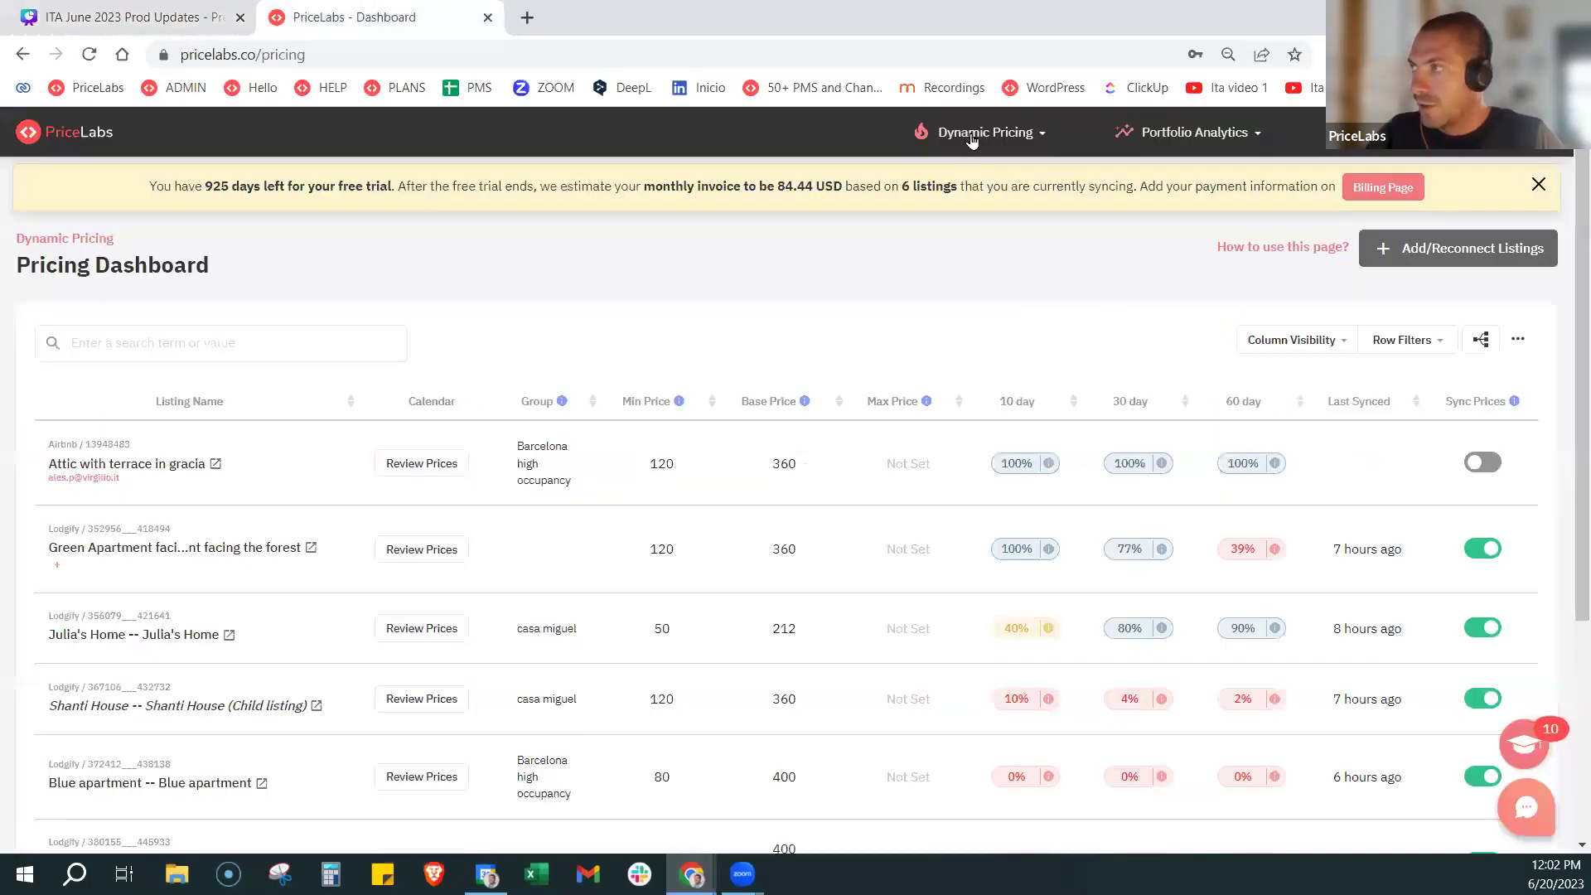
# Open the dynamic pricing customizations' min stay profiles and view the form for creating a profile, closing it unsaved
pyautogui.moveTo(967, 132)
pyautogui.click(951, 368)
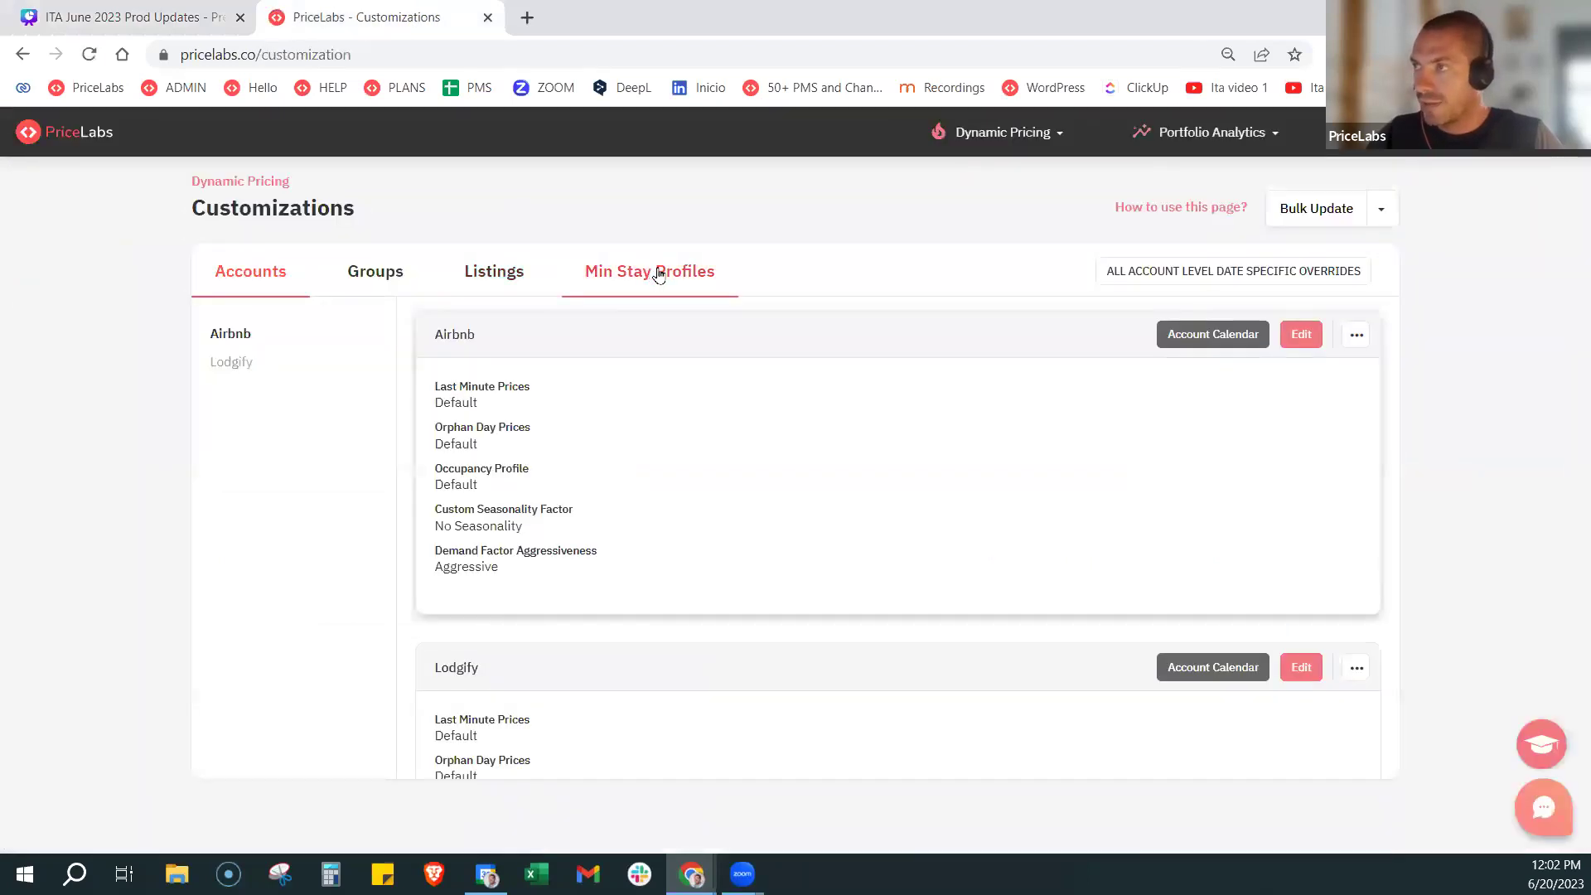
pyautogui.click(659, 275)
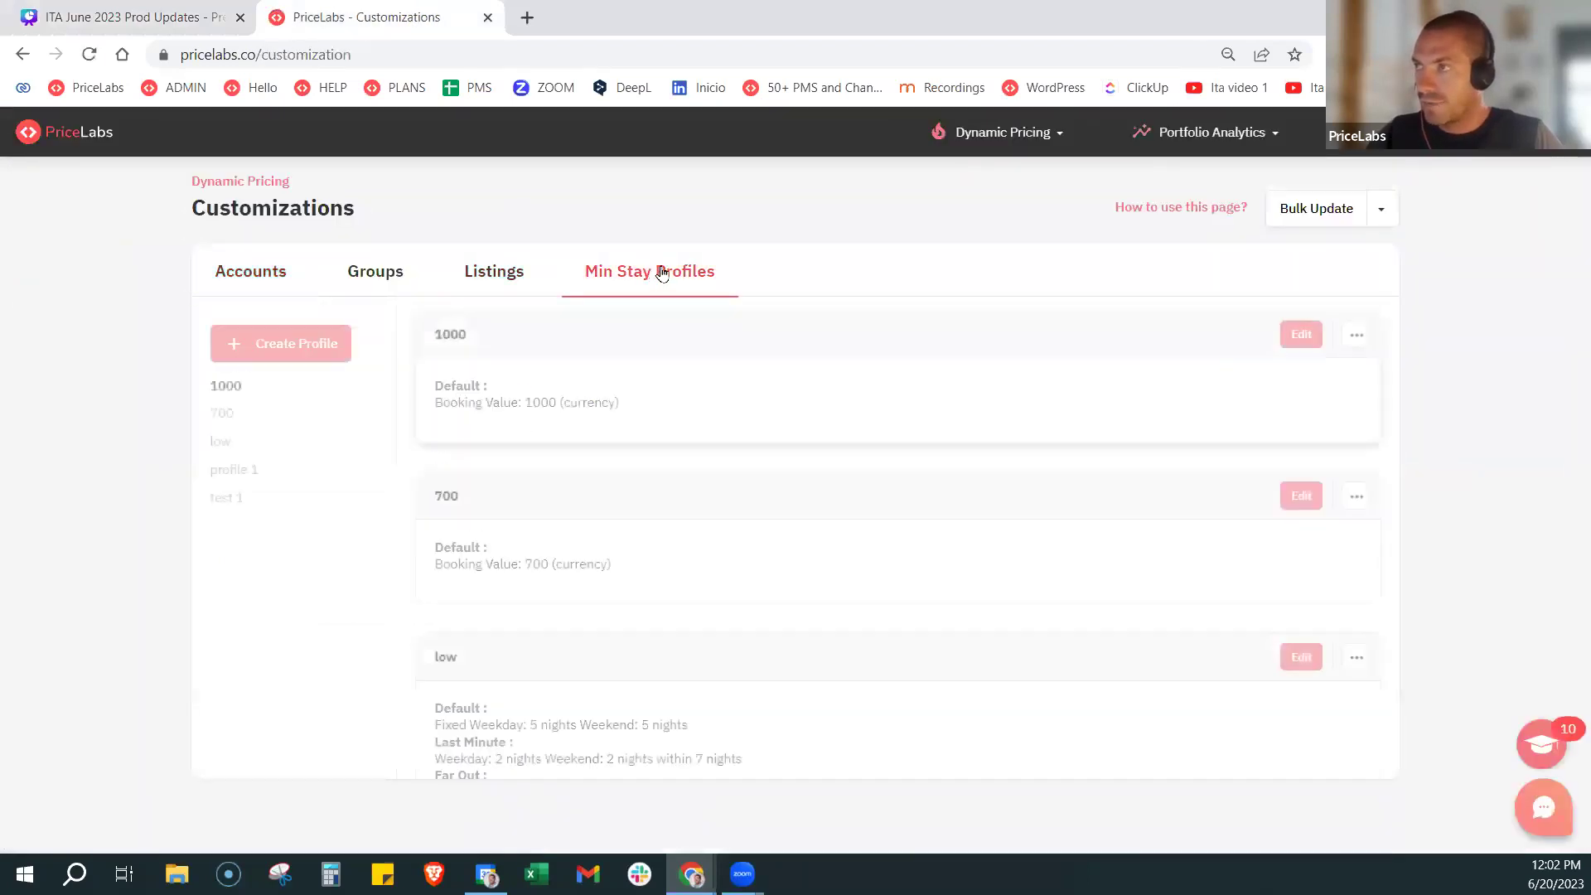
pyautogui.click(330, 342)
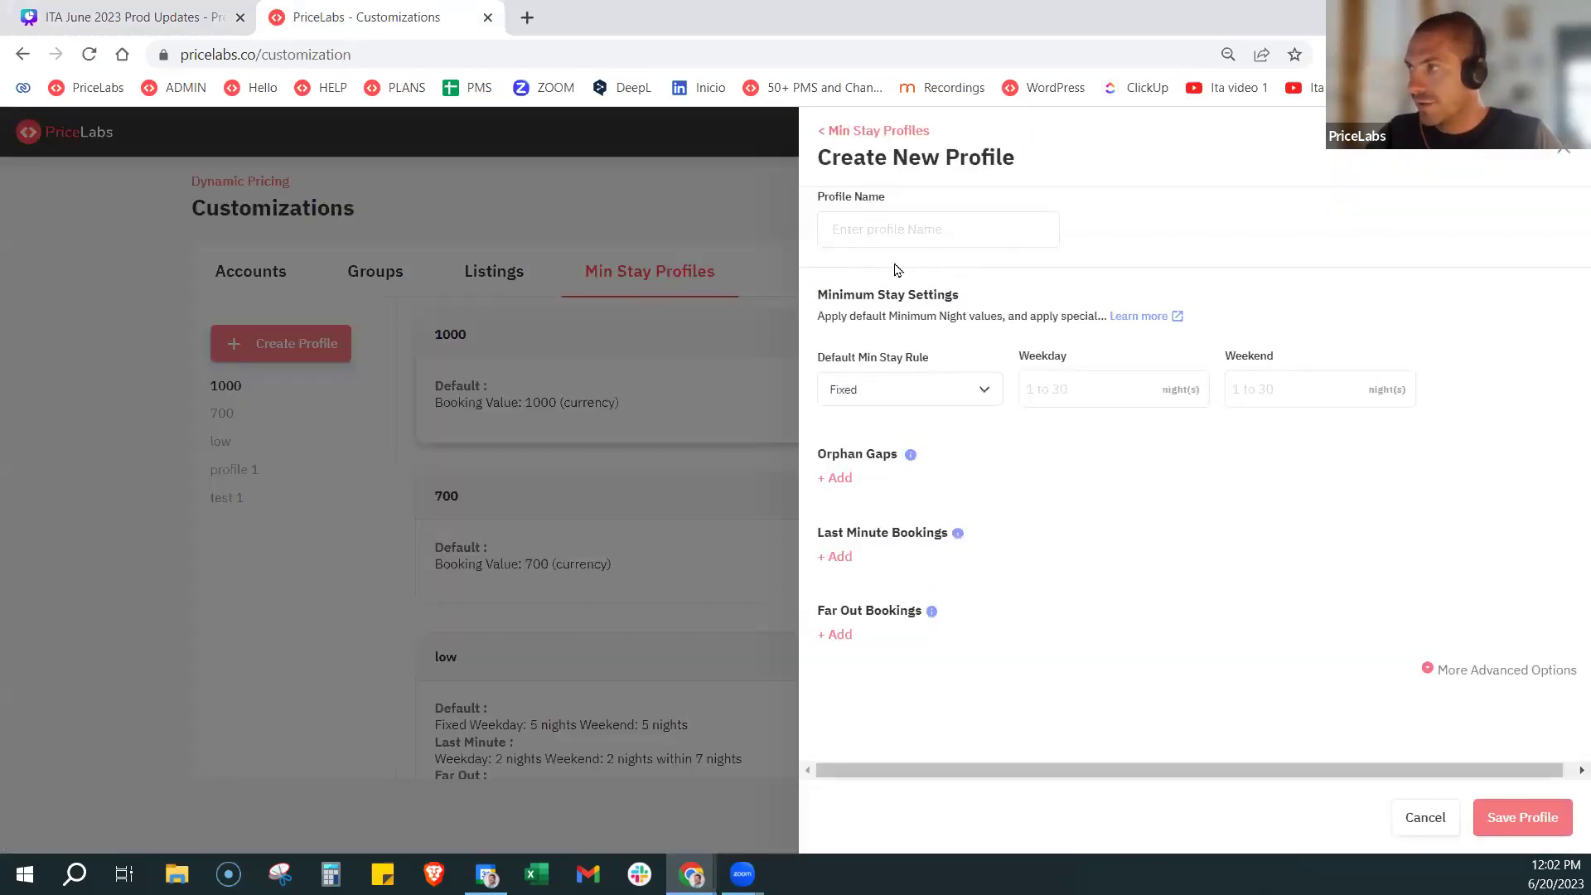
pyautogui.click(1561, 154)
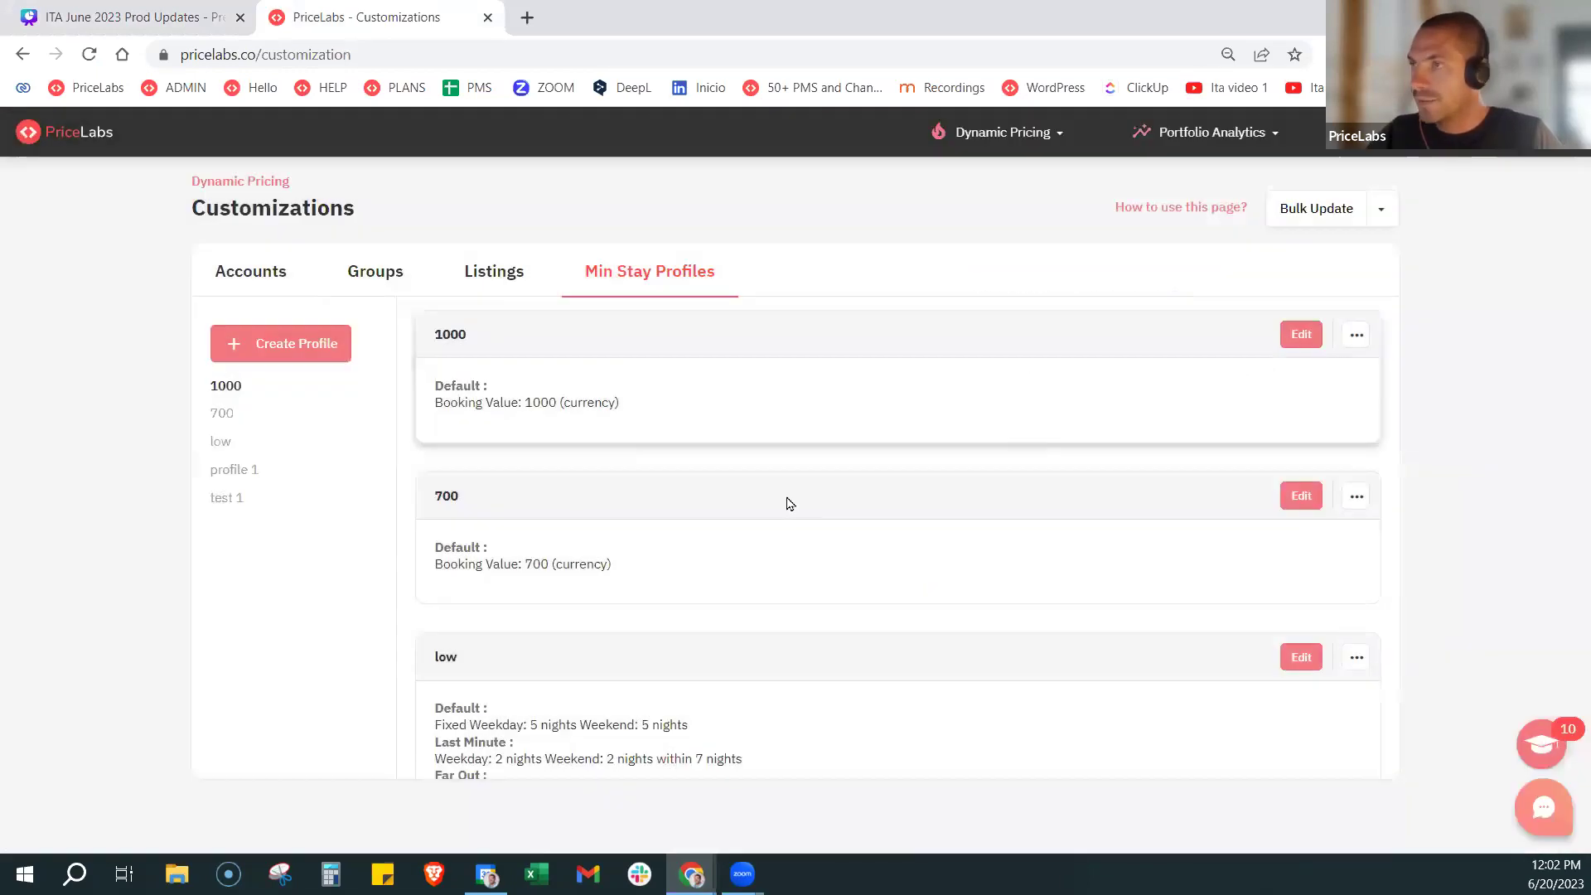
# Start a percentage-based custom seasonal profile for the Barcelona high occupancy group and view its season row's min stay profile choices
pyautogui.click(351, 271)
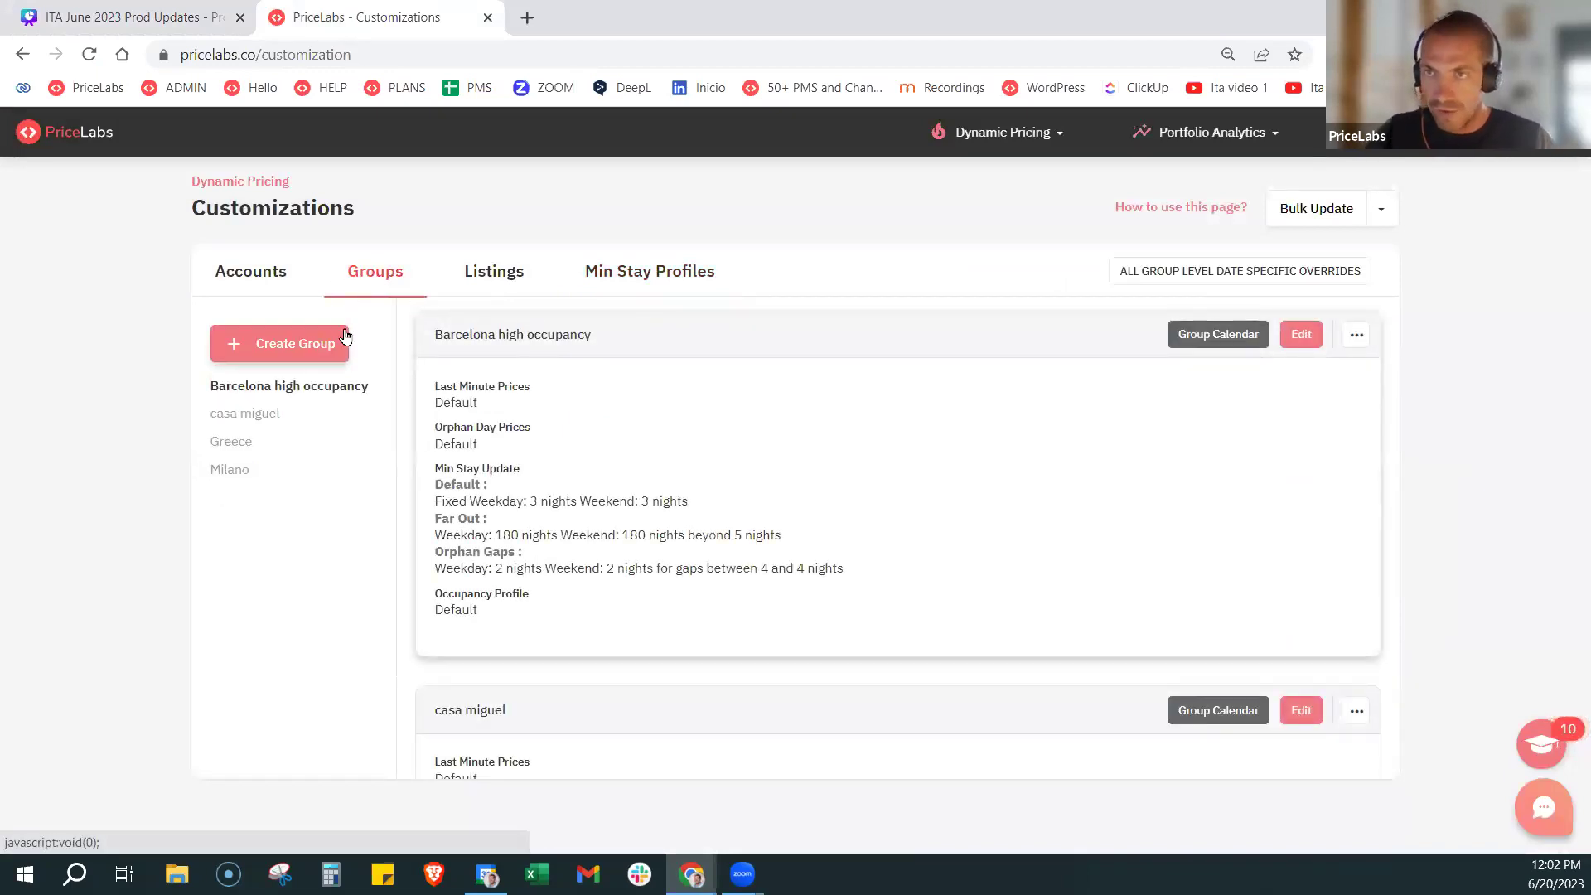
pyautogui.click(1287, 335)
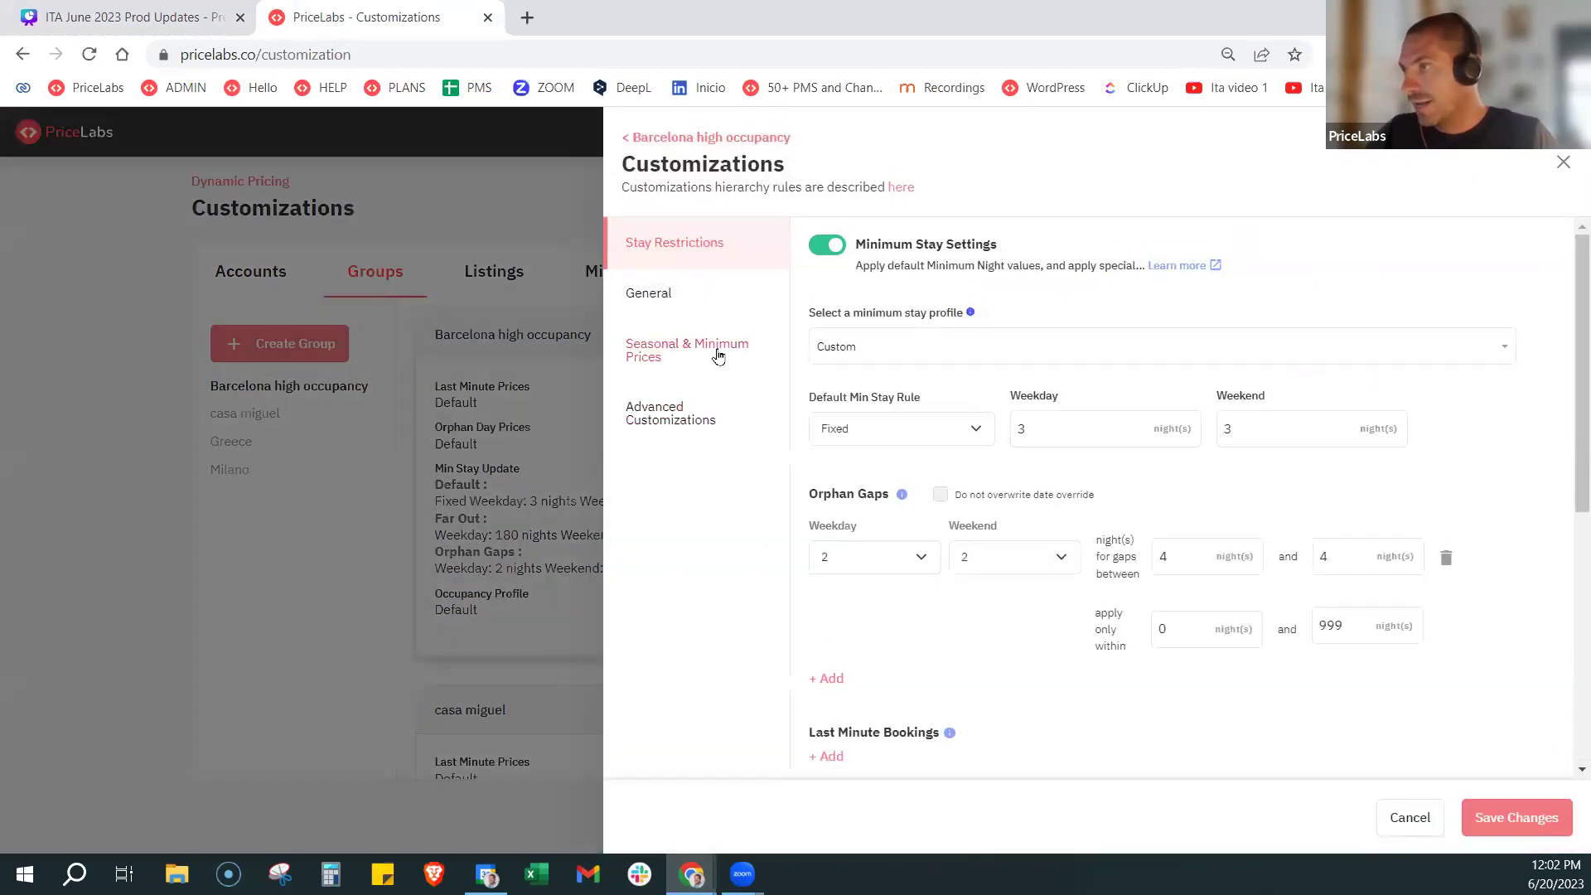
pyautogui.click(648, 375)
pyautogui.click(826, 244)
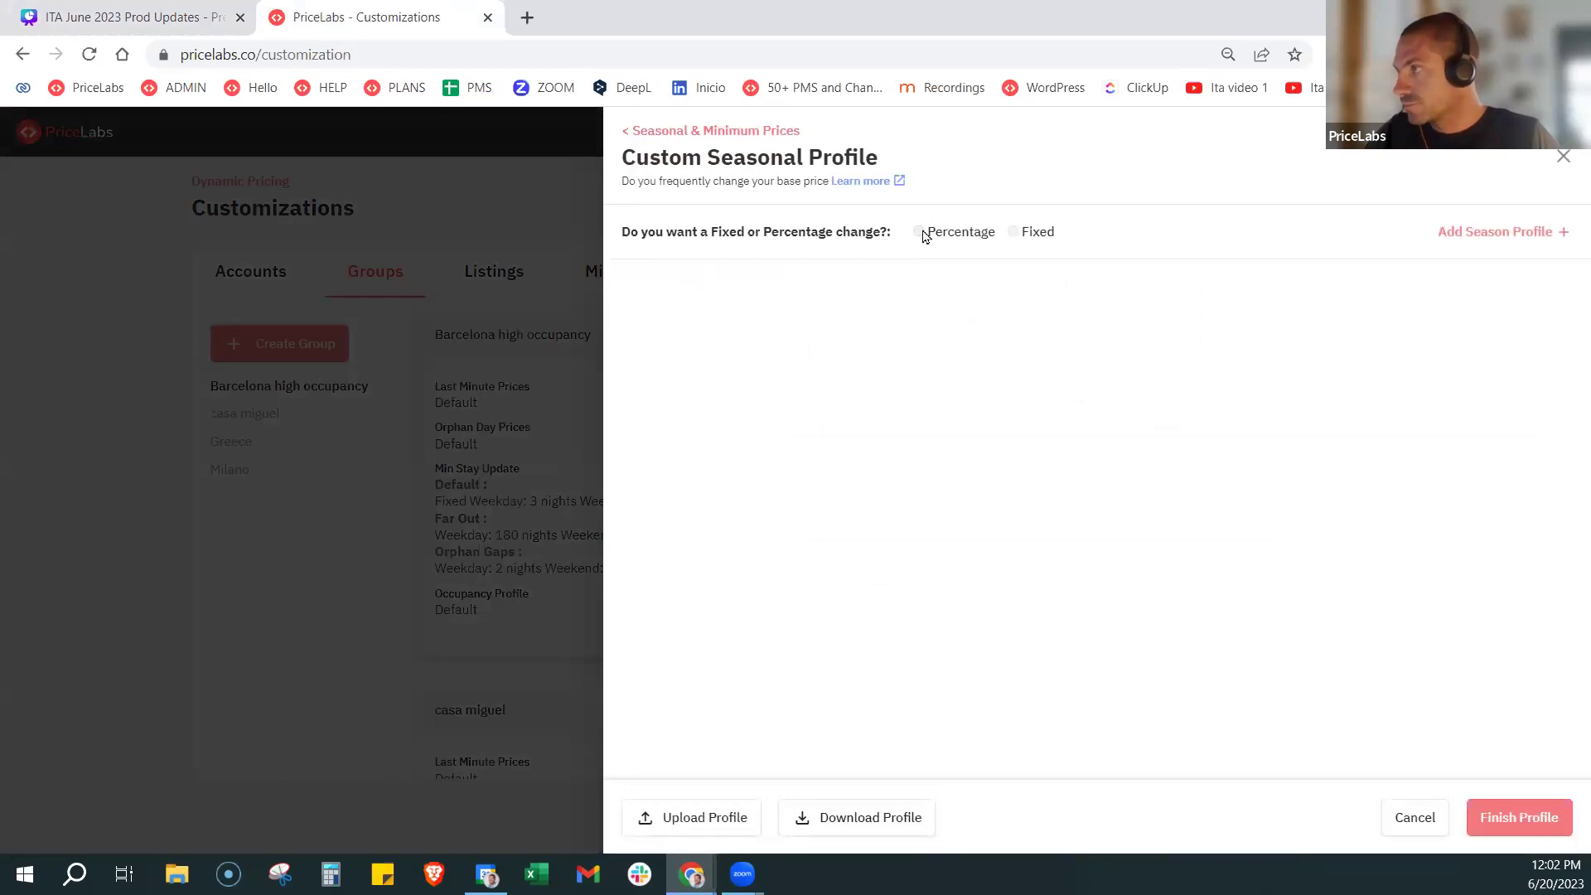
pyautogui.click(920, 232)
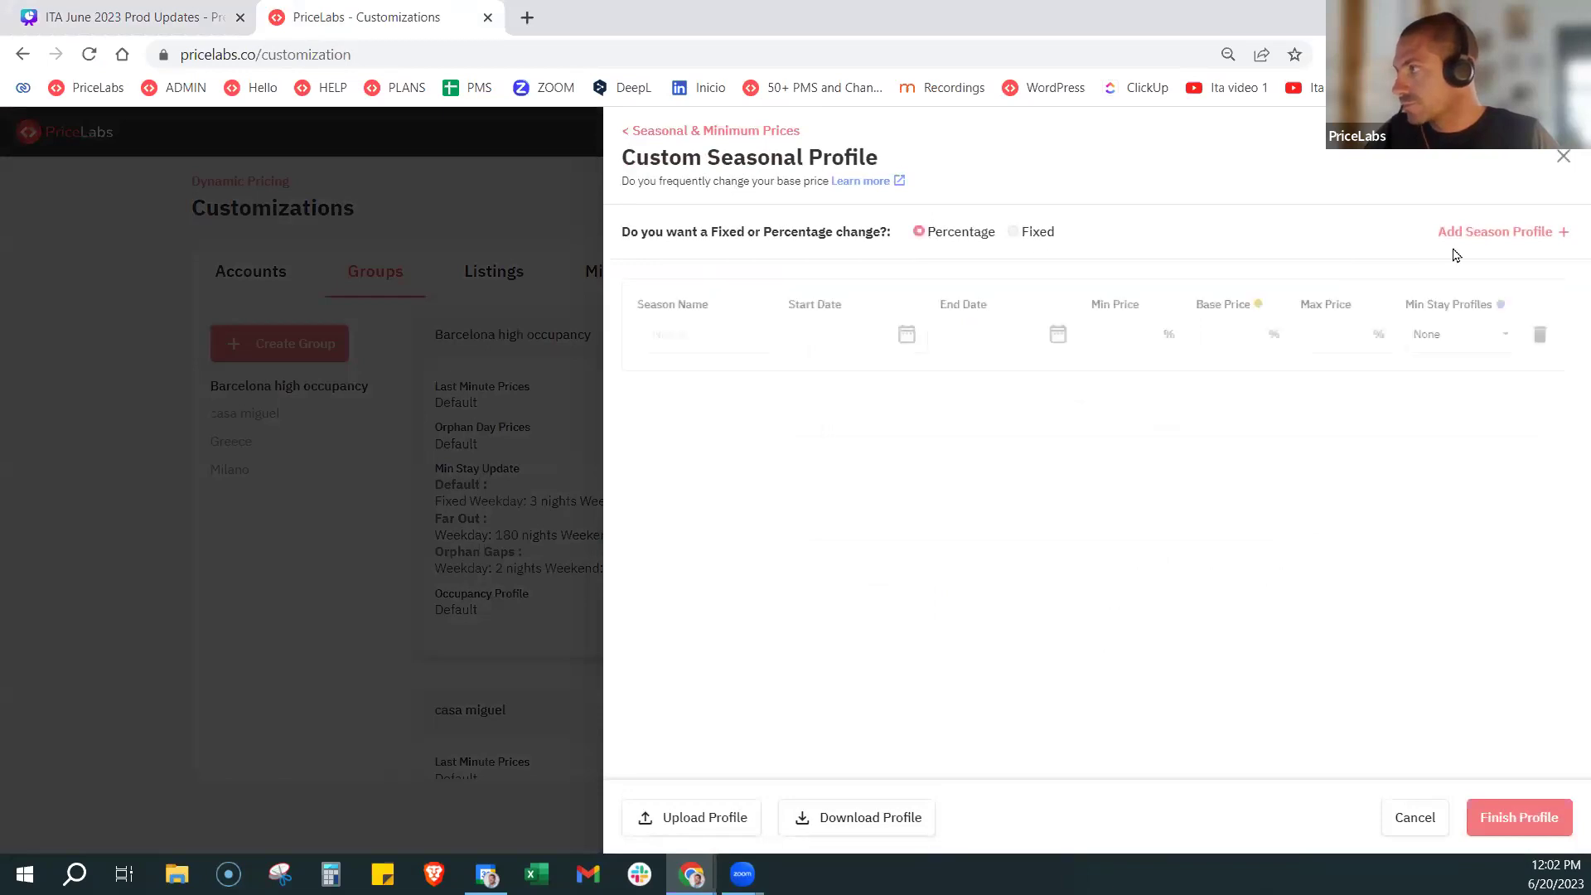
pyautogui.click(706, 332)
pyautogui.click(1438, 348)
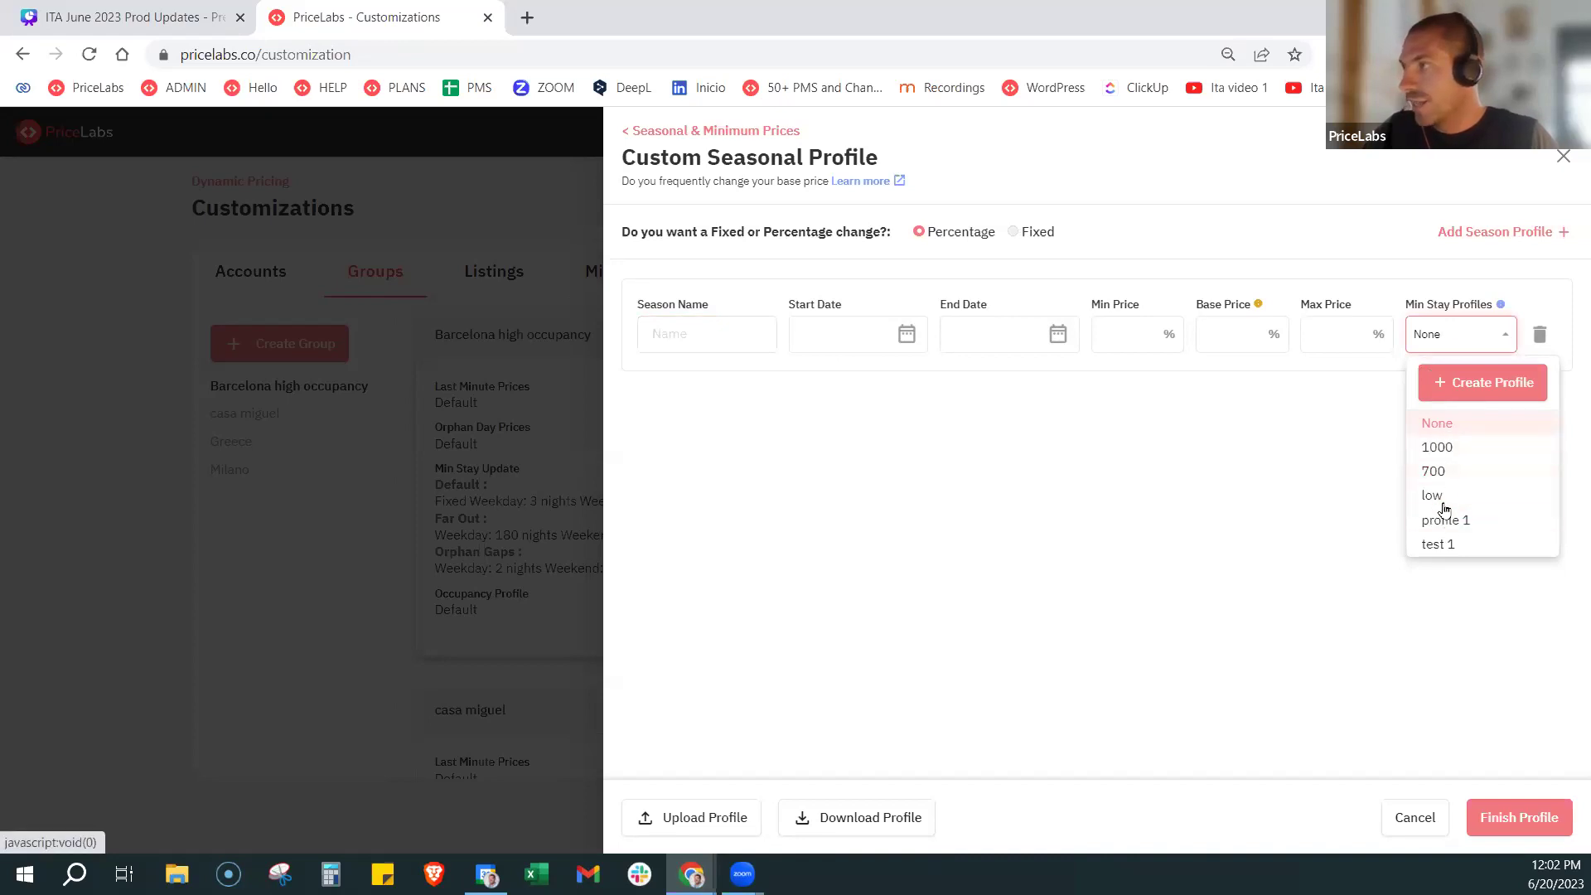
pyautogui.click(1234, 335)
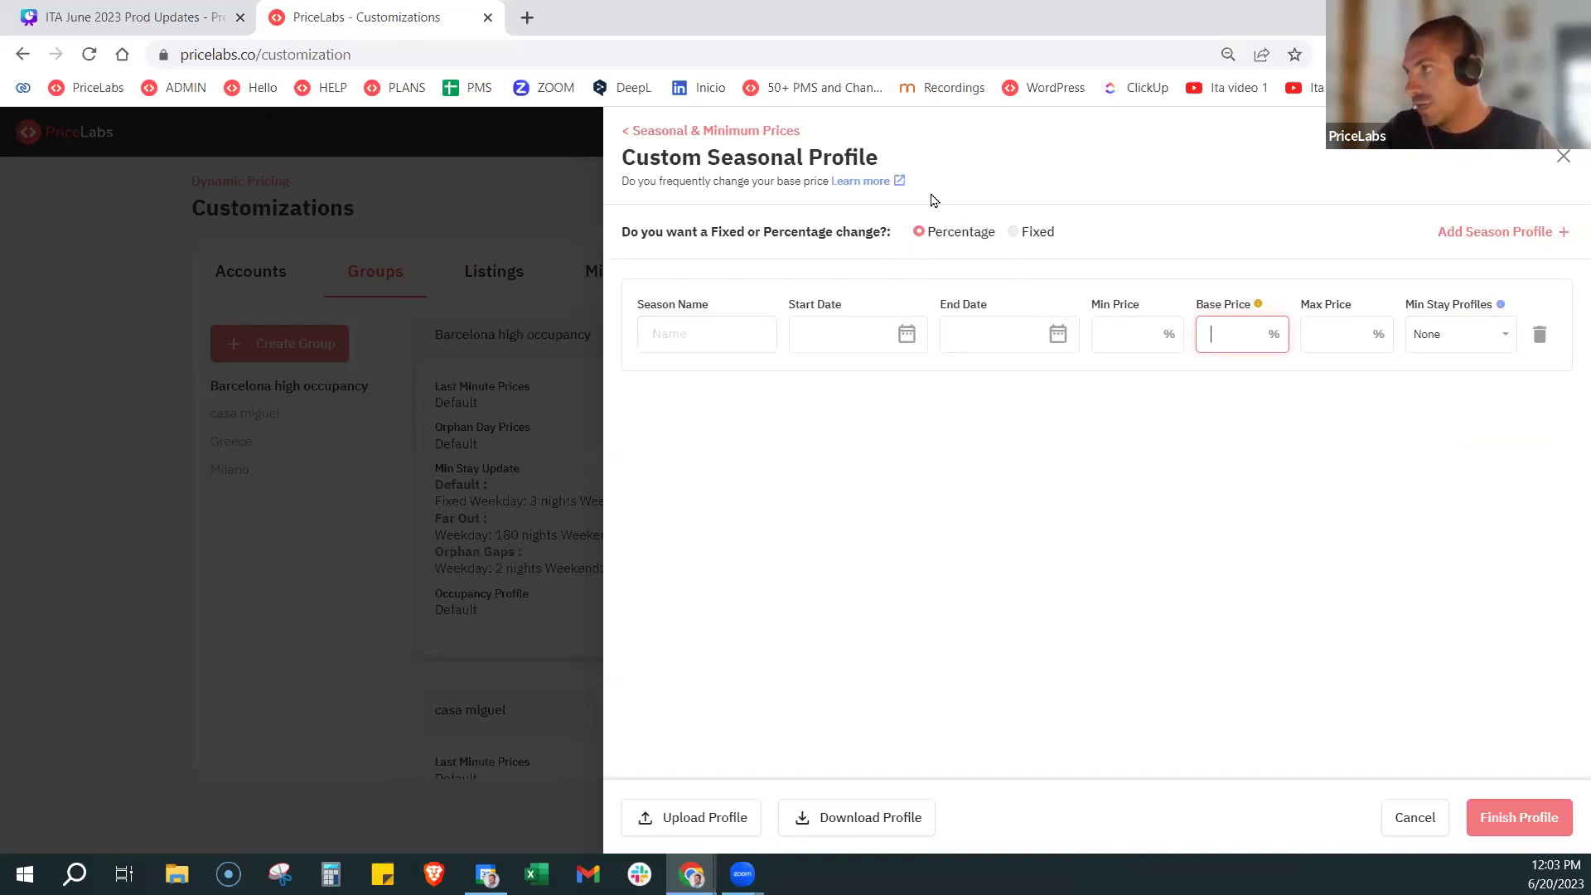
# Switch the seasonal profile to fixed changes, check its price fields and return to the seasonal settings
pyautogui.click(1169, 338)
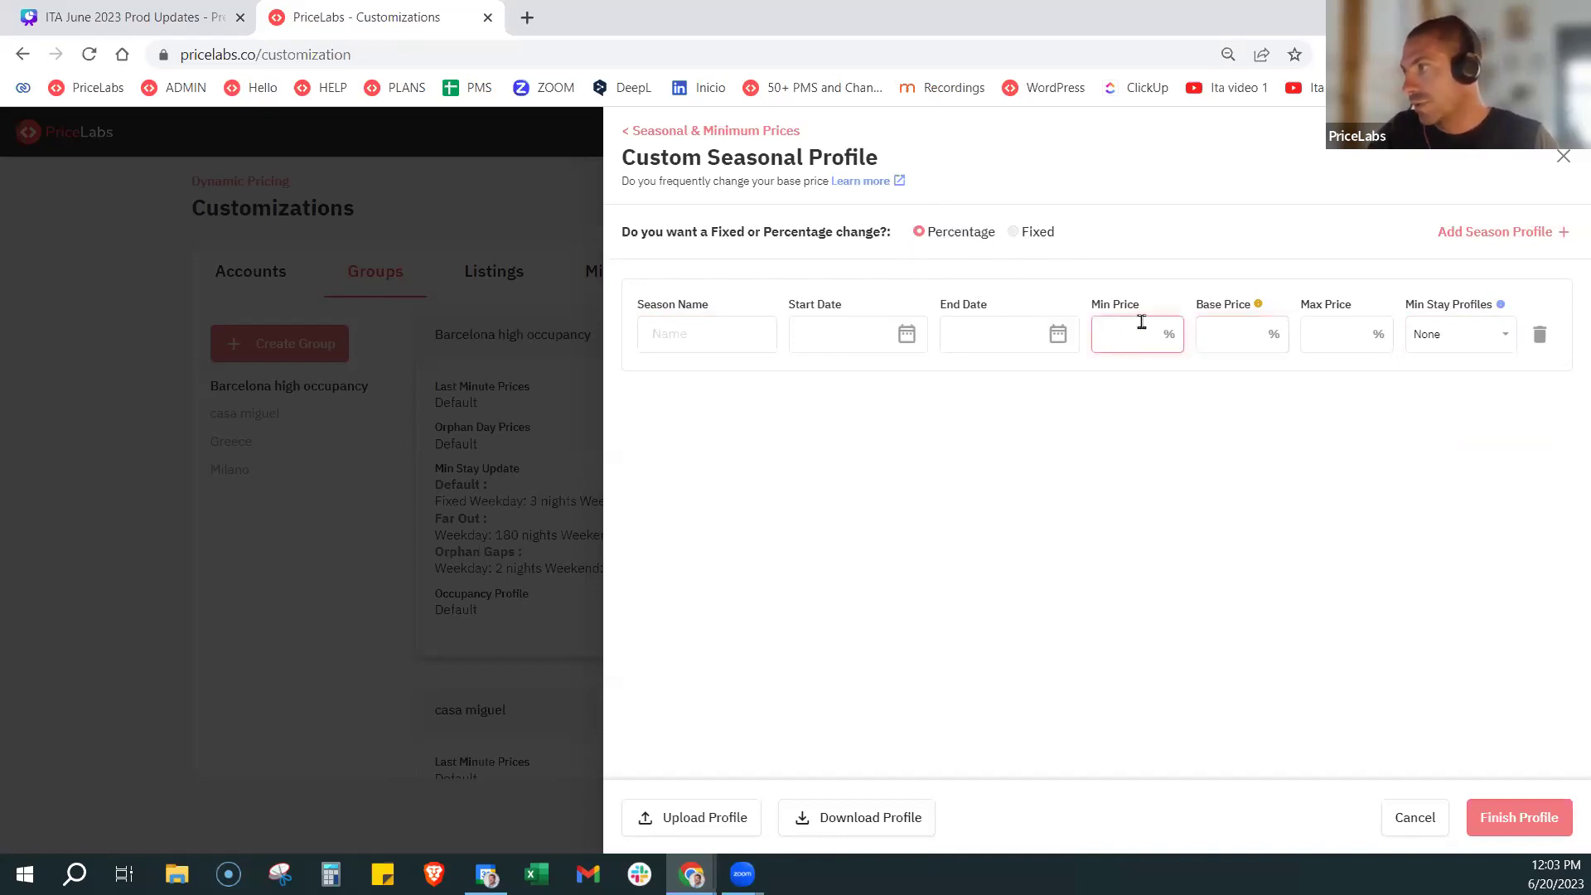
pyautogui.click(1012, 234)
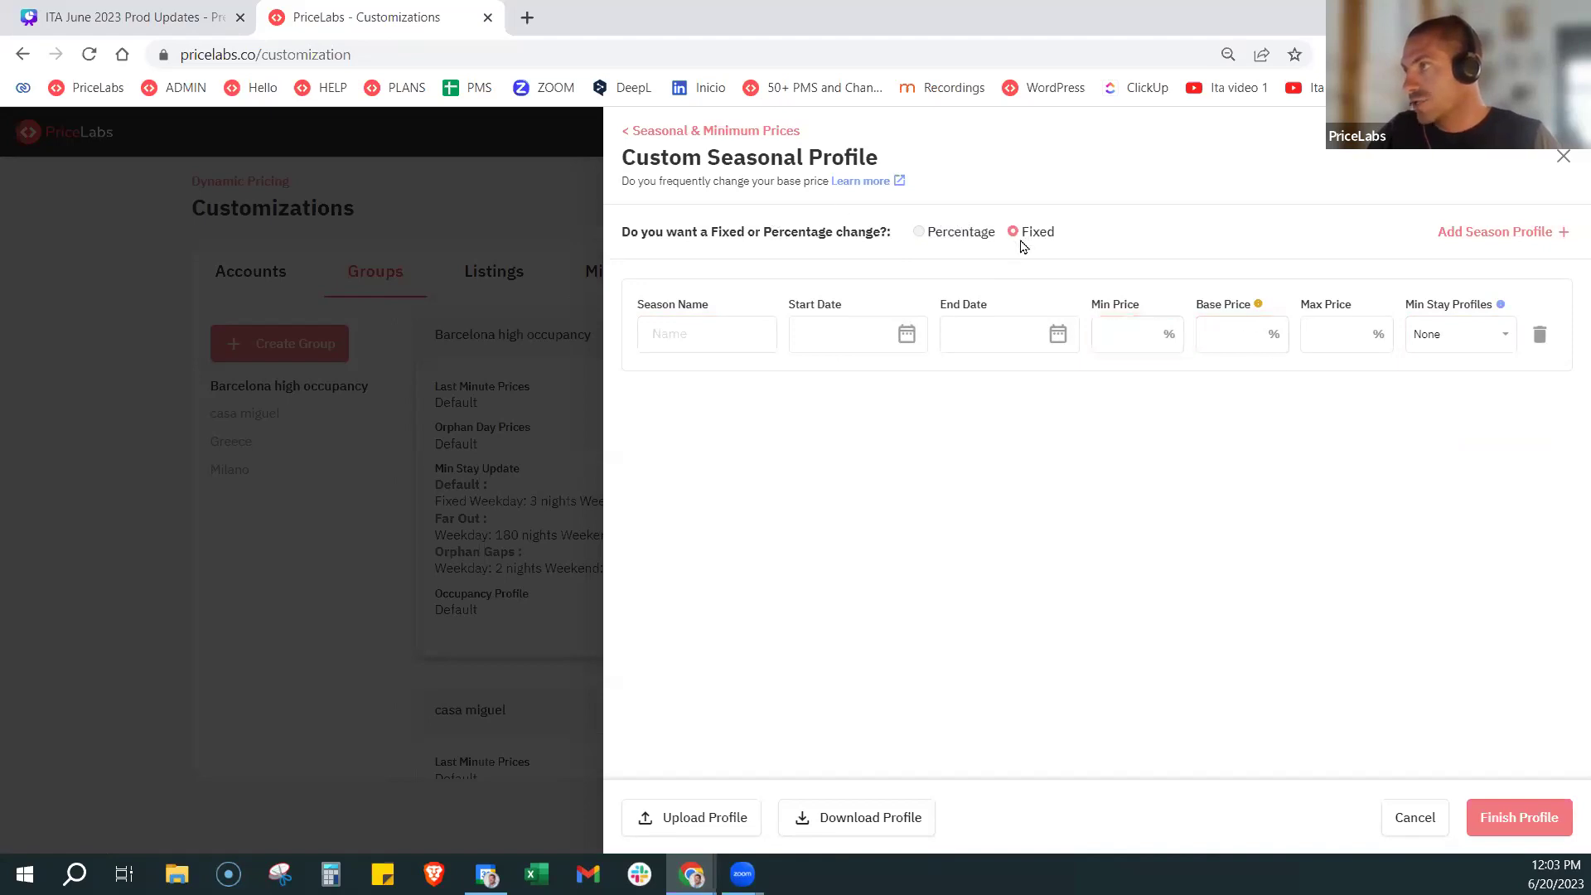
pyautogui.click(1032, 384)
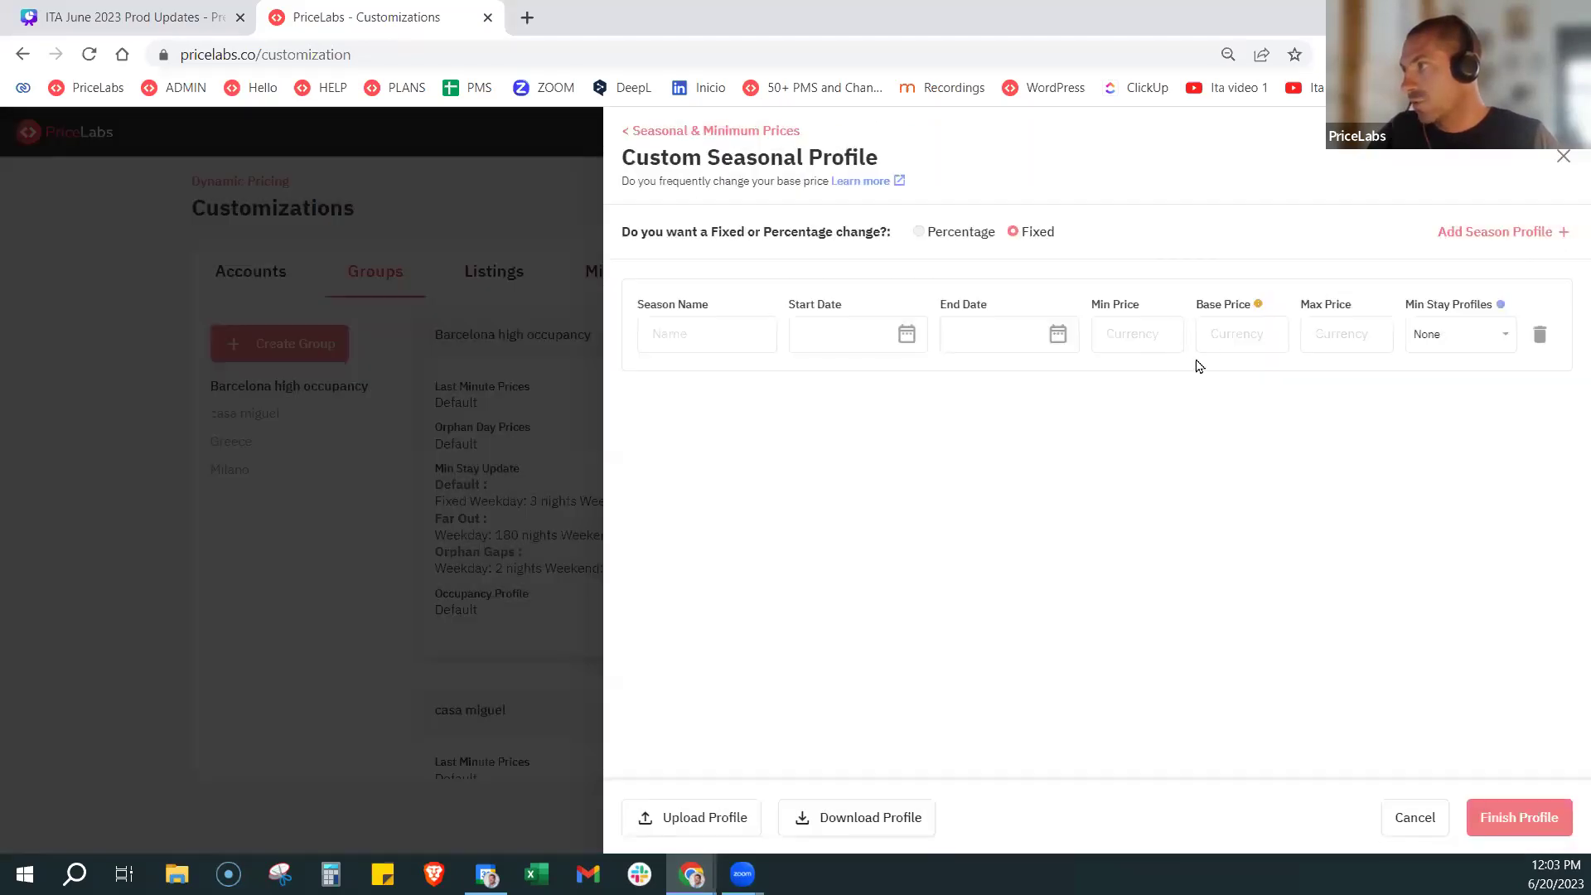
pyautogui.click(1133, 336)
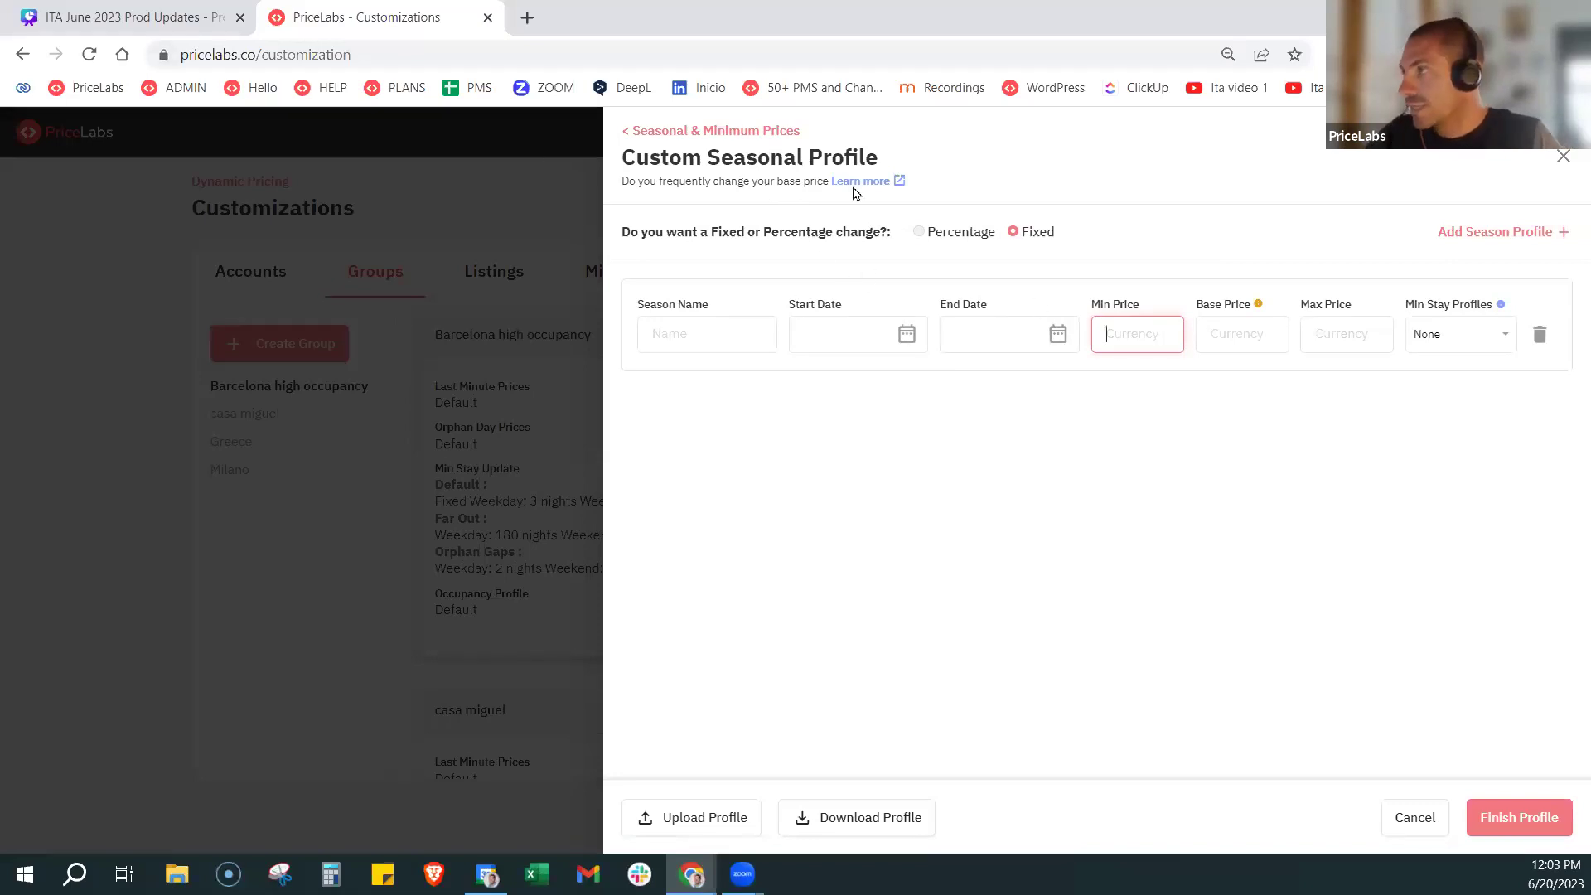
pyautogui.click(674, 132)
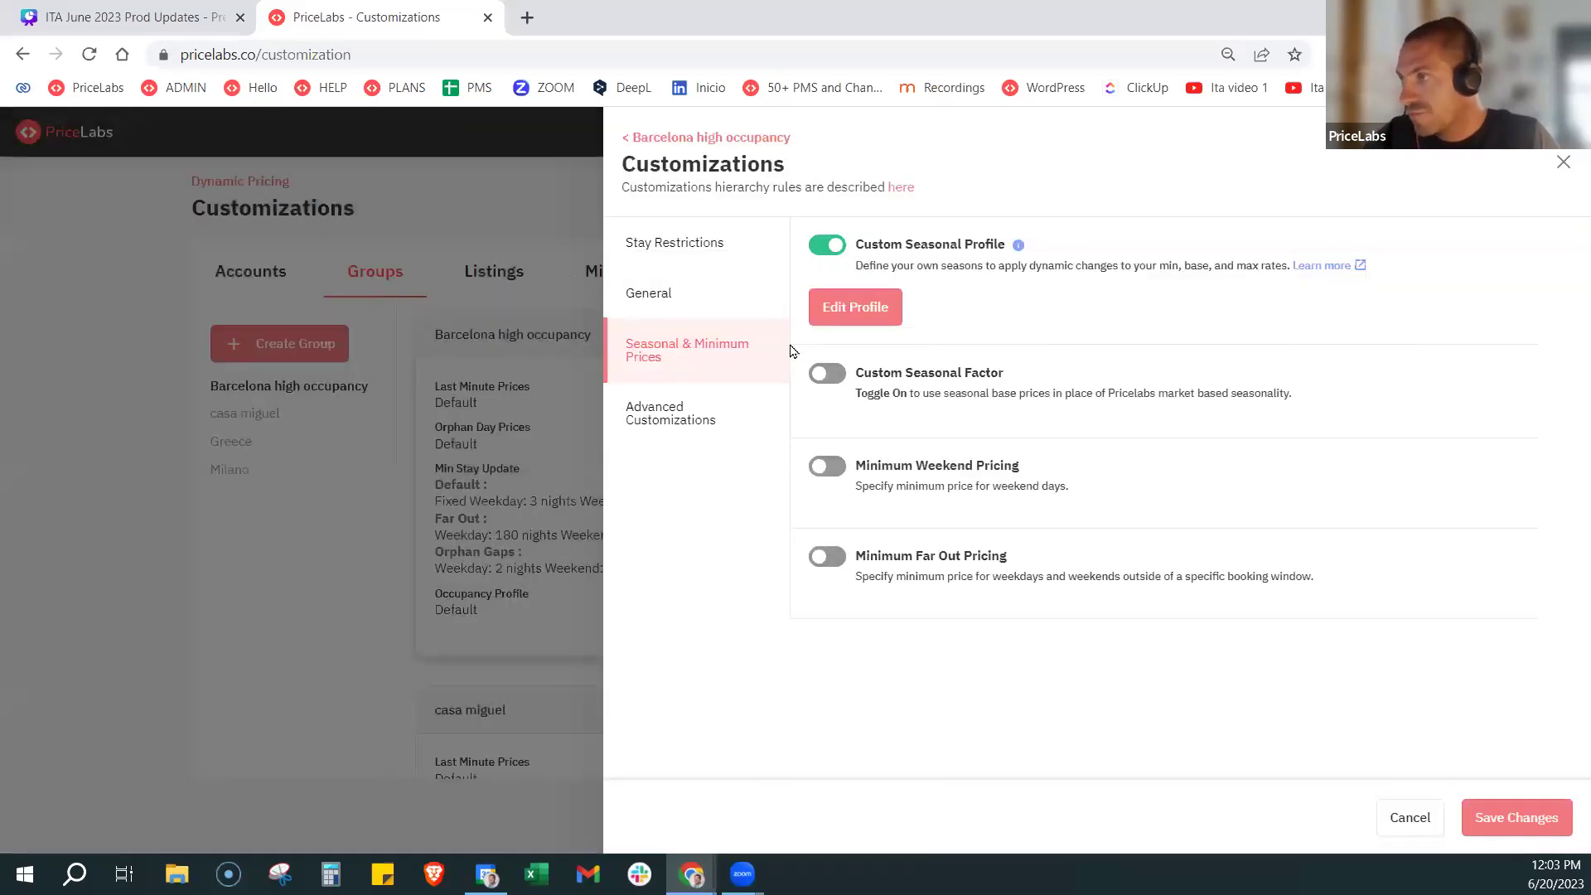
# Reopen the group's custom seasonal profile, add a season with fixed changes and show its min stay profile choices
pyautogui.click(841, 307)
pyautogui.click(1458, 240)
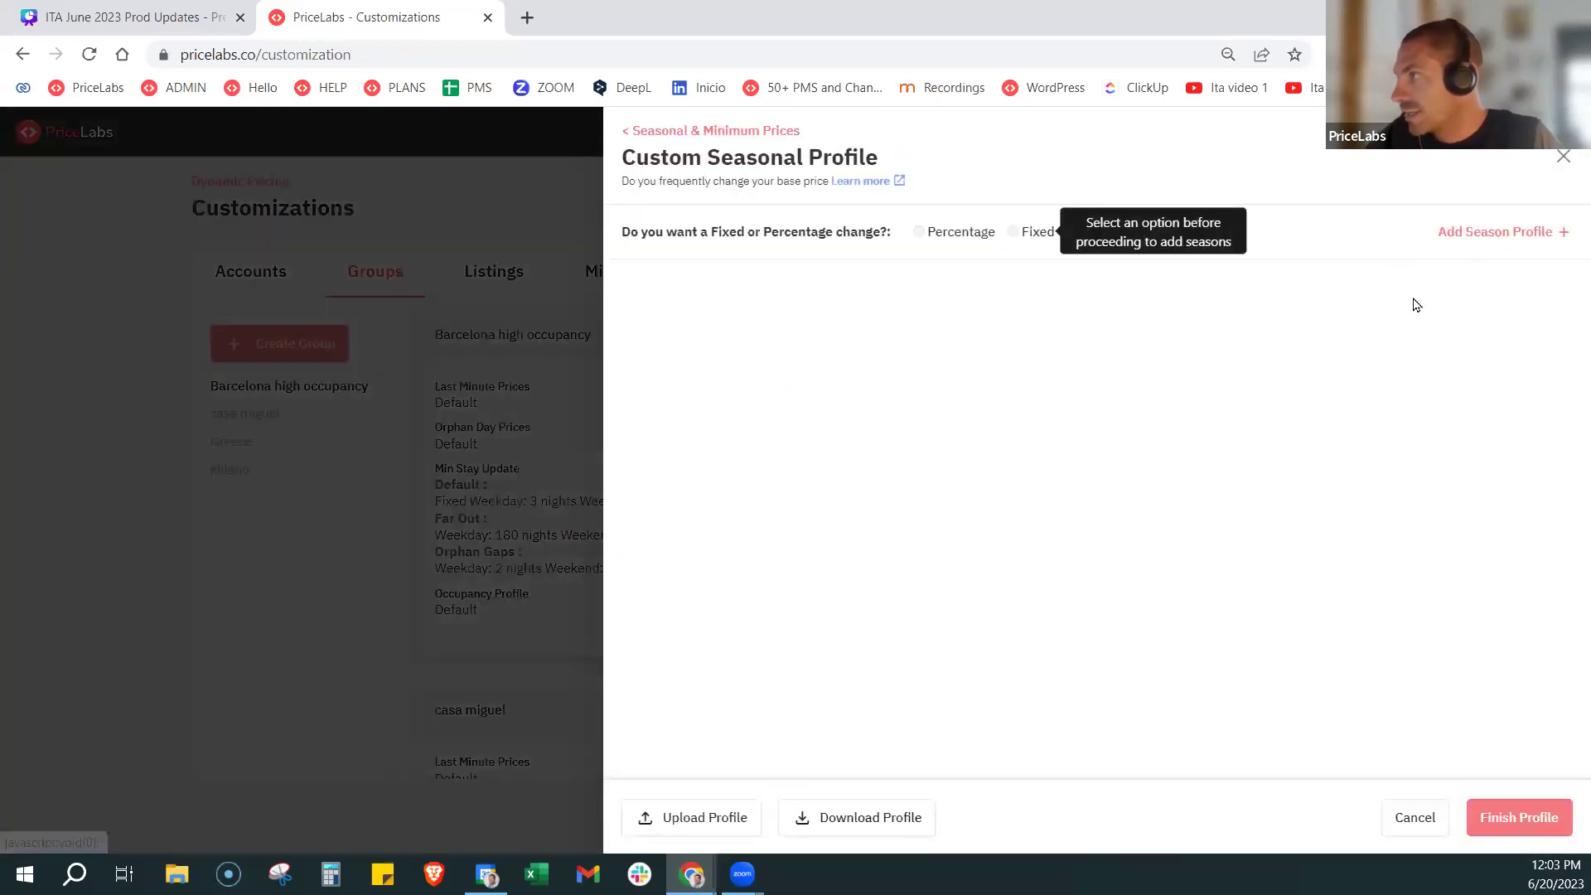
pyautogui.click(1037, 232)
pyautogui.click(1442, 231)
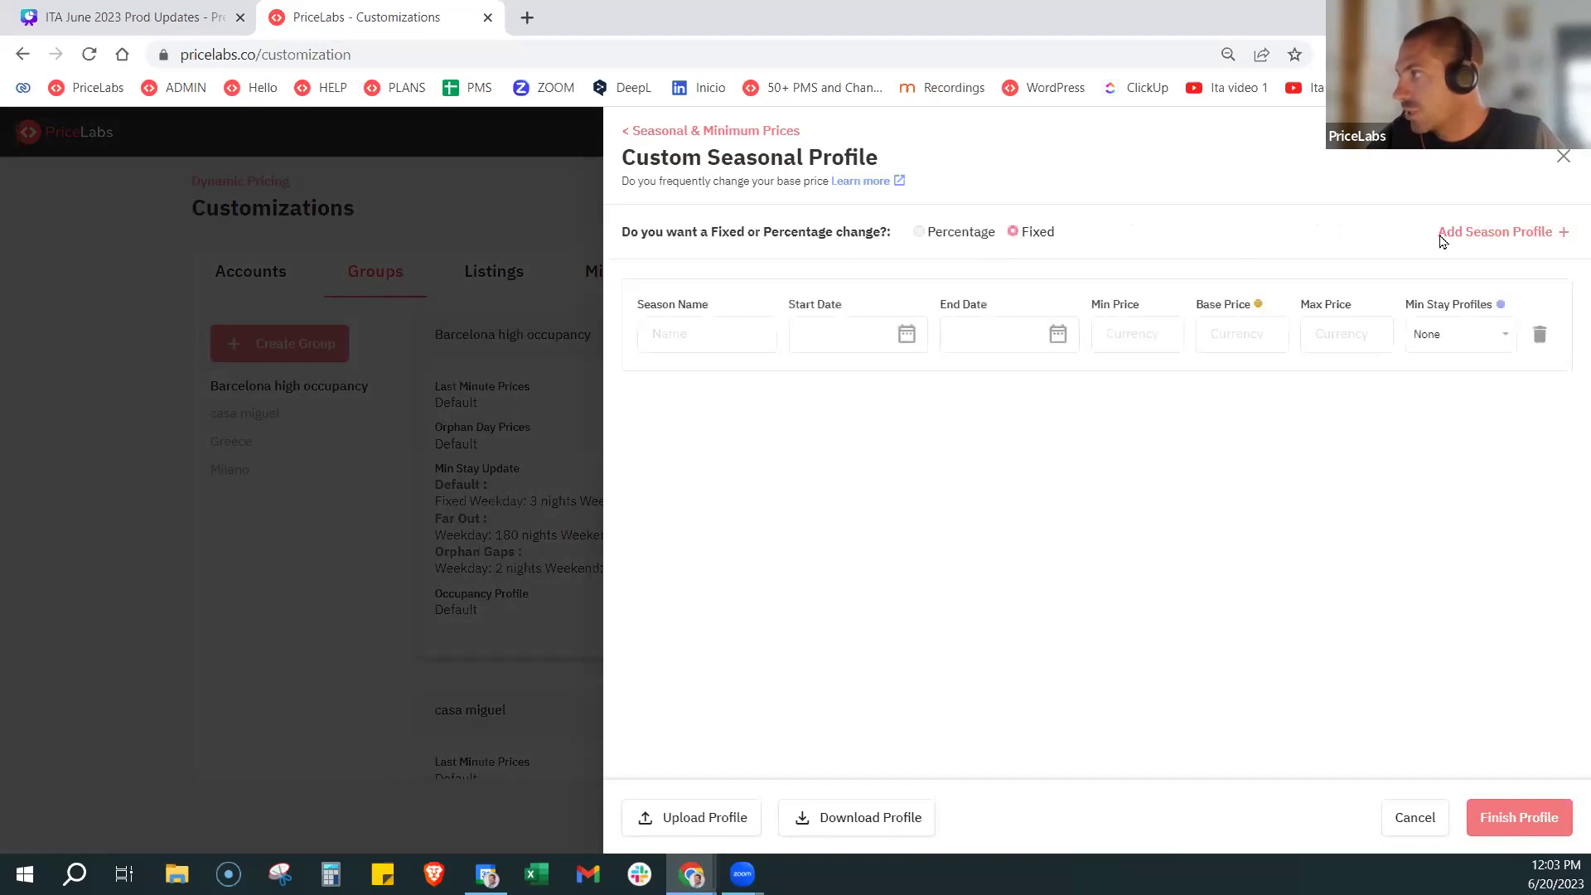
pyautogui.click(1455, 331)
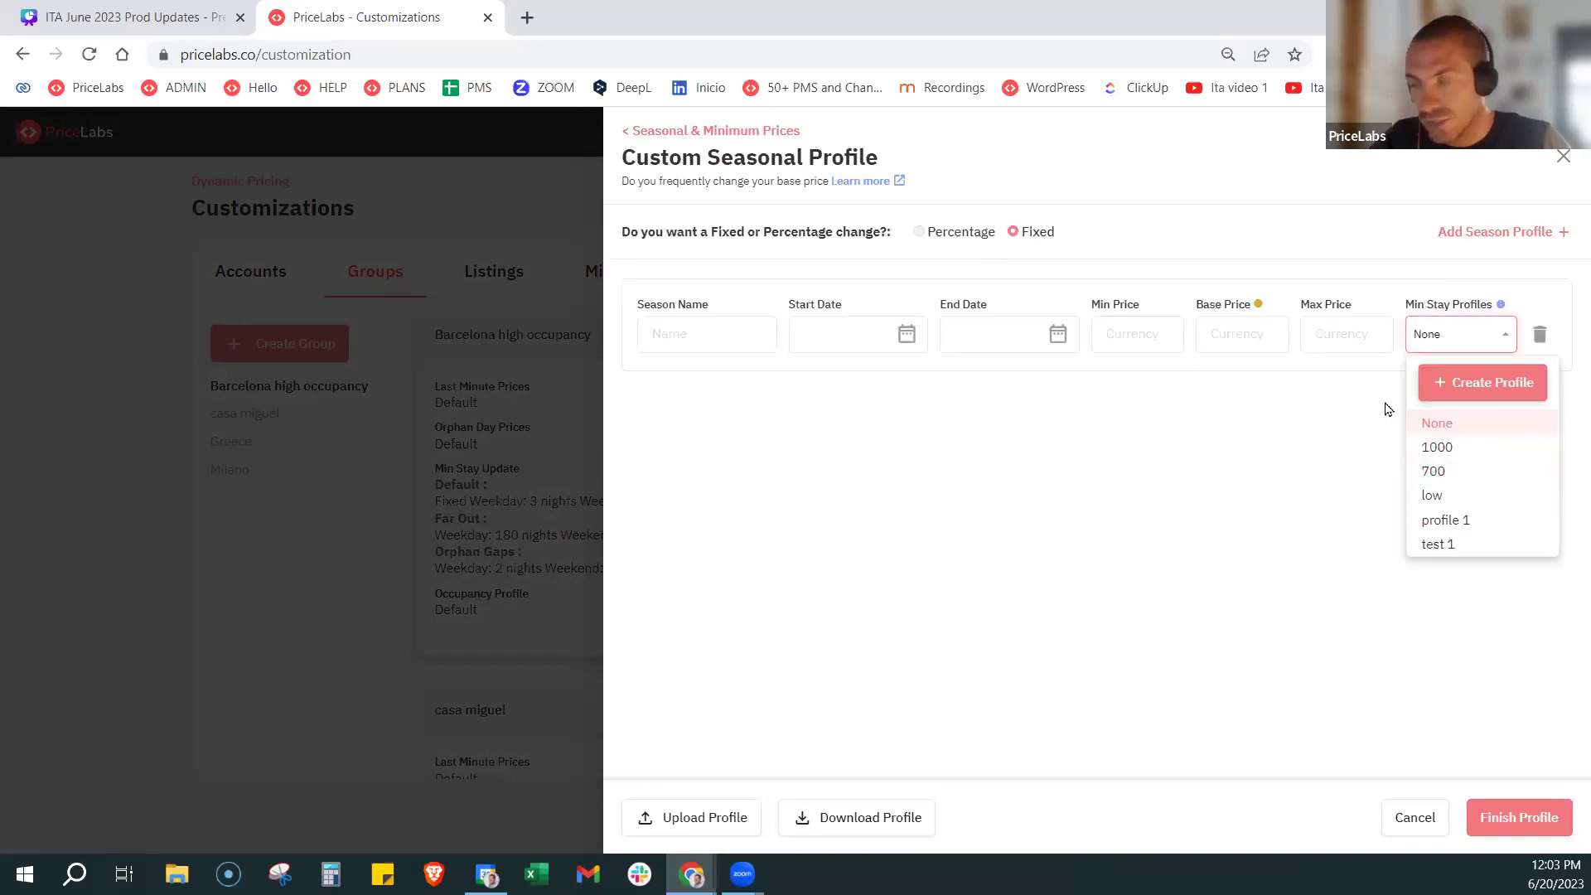
# View the new min stay profile form from the season row, then close the group's customizations without saving
pyautogui.click(1471, 397)
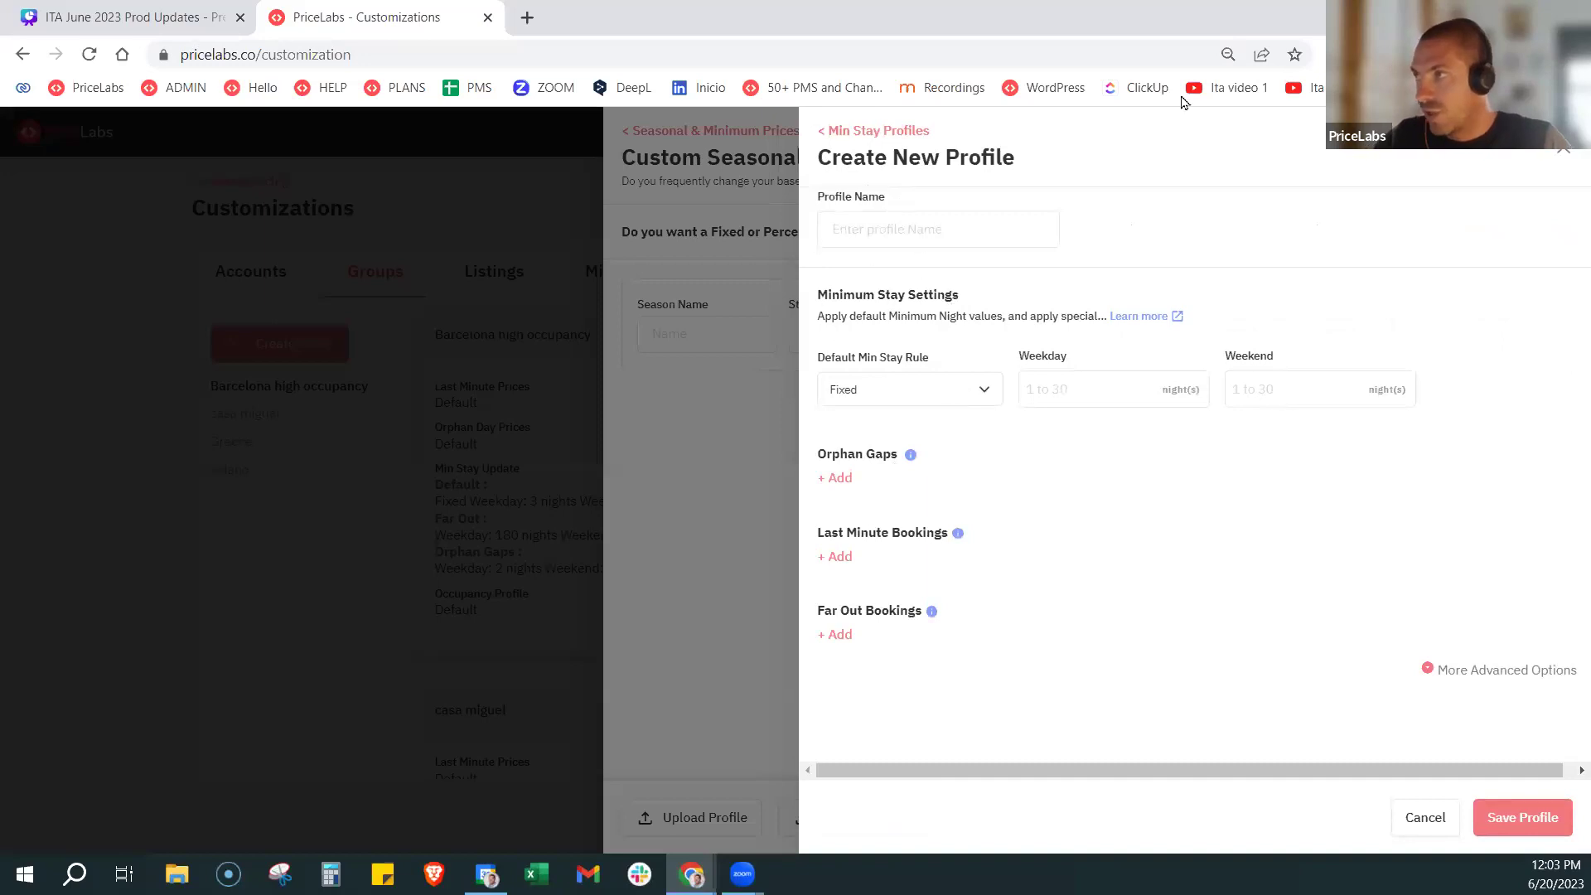
pyautogui.click(1559, 154)
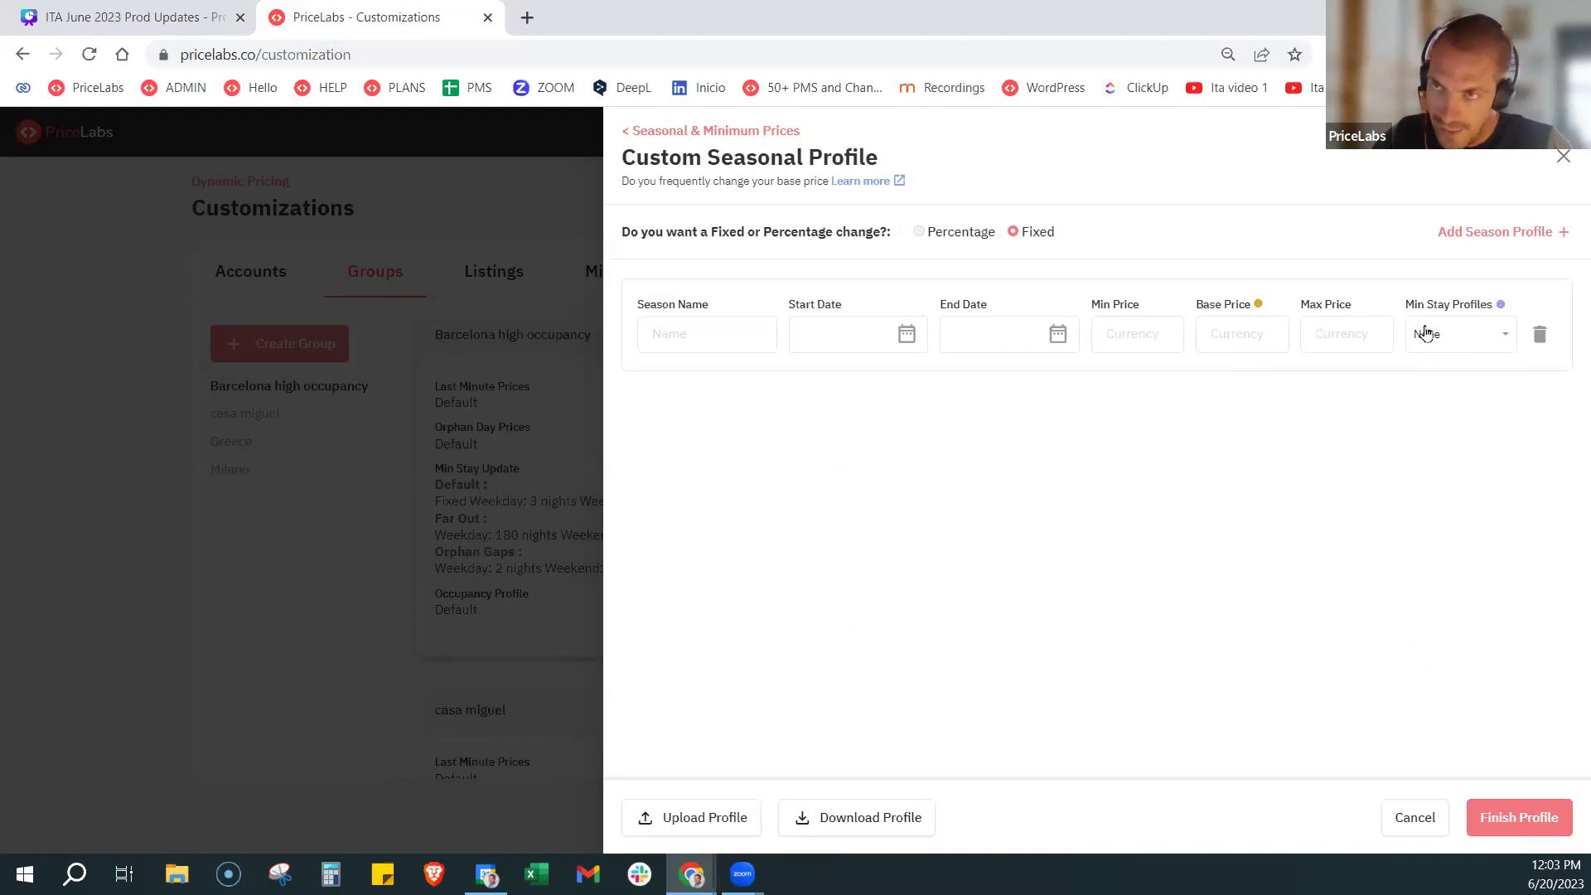
pyautogui.click(1562, 159)
pyautogui.press('Escape')
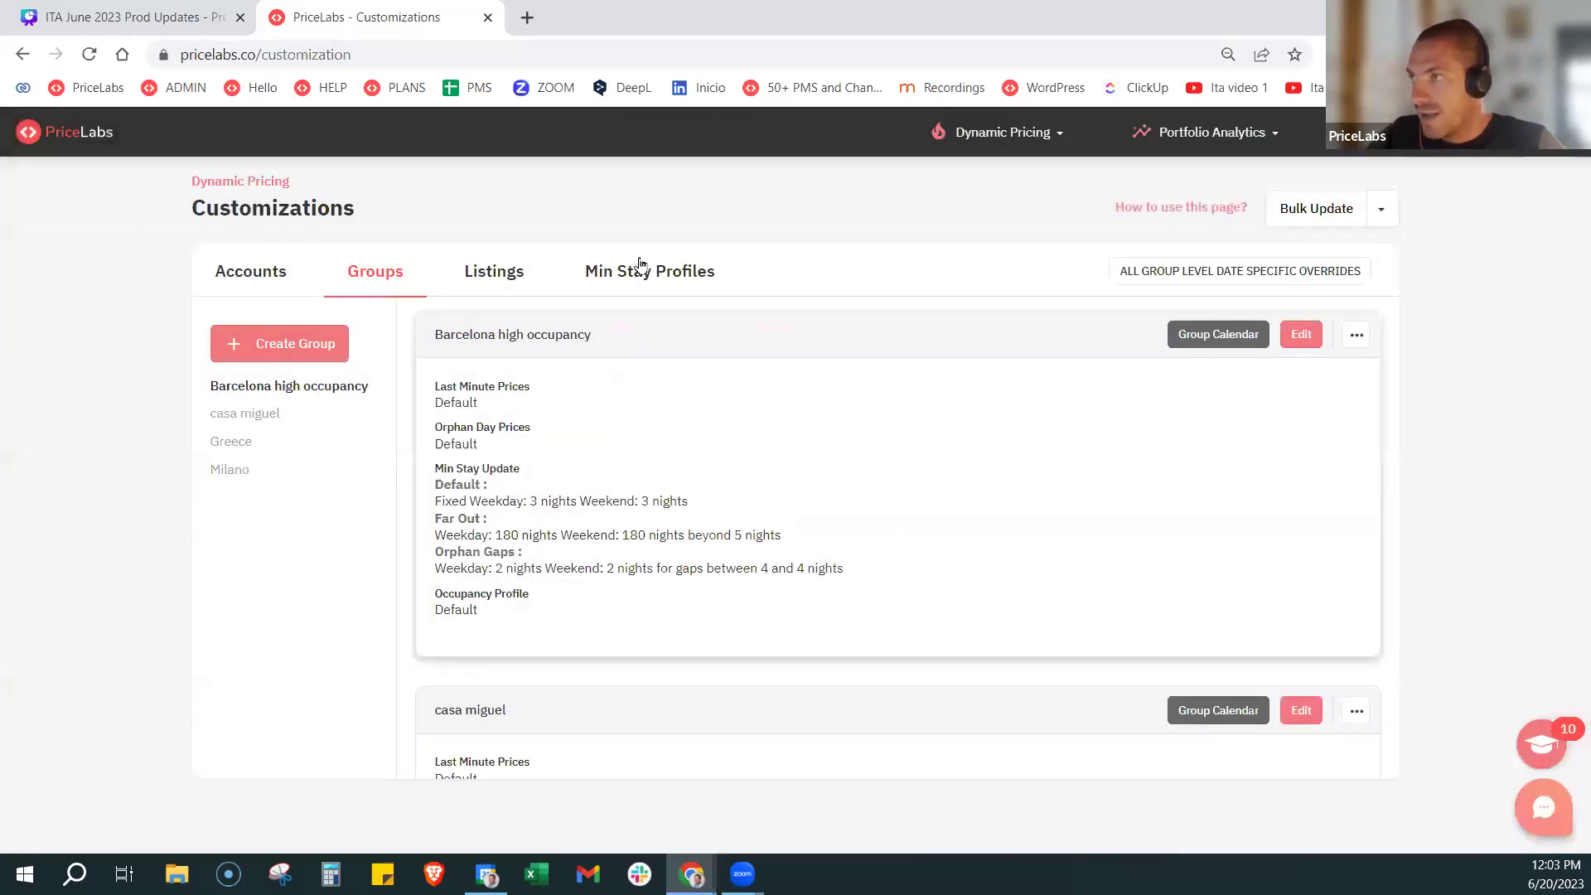
# View the minimum stay profile choices in the Barcelona high occupancy group's stay restrictions and close them without saving
pyautogui.click(1301, 336)
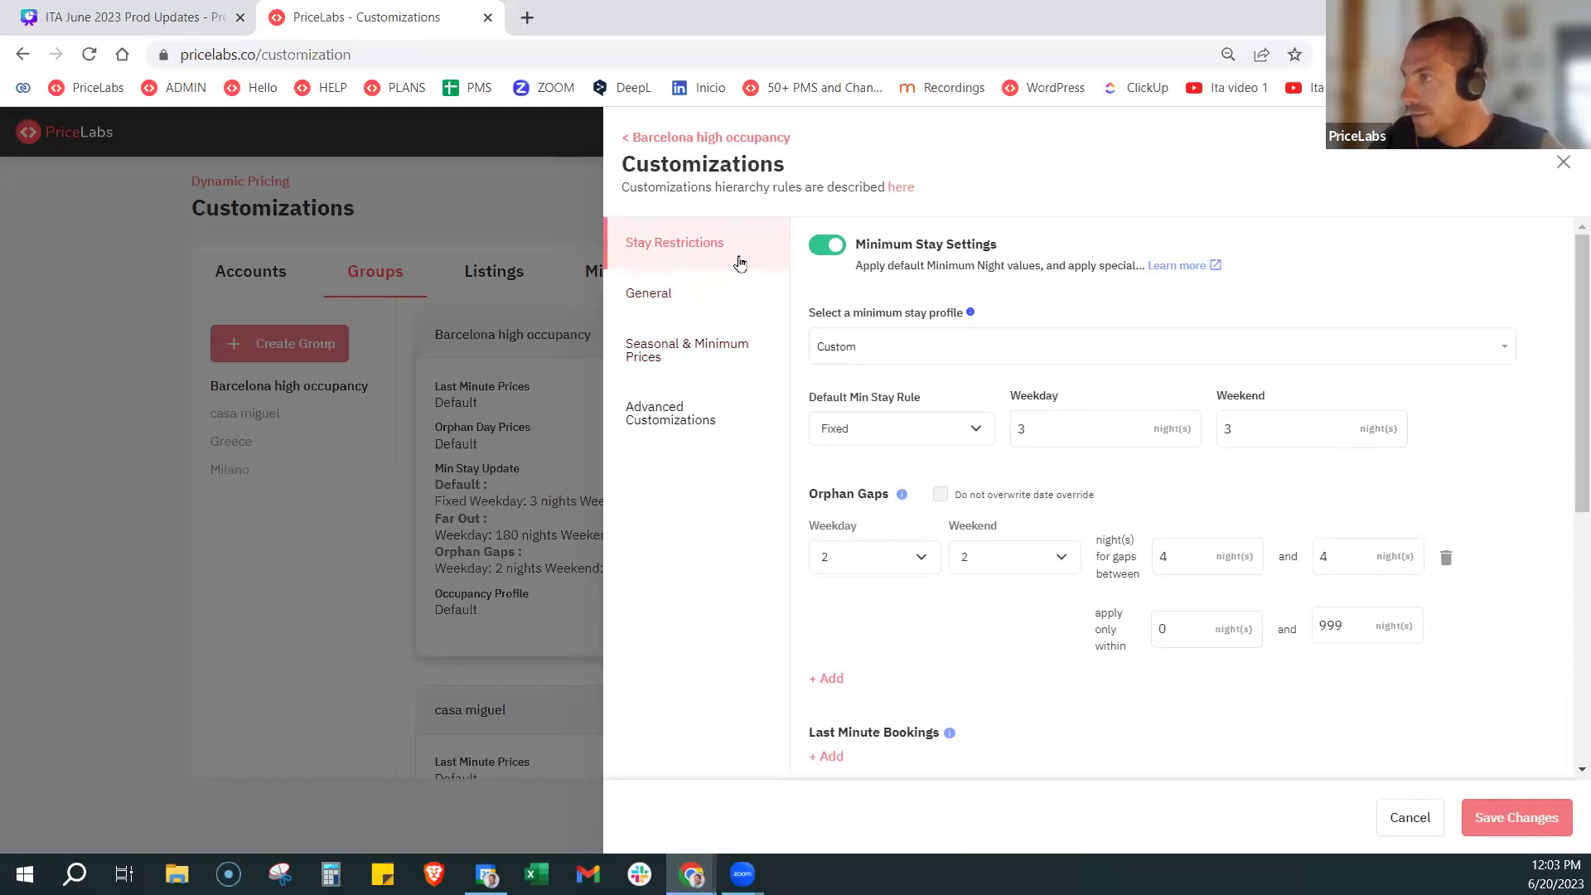
pyautogui.click(910, 348)
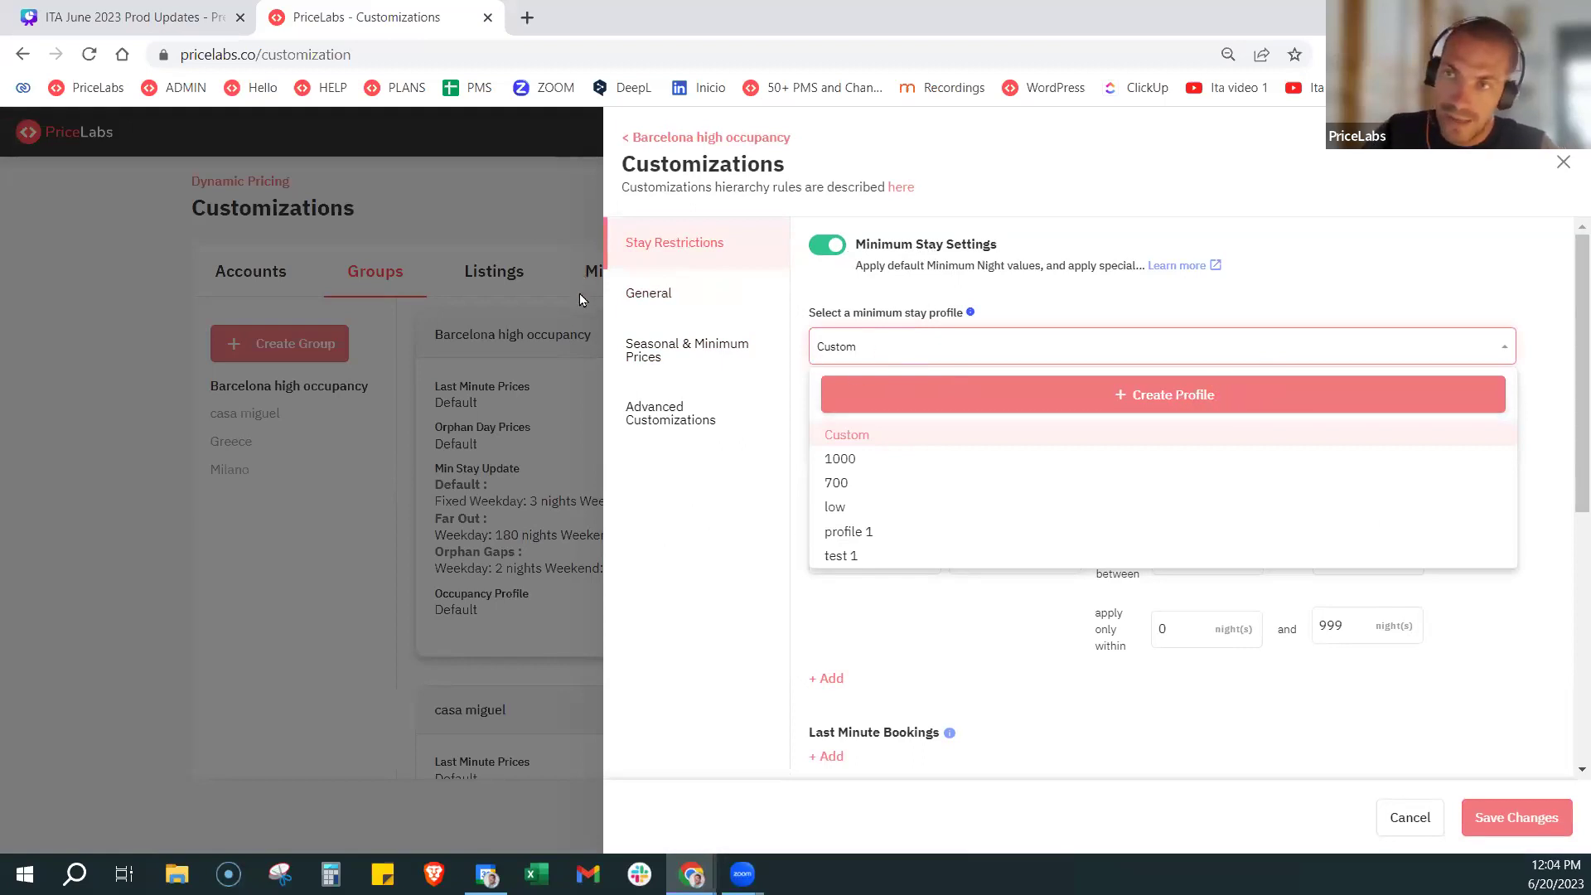
pyautogui.click(1563, 163)
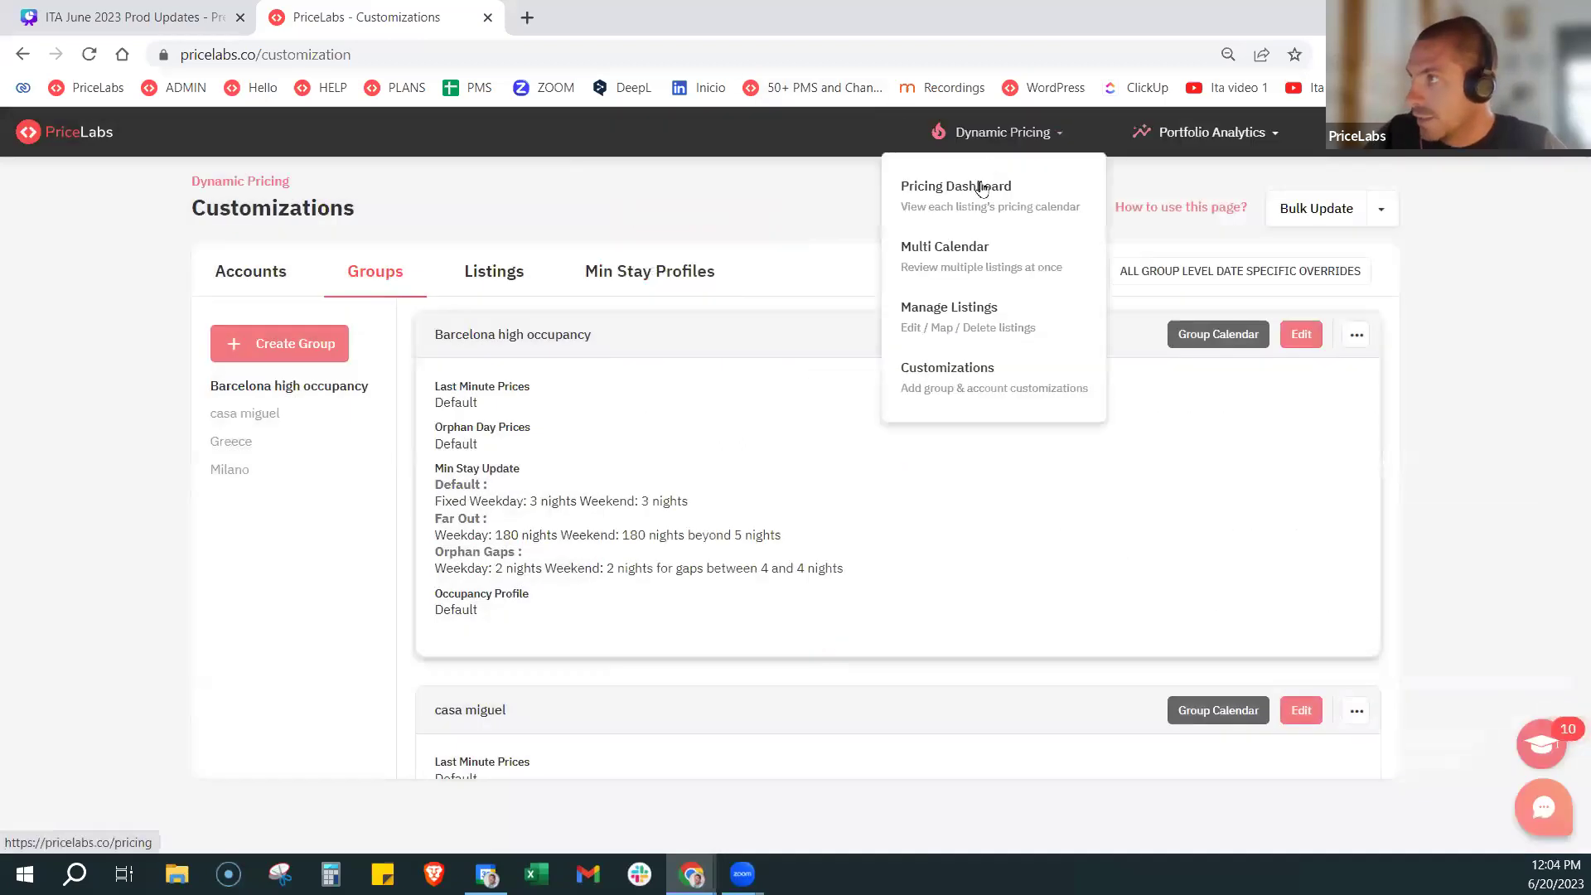
# Open the customizations of the listing "Attic with terrace in gracia" from the Pricing Dashboard
pyautogui.moveTo(998, 133)
pyautogui.click(983, 191)
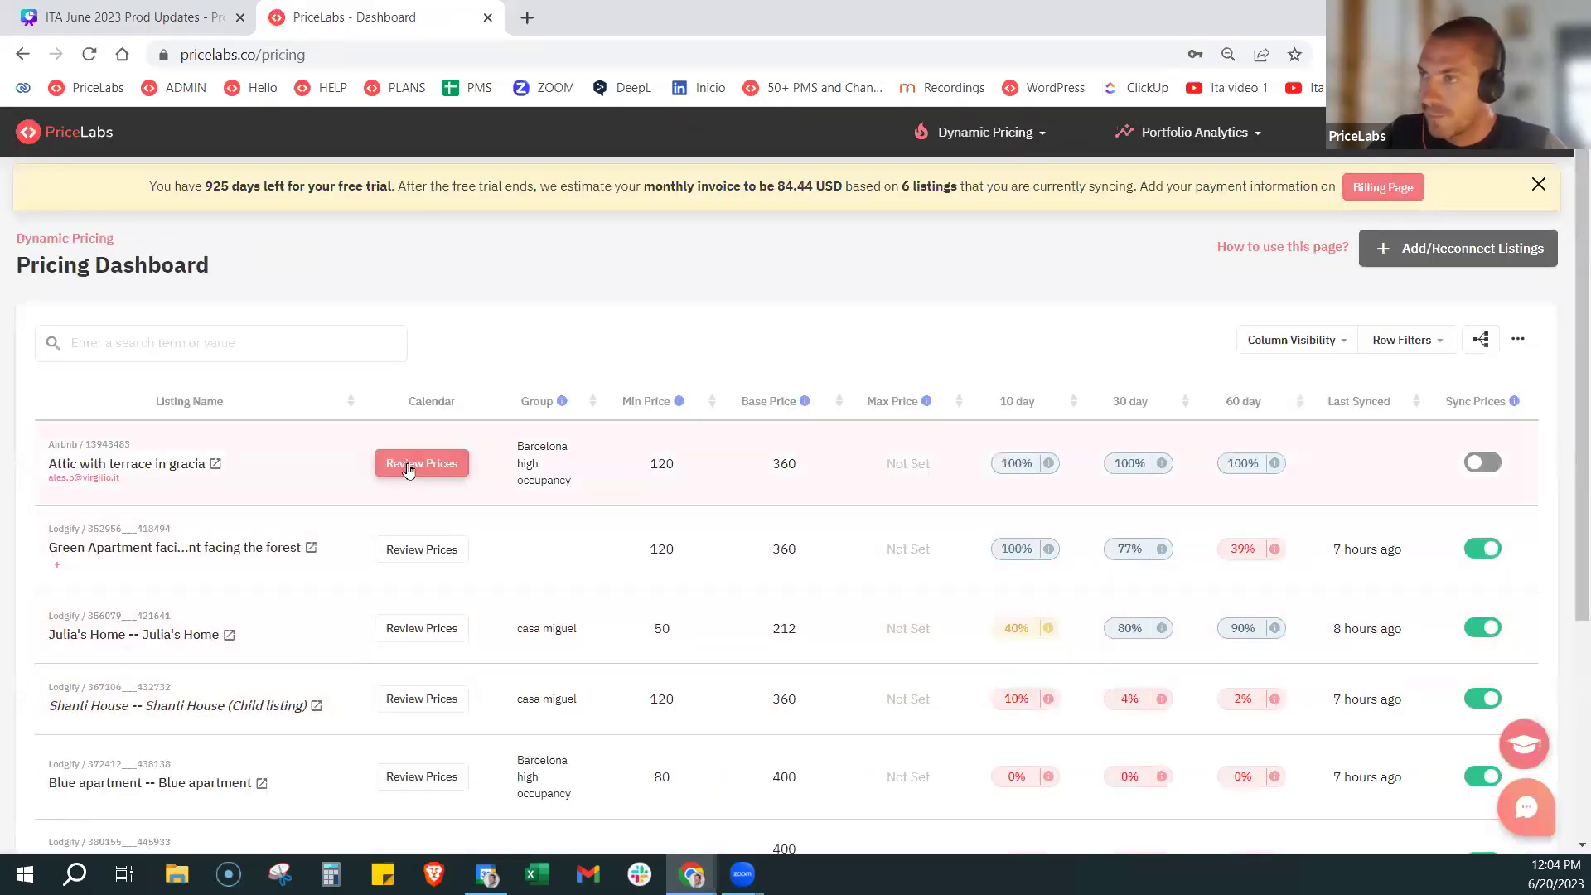
pyautogui.click(412, 463)
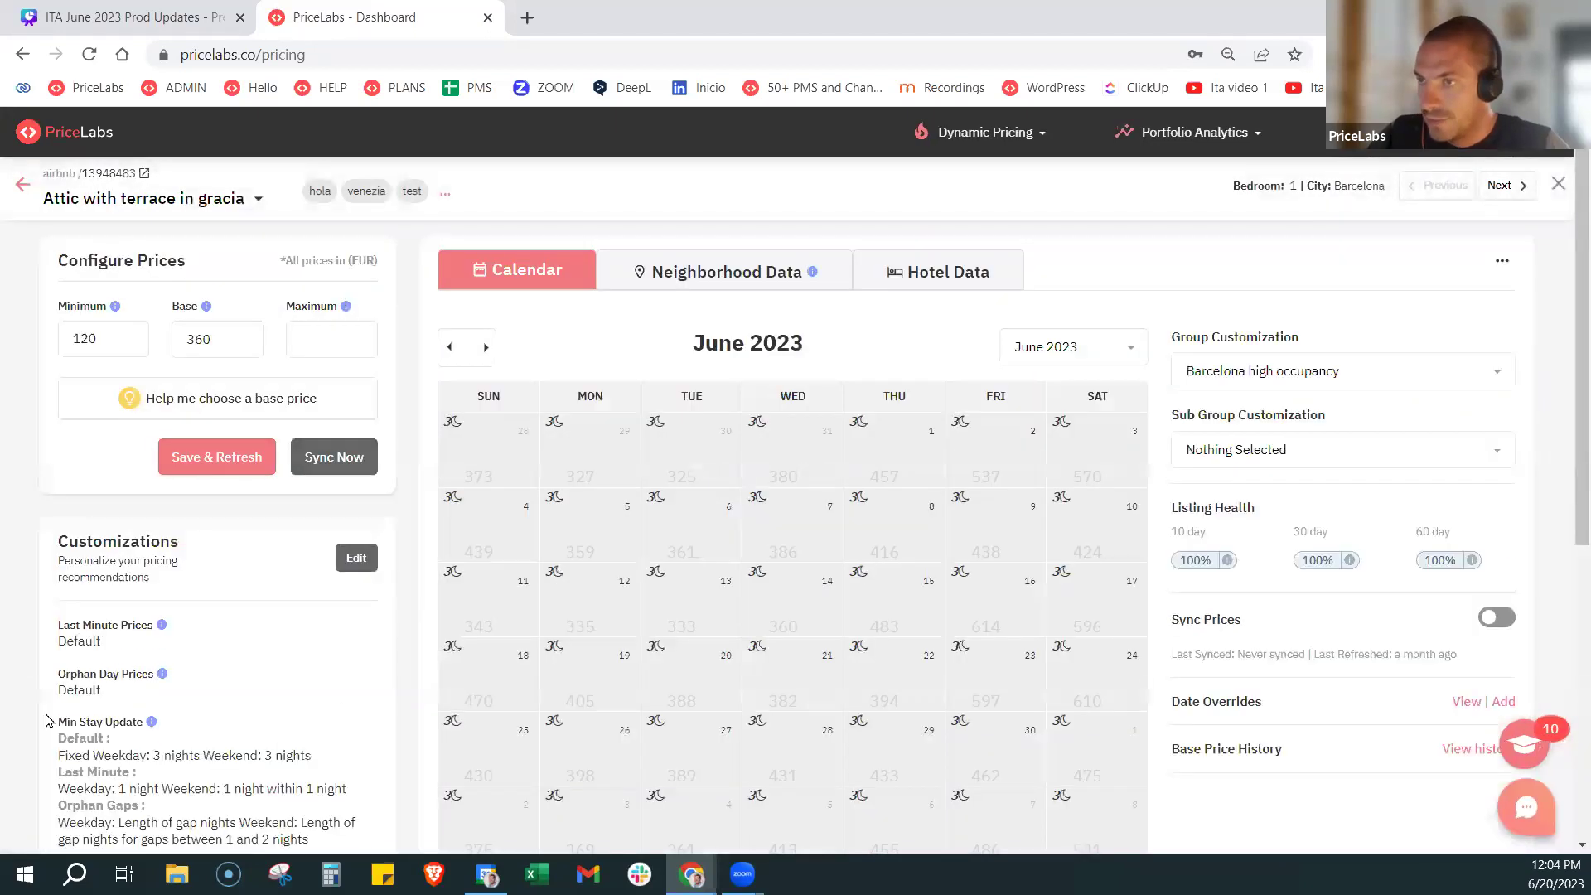
pyautogui.click(358, 568)
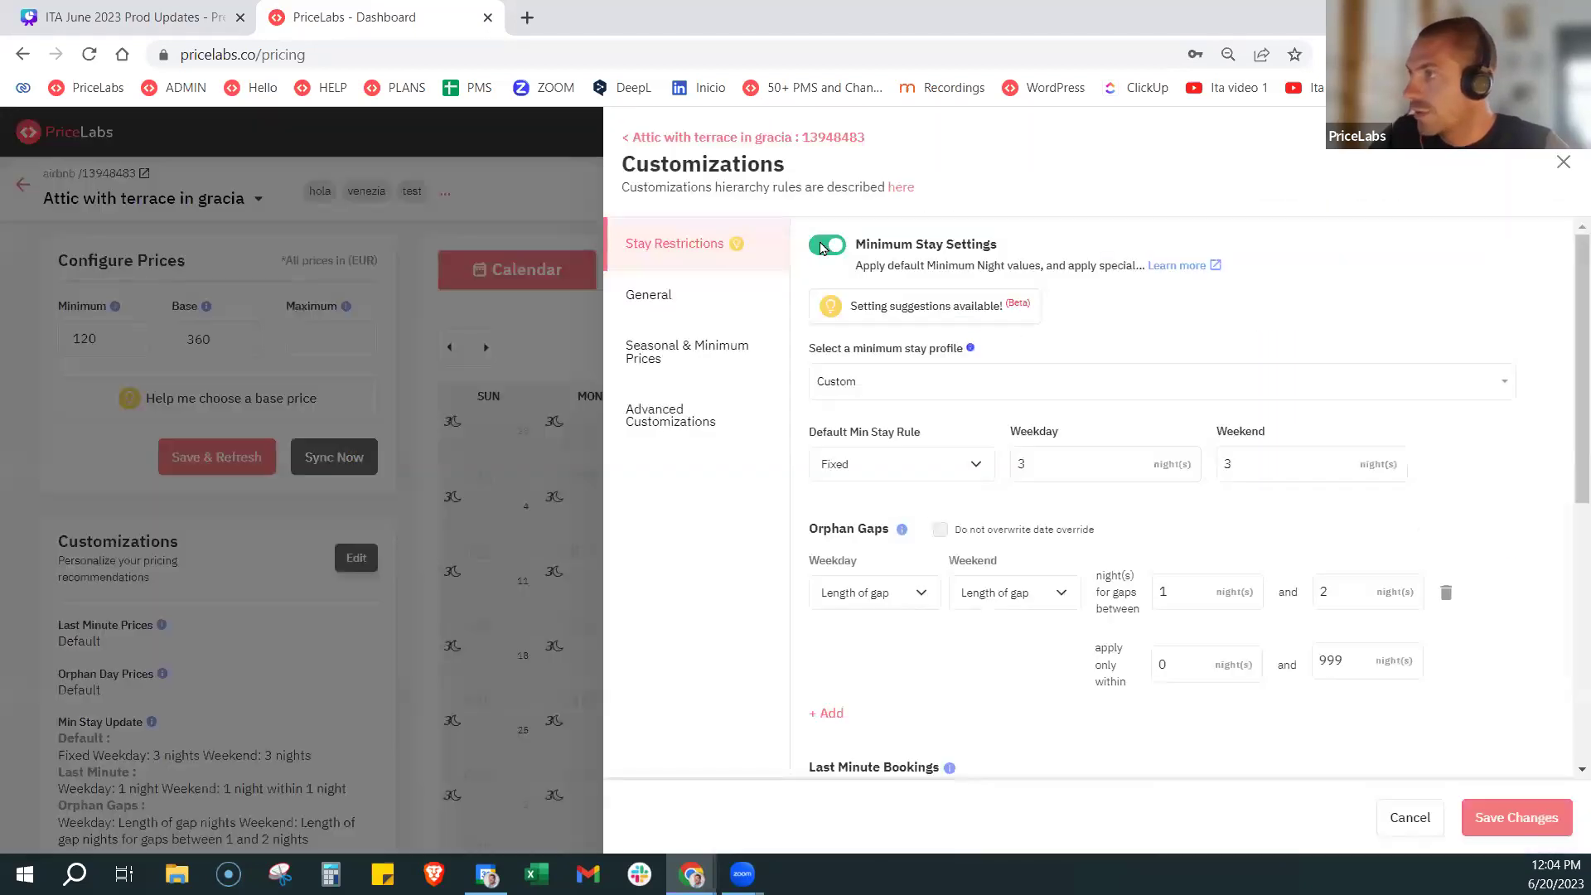
# View the listing's minimum stay profile choices and the form for creating a profile, closing both without saving
pyautogui.click(920, 377)
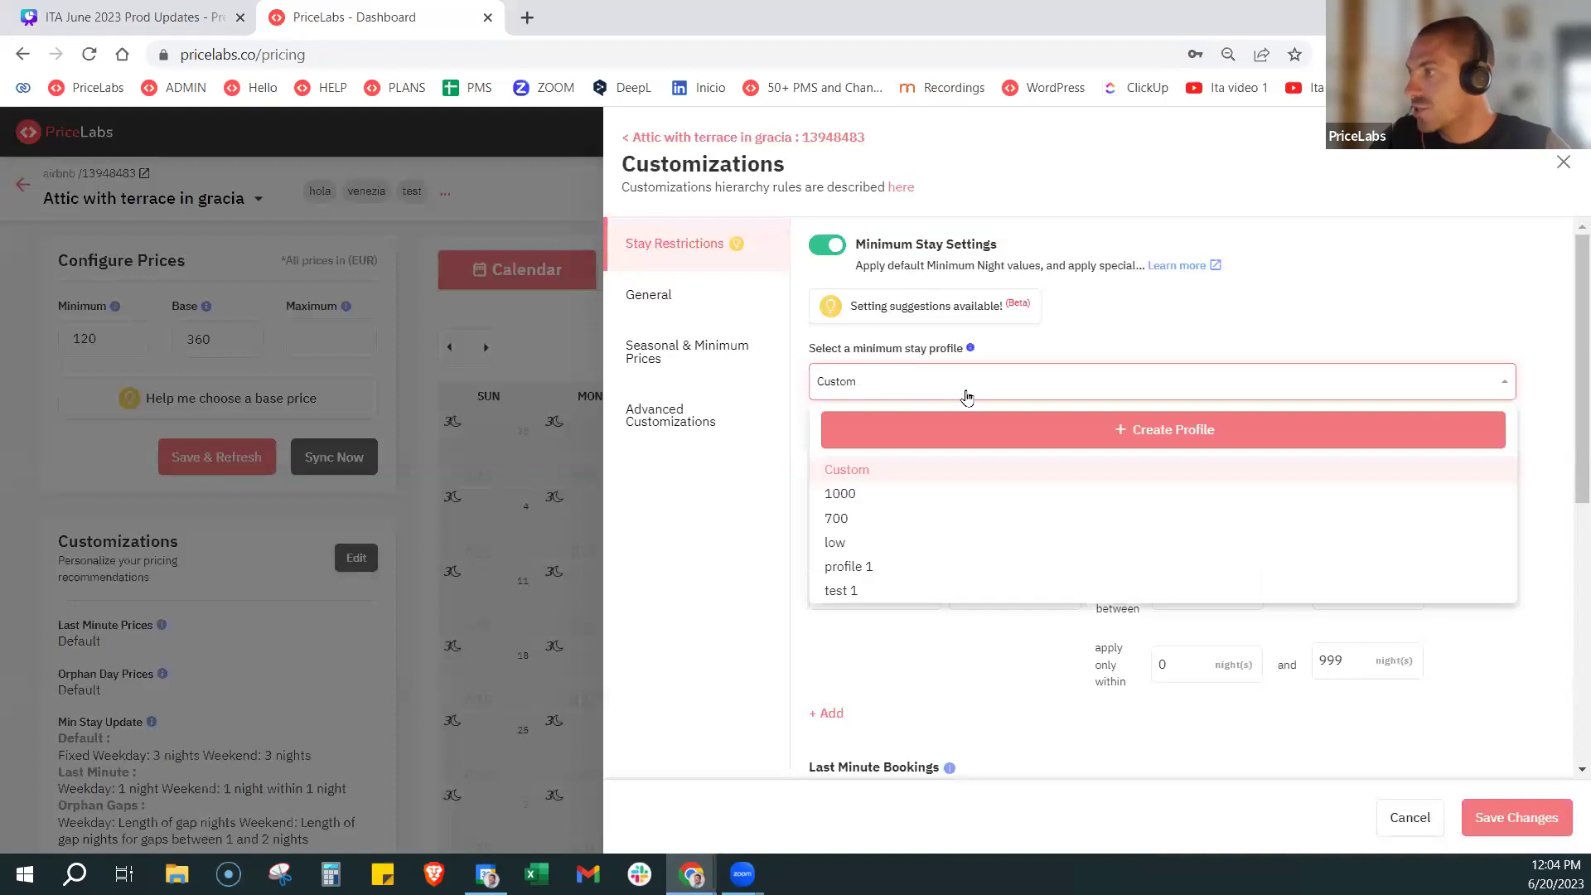
pyautogui.click(1132, 429)
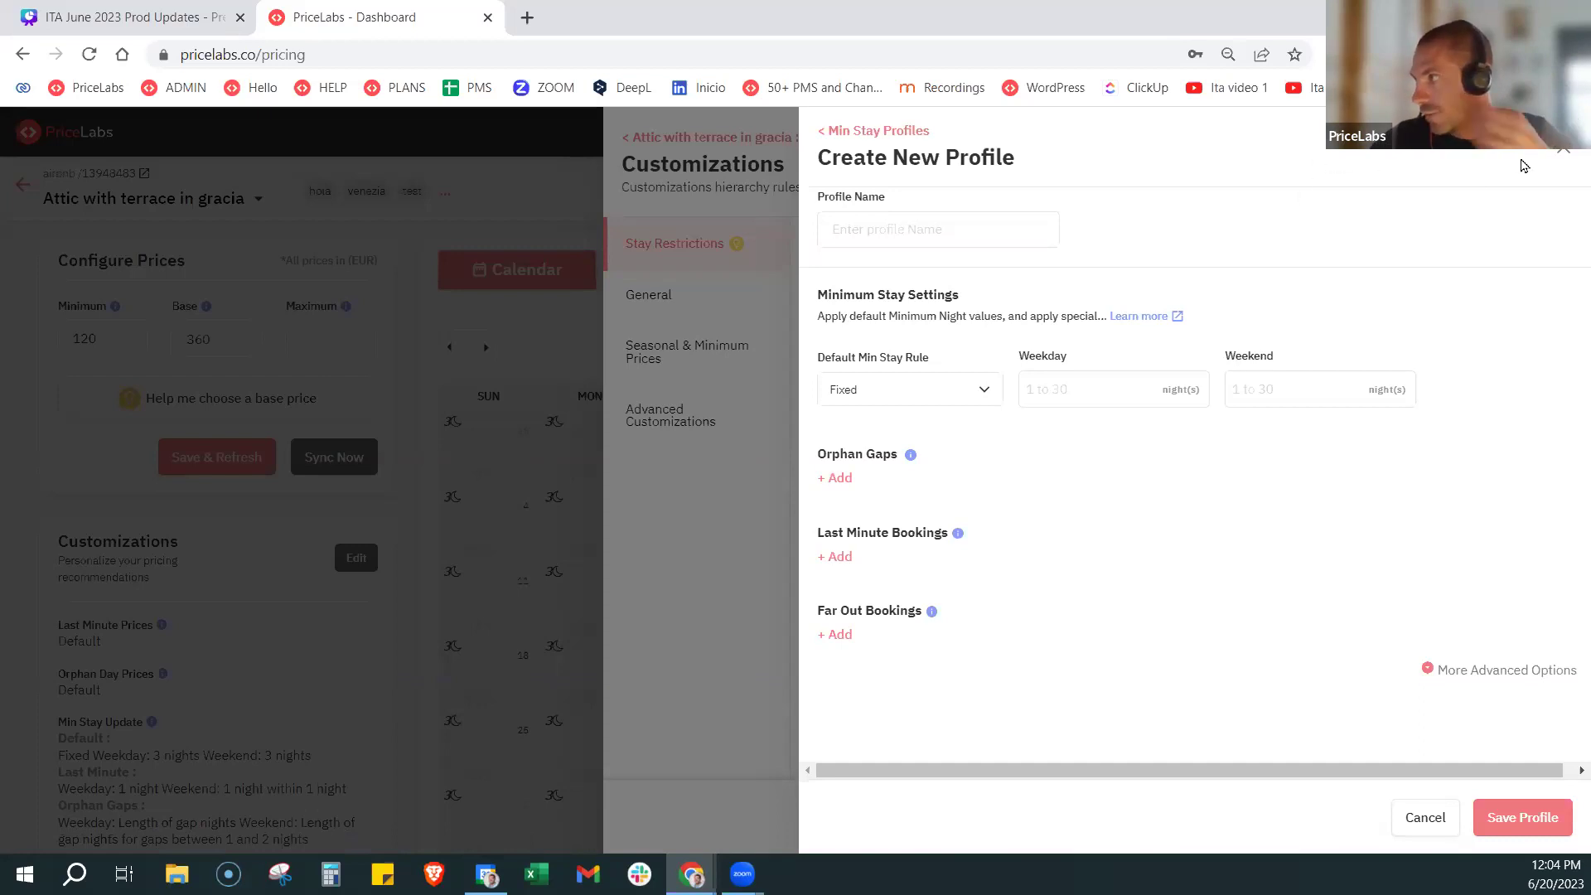
pyautogui.press('Escape')
pyautogui.press('Escape')
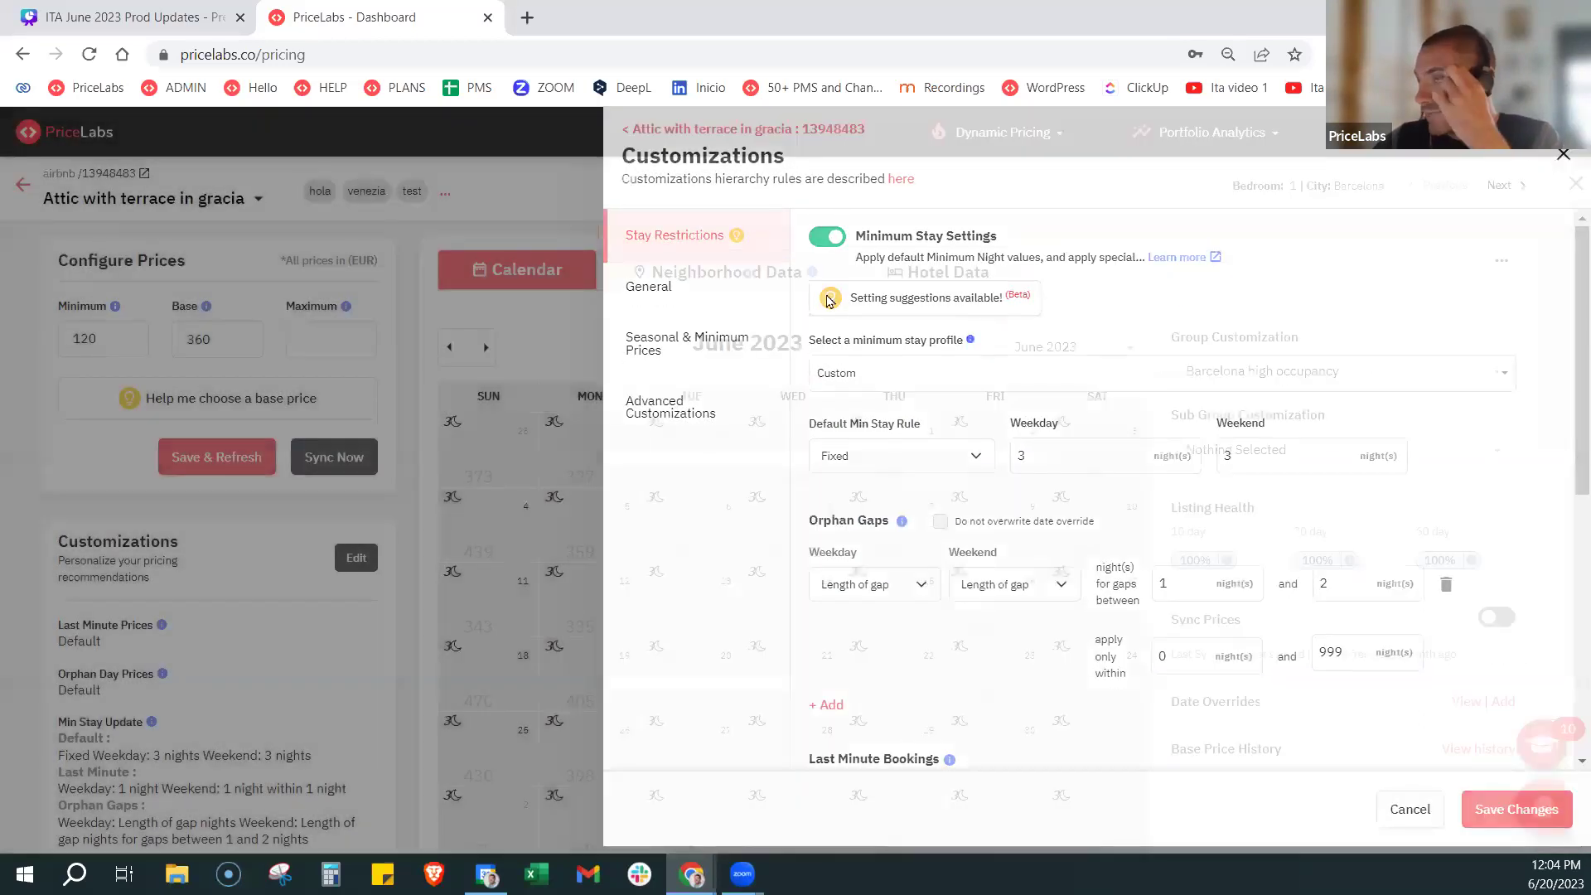
pyautogui.click(1040, 133)
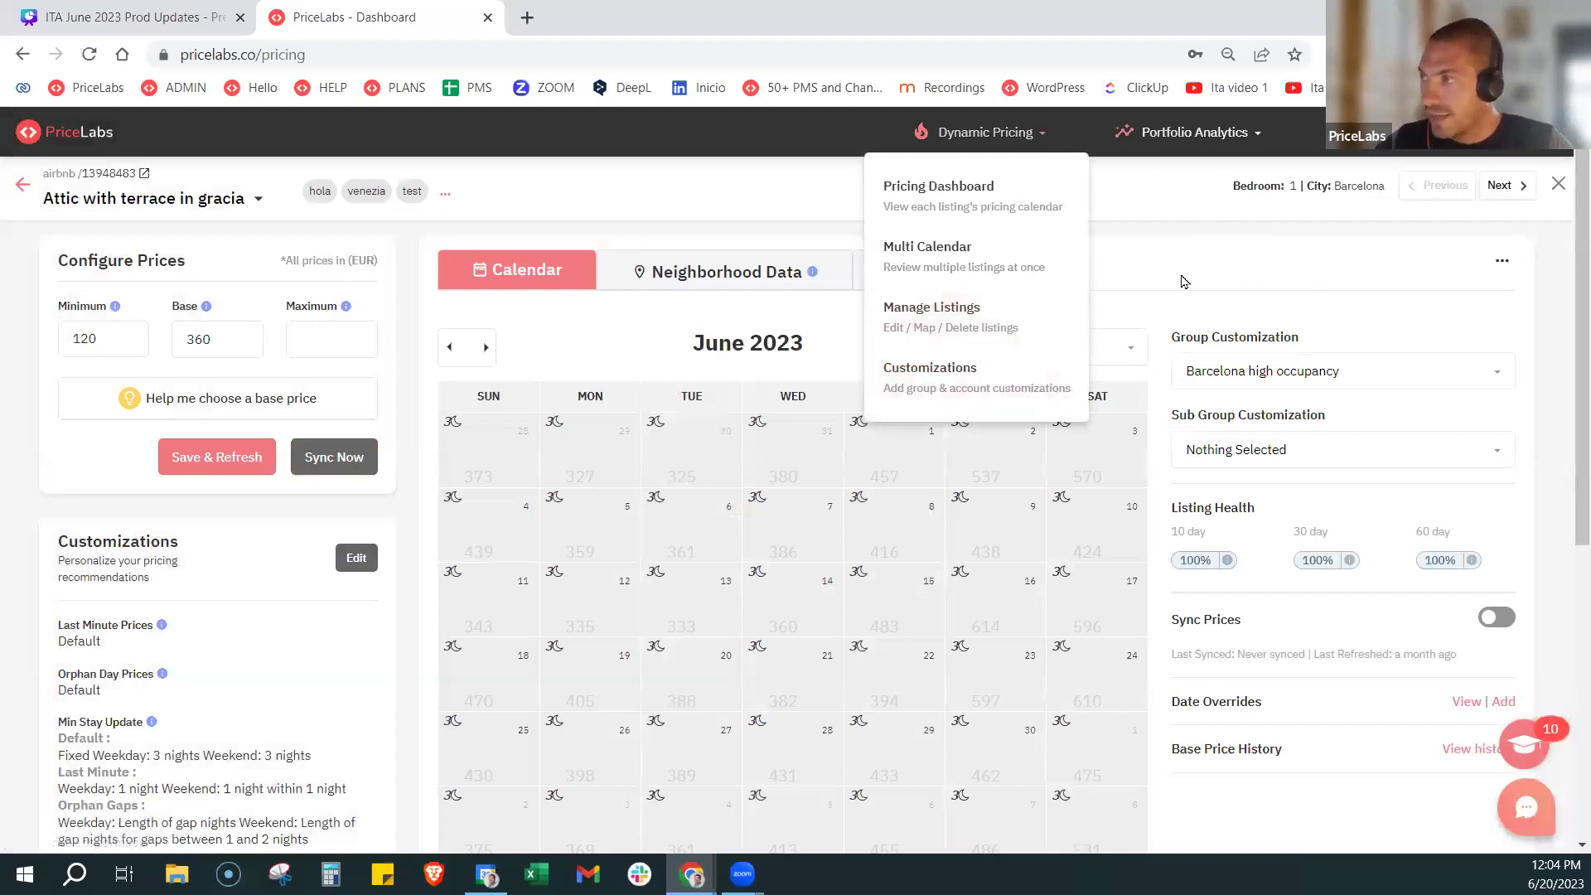
pyautogui.click(1156, 311)
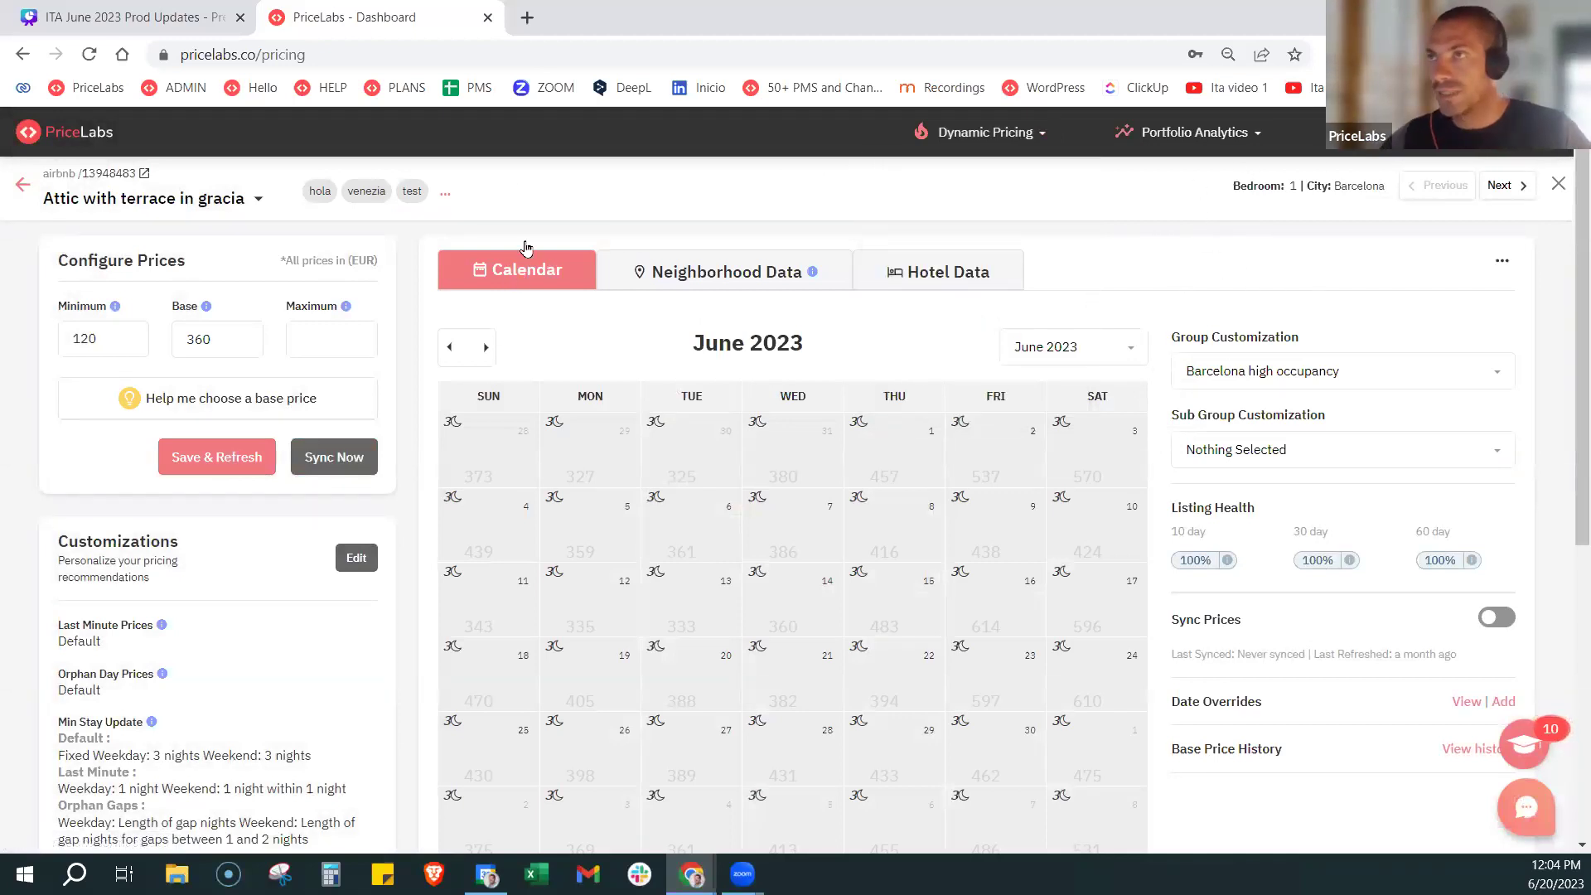
# Switch to the Canva presentation "ITA June 2023 Prod Updates" and present slide 4 full screen
pyautogui.hotkey('ctrl', 'pageup')
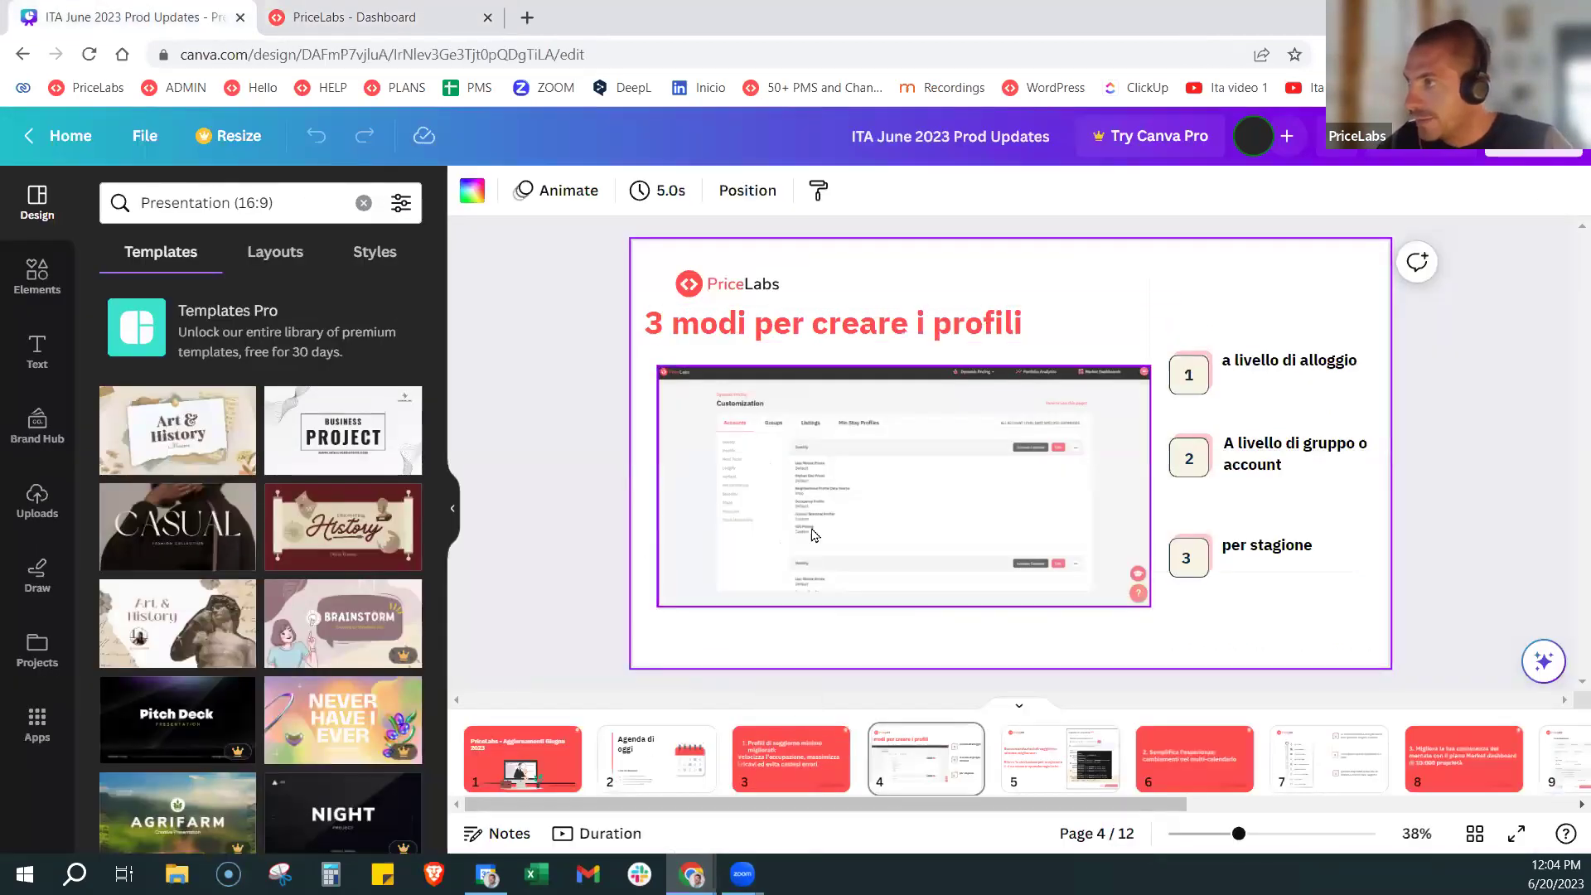
pyautogui.click(1533, 137)
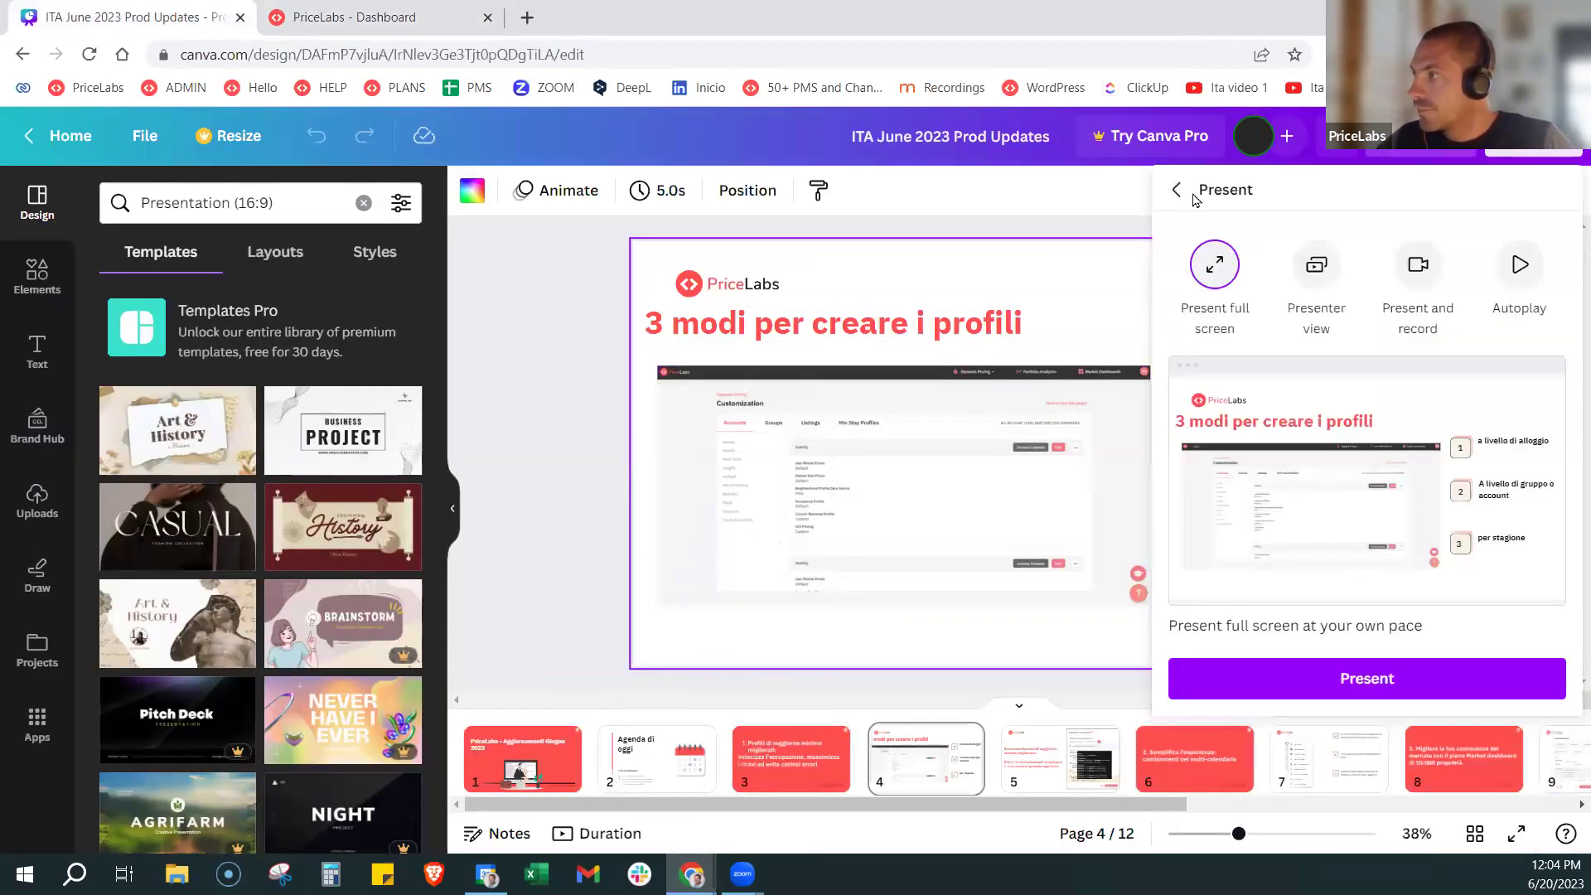
pyautogui.click(1332, 698)
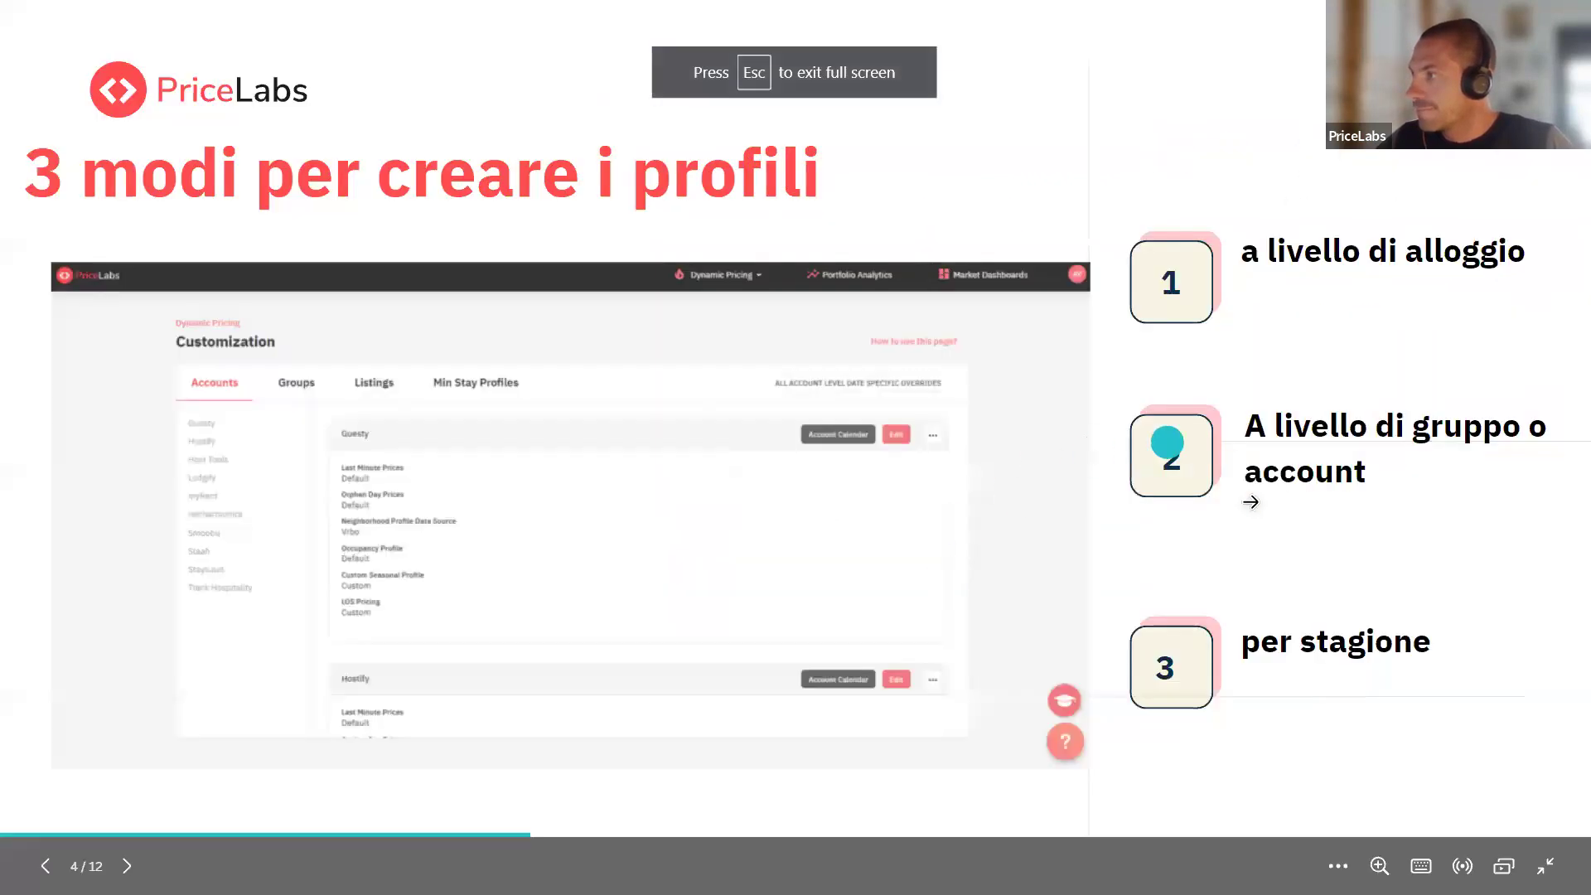
# Advance the presentation to slide 5, then switch to PriceLabs and open the customizations of "Attic with terrace in gracia"
pyautogui.click(1450, 468)
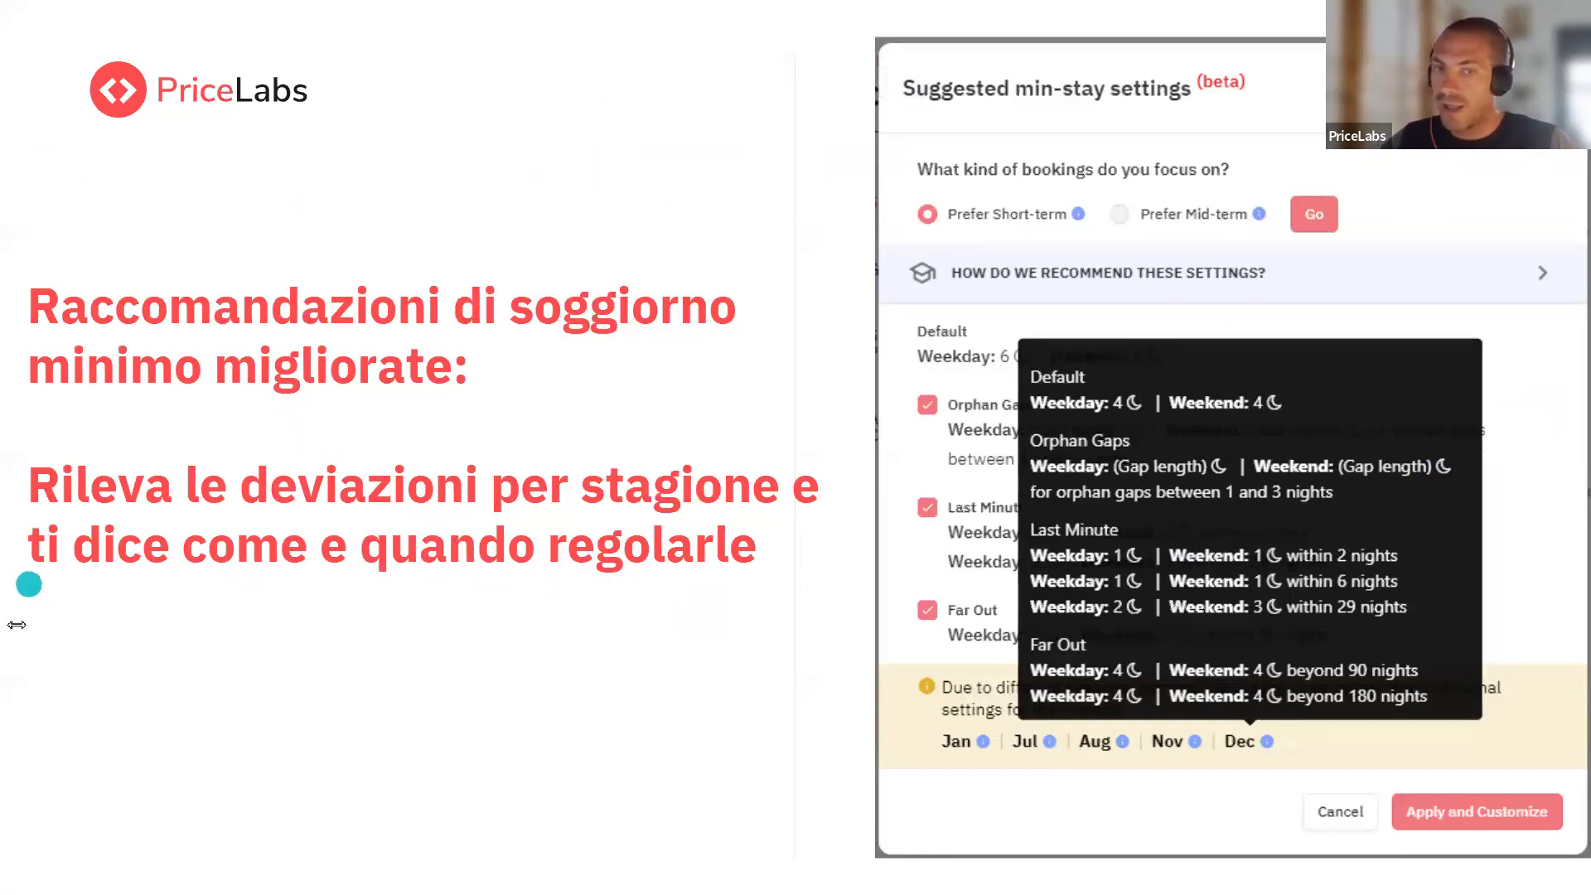
pyautogui.press('Escape')
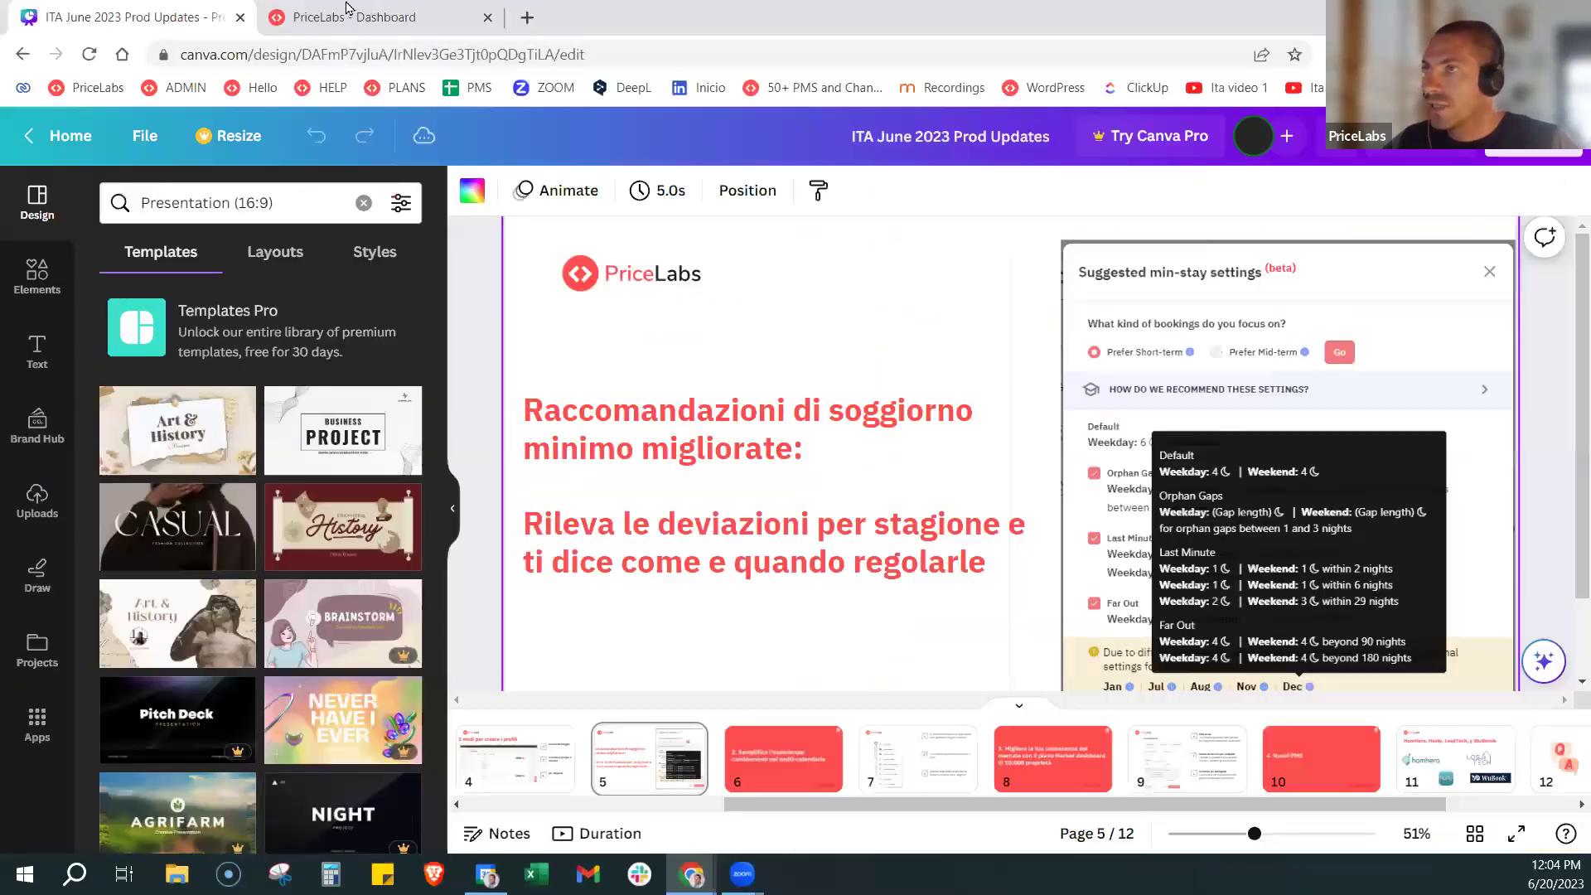
pyautogui.click(351, 17)
pyautogui.click(365, 561)
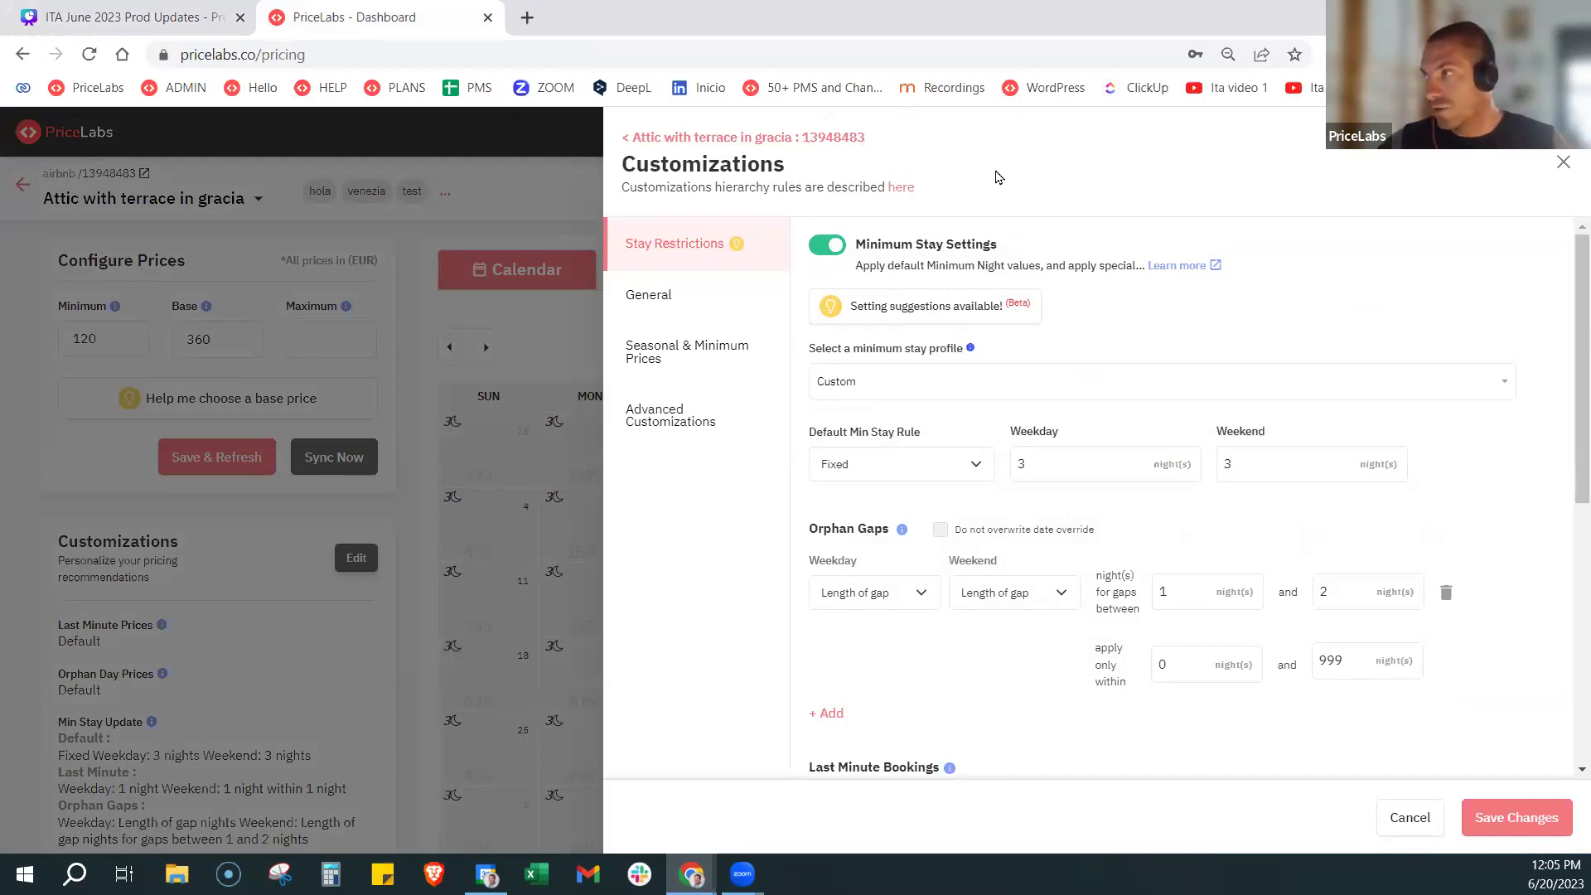
# Generate the listing's suggested min-stay settings for short-term bookings, examine the monthly seasonal suggestions, and close the customizations without applying anything
pyautogui.click(908, 316)
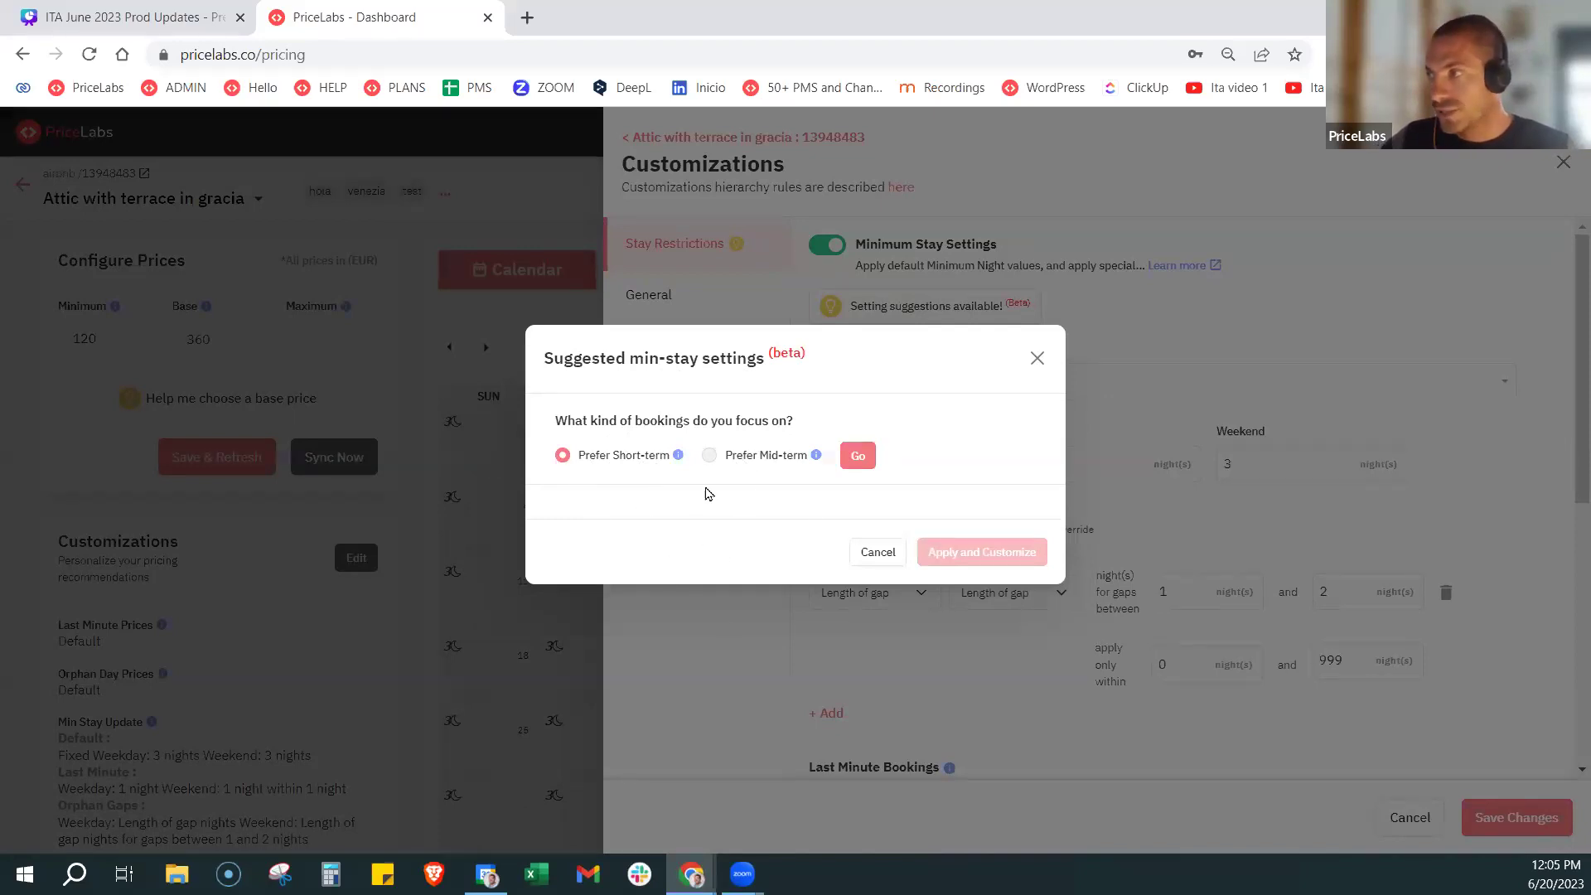
pyautogui.click(857, 455)
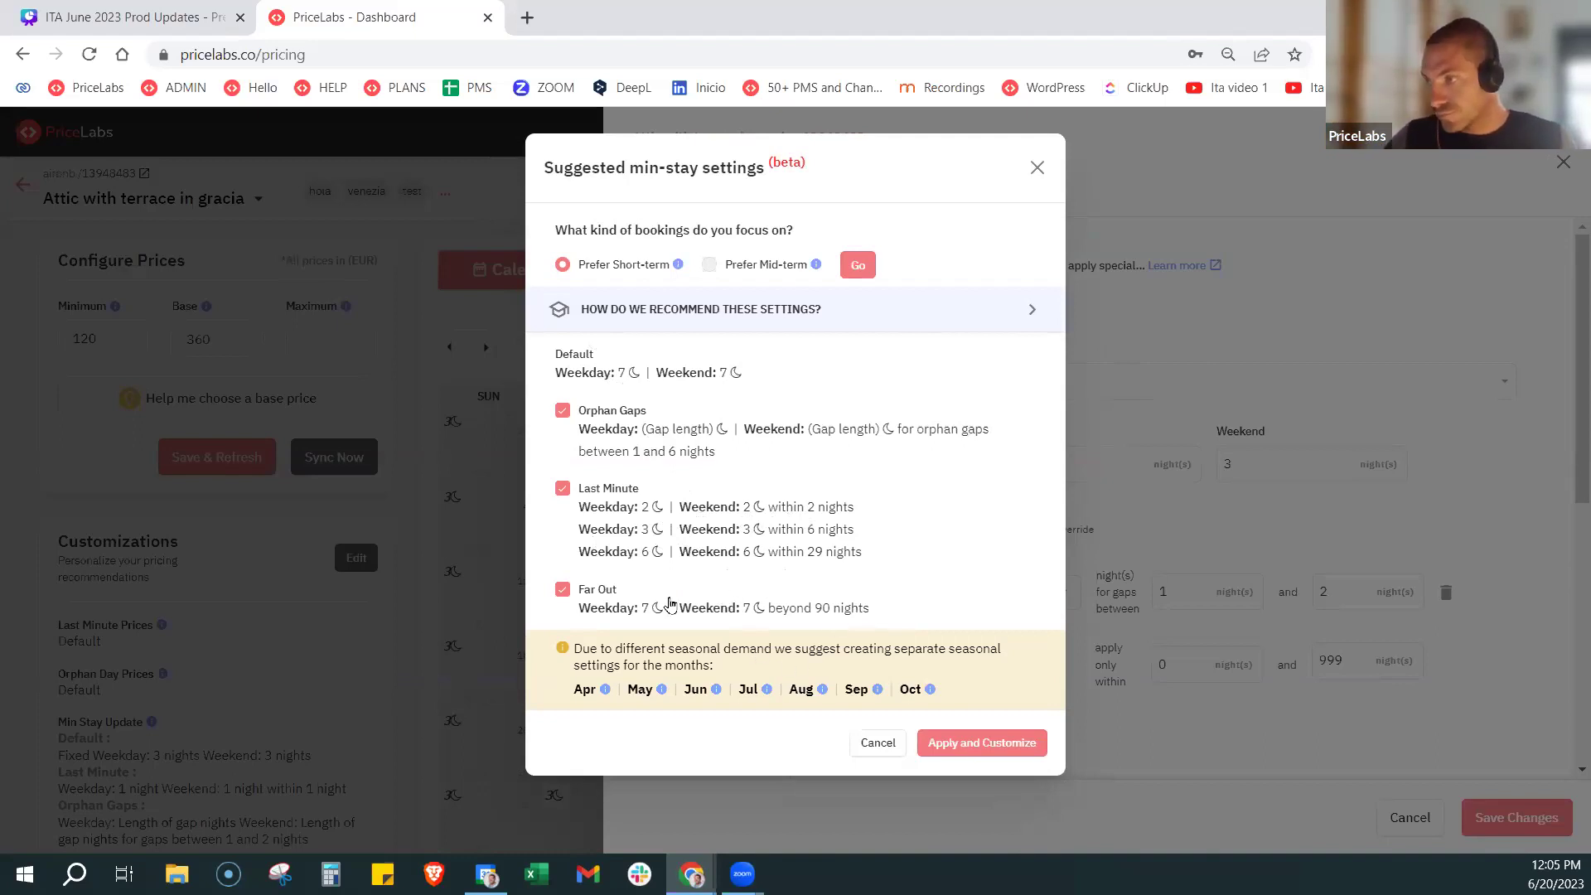
pyautogui.moveTo(605, 691)
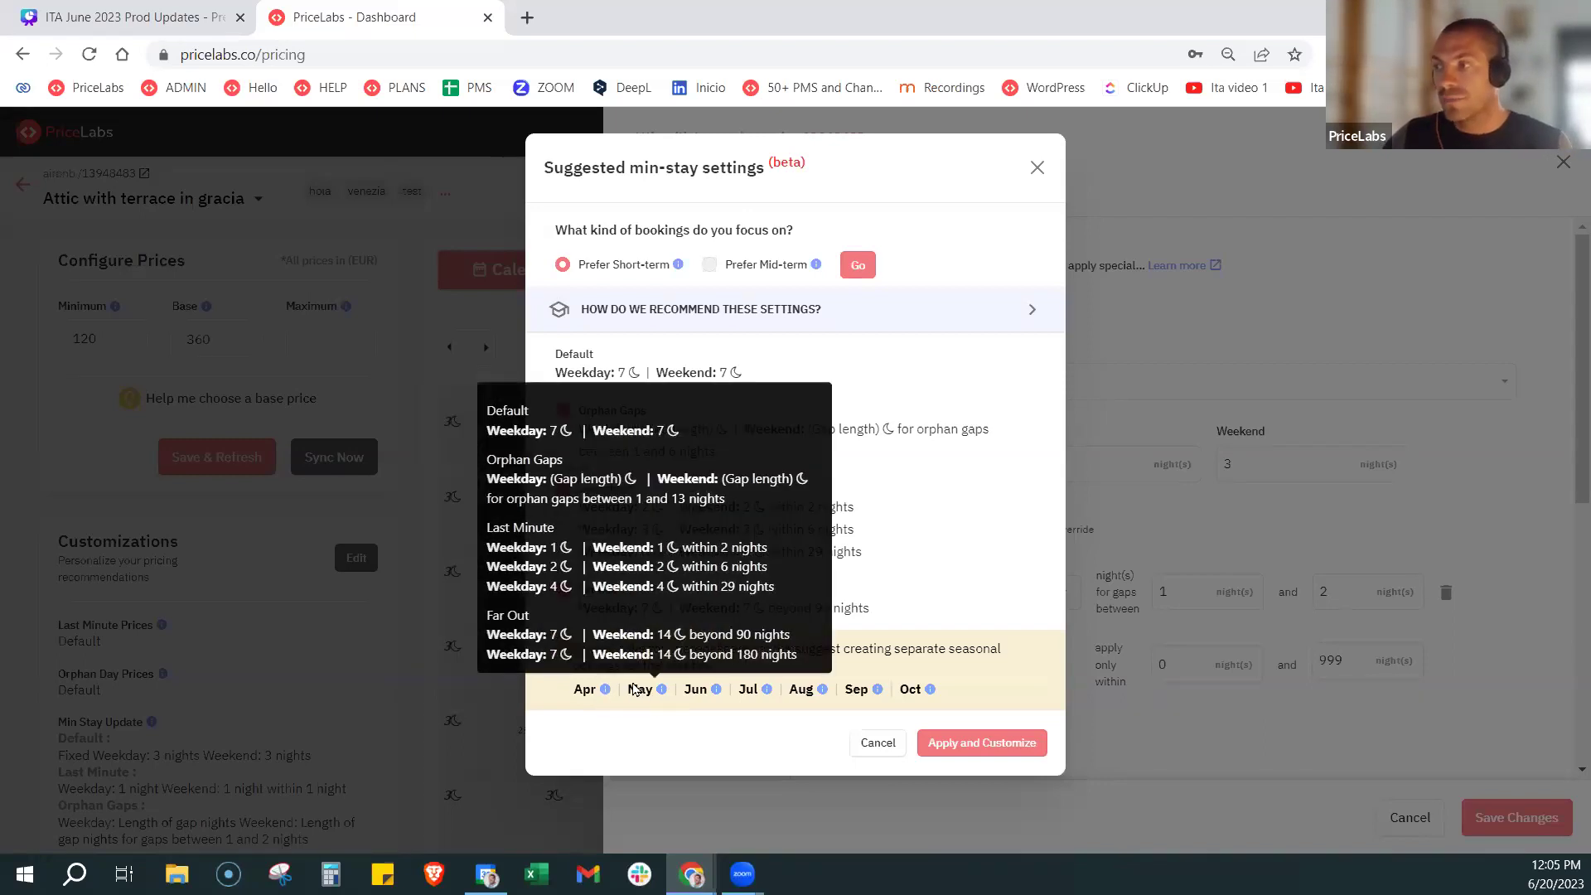
pyautogui.moveTo(716, 691)
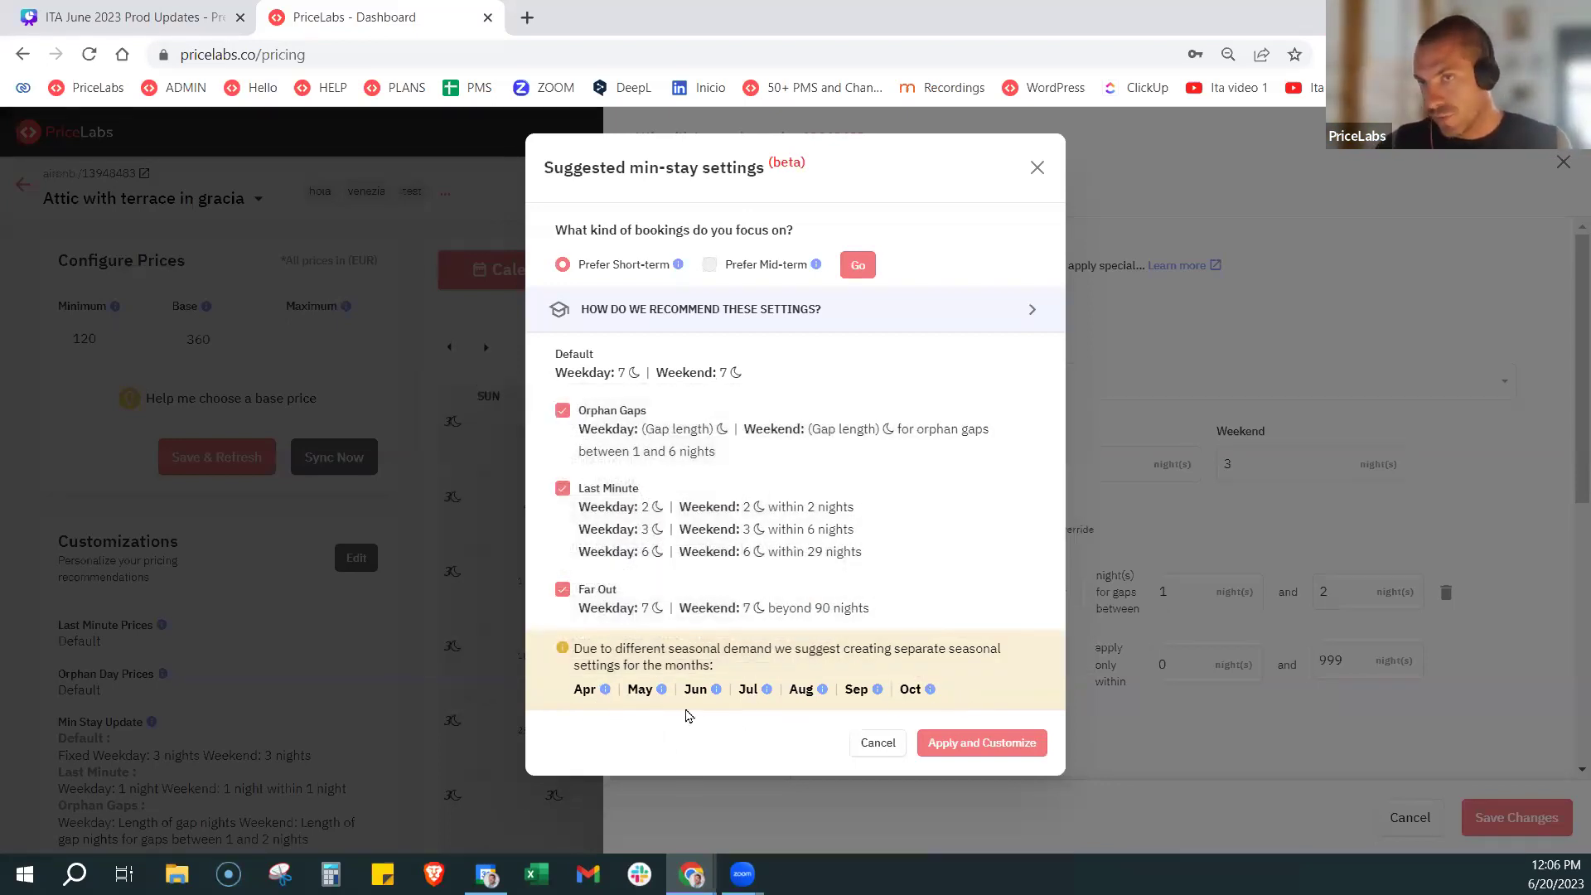
pyautogui.moveTo(766, 691)
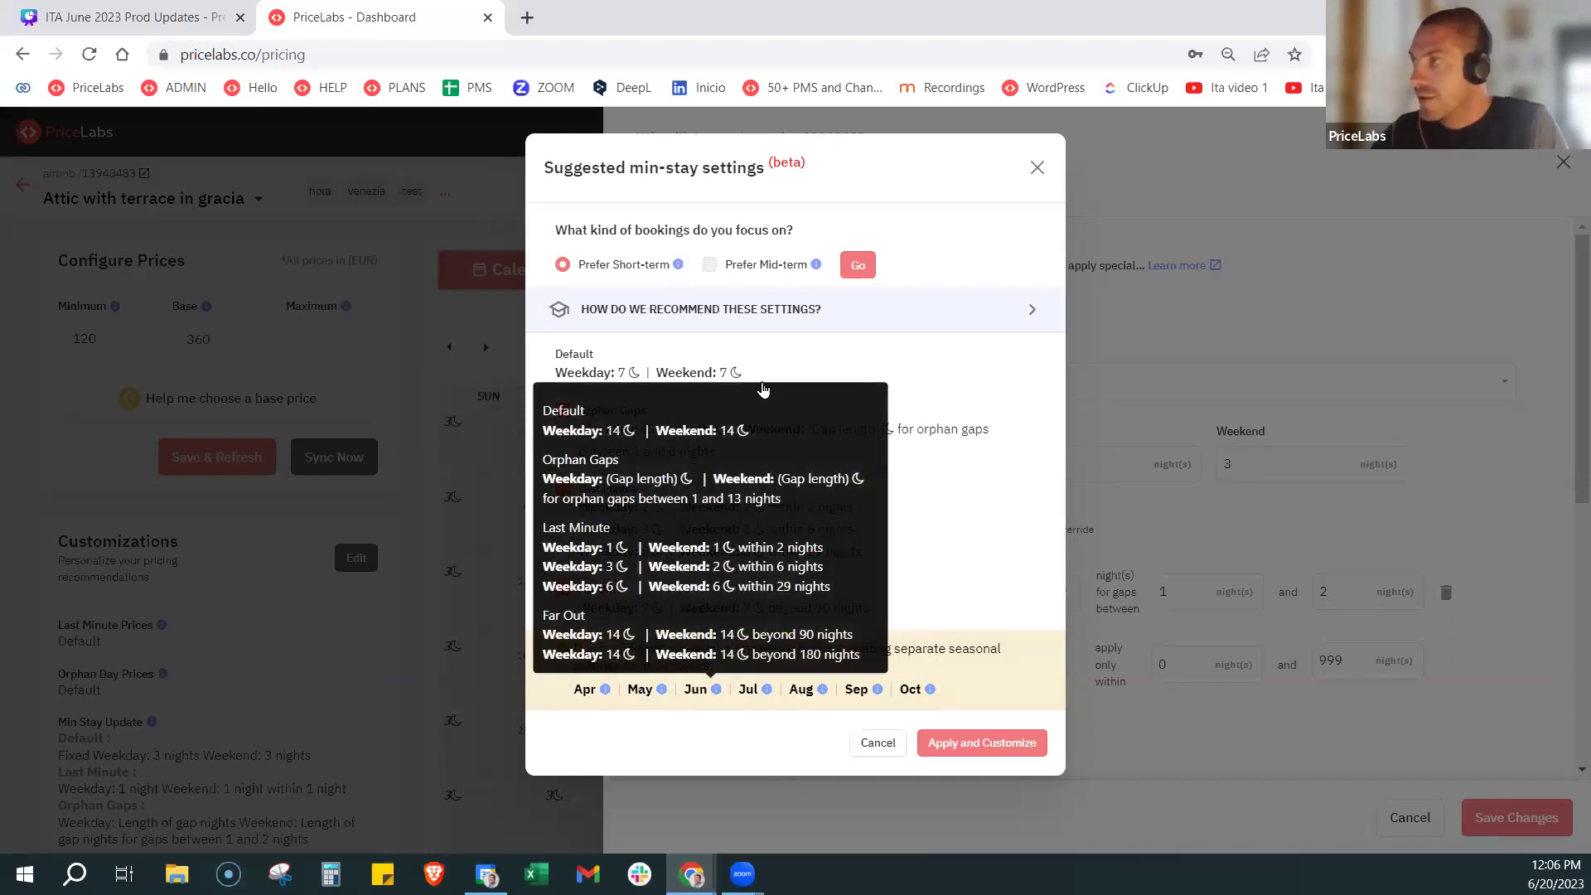
pyautogui.click(1037, 168)
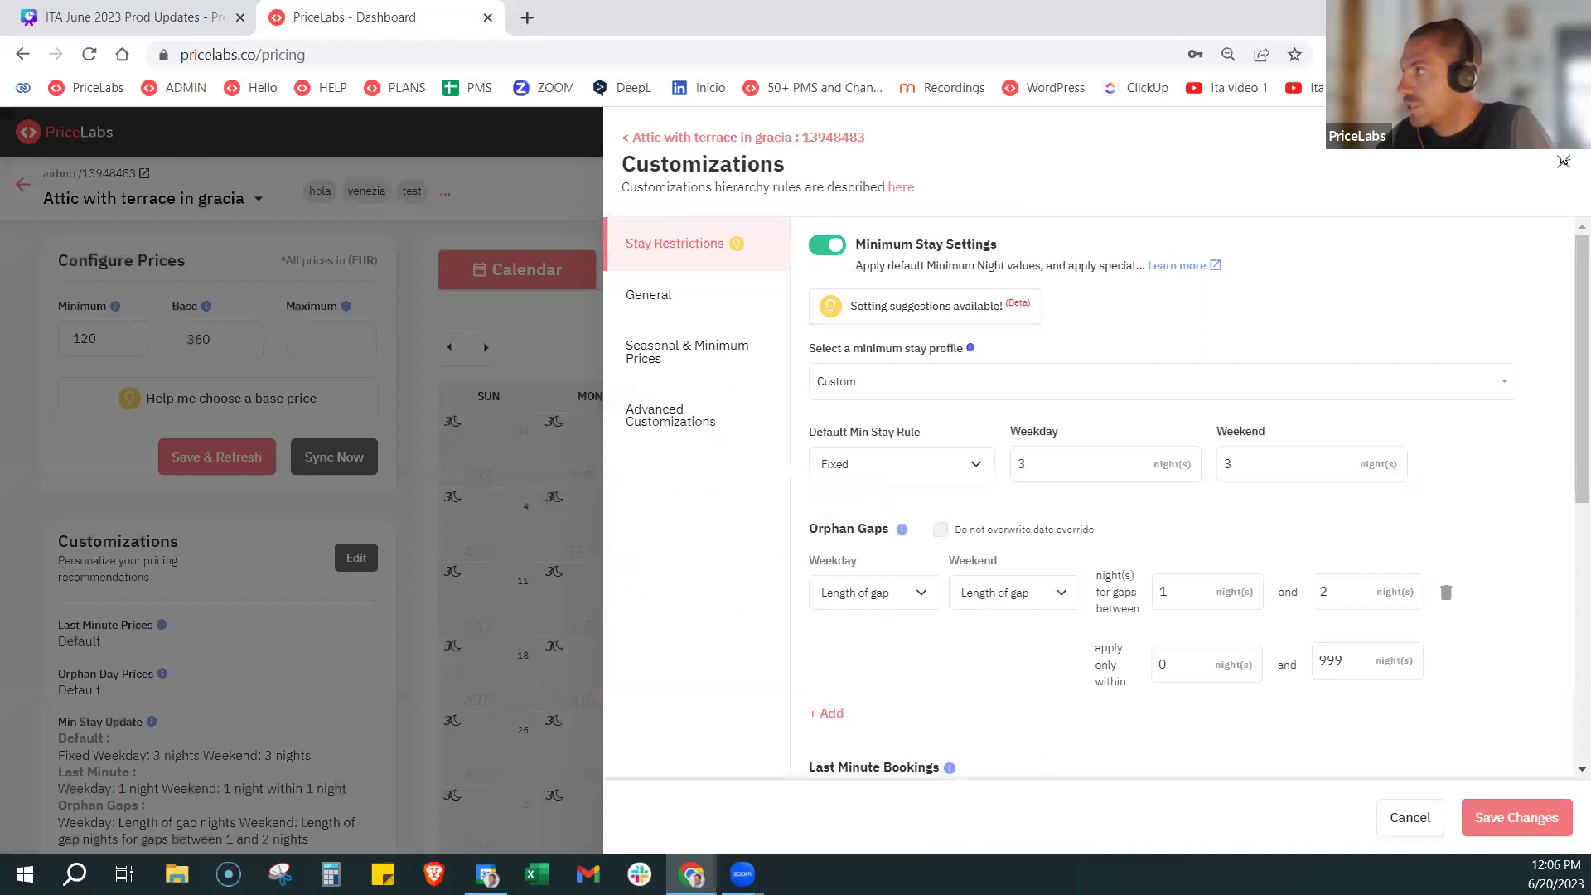
pyautogui.click(1562, 163)
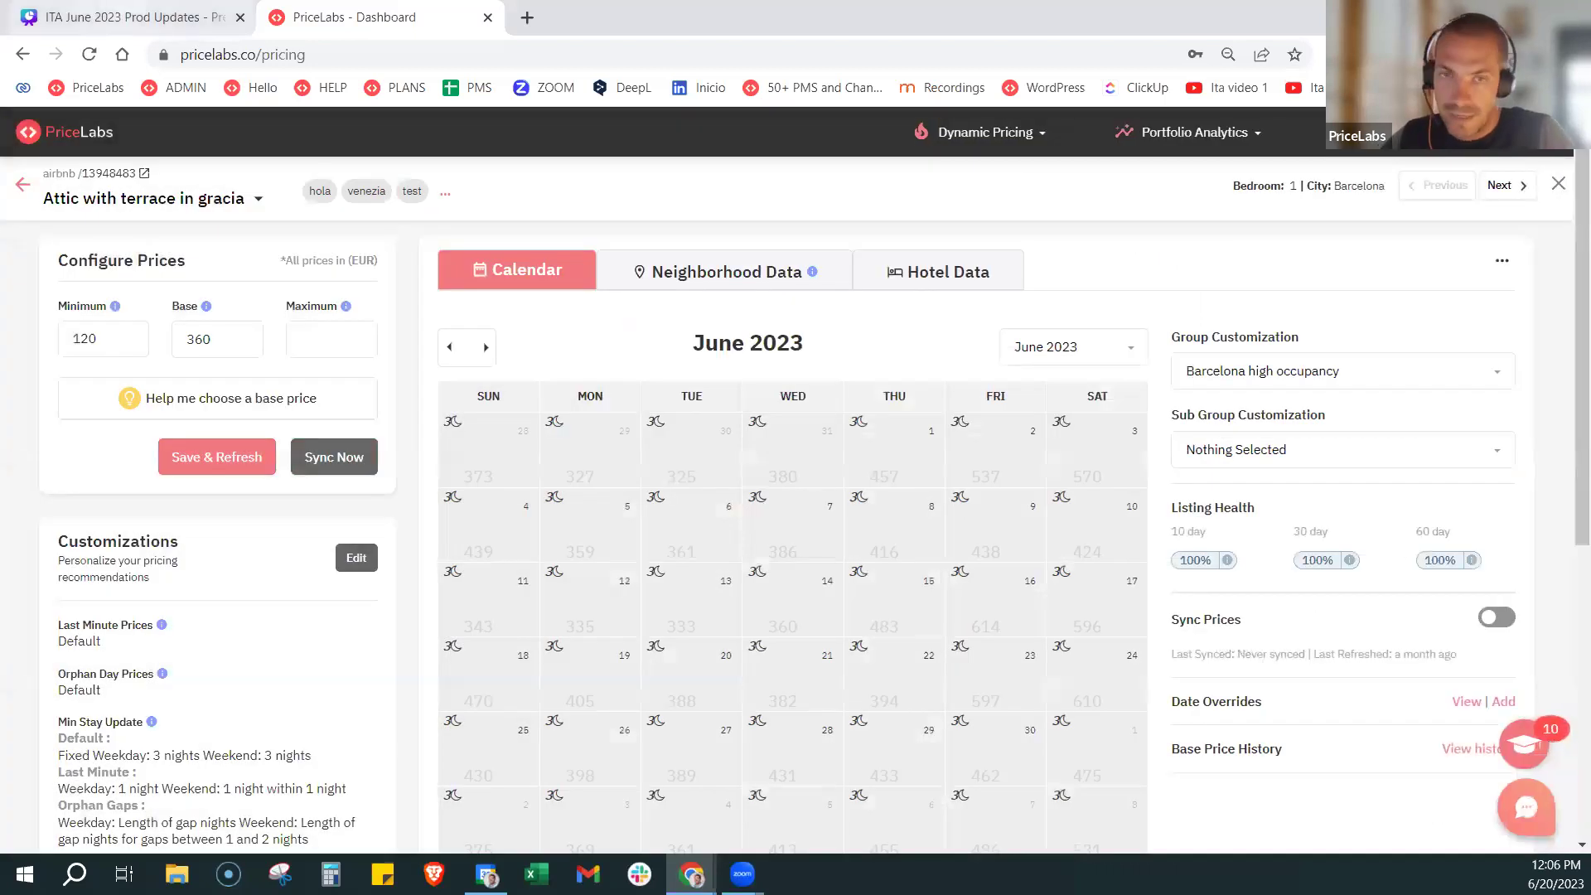
# Switch to the Canva presentation "ITA June 2023 Prod Updates" and present it full screen from slide 5 through slide 7
pyautogui.click(132, 16)
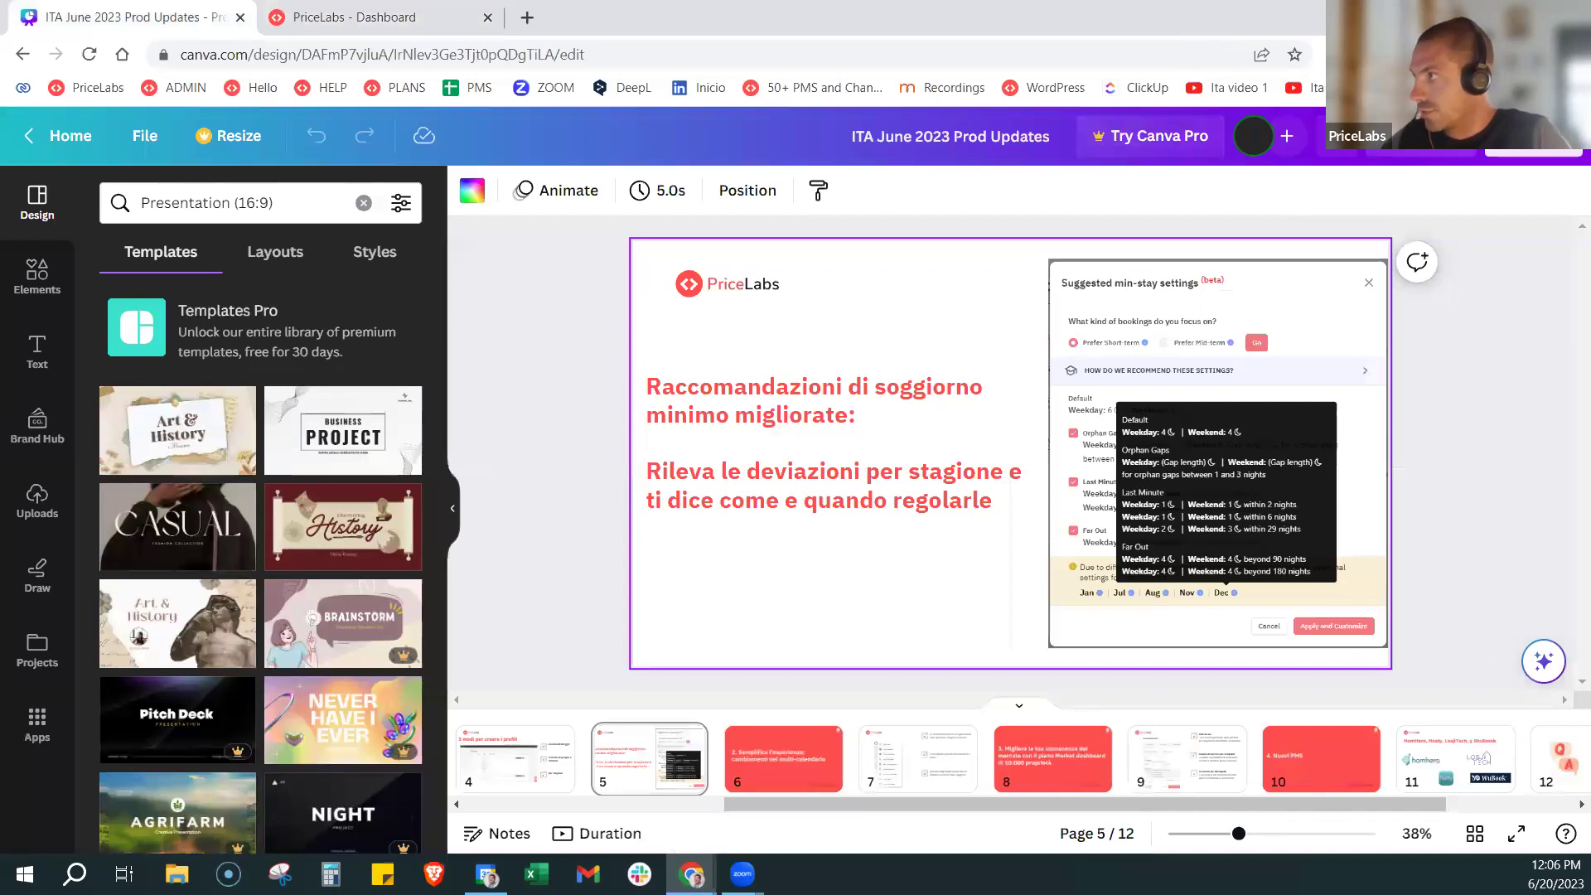
pyautogui.click(1420, 137)
pyautogui.click(1358, 677)
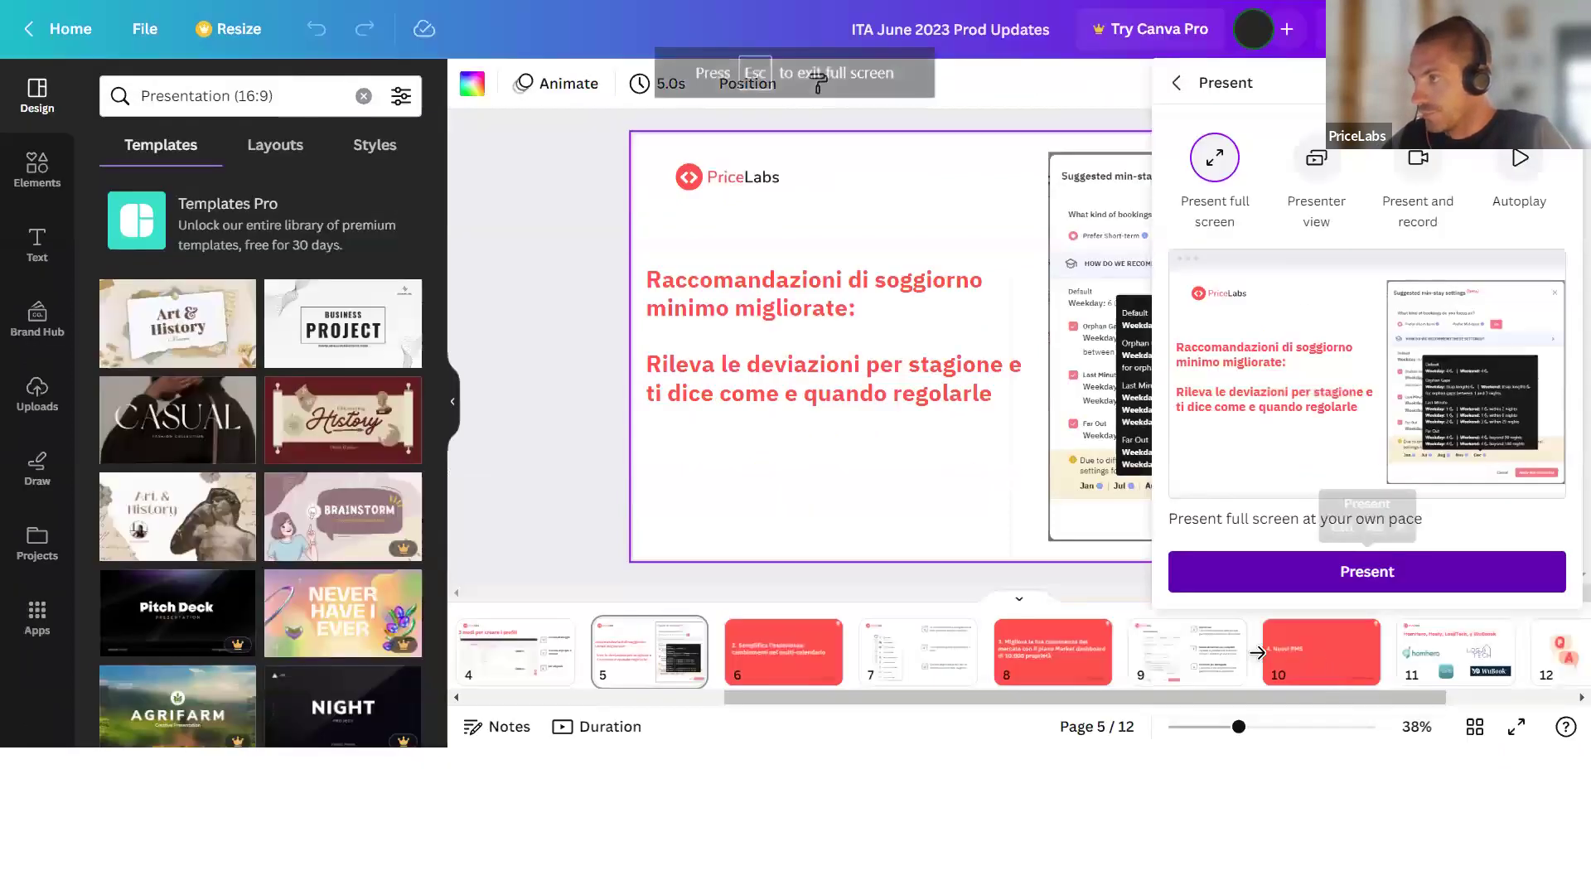
pyautogui.click(1511, 473)
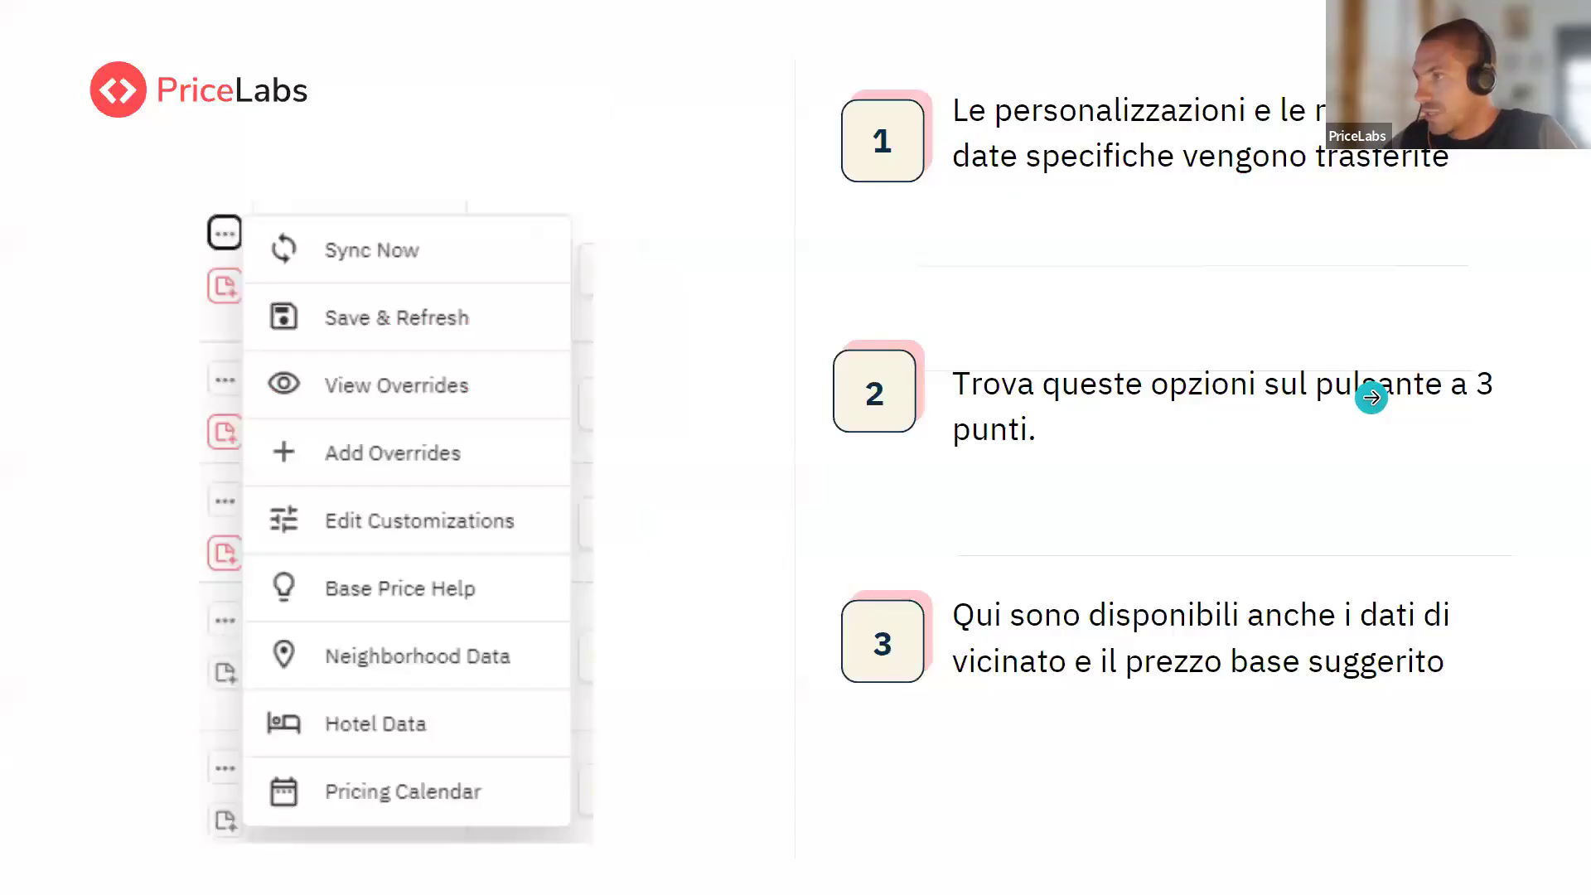
pyautogui.click(1365, 390)
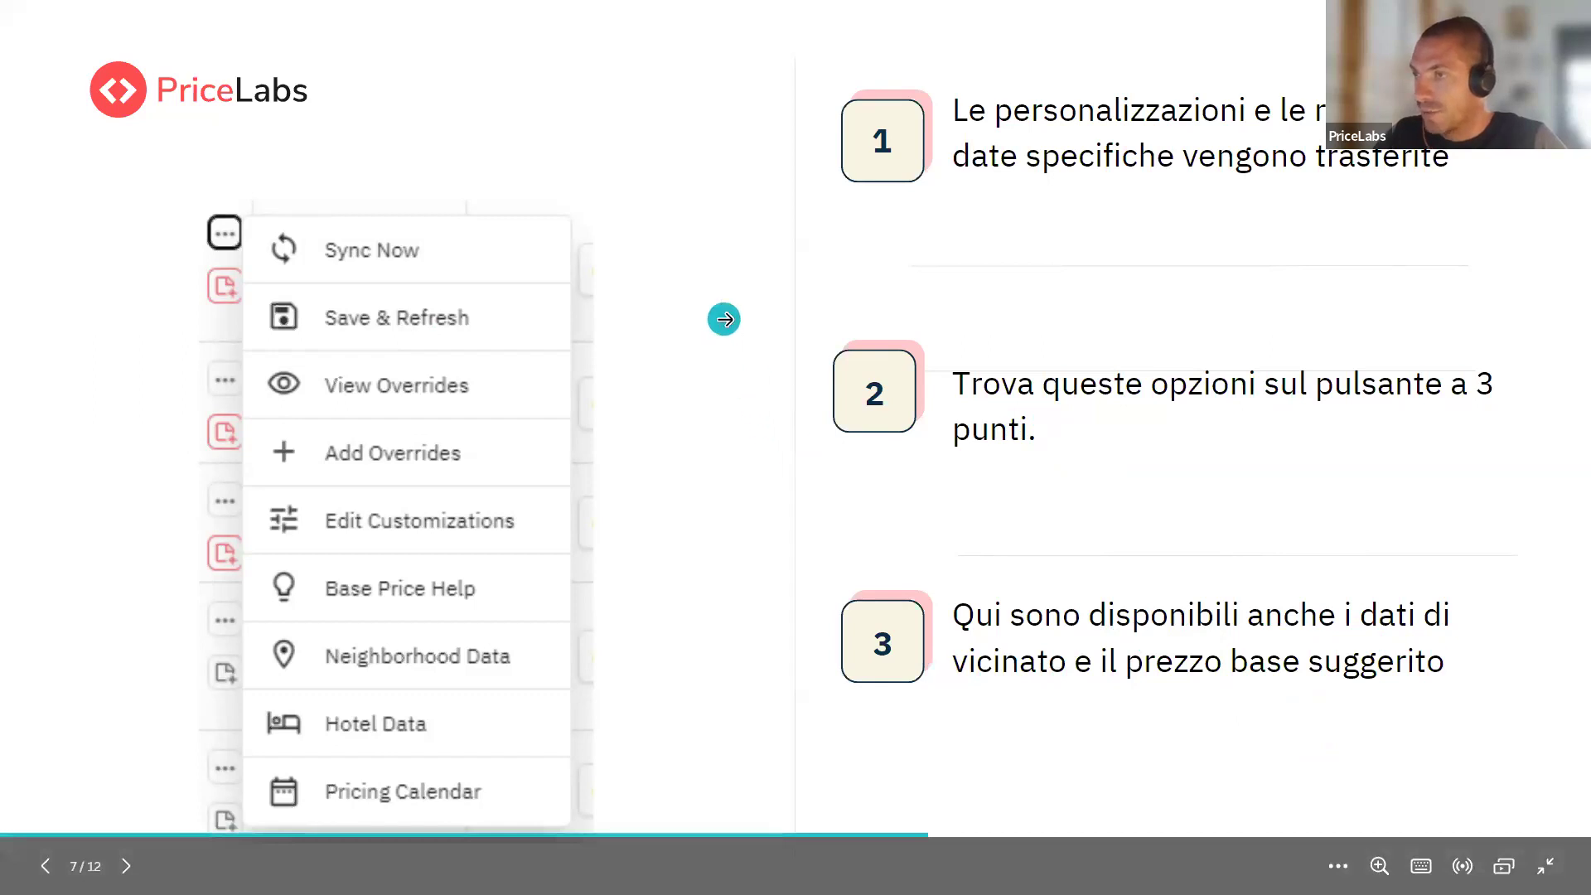
# Leave the full screen presentation and open the Multi Calendar in PriceLabs
pyautogui.press('Escape')
pyautogui.click(401, 8)
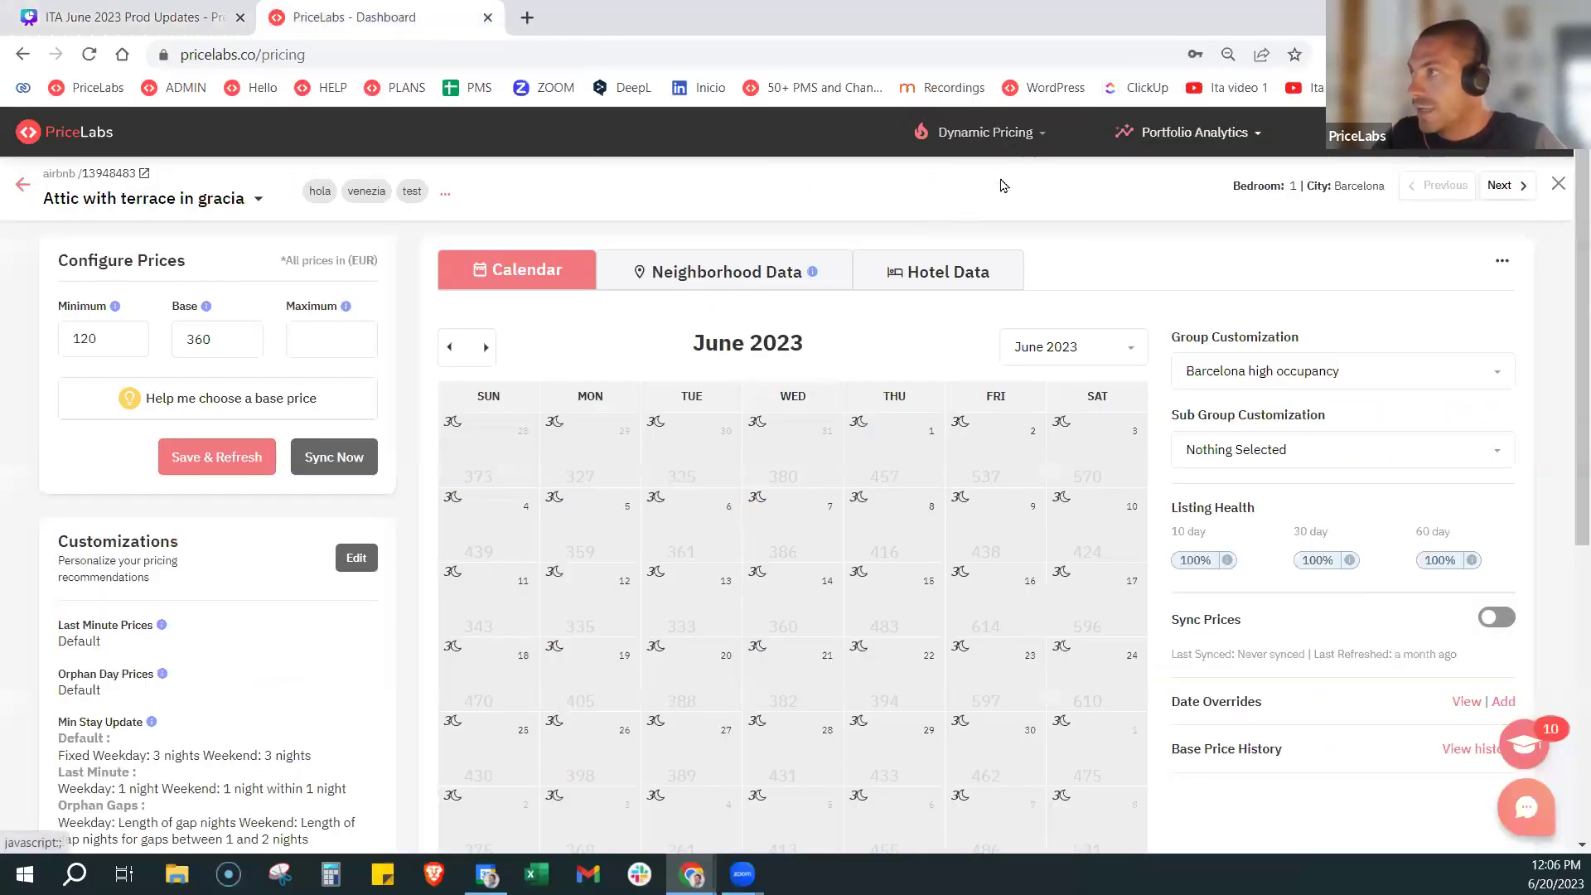
pyautogui.click(994, 141)
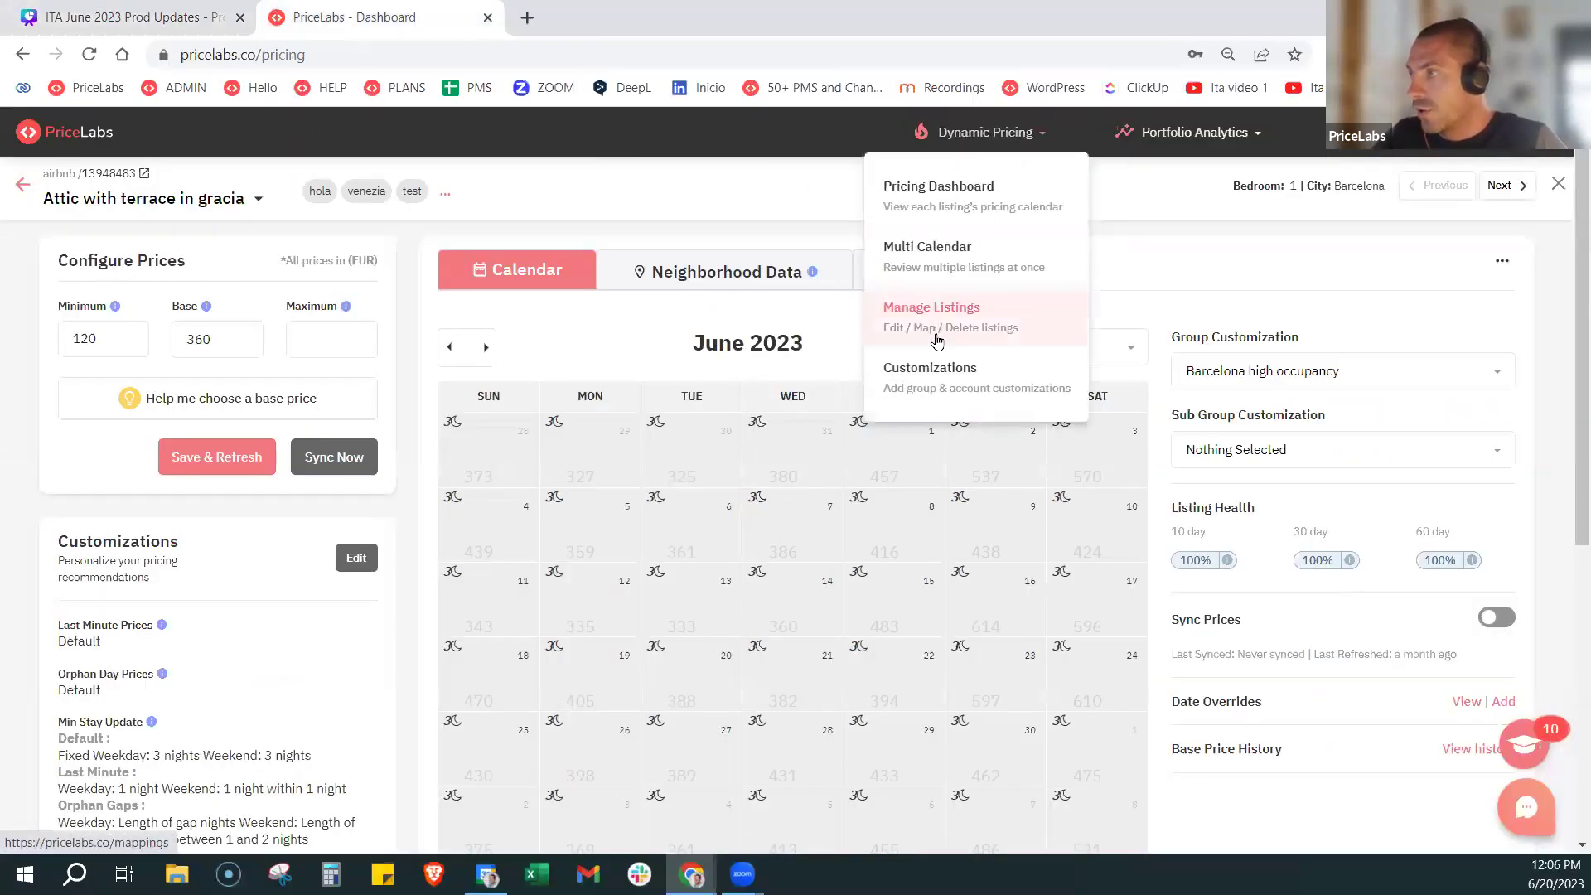
pyautogui.click(908, 261)
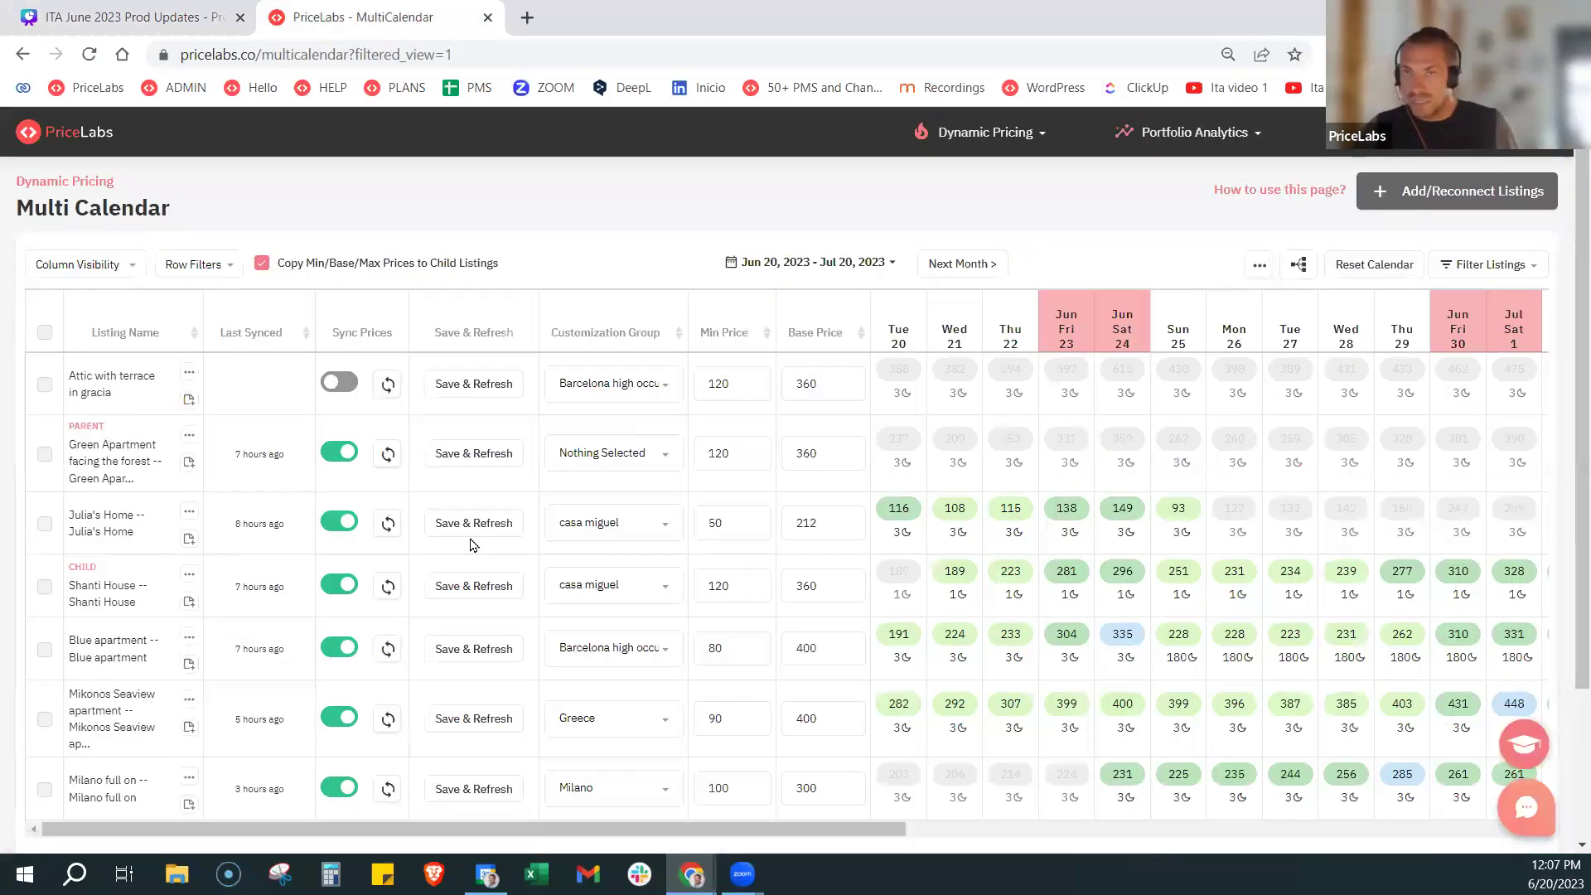
# View the choices for the number of listings per page in the Multi Calendar, without changing the setting
pyautogui.scroll(-3, 462, 523)
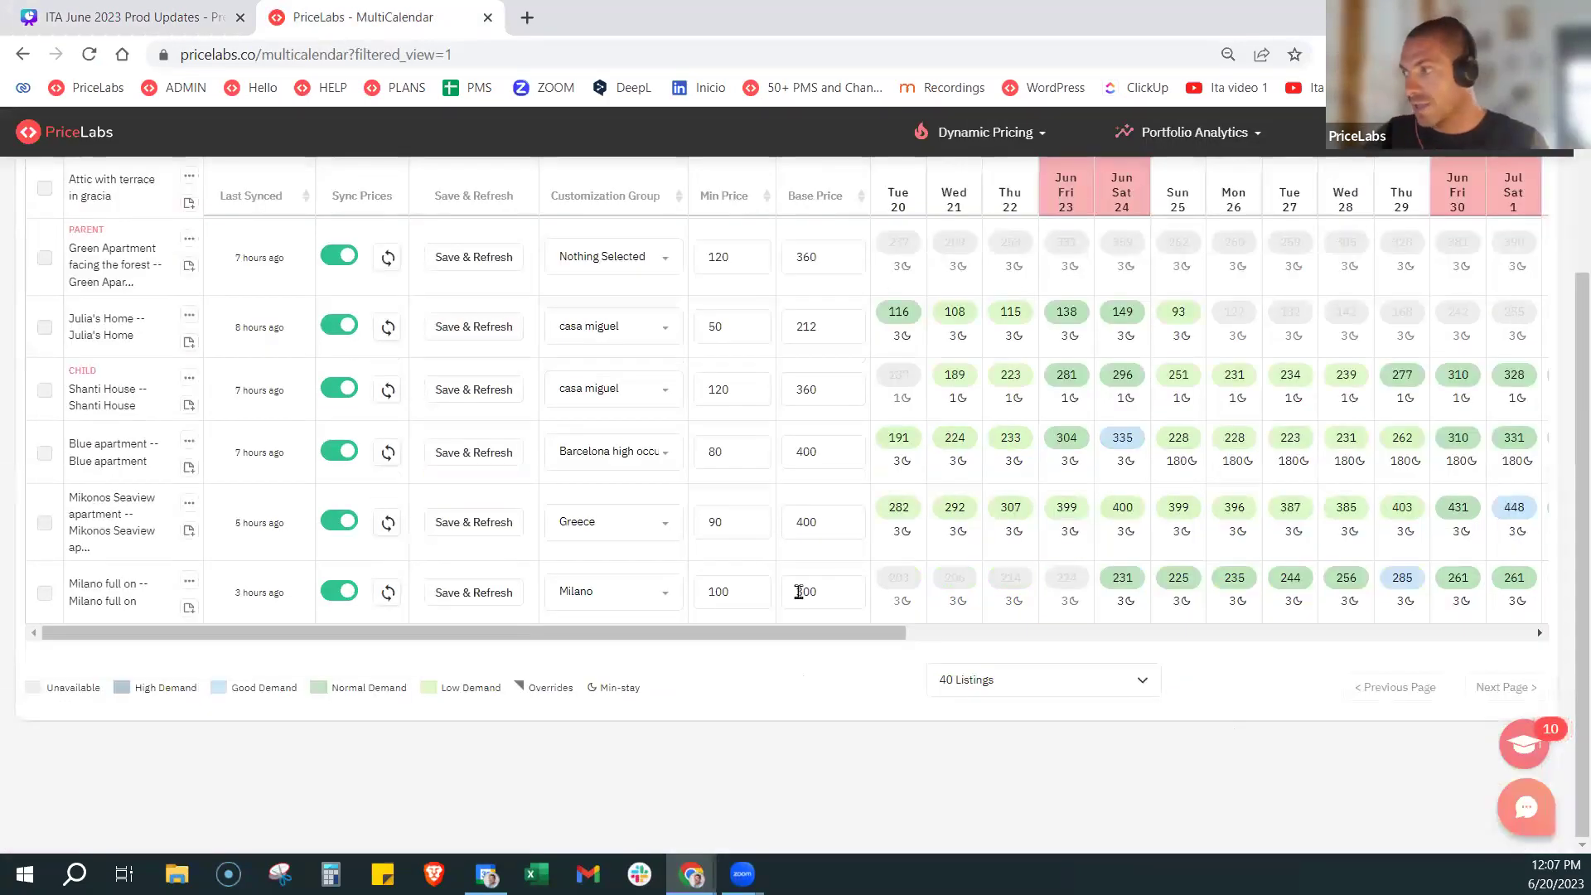
pyautogui.click(967, 680)
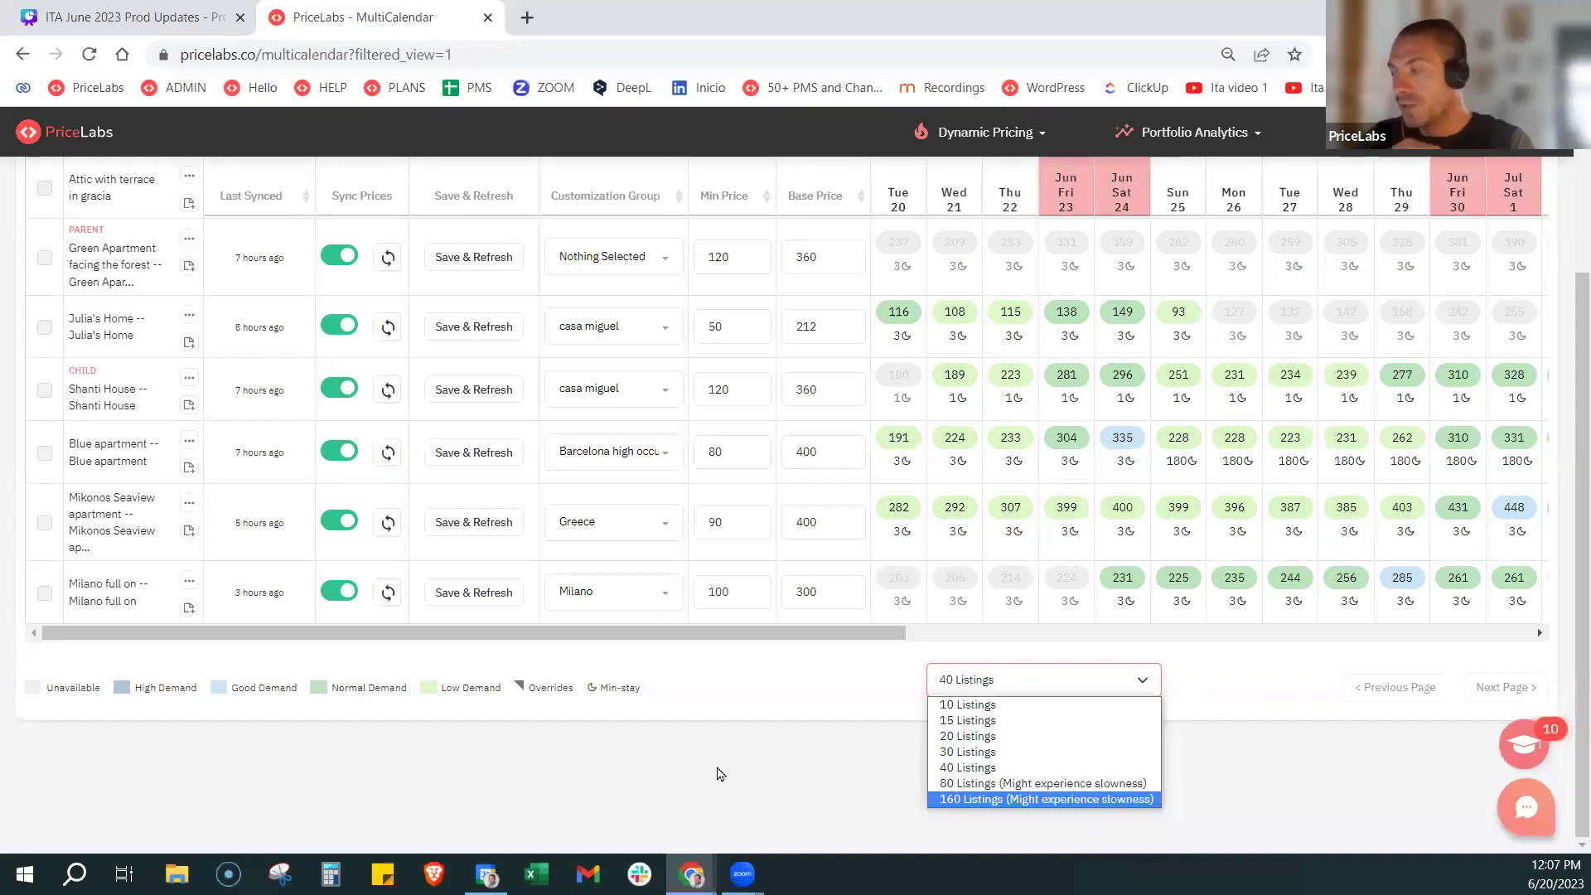
pyautogui.scroll(3, 324, 419)
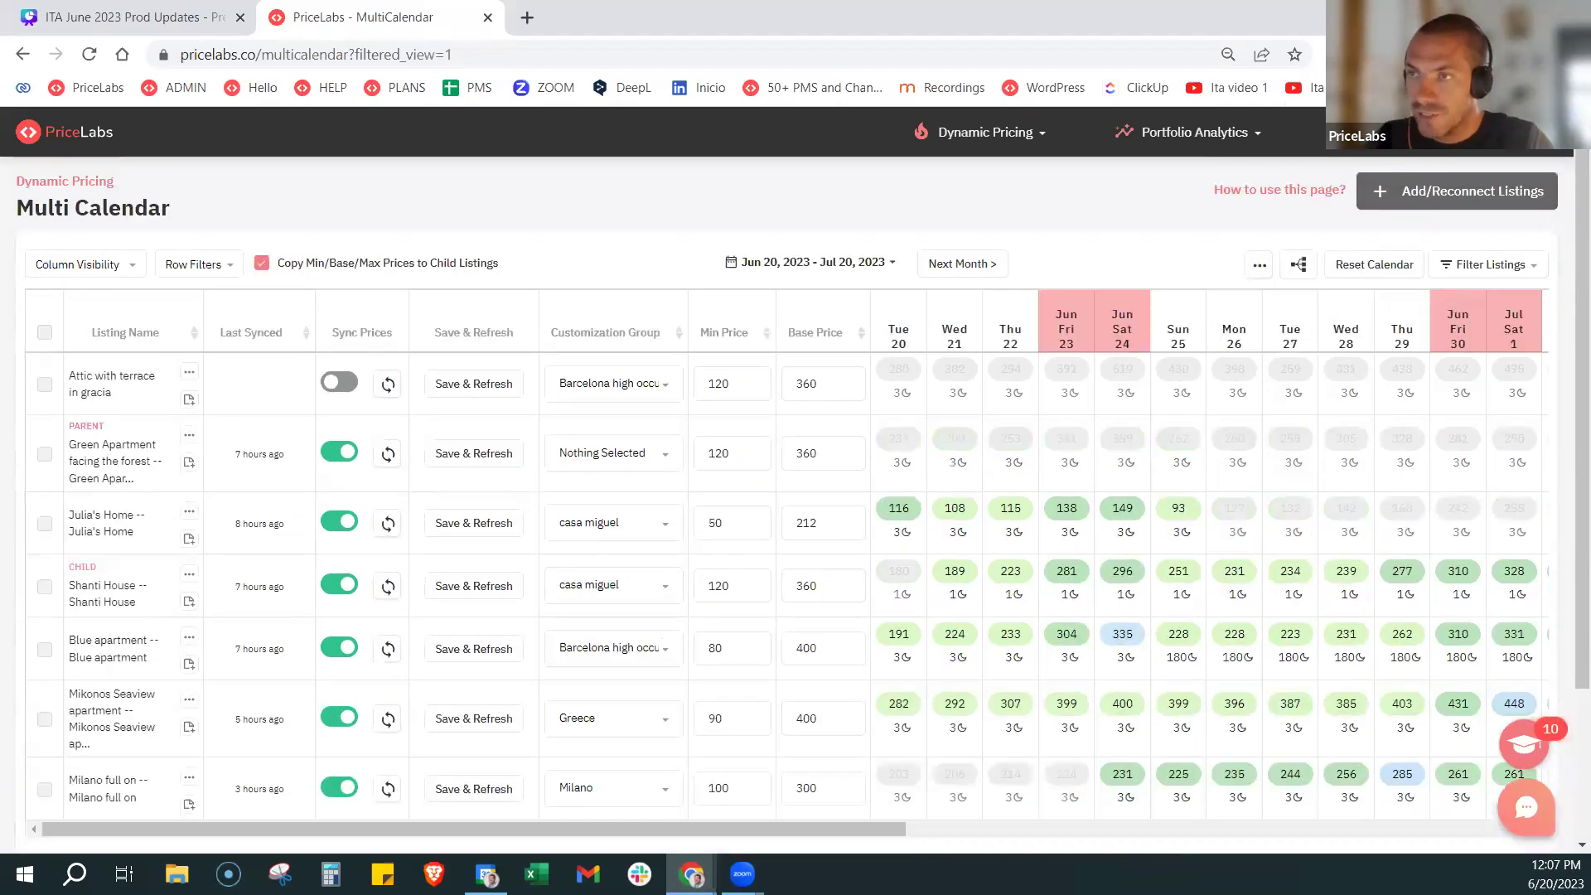
# Show the Tags and Max Price columns in the Multi Calendar
pyautogui.click(112, 264)
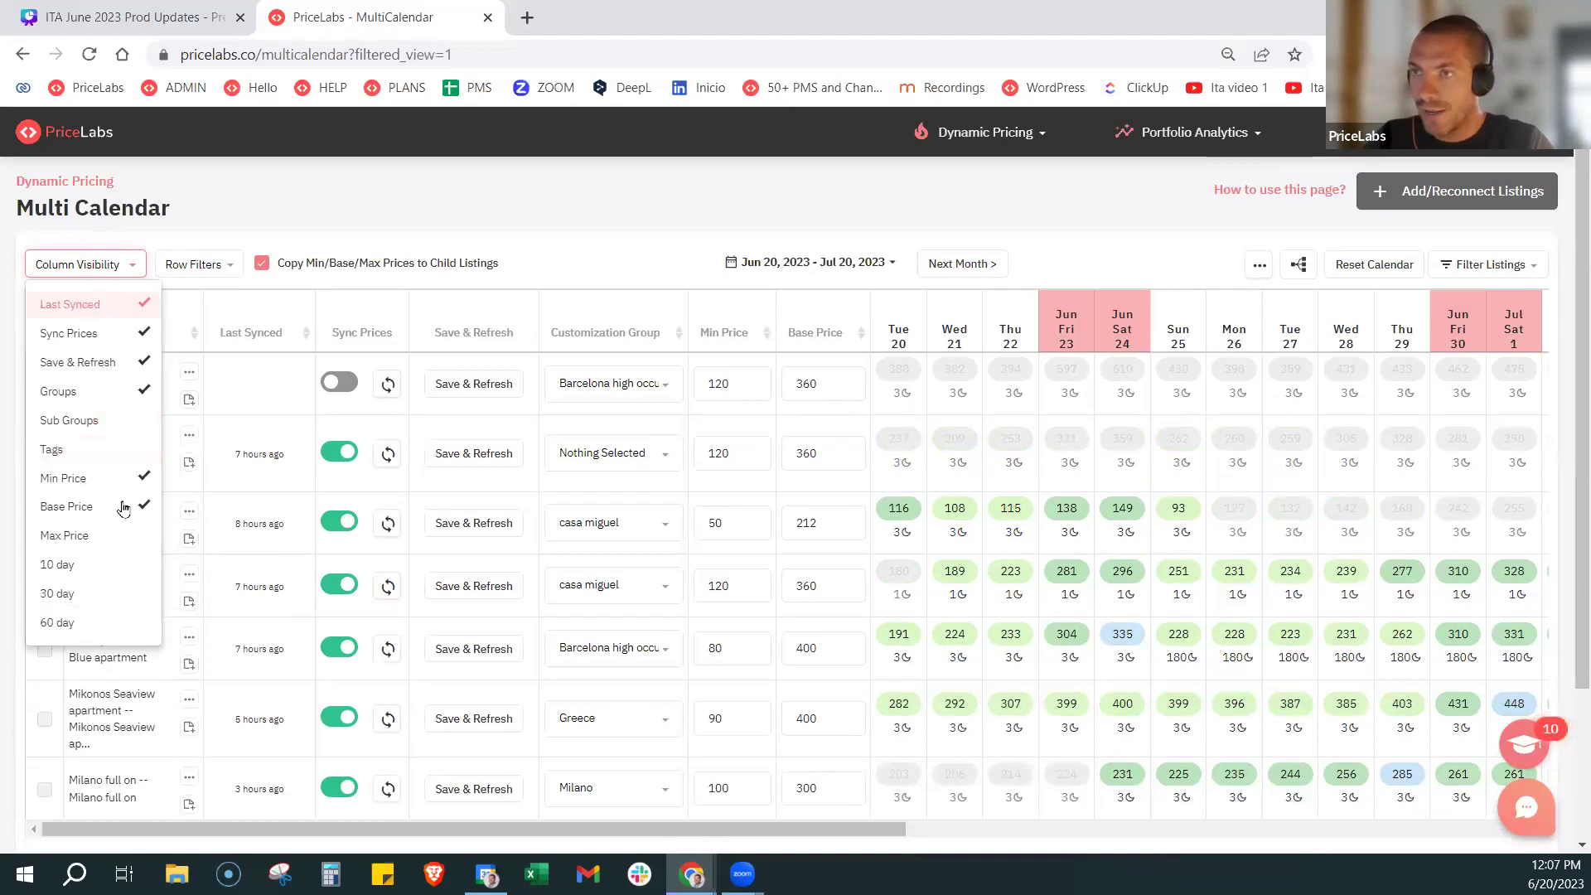
pyautogui.click(76, 449)
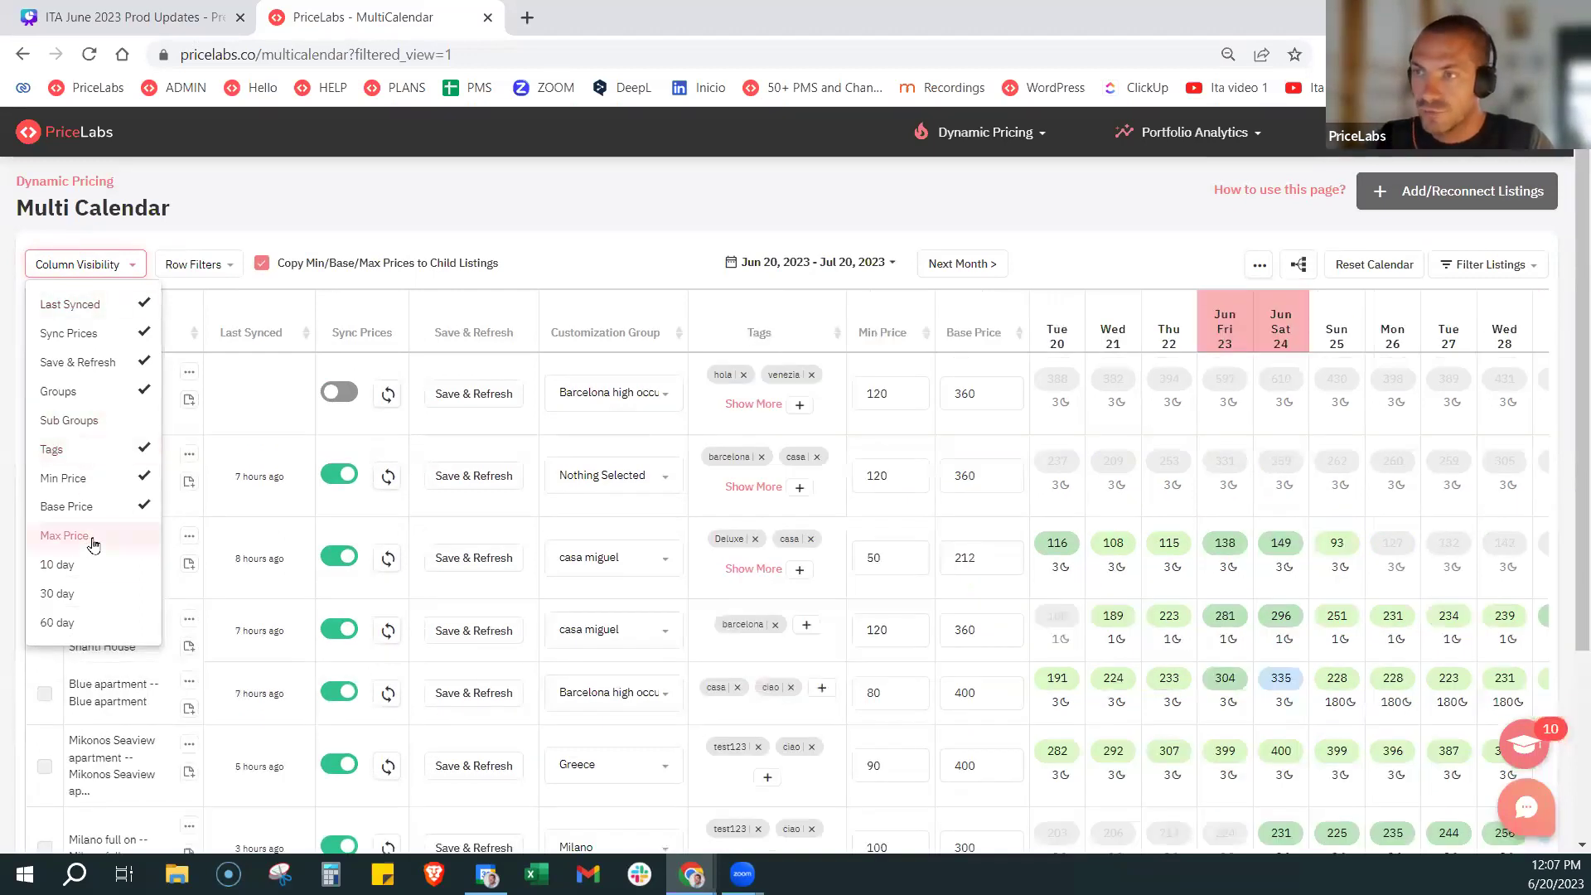
pyautogui.click(93, 540)
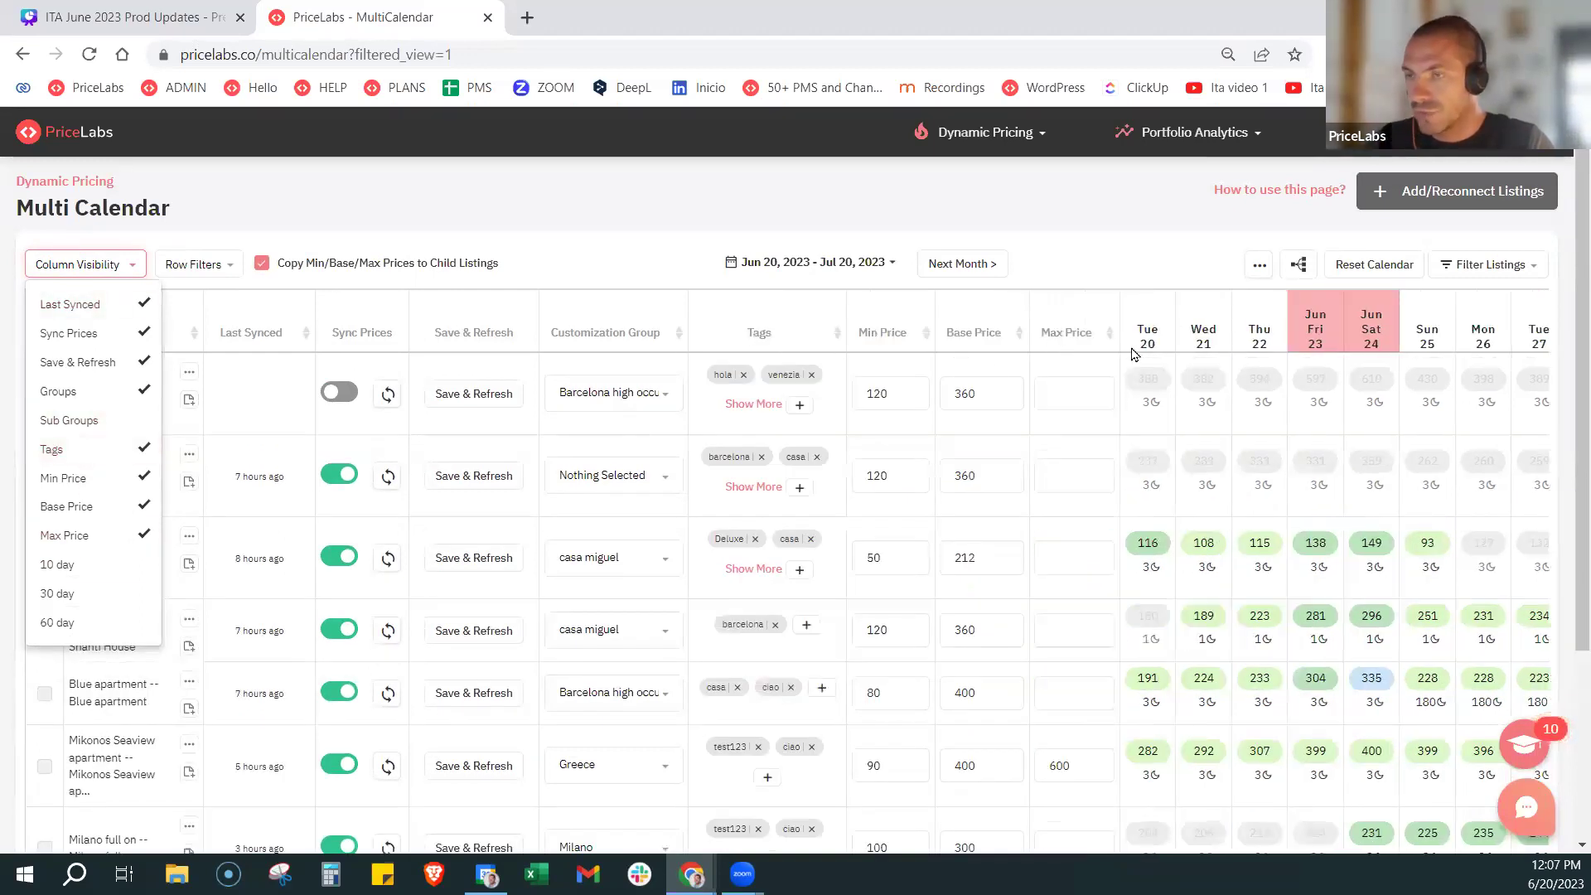
# Hide the Max Price, Tags and Groups columns in the Multi Calendar
pyautogui.click(108, 540)
pyautogui.click(107, 449)
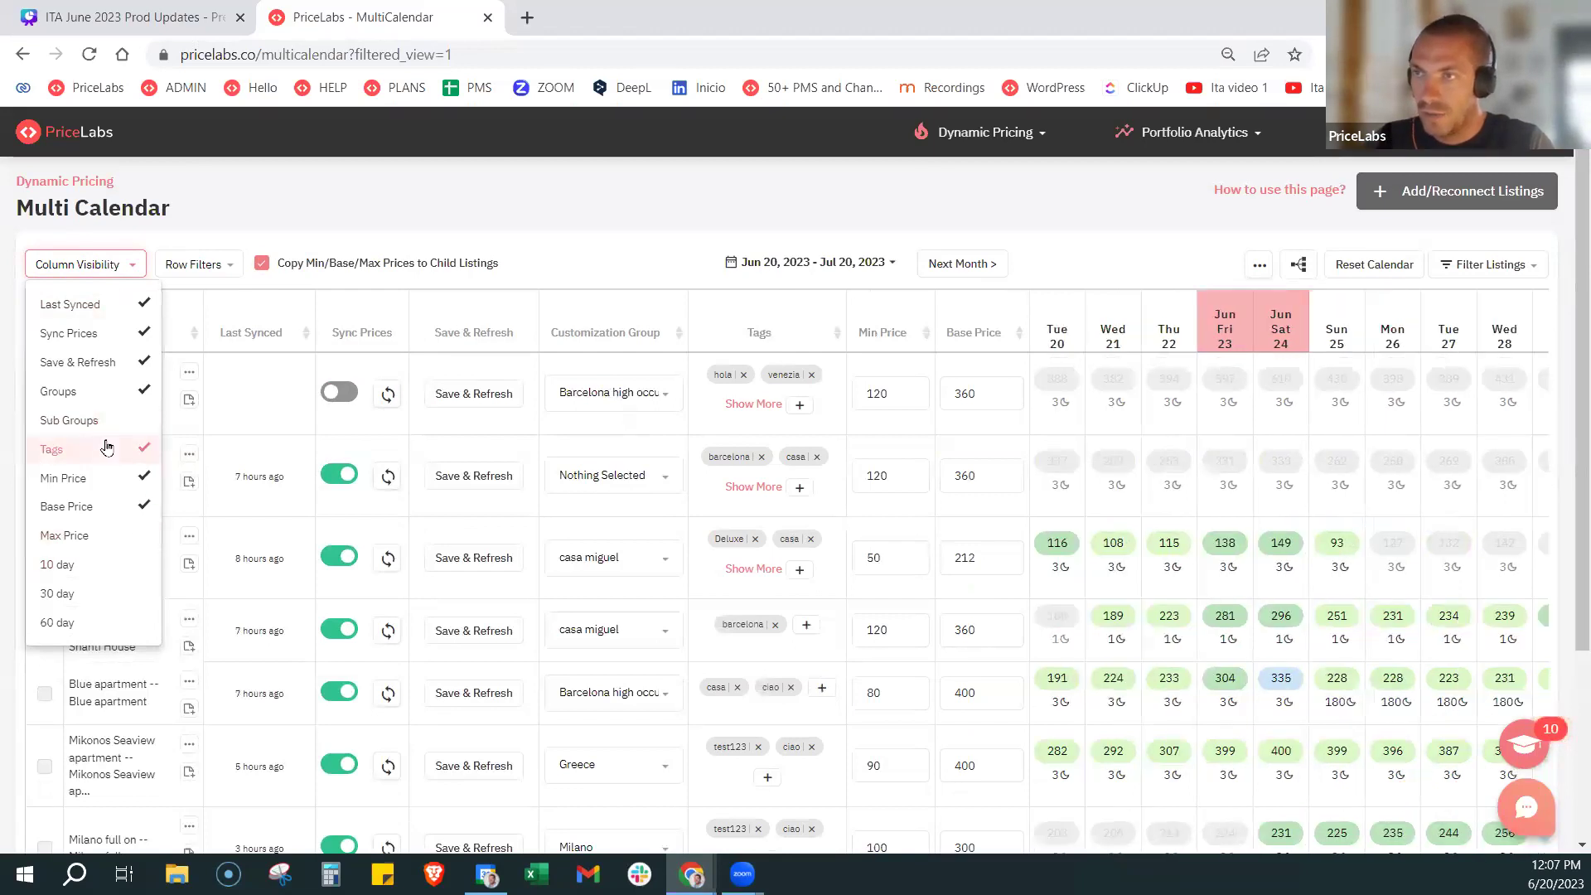
pyautogui.click(107, 390)
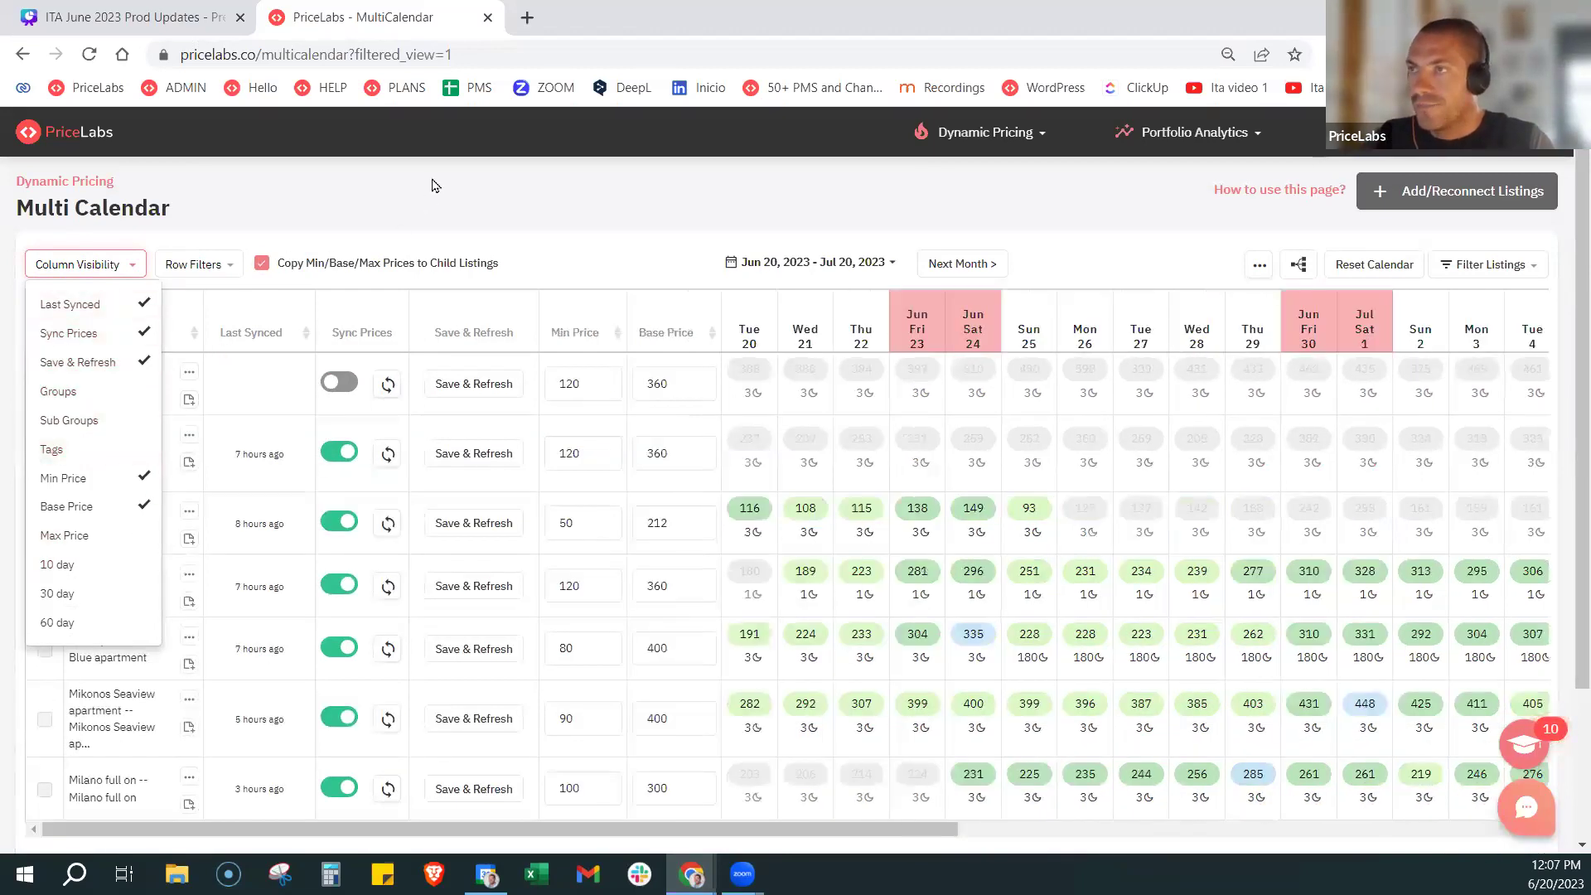
# View the form for adding a date-specific override to "Attic with terrace in gracia" and close it without adding one
pyautogui.click(187, 374)
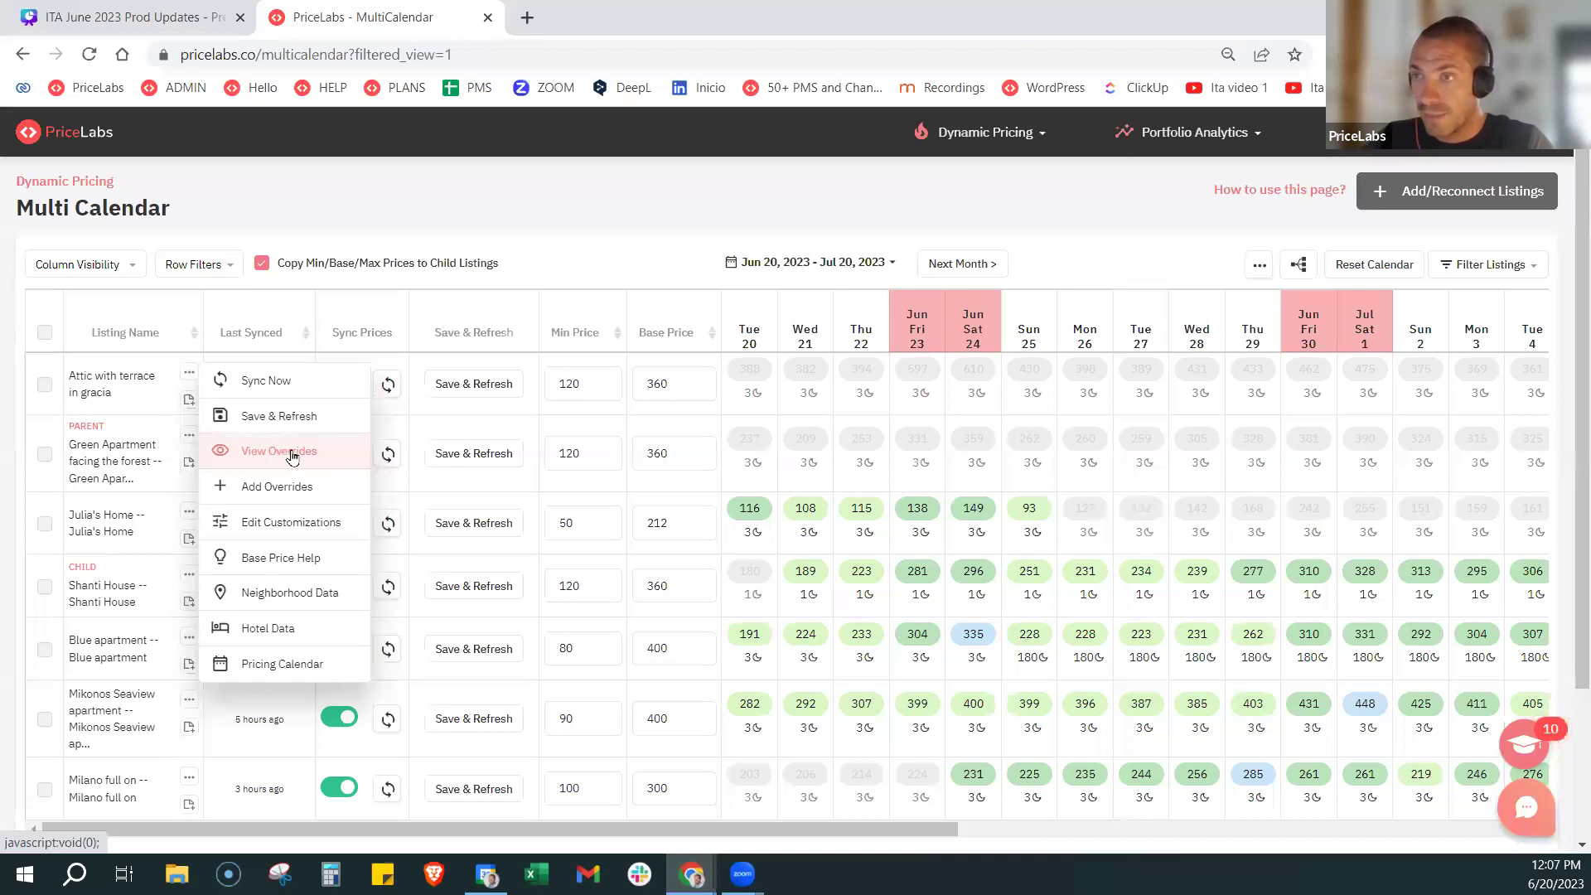
pyautogui.click(286, 487)
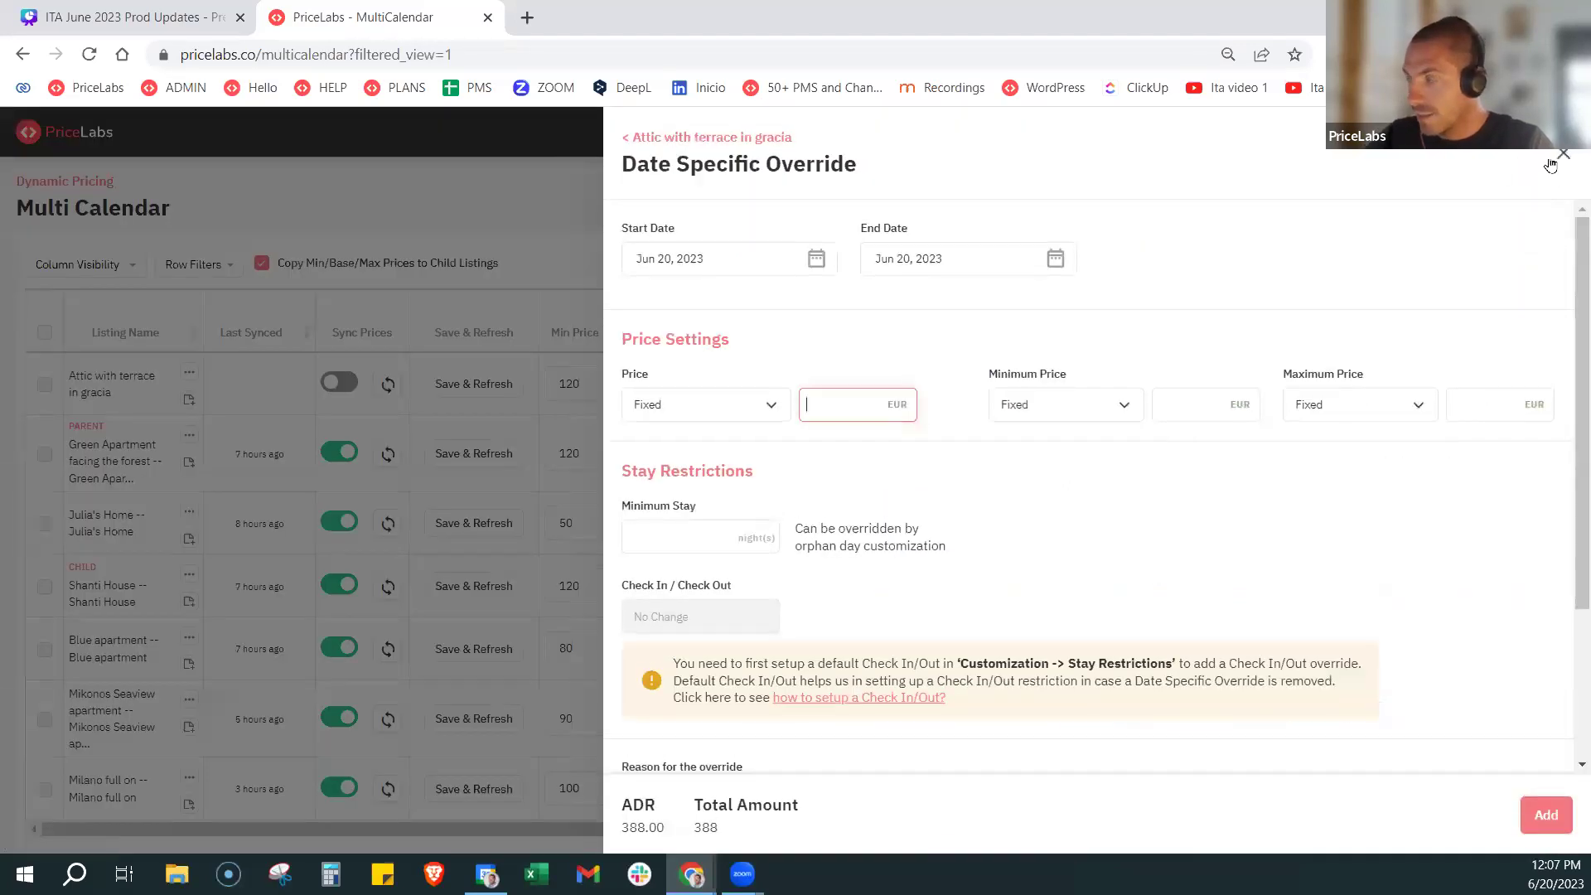
pyautogui.click(229, 513)
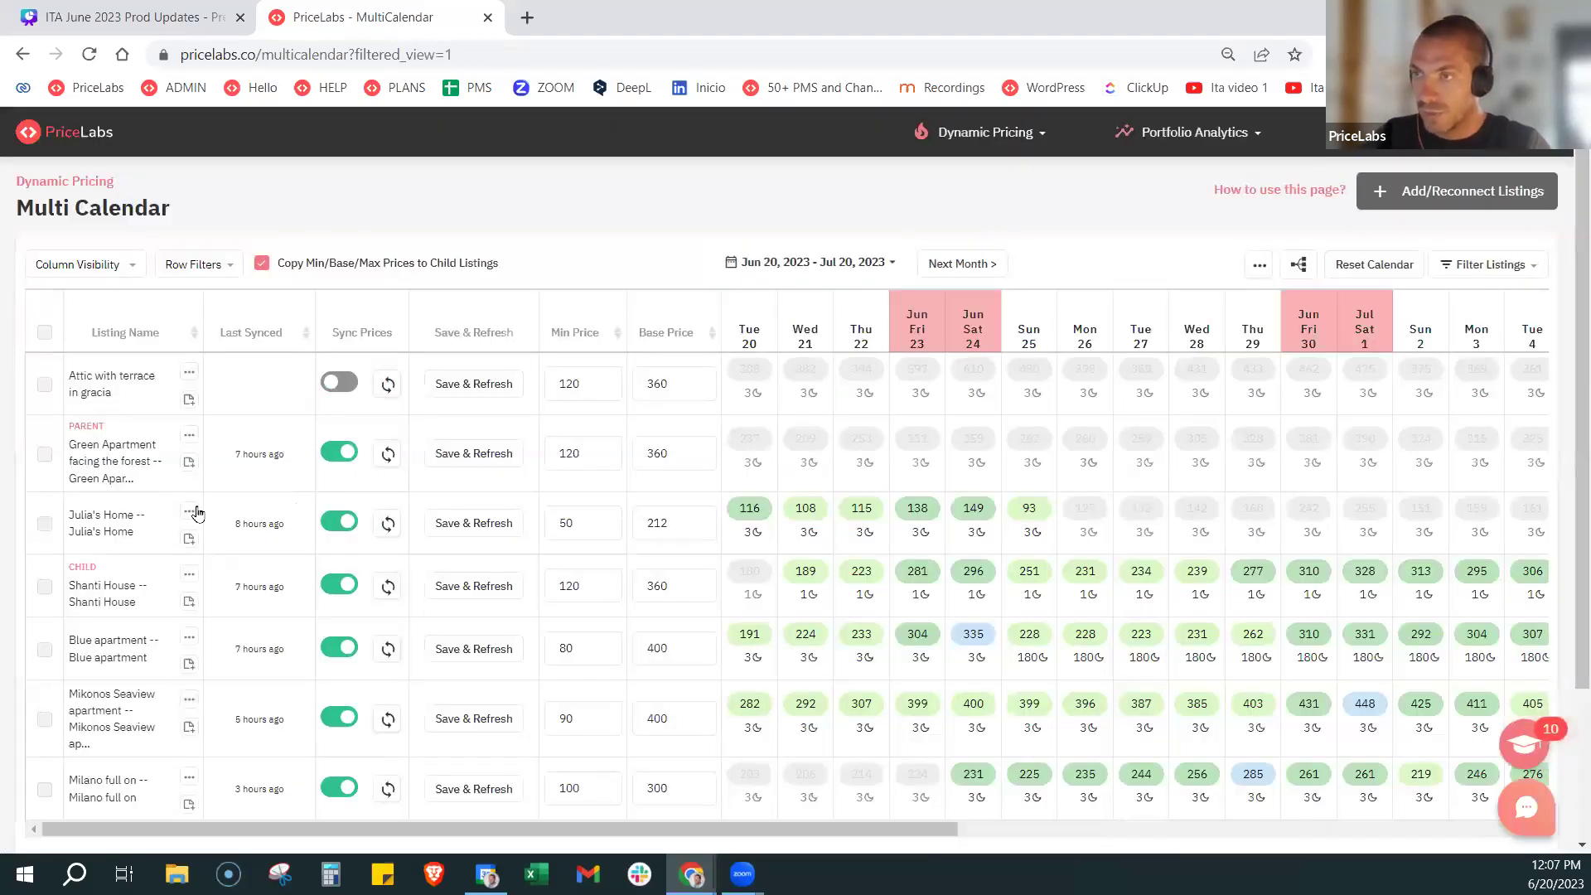
# View the neighborhood data of the third listing in the Multi Calendar and close it
pyautogui.click(191, 511)
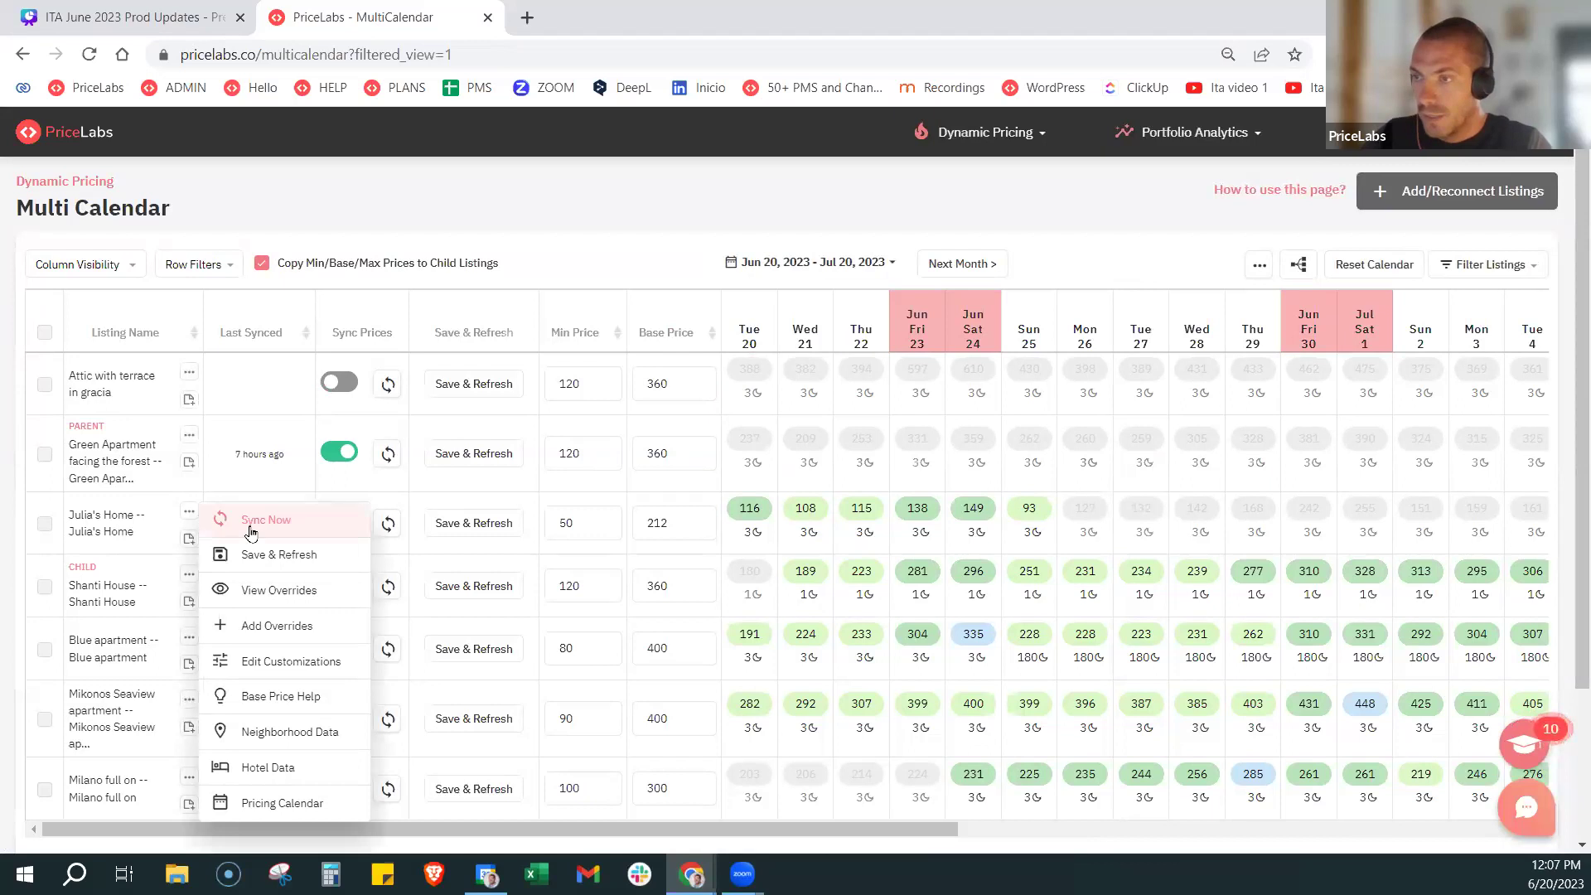
pyautogui.click(306, 736)
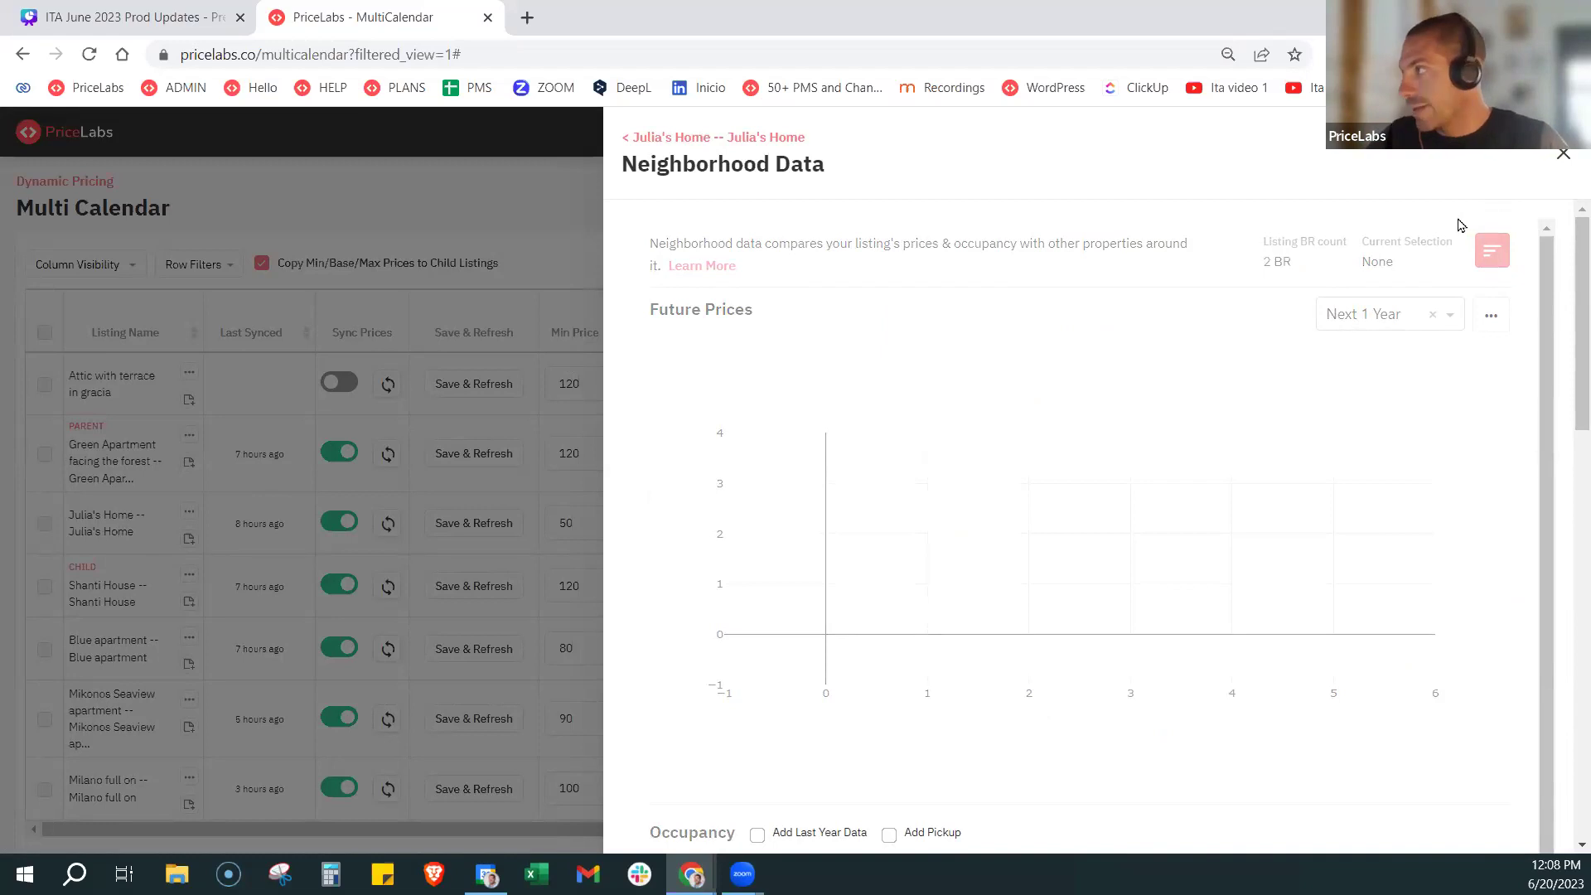
pyautogui.click(1560, 160)
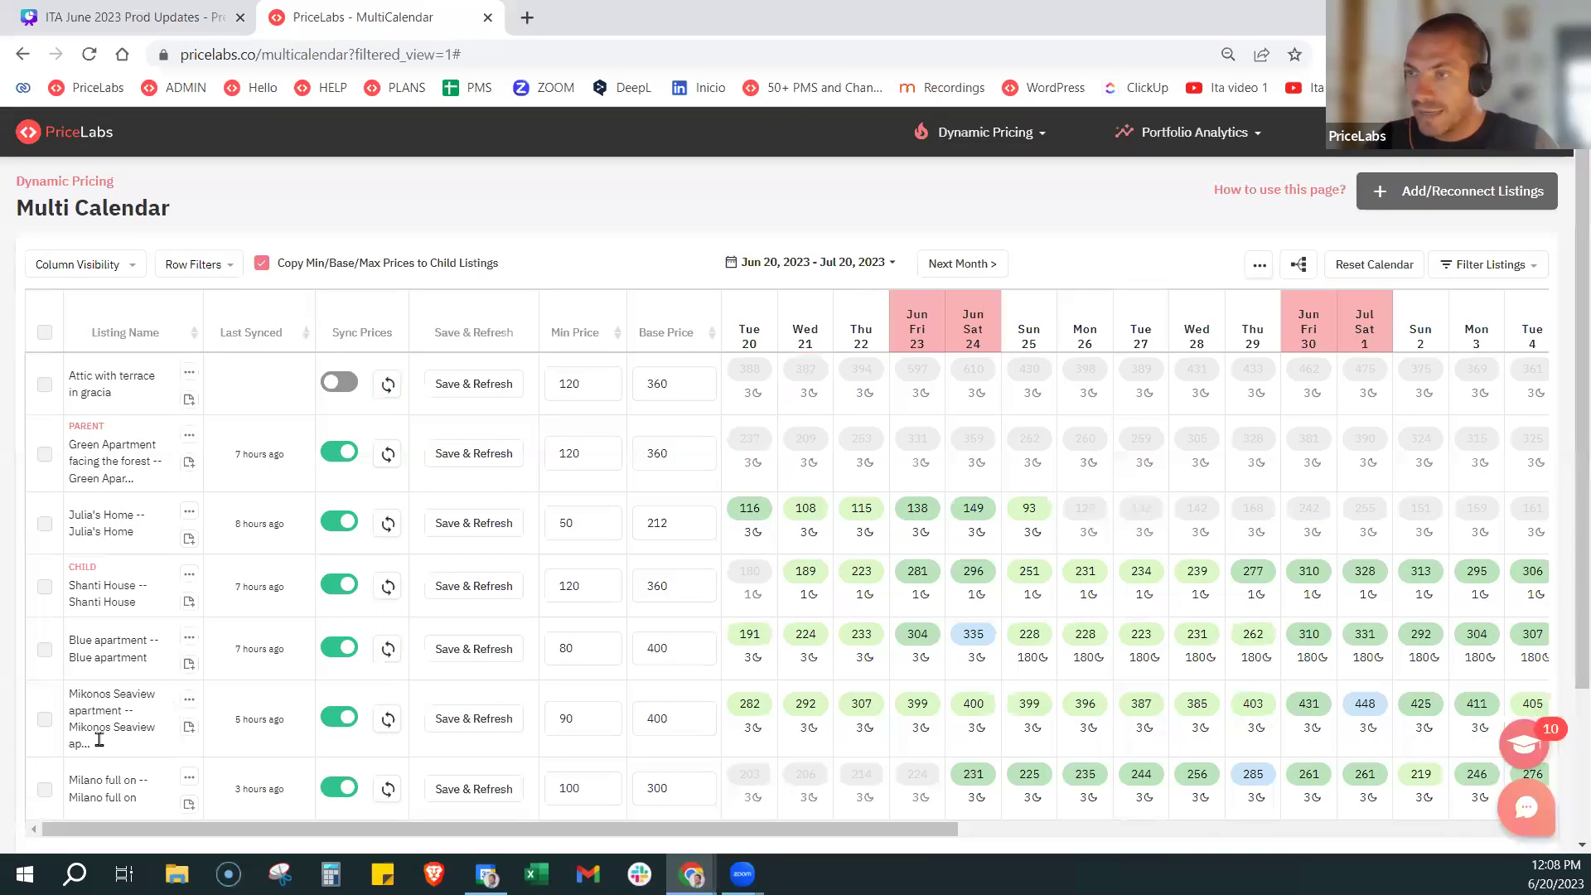
# View the hotel data of the "Mikonos Seaview apartment" listing and close it
pyautogui.click(189, 702)
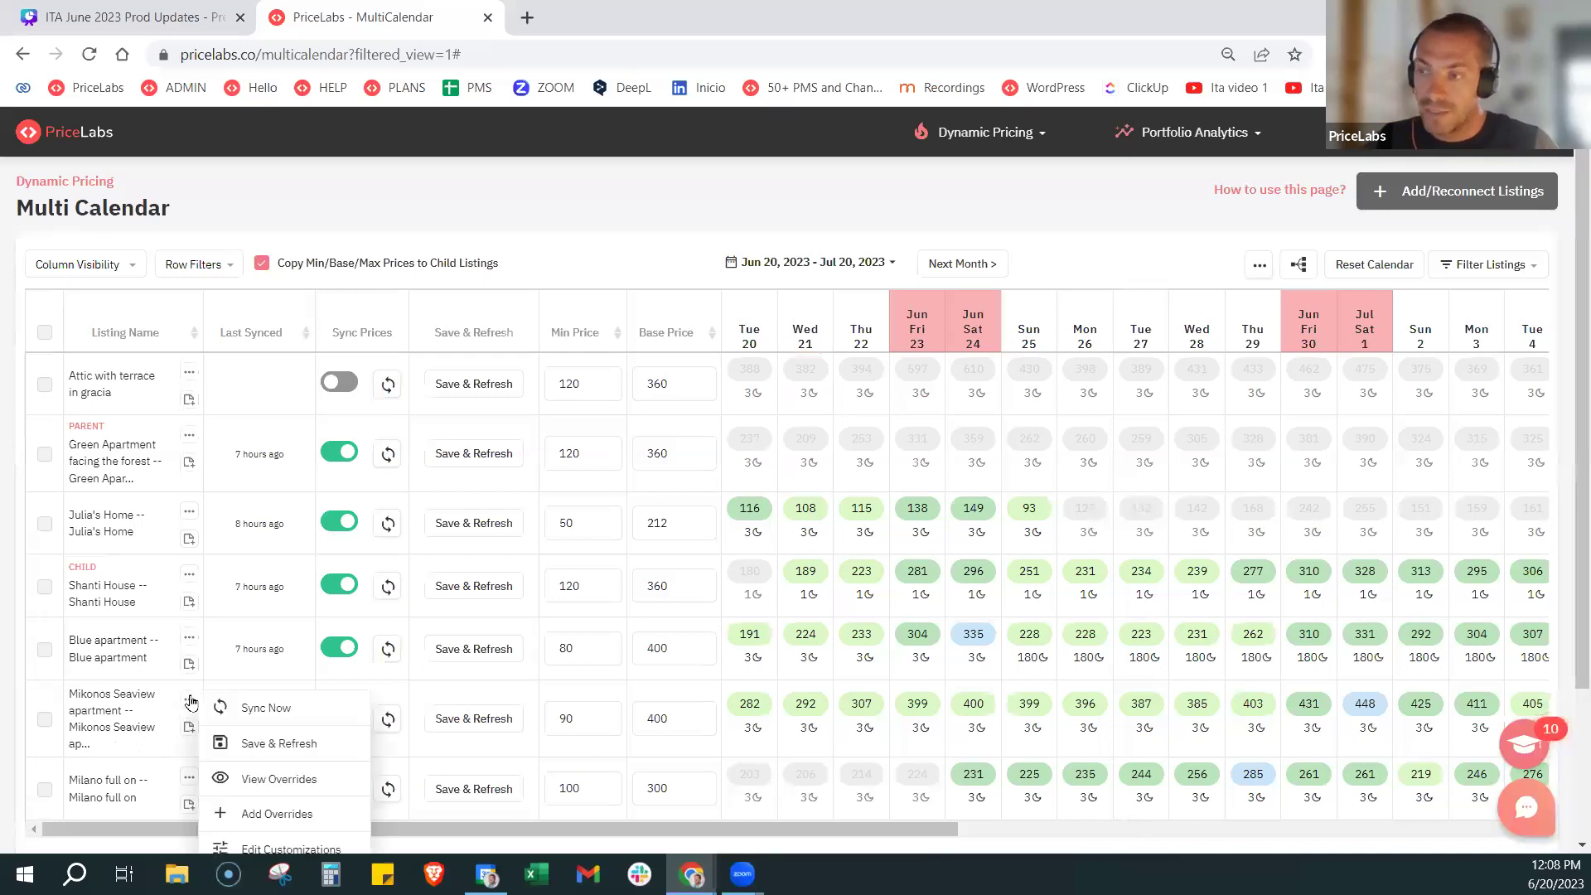
pyautogui.scroll(-2, 248, 737)
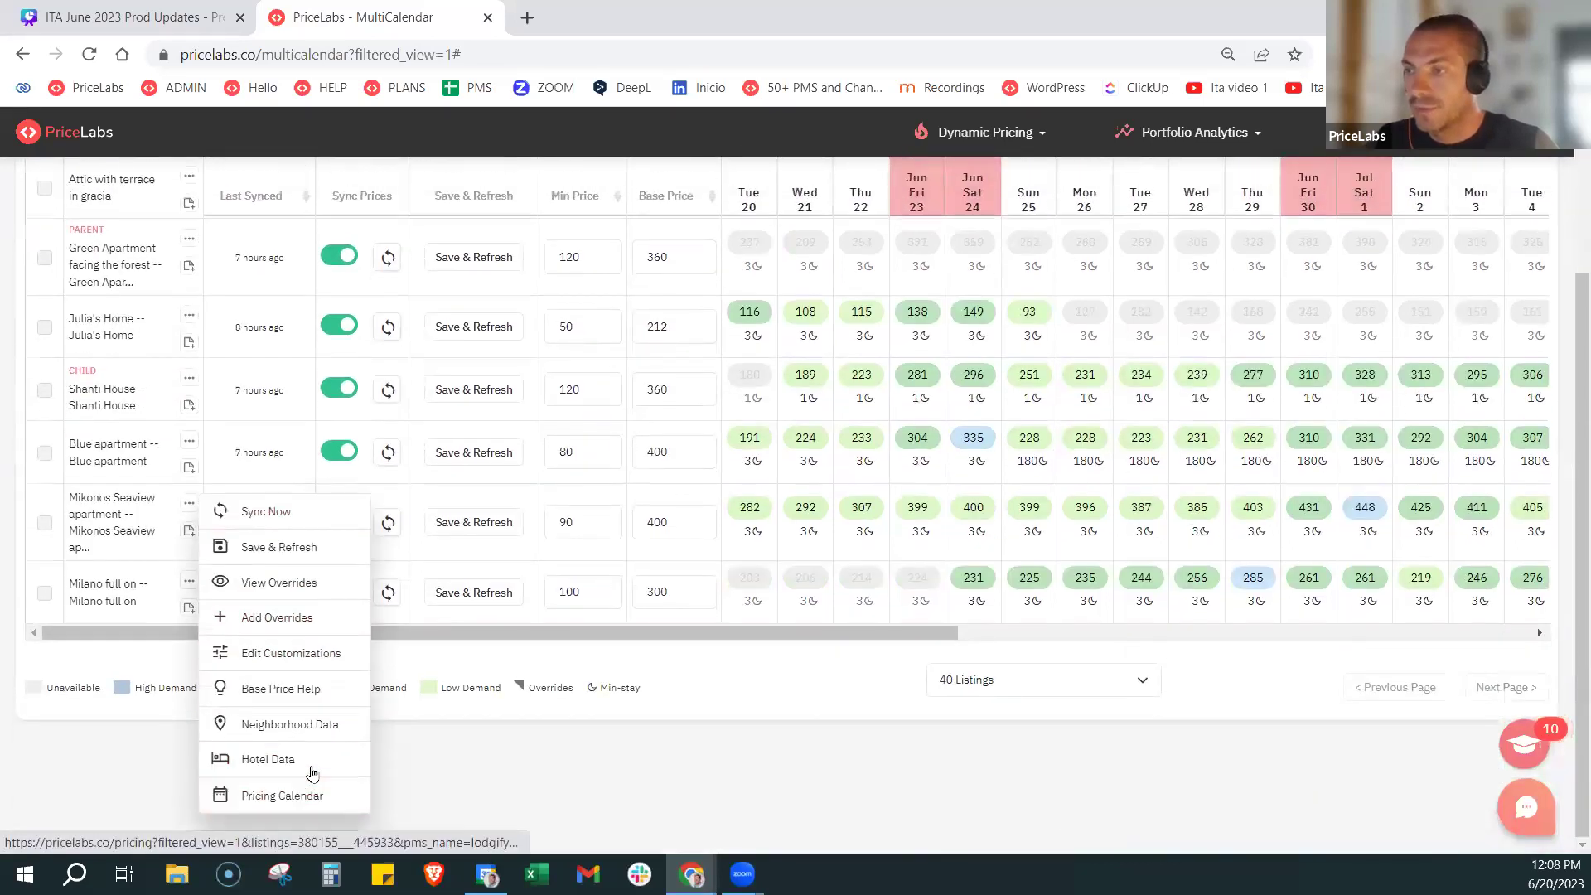
pyautogui.click(302, 761)
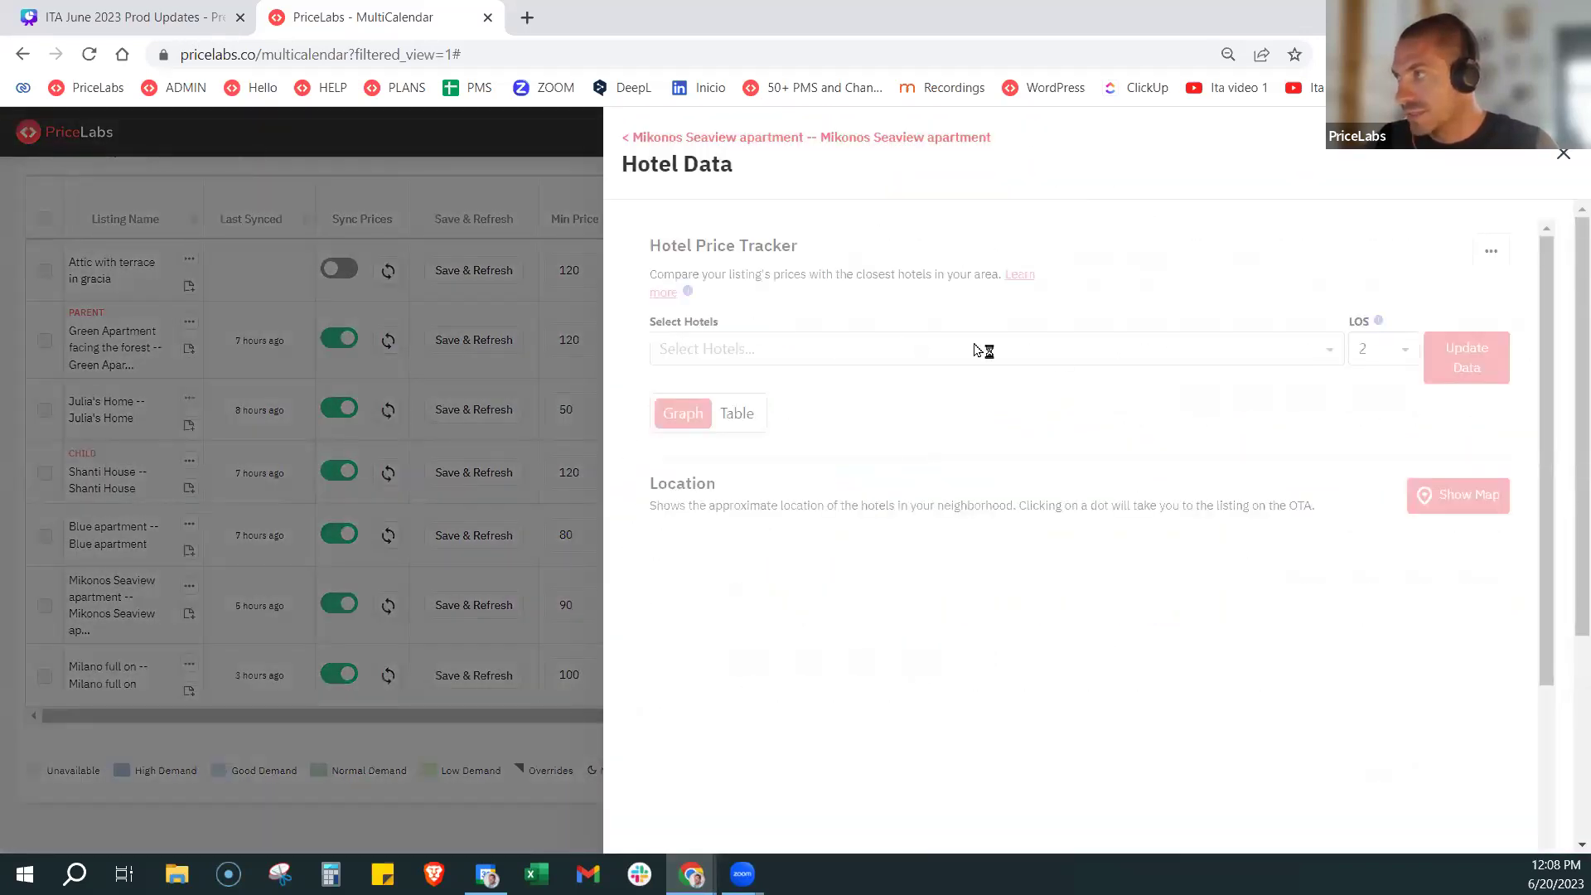
pyautogui.click(1564, 159)
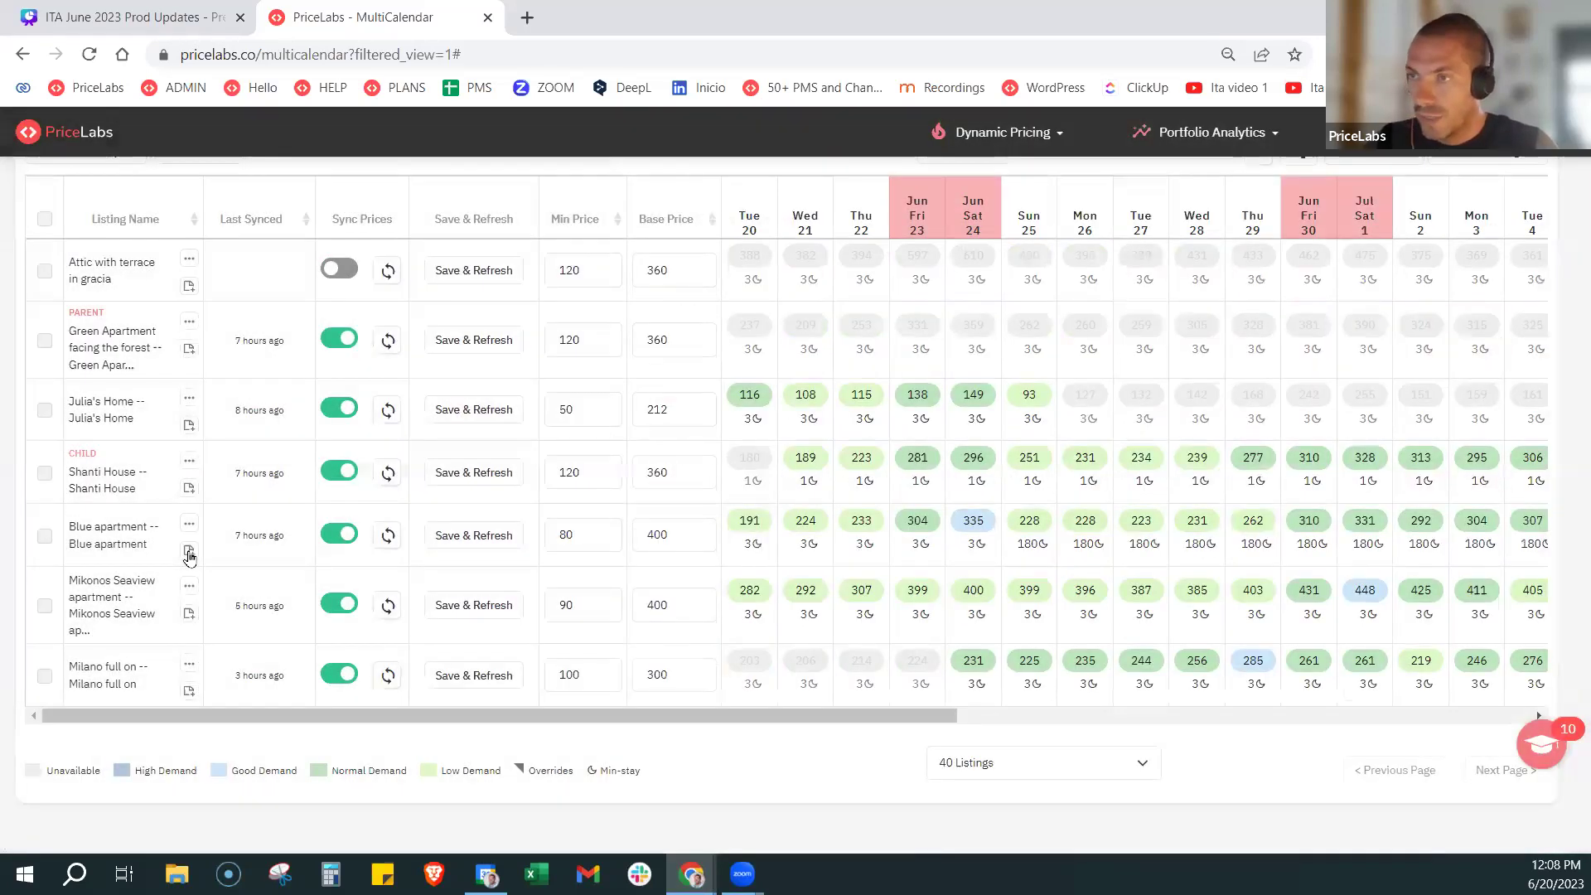
# Add the note "test" to the "Blue apartment" listing, save it and dismiss the notification
pyautogui.click(189, 551)
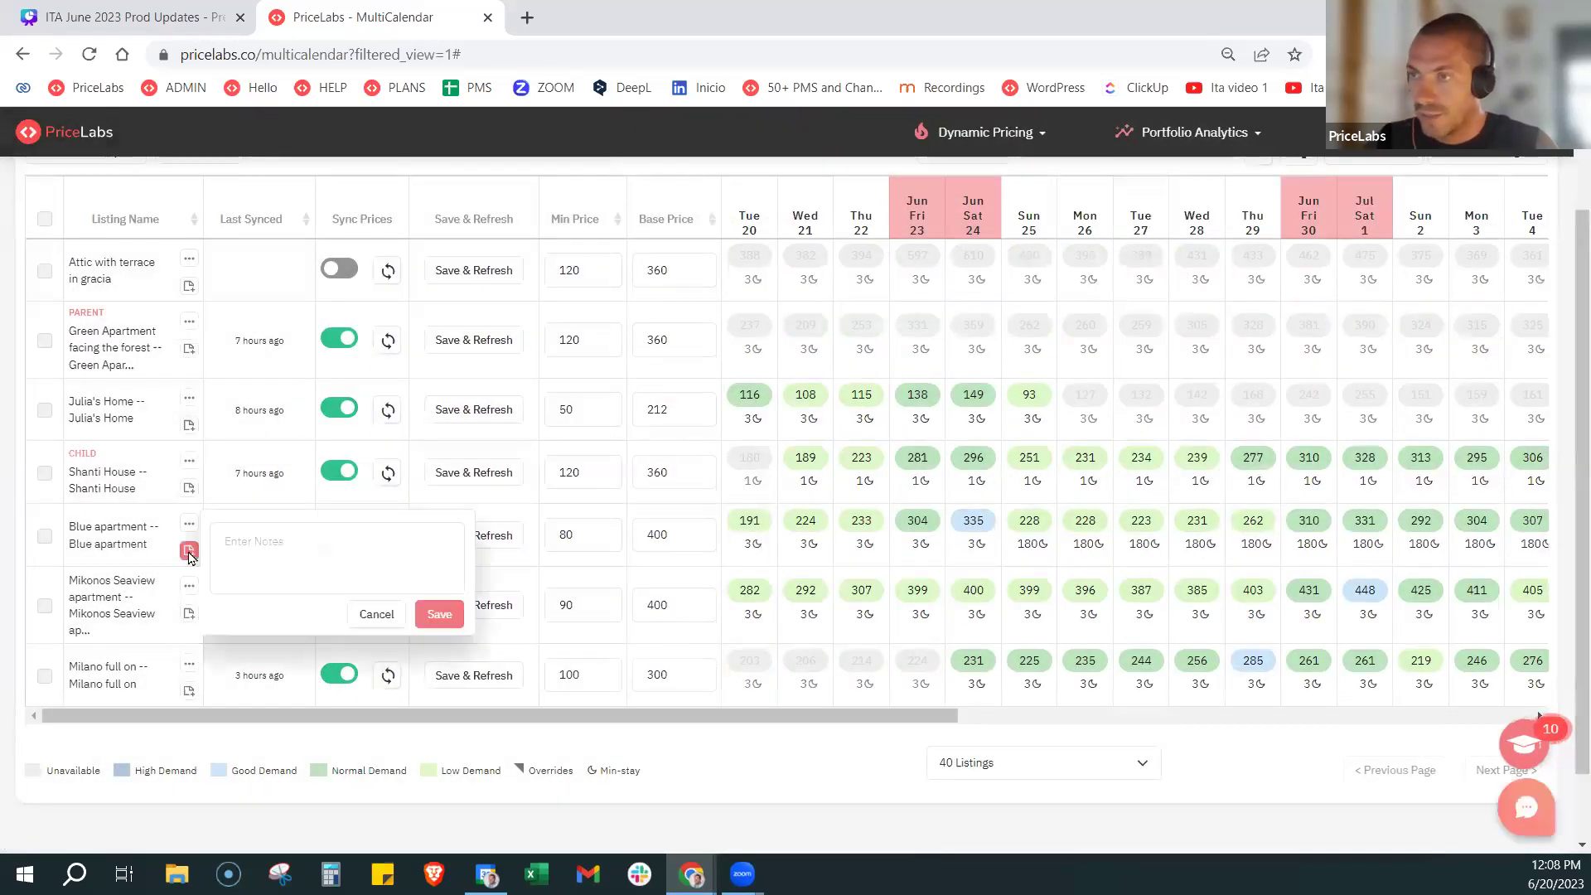
pyautogui.click(251, 543)
pyautogui.write('test')
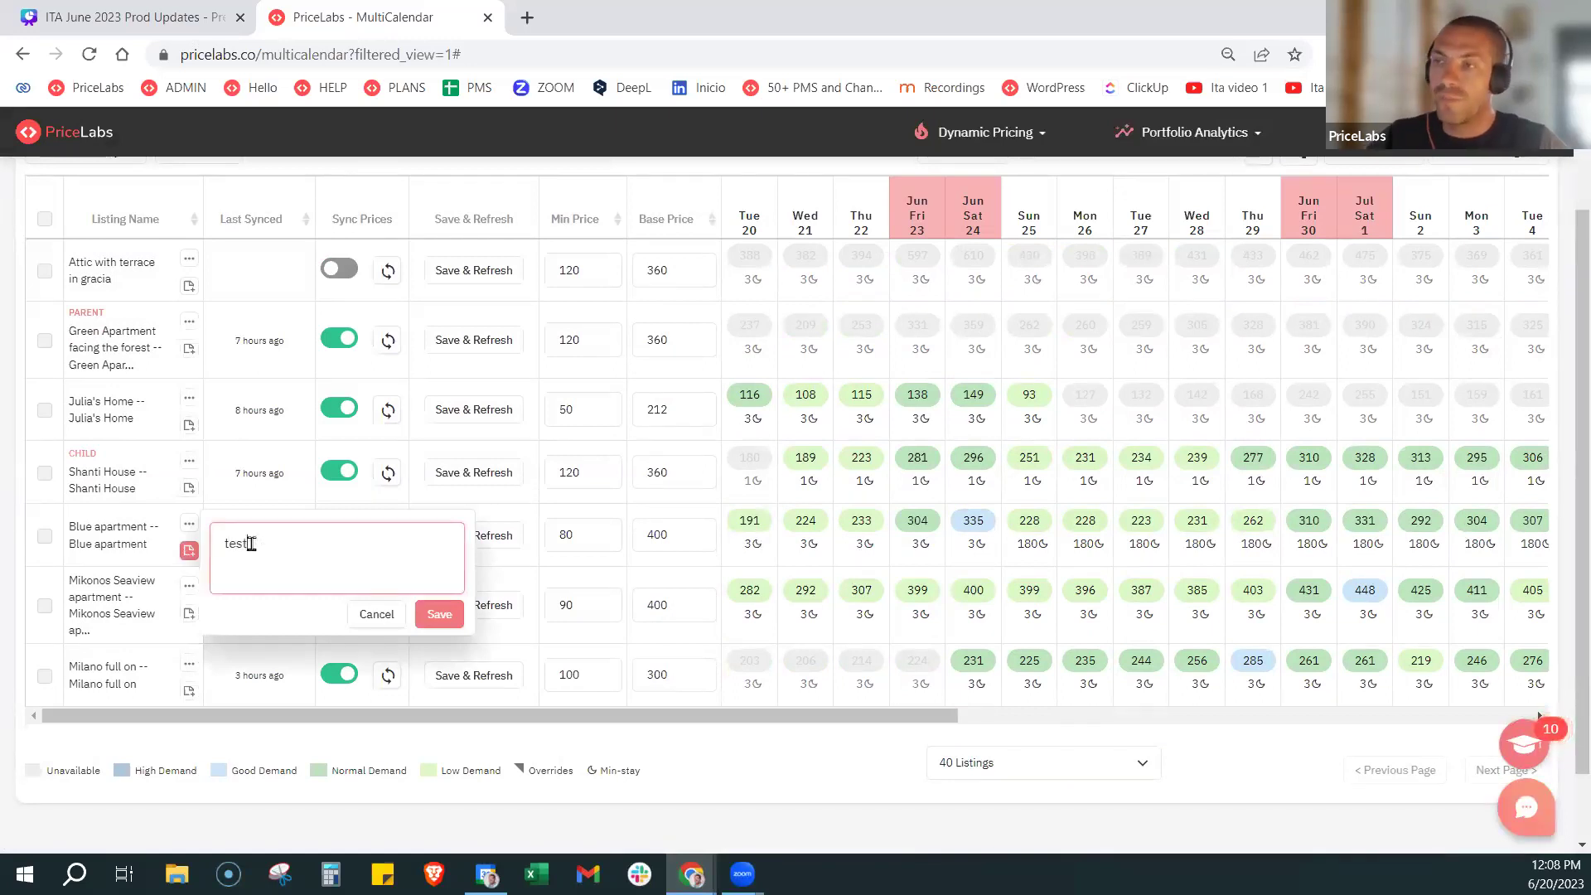
pyautogui.click(435, 614)
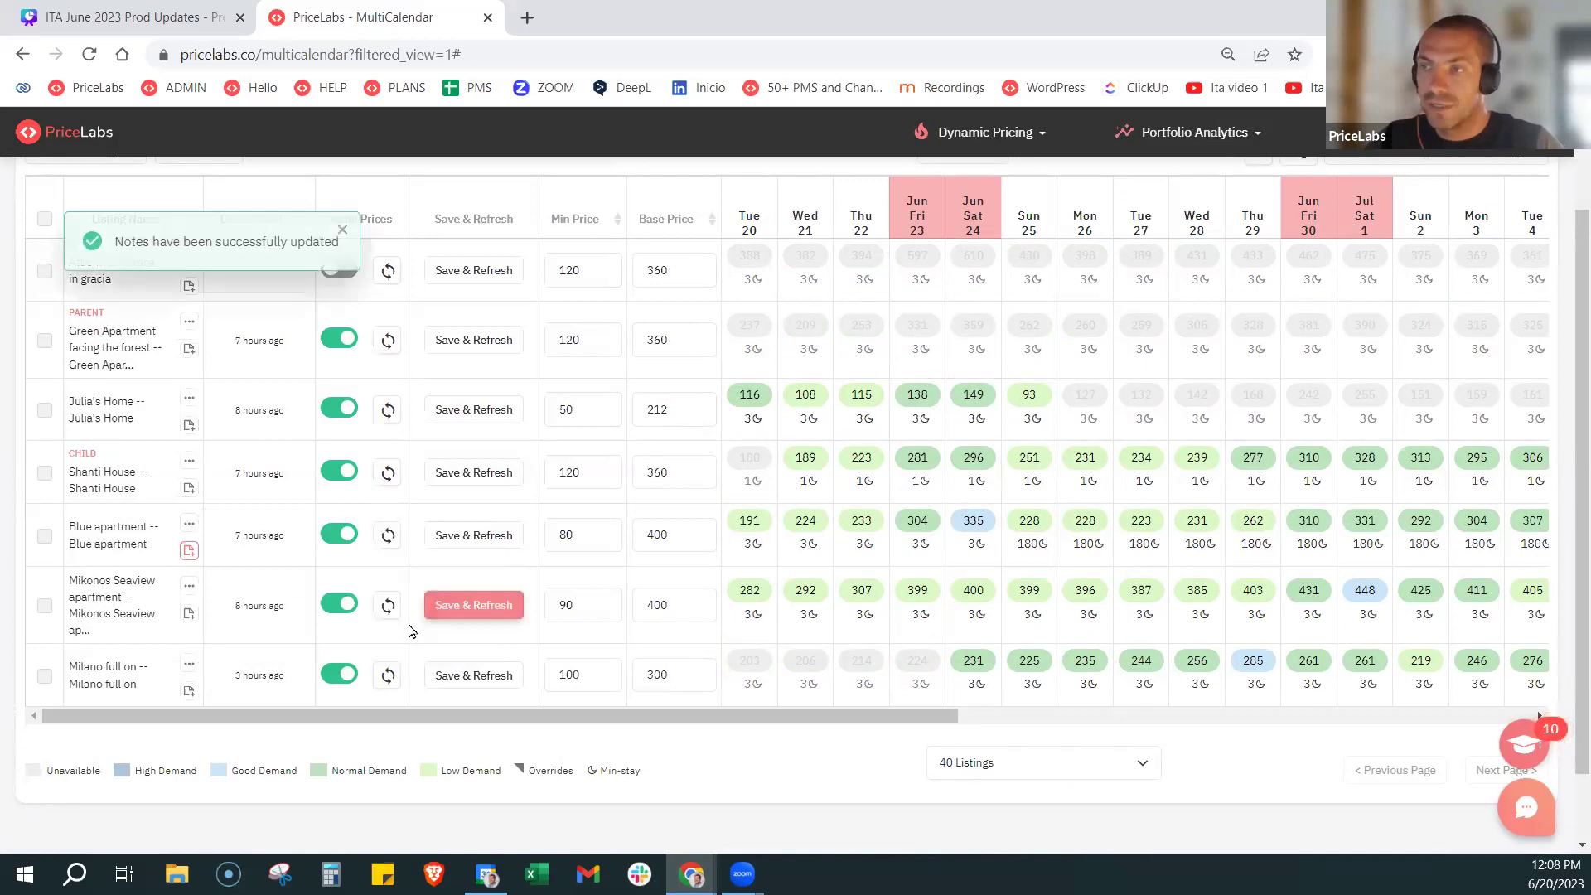
pyautogui.click(344, 232)
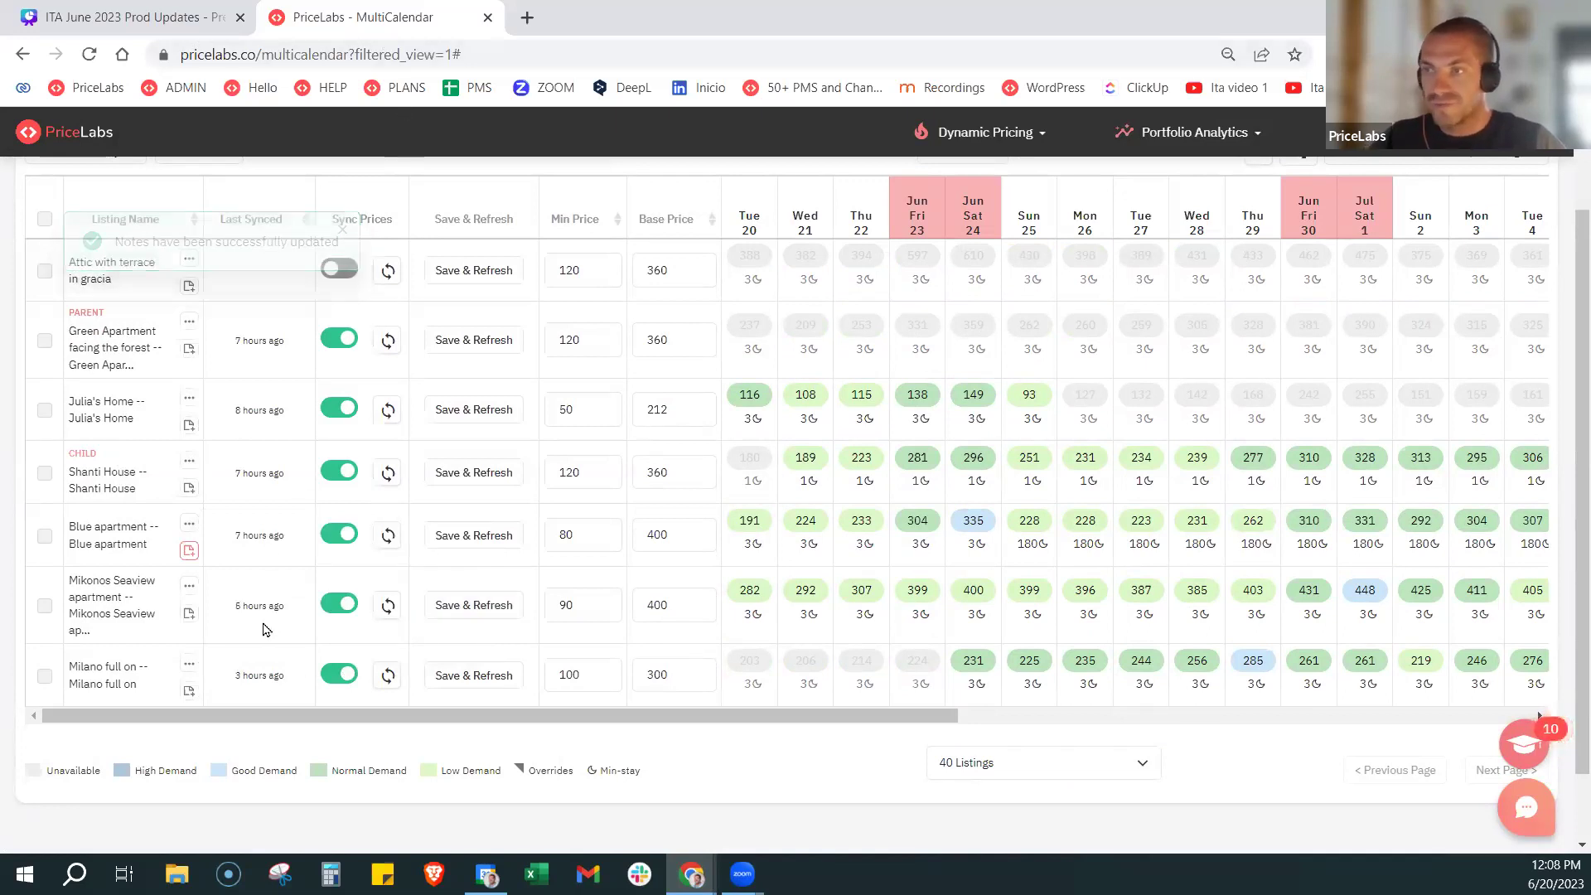
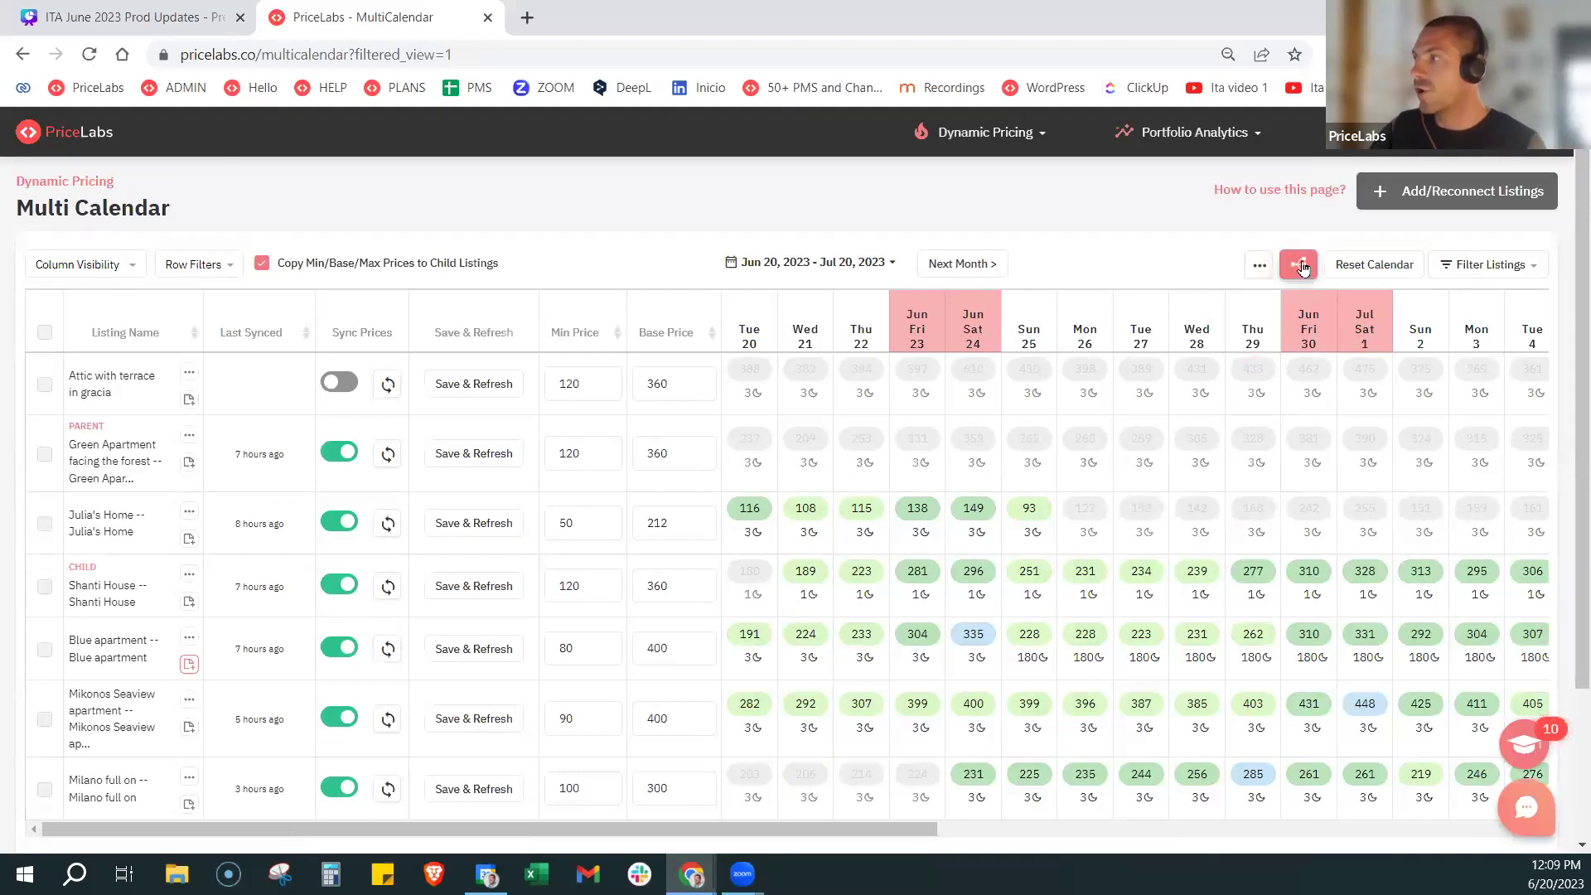
# View the Map Listings form for linking parent and child listings and close it without mapping any
pyautogui.click(1298, 264)
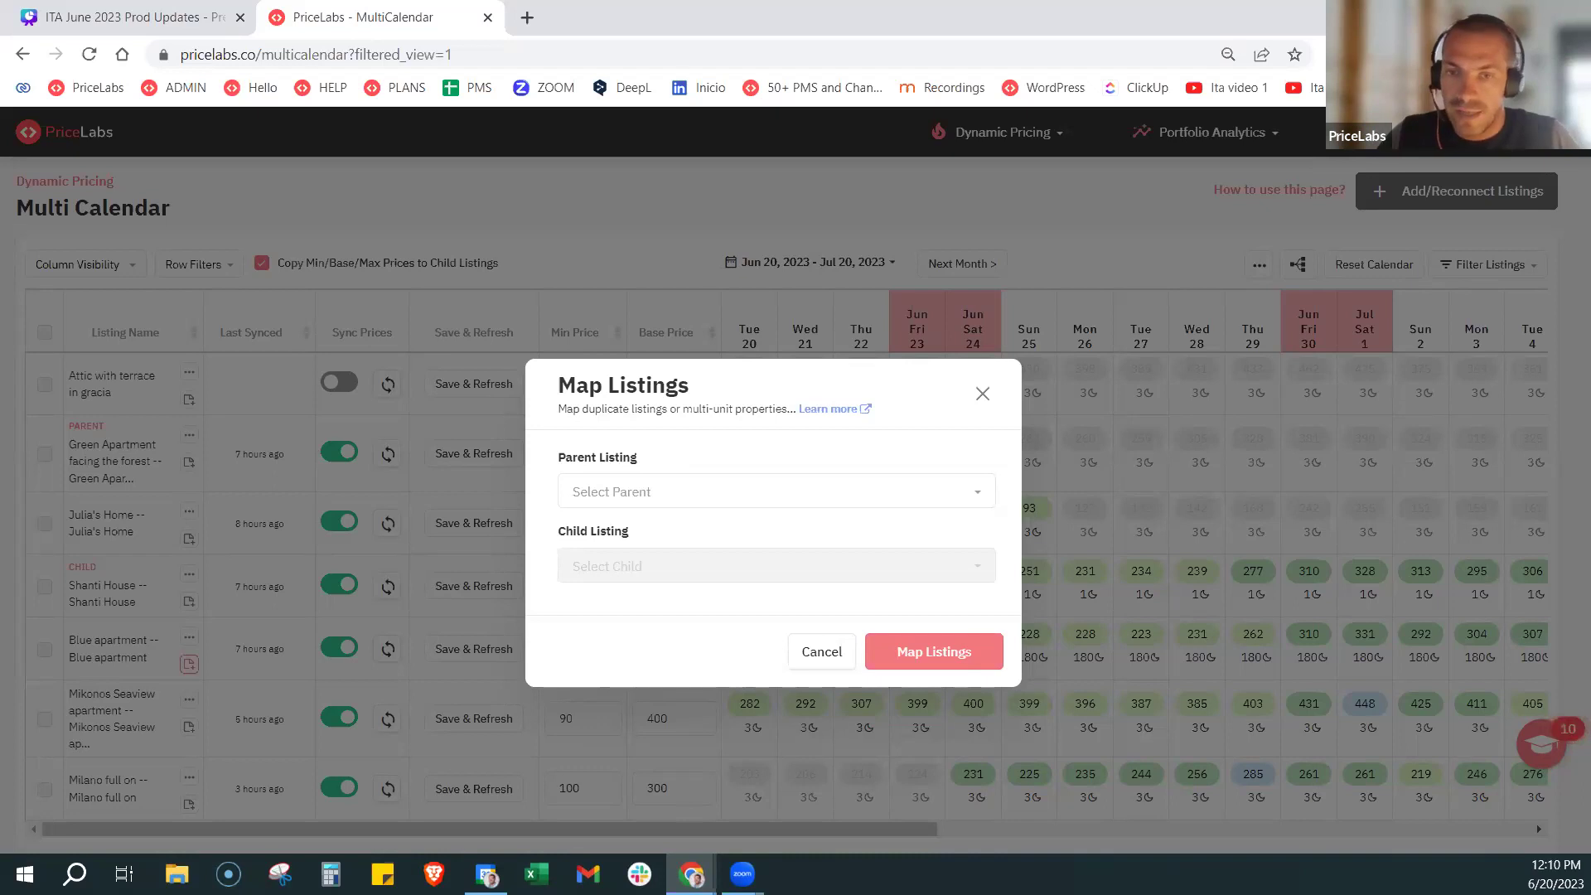
pyautogui.click(983, 395)
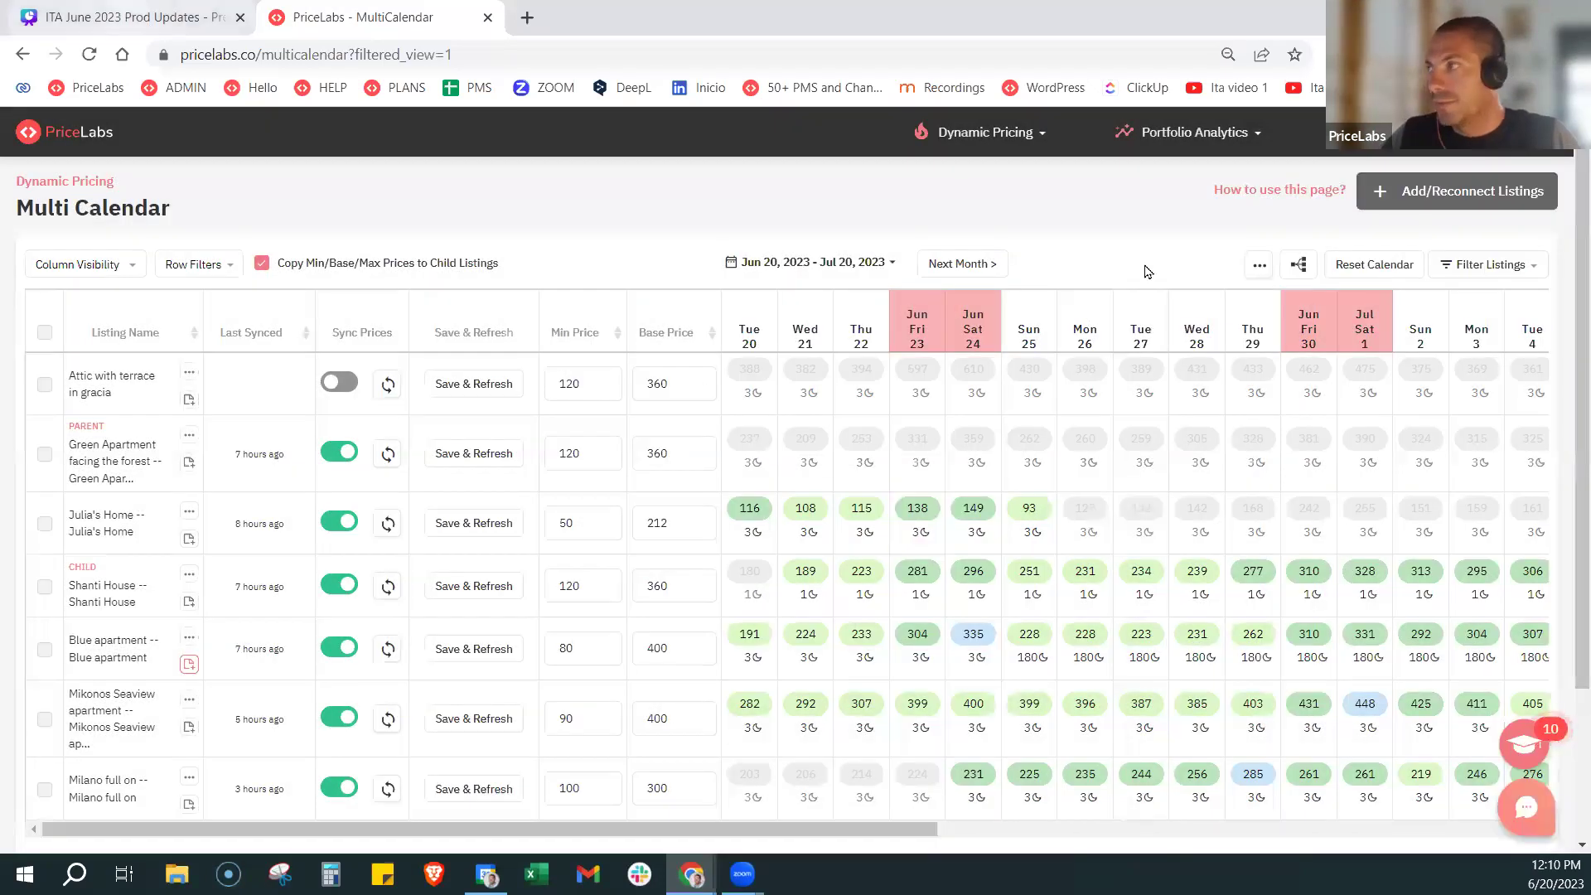
# Switch to the Canva deck "ITA June 2023 Prod Updates" and present it full screen
pyautogui.hotkey('ctrl', 'shift', 'Tab')
pyautogui.click(1418, 138)
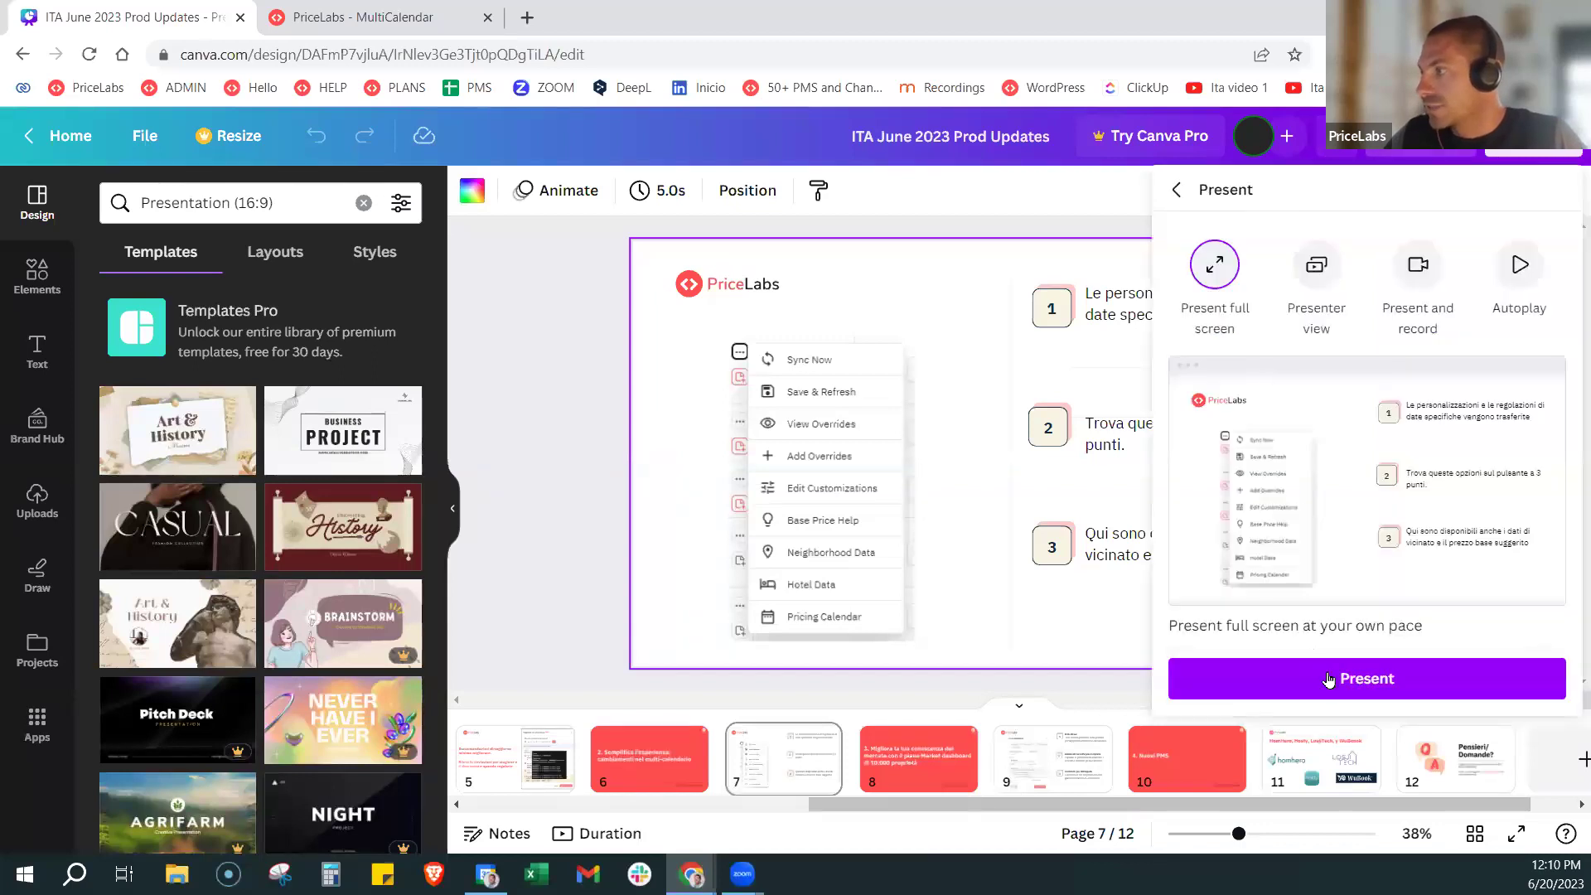
pyautogui.click(1328, 680)
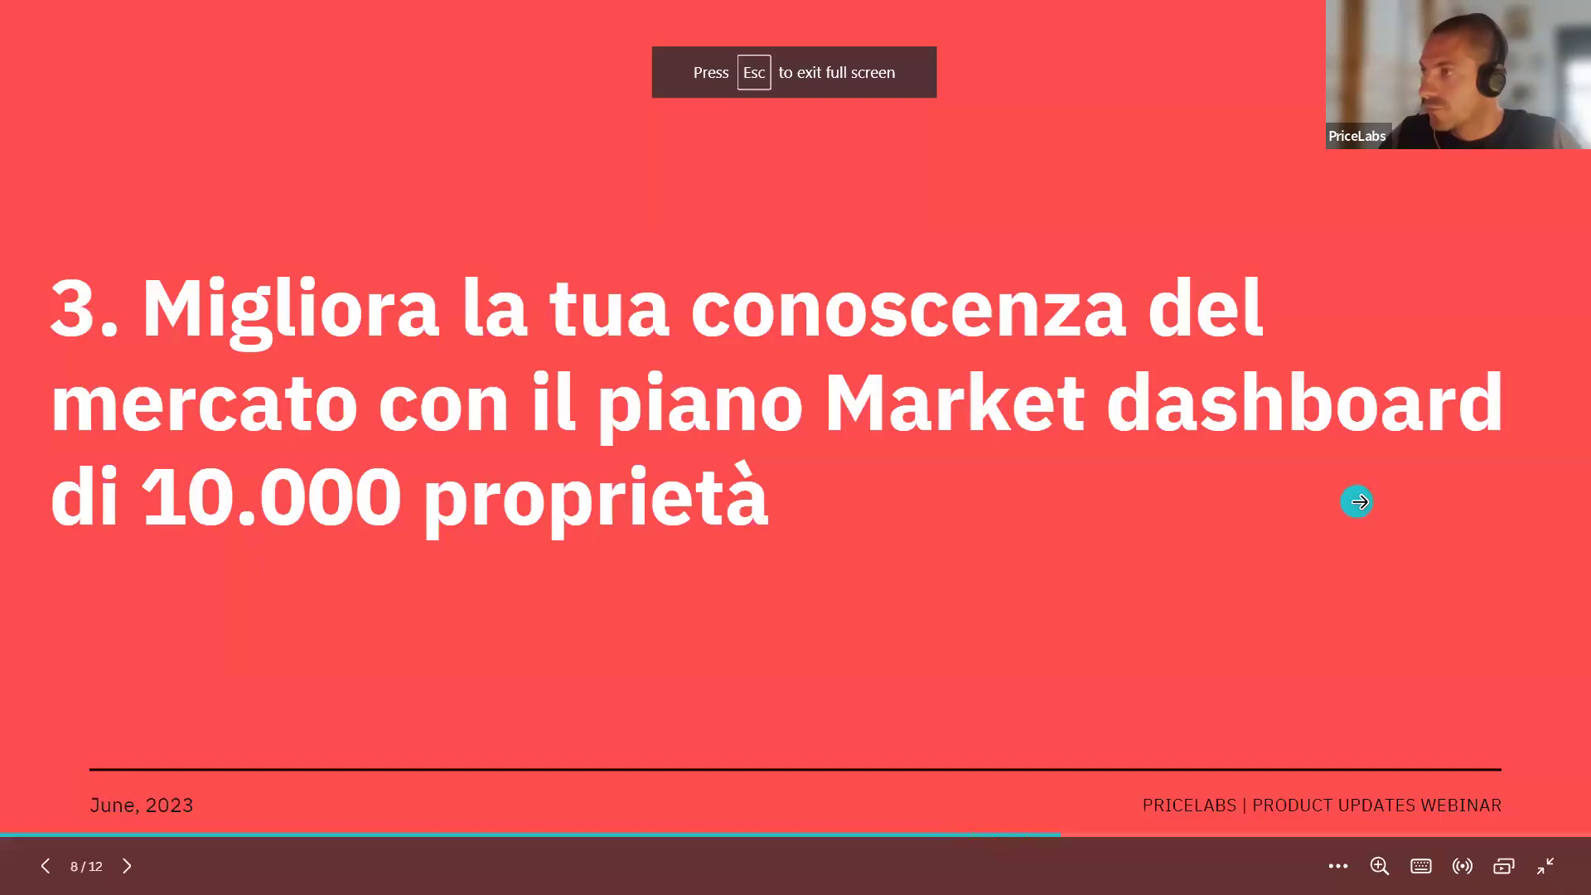
# Advance the presentation through the Market dashboard slides to "4. Nuovi PMS" and exit full screen
pyautogui.click(1355, 505)
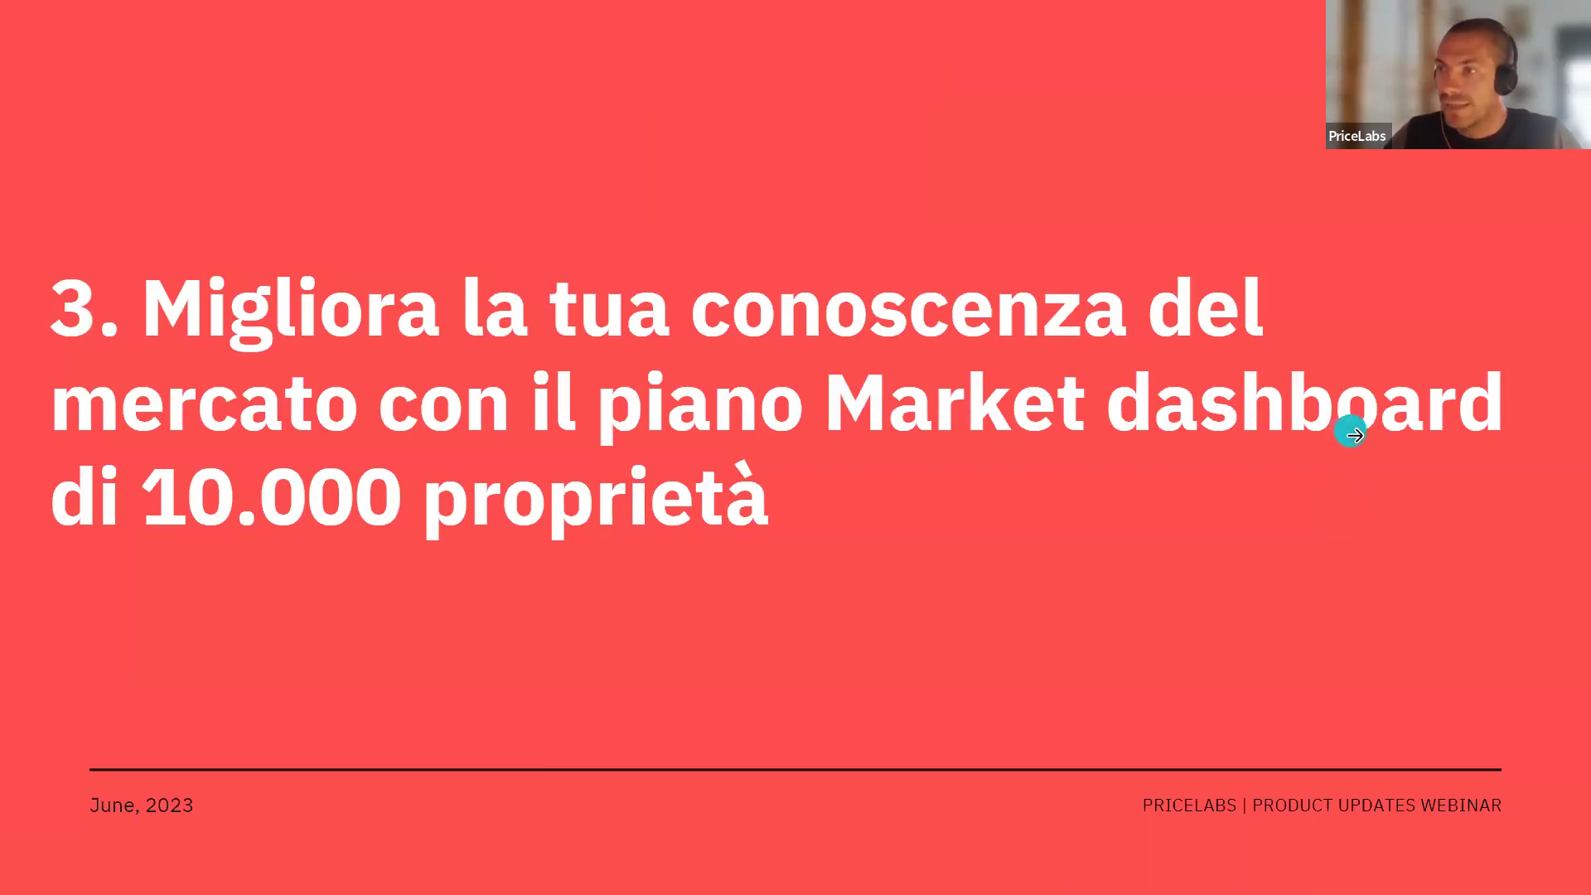
pyautogui.click(1372, 550)
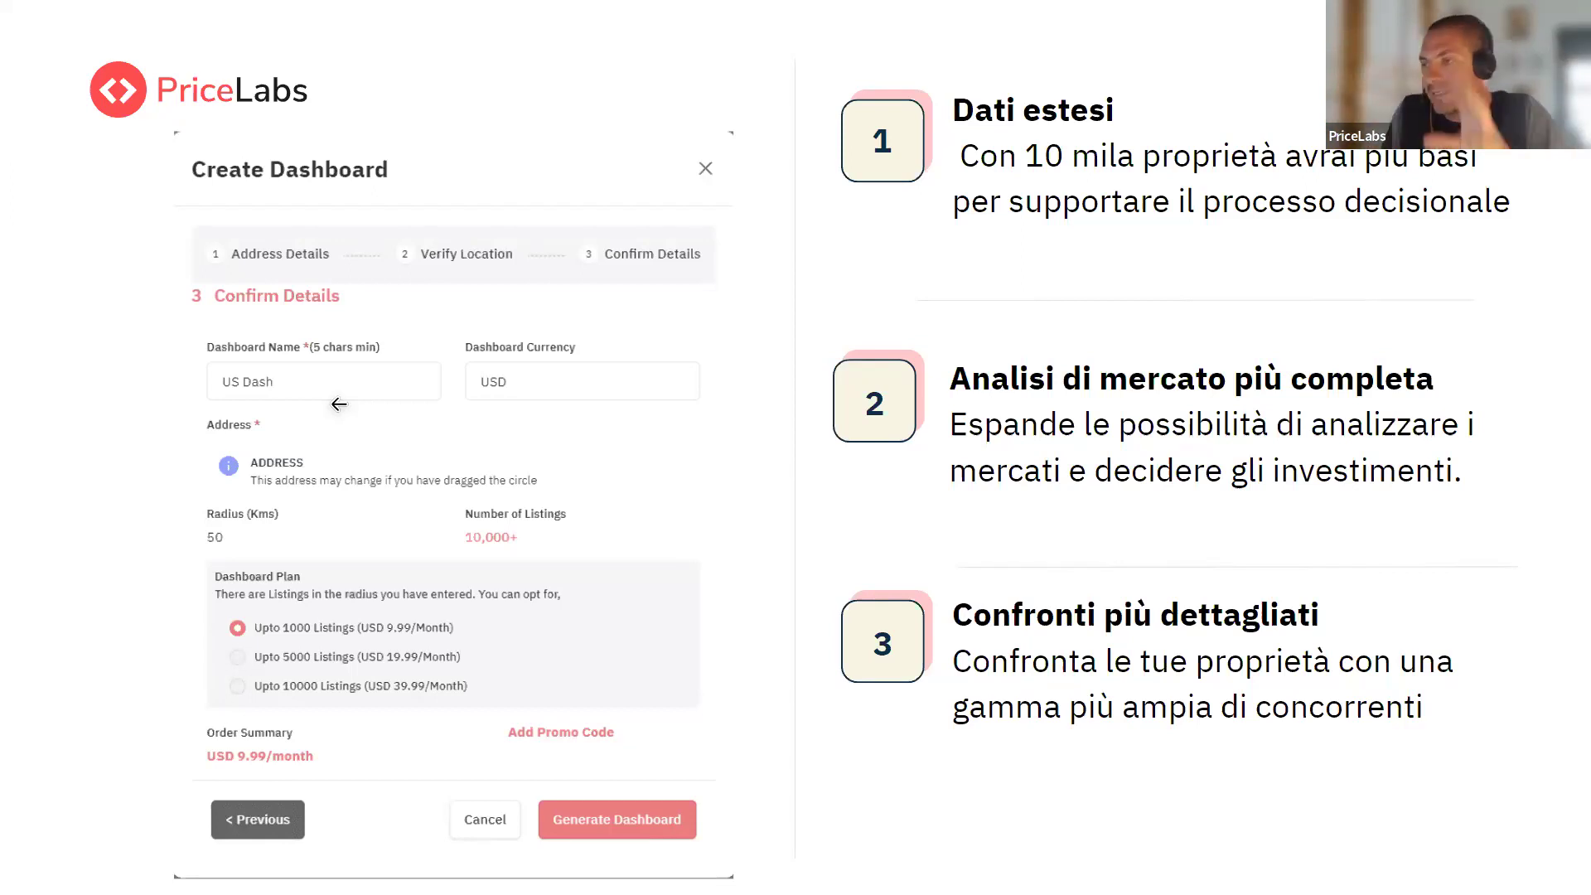
pyautogui.click(416, 743)
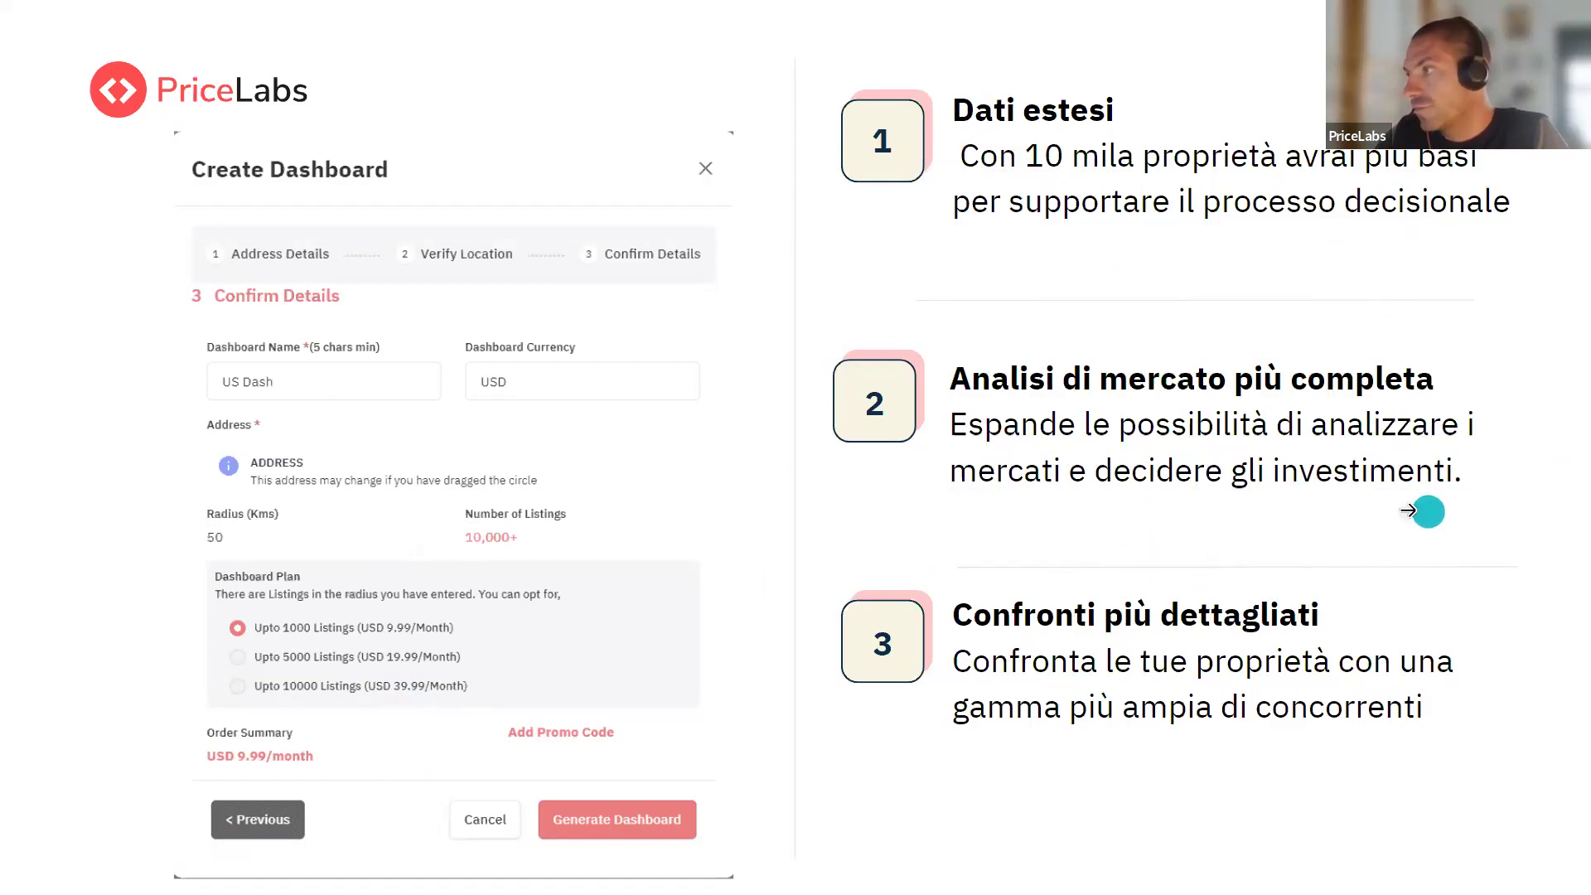
pyautogui.press('Right')
pyautogui.press('Escape')
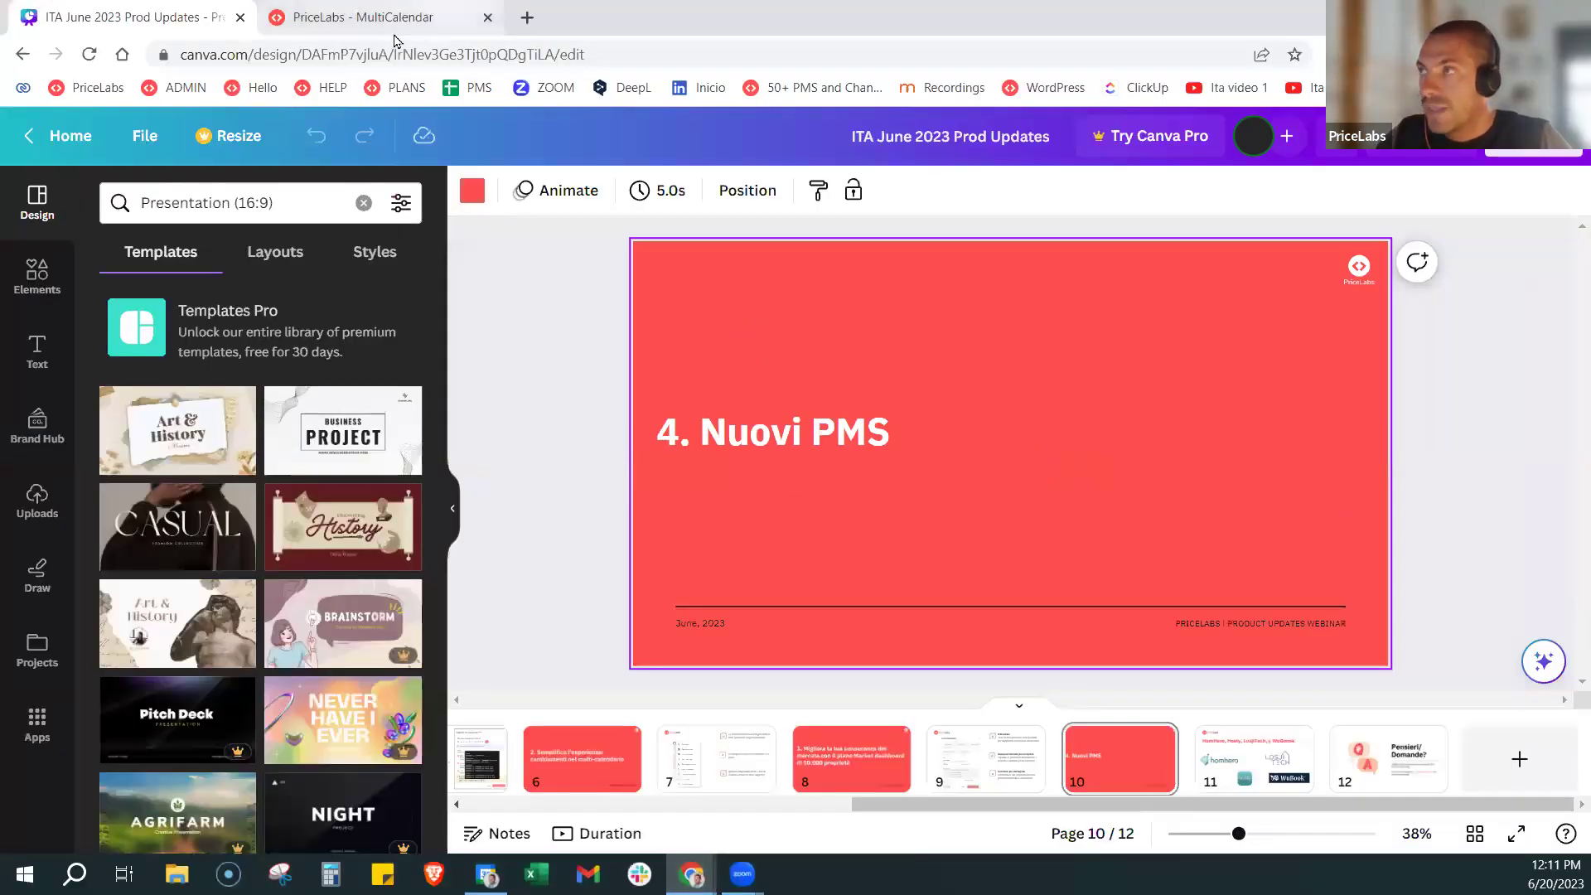
# Switch to PriceLabs, go to the Market Dashboards page and open the "Roma 10000" dashboard in a separate tab, staying on the dashboard list
pyautogui.click(365, 17)
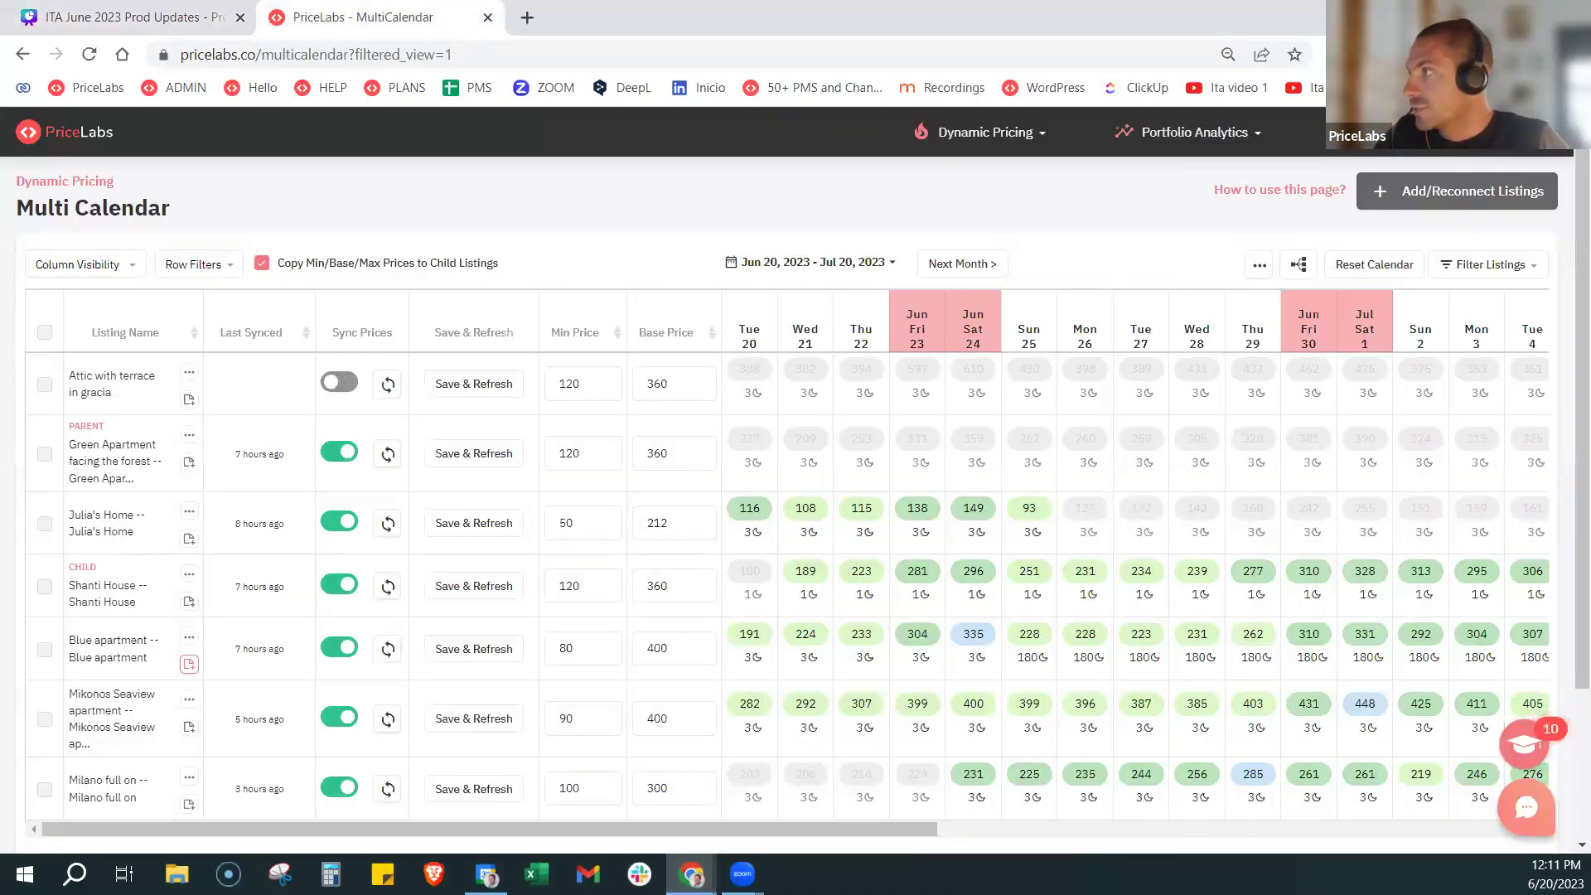
pyautogui.press('F5')
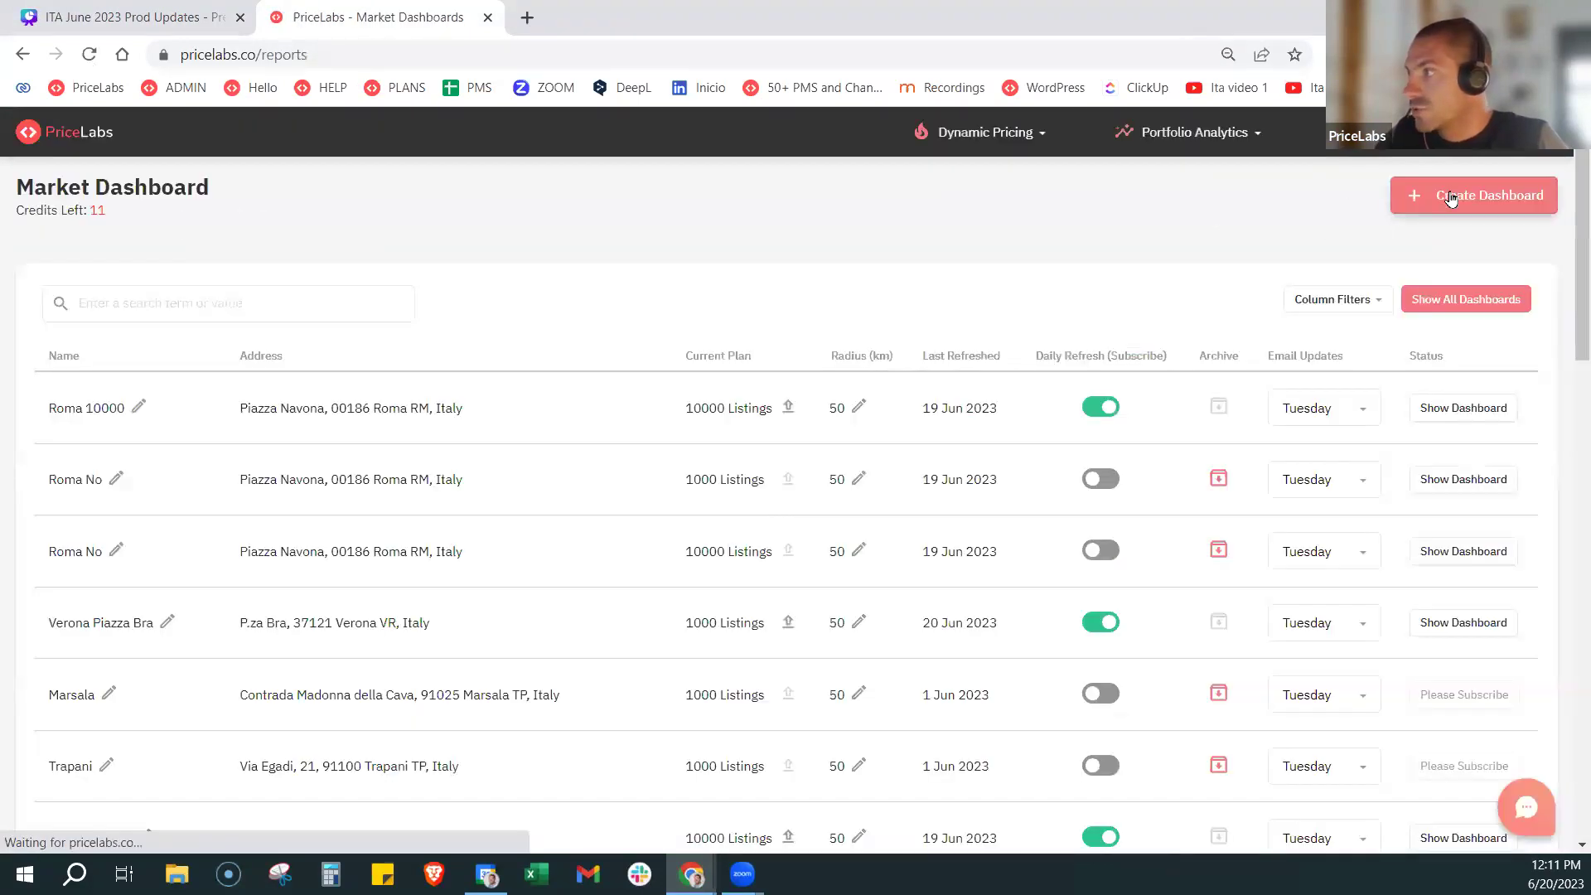
pyautogui.click(1487, 407)
pyautogui.click(444, 17)
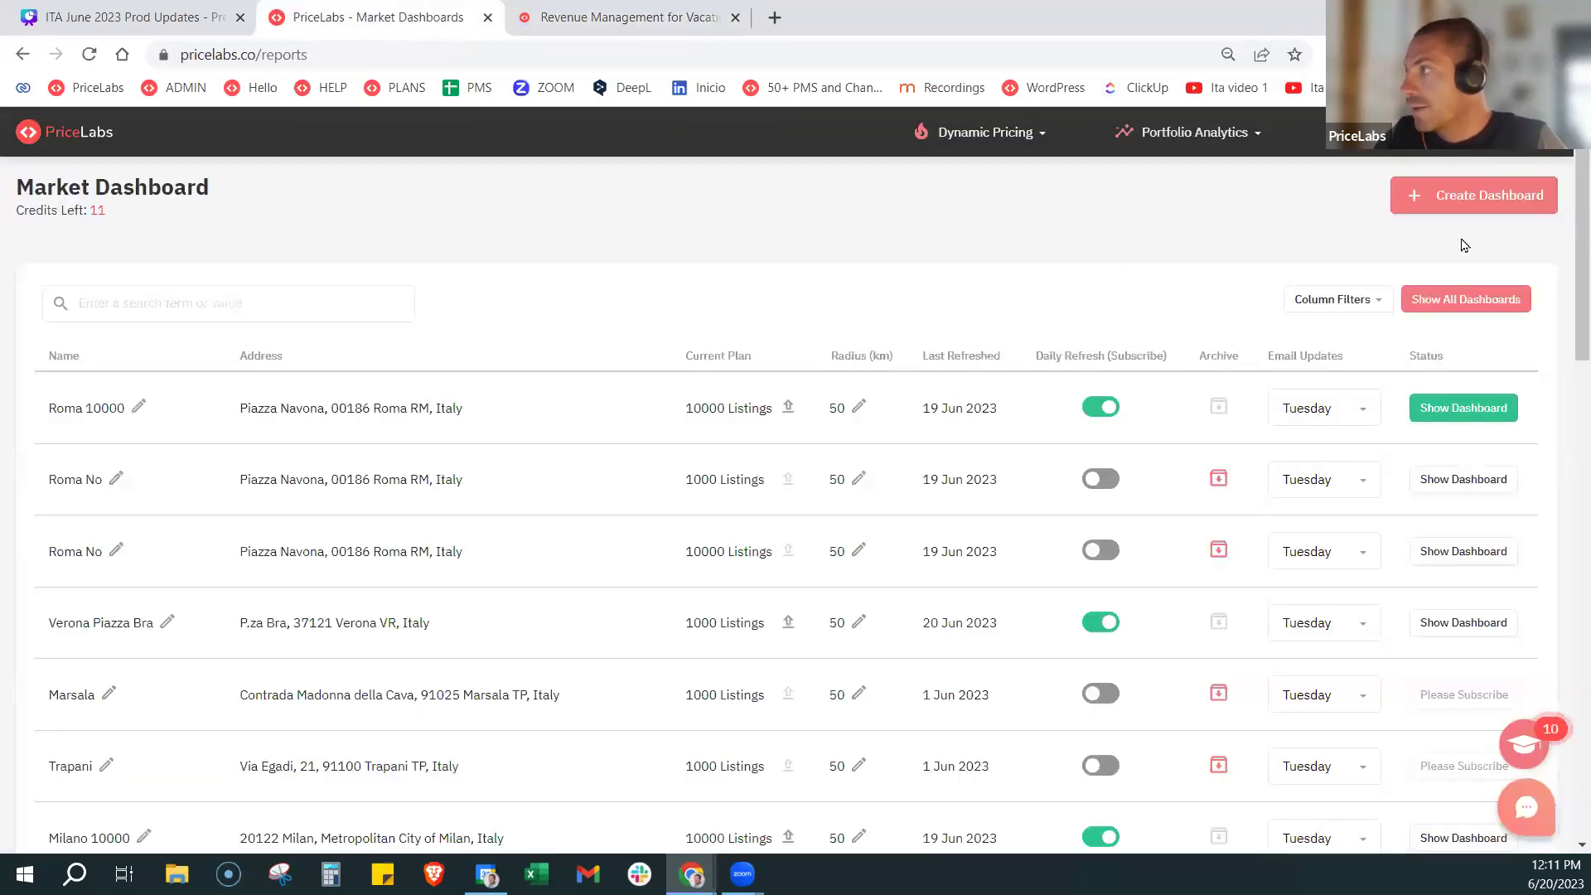
# Start creating a market dashboard using the browser's saved address and set the search radius to 50 km
pyautogui.click(1483, 197)
pyautogui.click(617, 429)
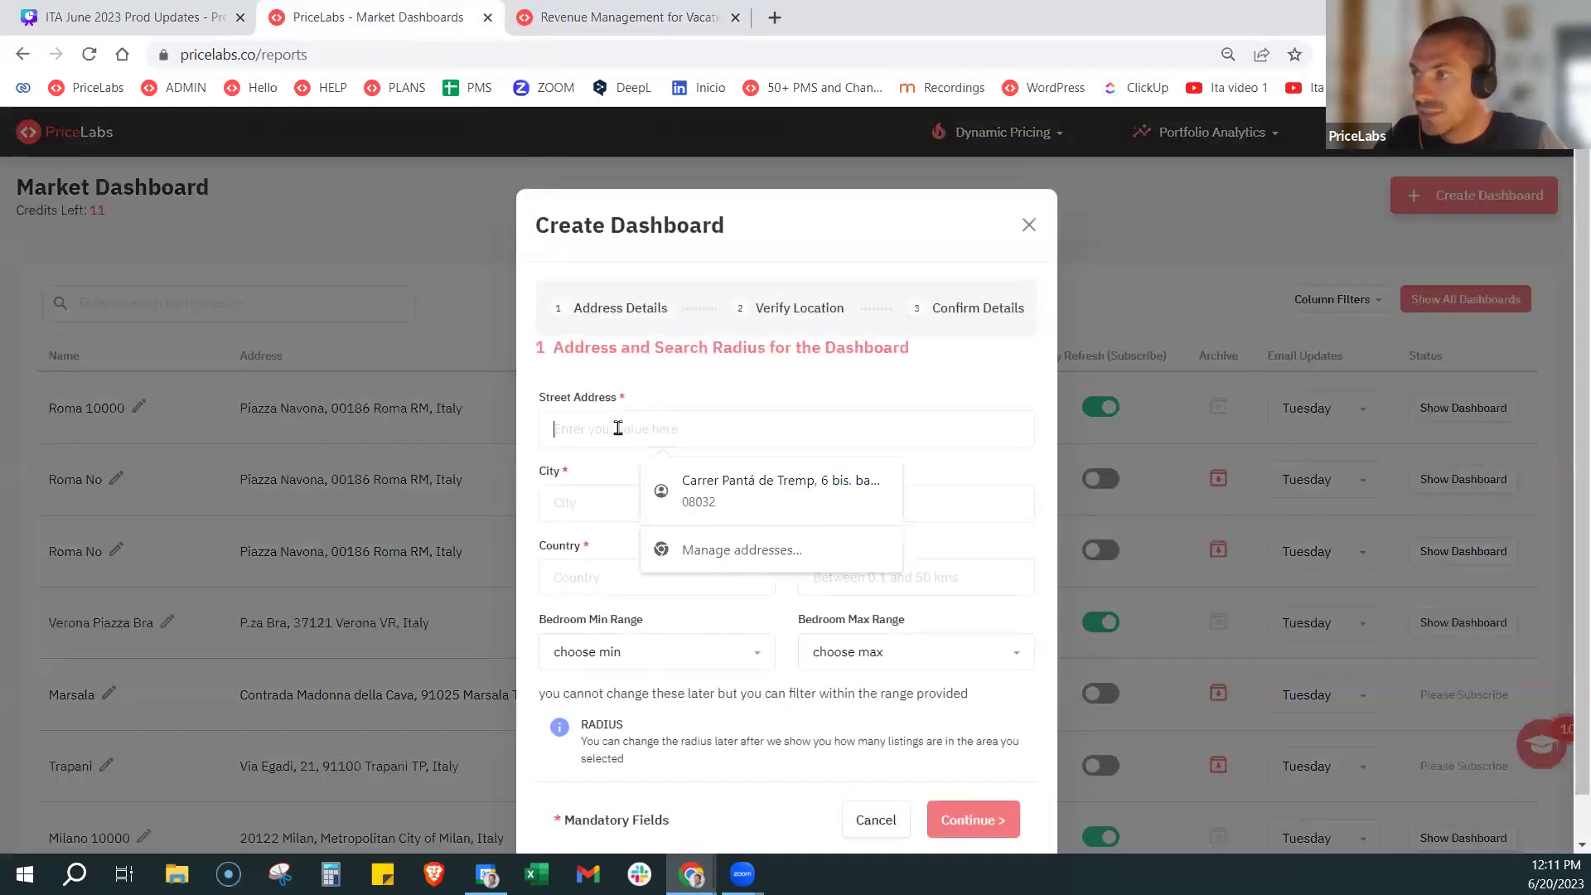
pyautogui.click(671, 490)
pyautogui.click(830, 574)
pyautogui.write('50')
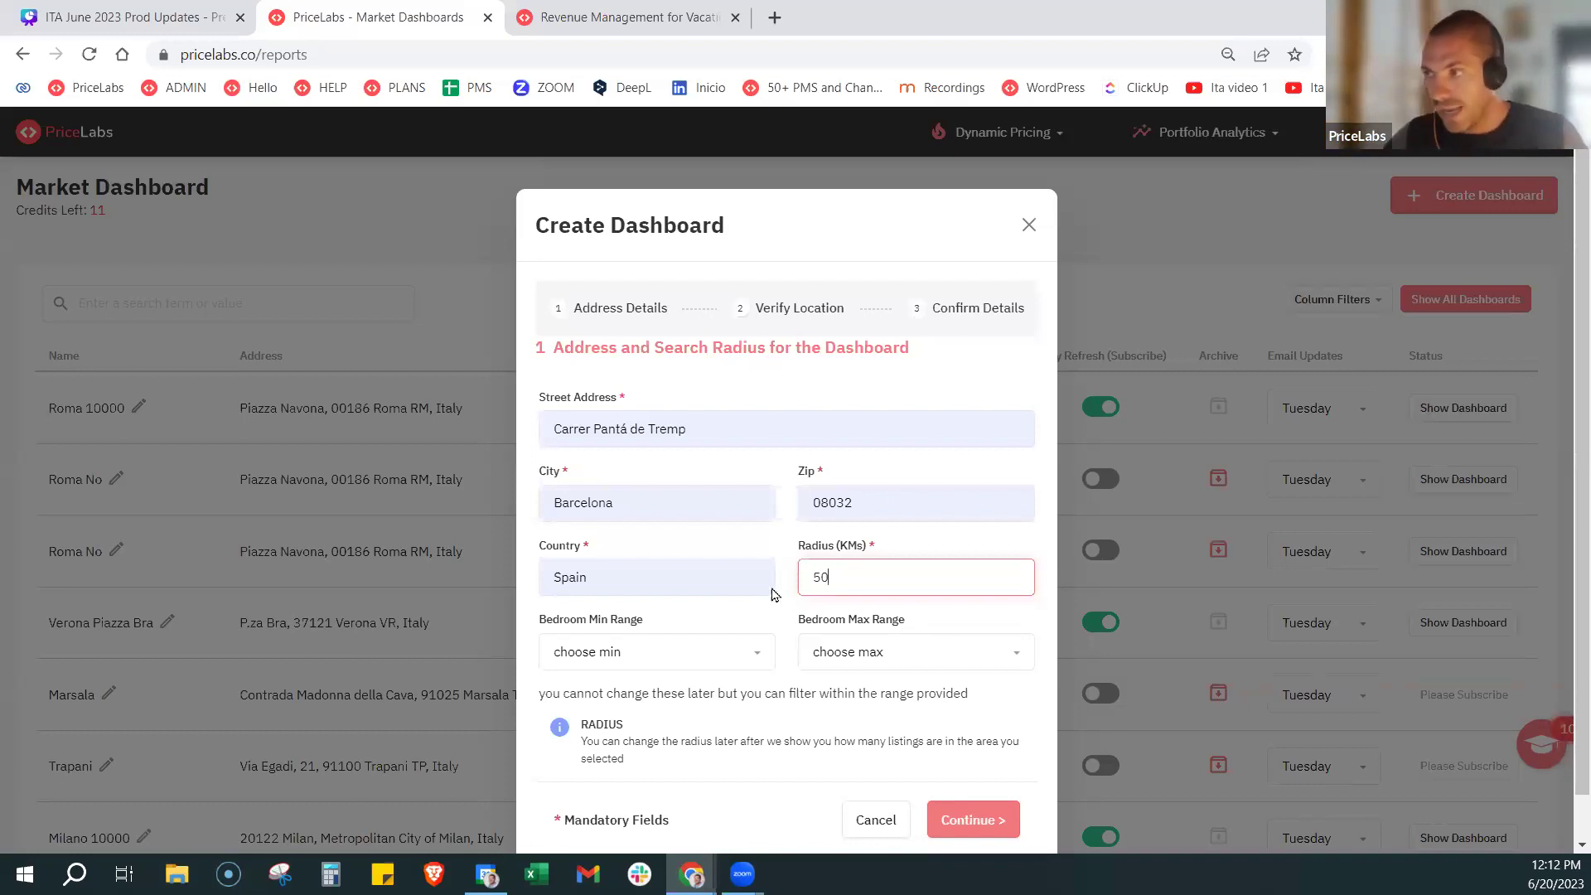
# Set the new dashboard's bedroom range to a minimum of 2 and a maximum of 4
pyautogui.scroll(-1, 791, 647)
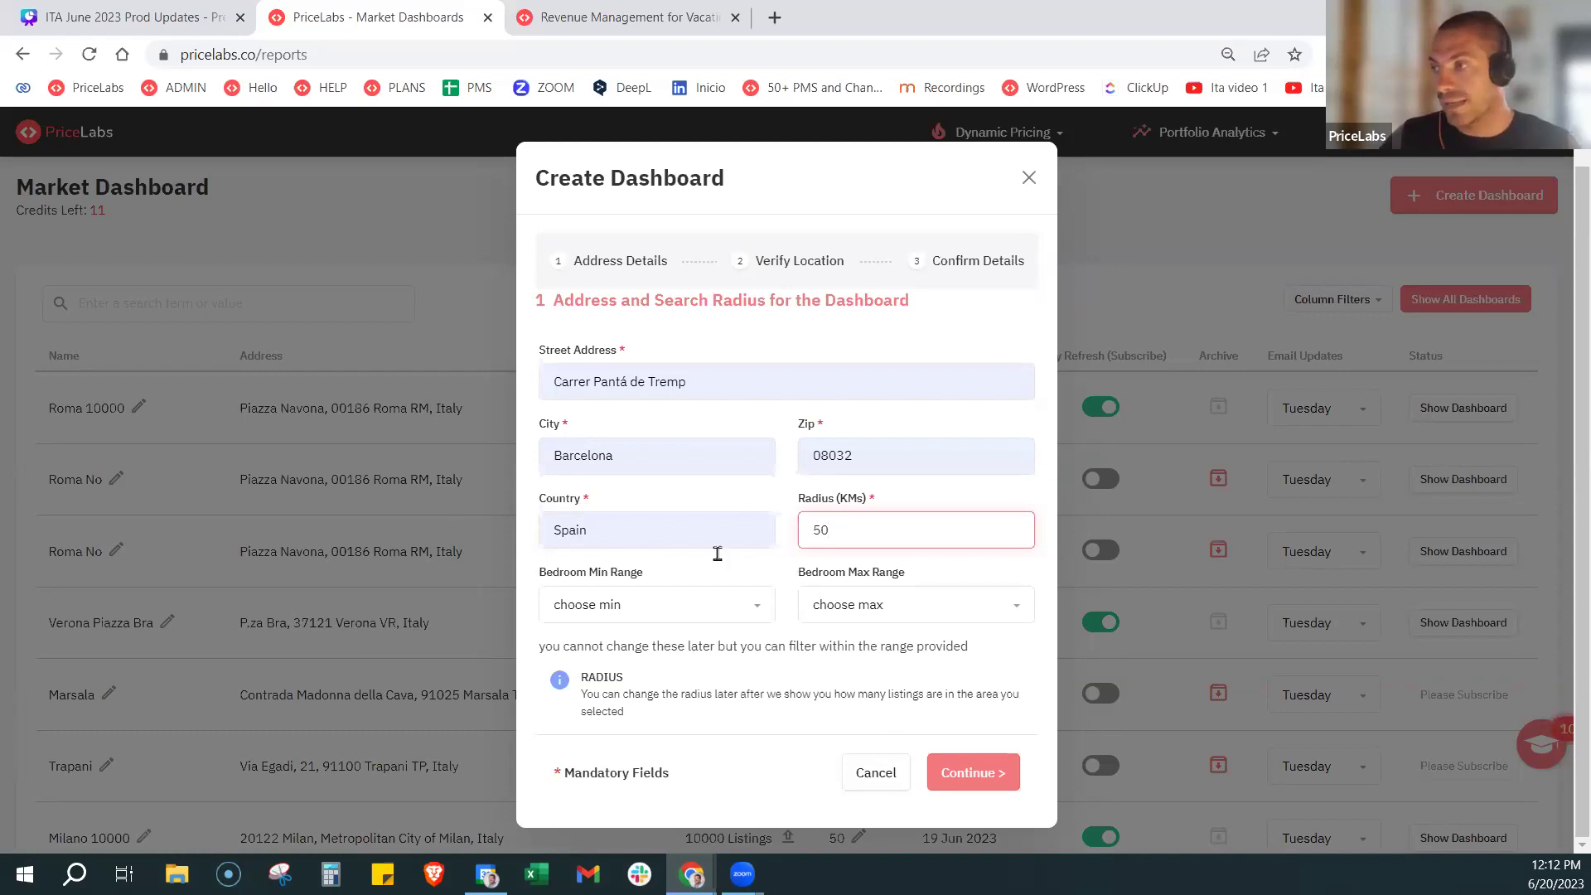
pyautogui.click(684, 605)
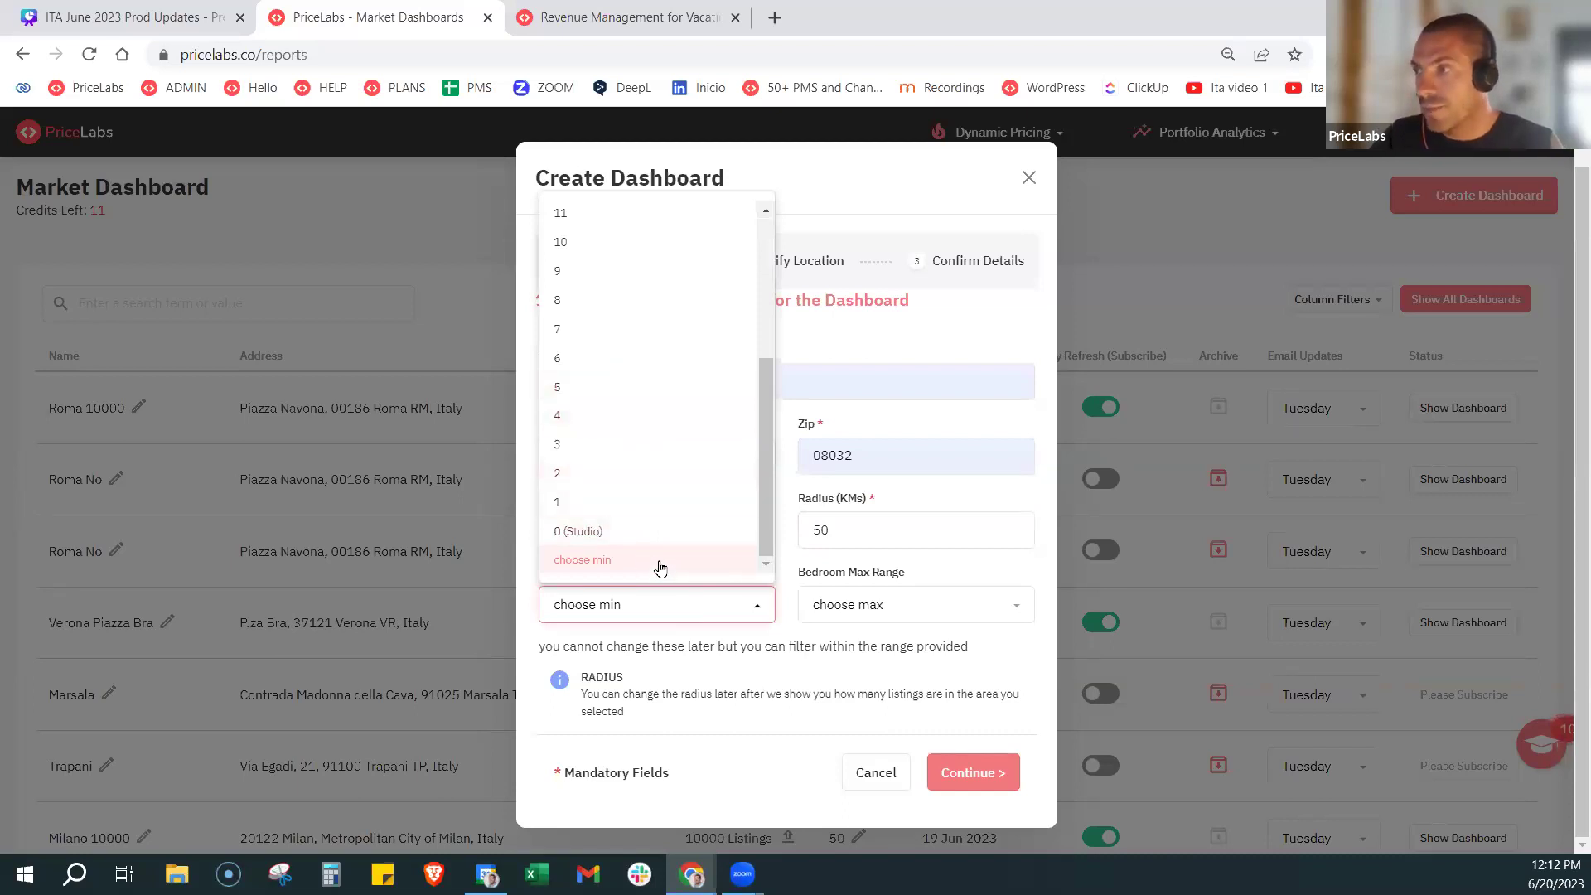
pyautogui.scroll(3, 657, 525)
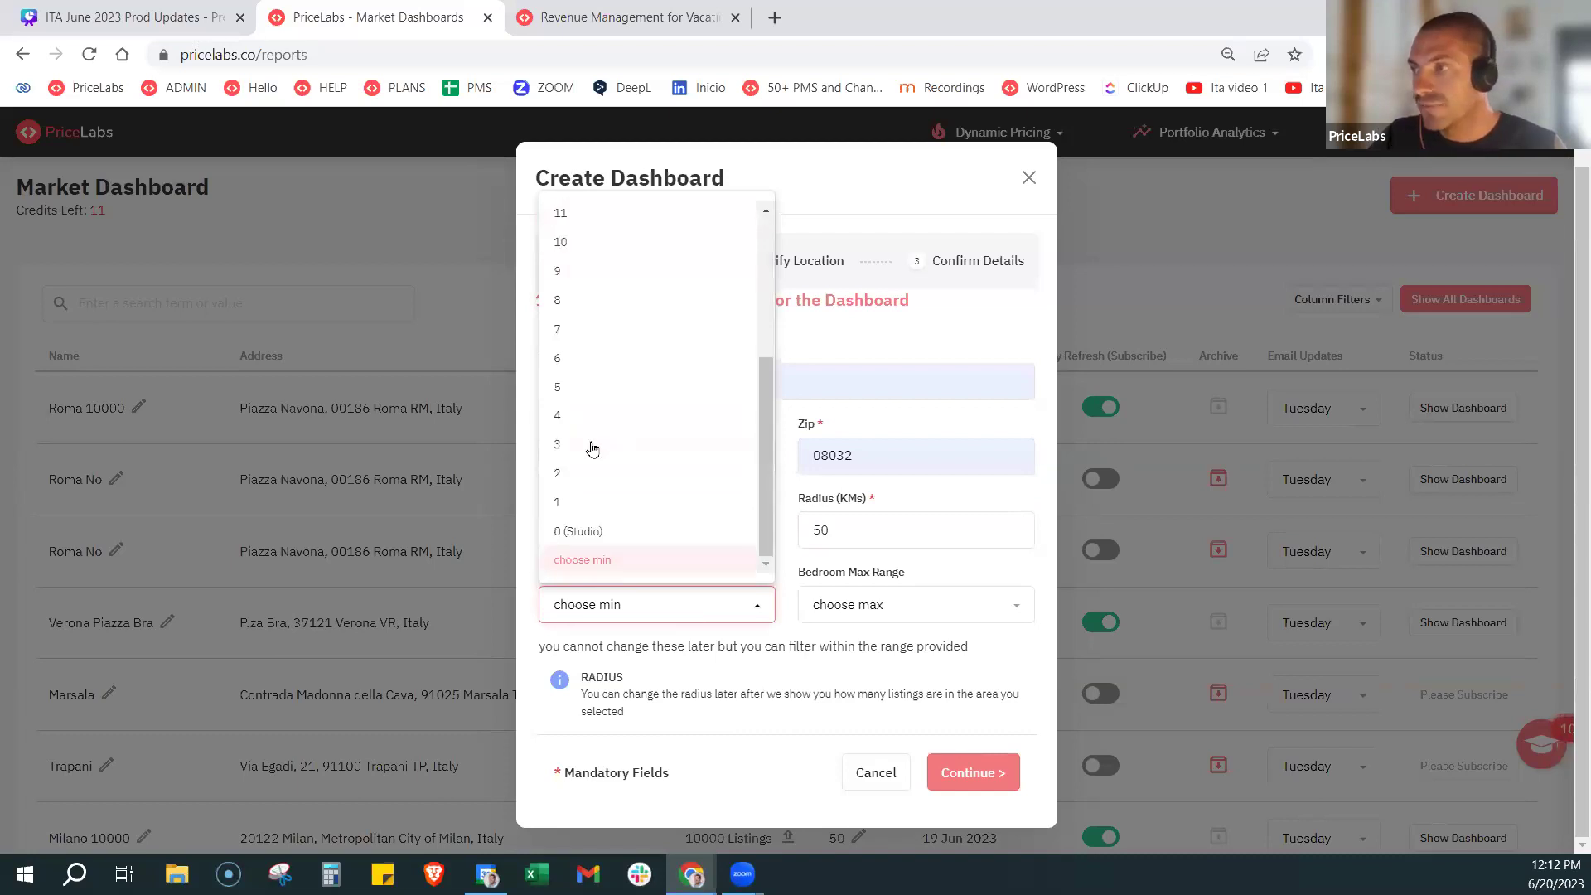
pyautogui.click(589, 473)
pyautogui.click(831, 598)
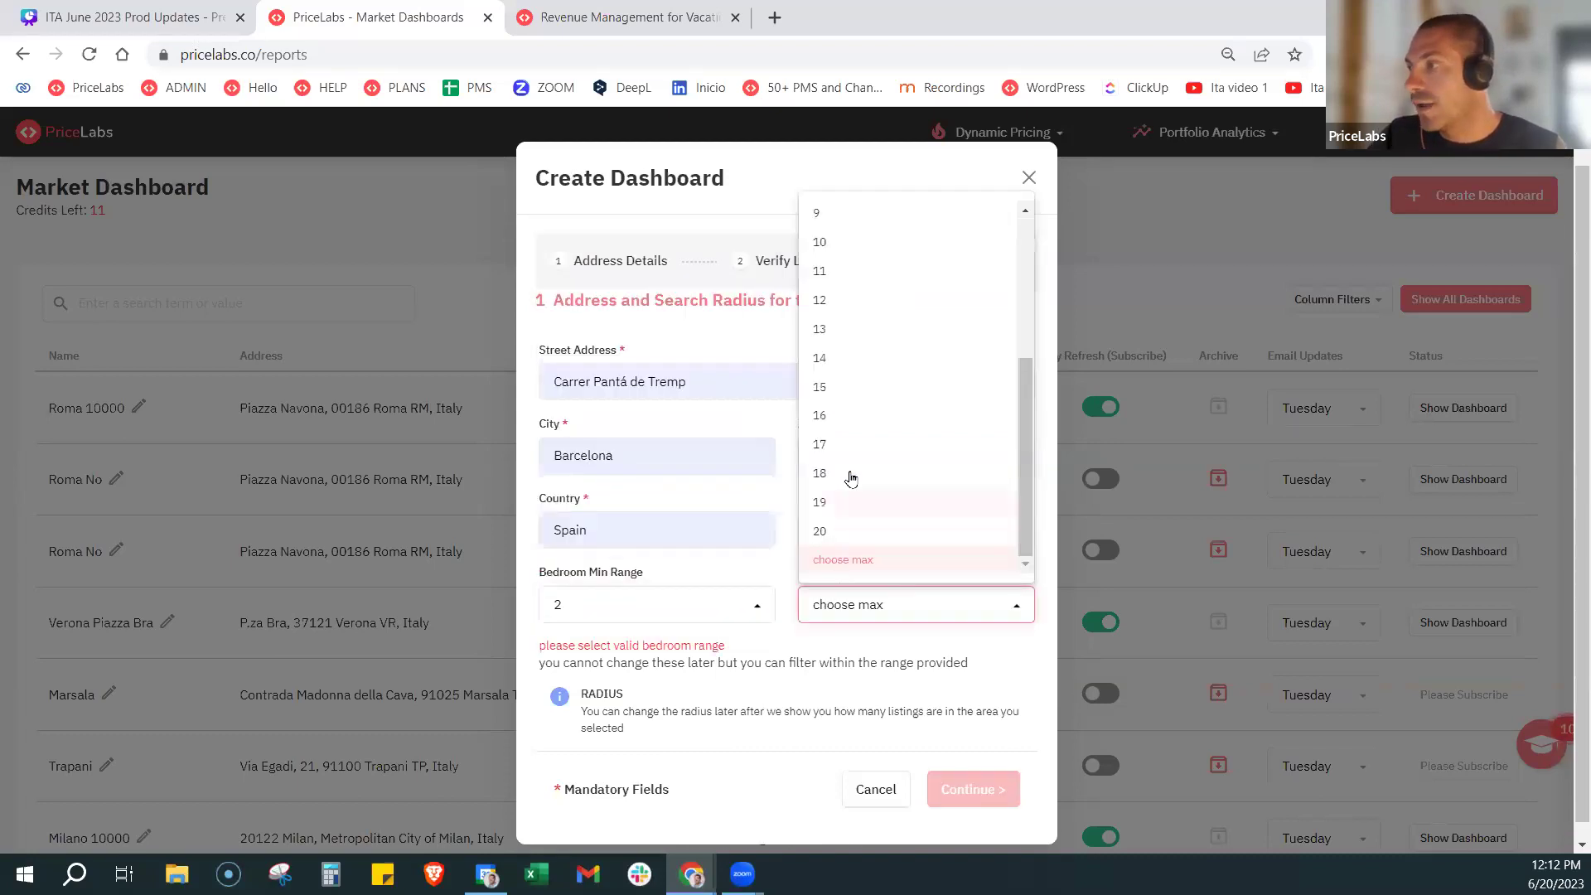
pyautogui.scroll(3, 818, 368)
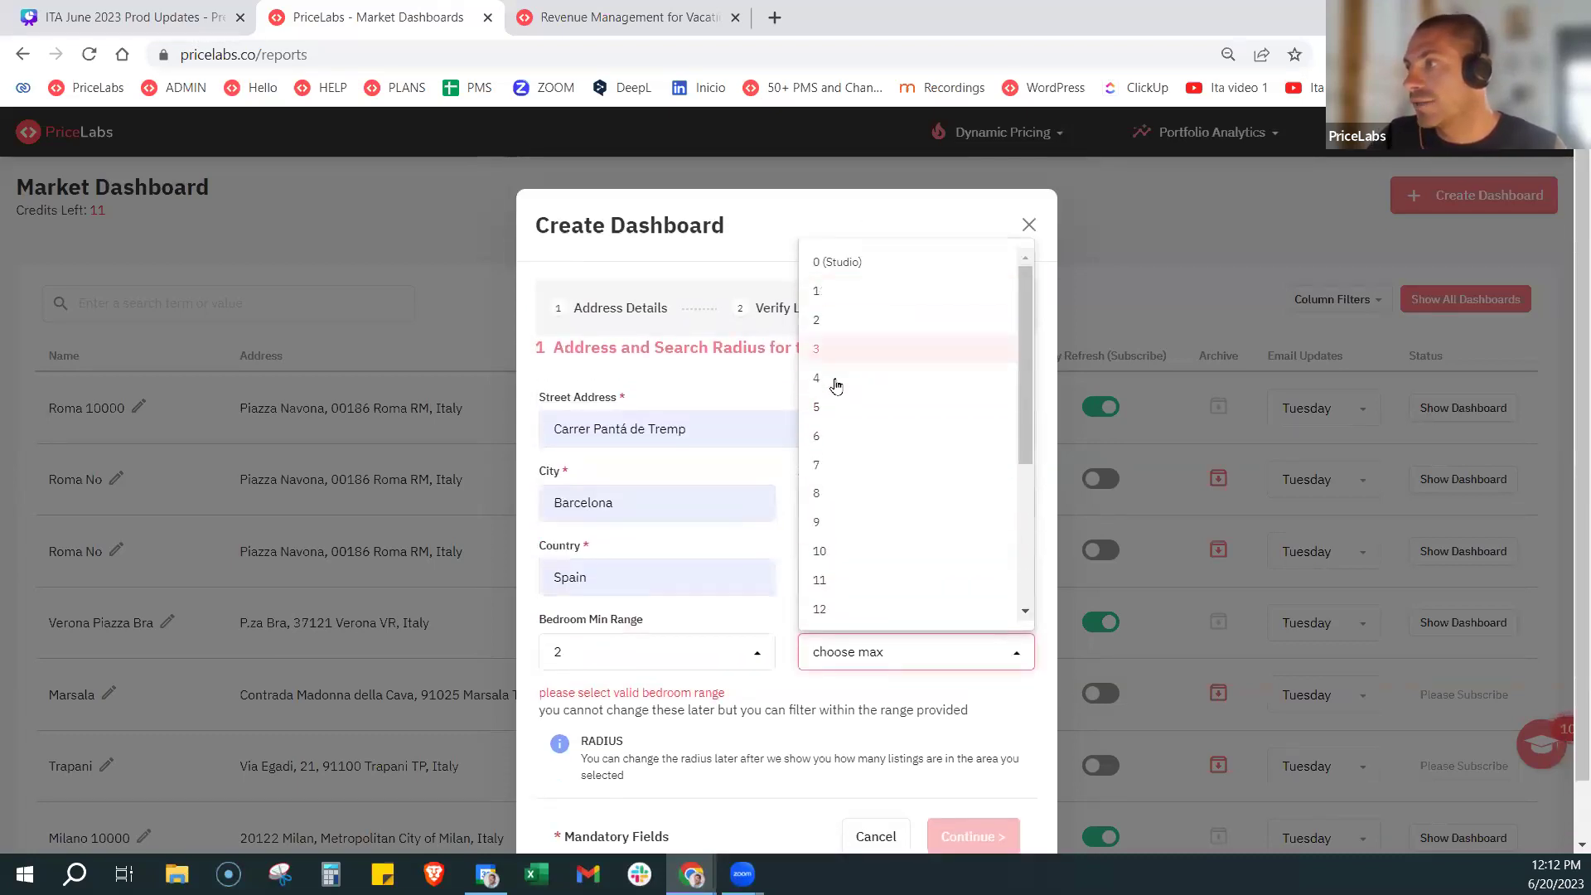
pyautogui.click(834, 380)
pyautogui.click(831, 727)
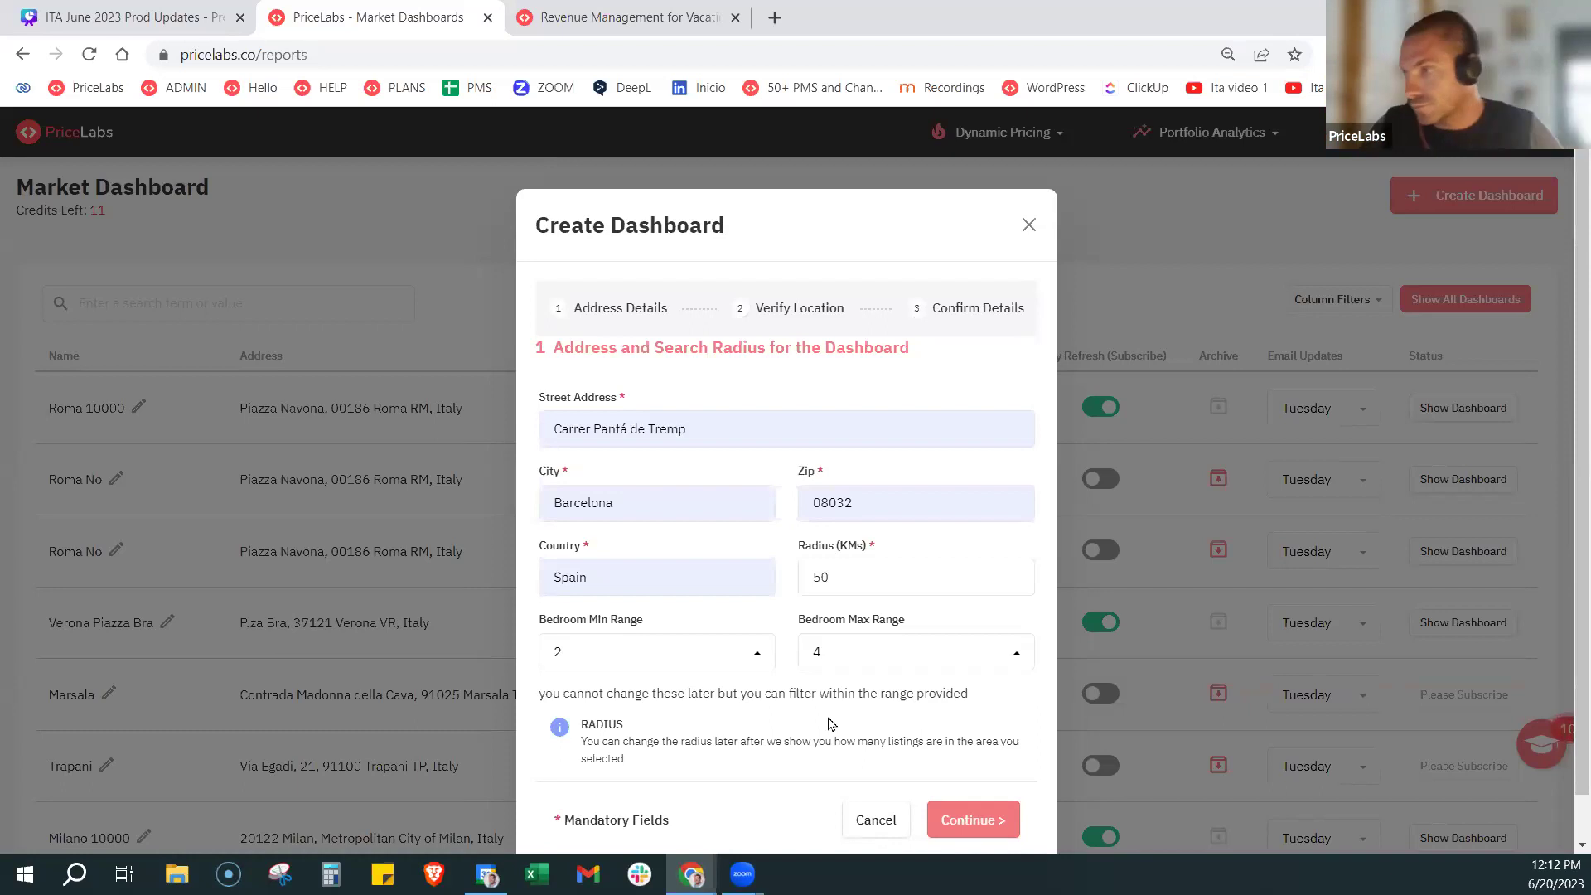
# Submit the address details, check the location on the map and continue to the Confirm Details stage
pyautogui.scroll(-1, 705, 663)
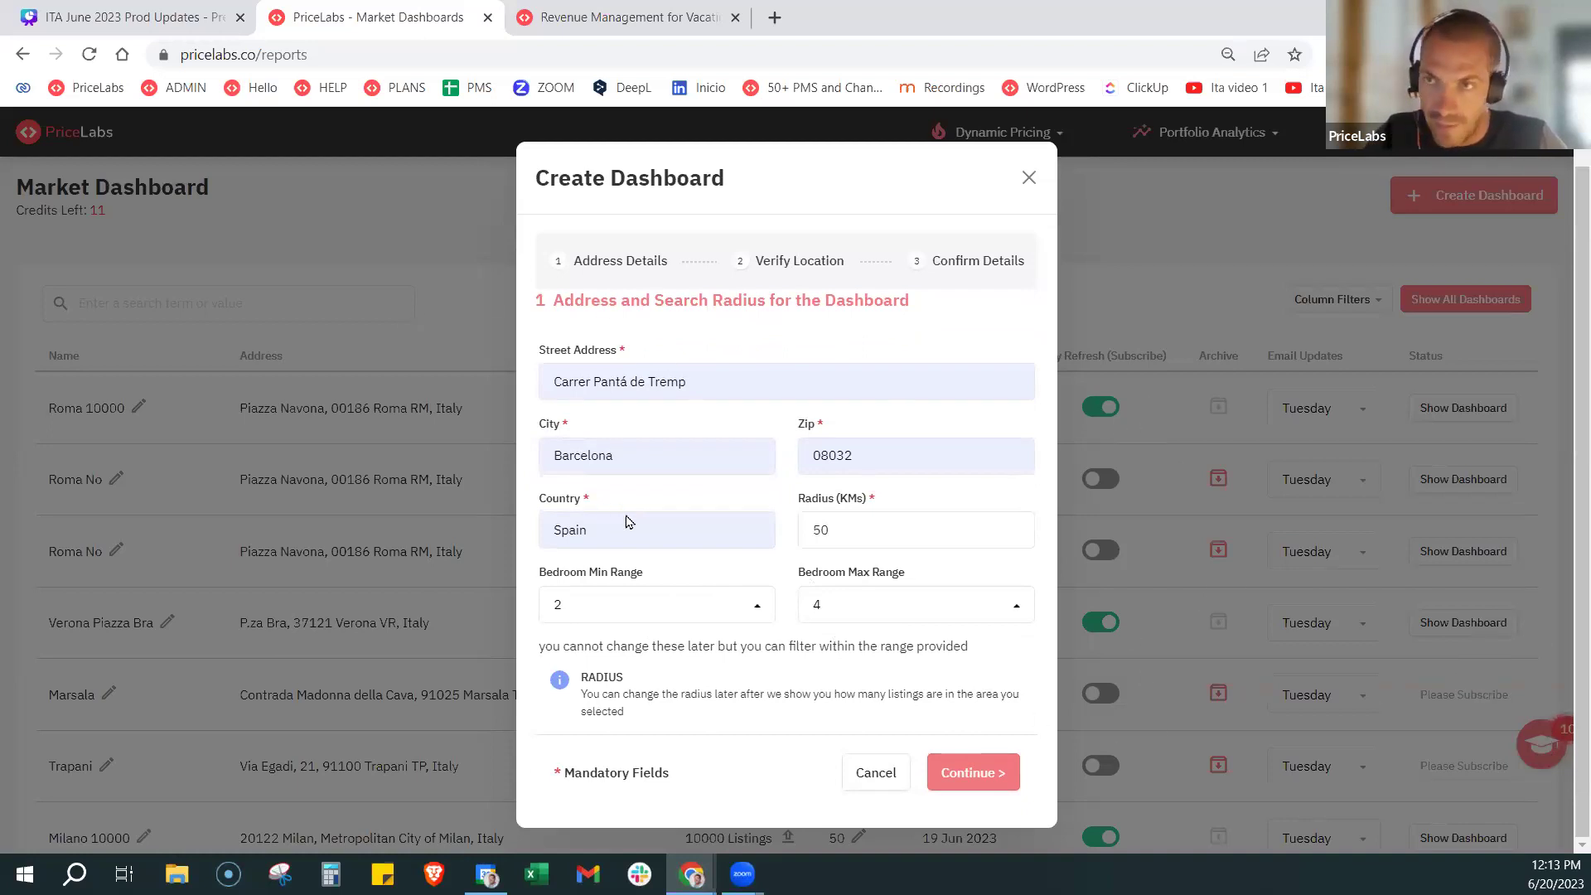
pyautogui.click(971, 772)
pyautogui.scroll(5, 787, 522)
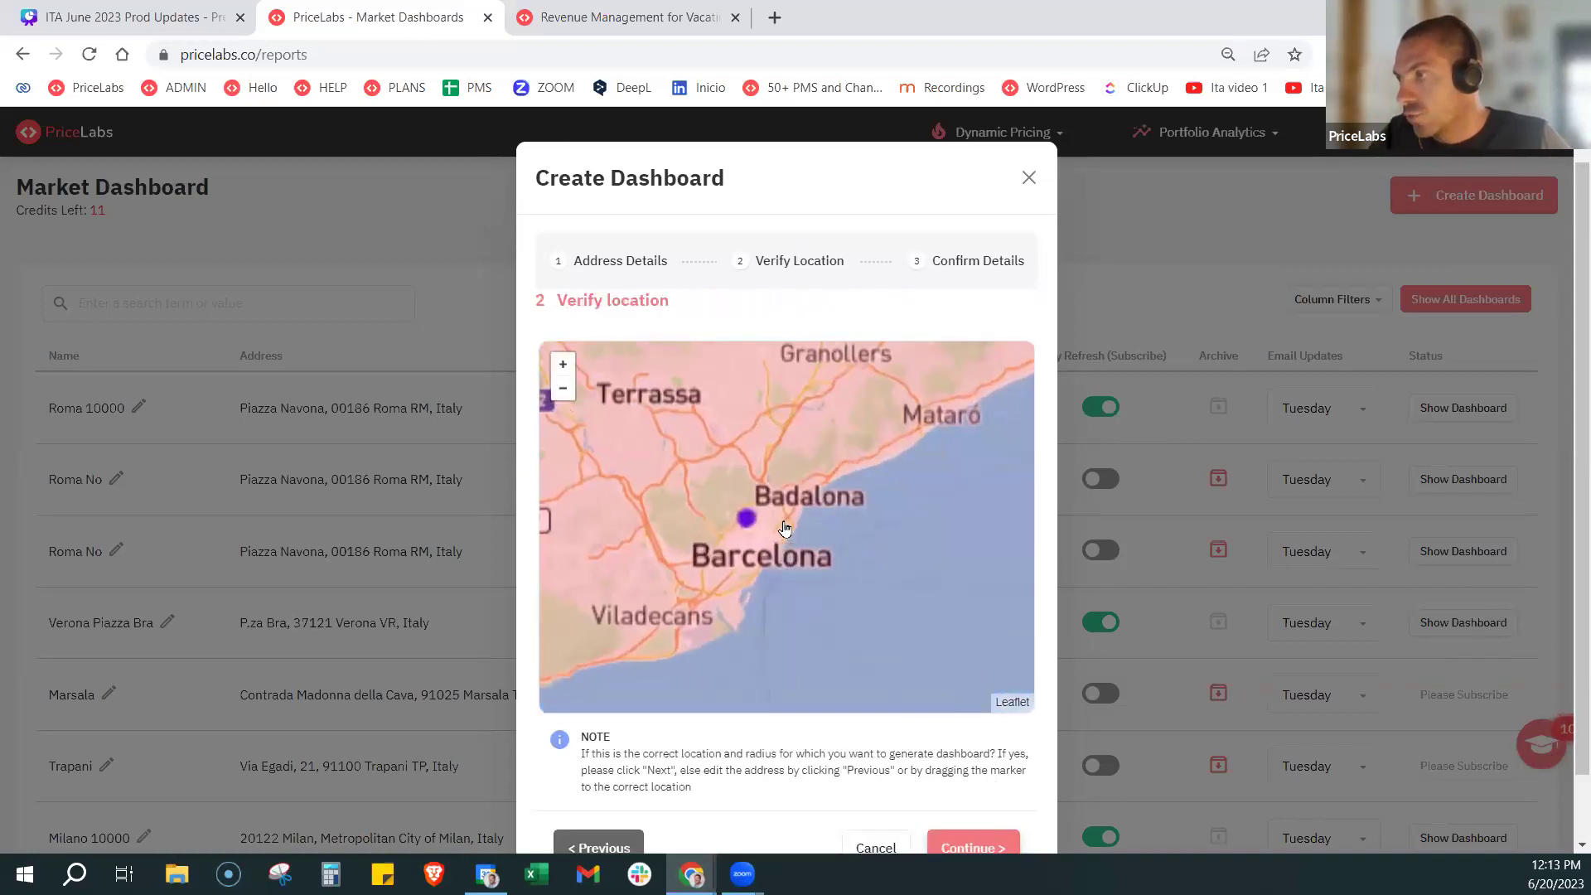
pyautogui.scroll(-5, 703, 531)
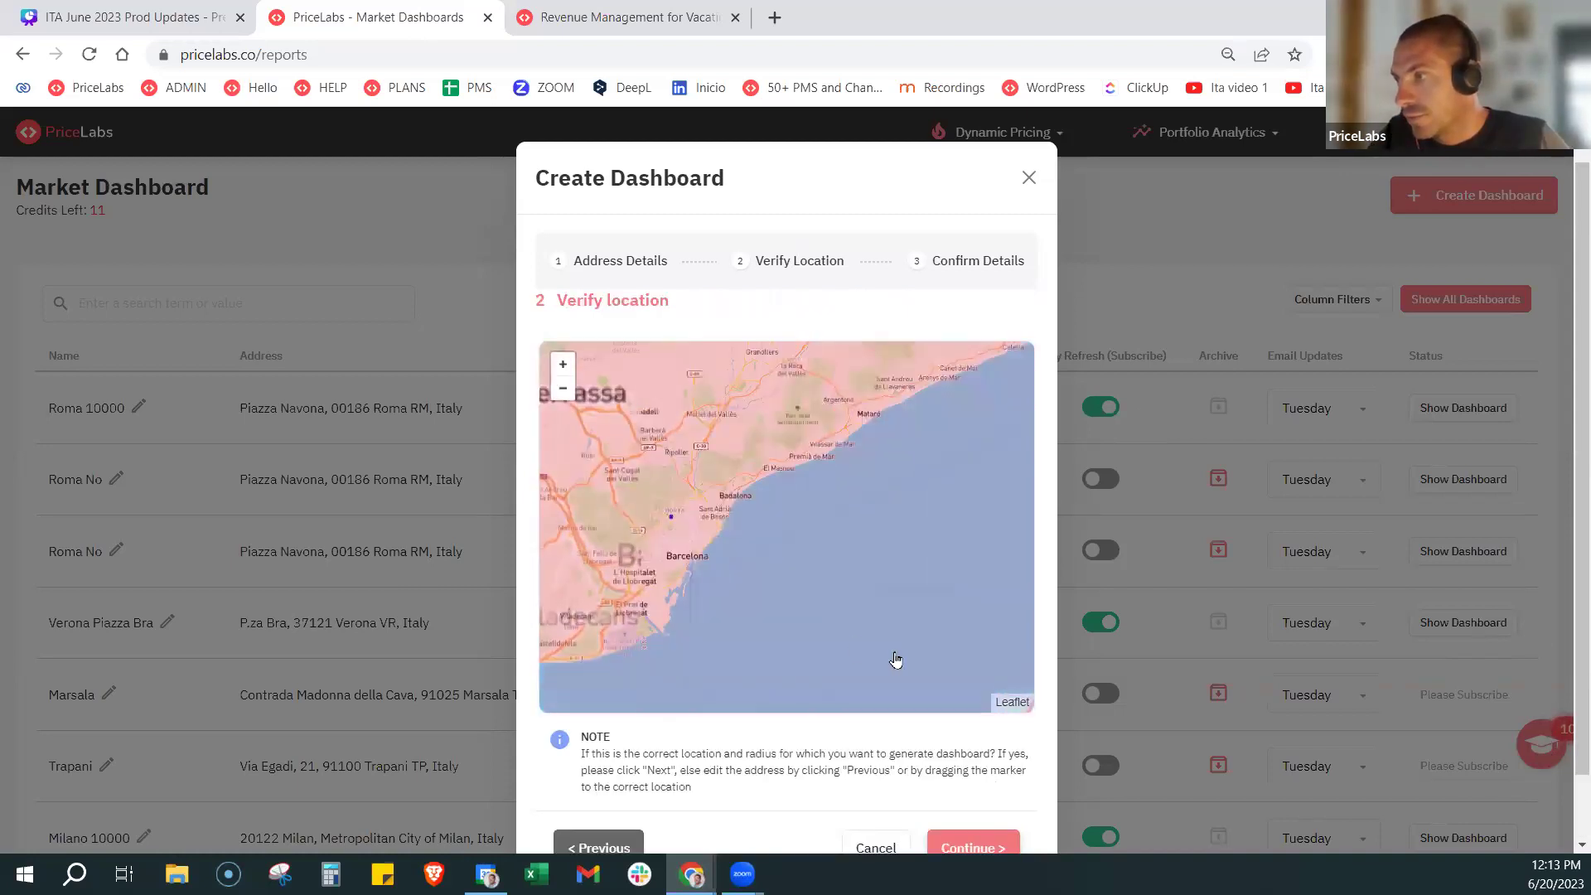
pyautogui.click(980, 846)
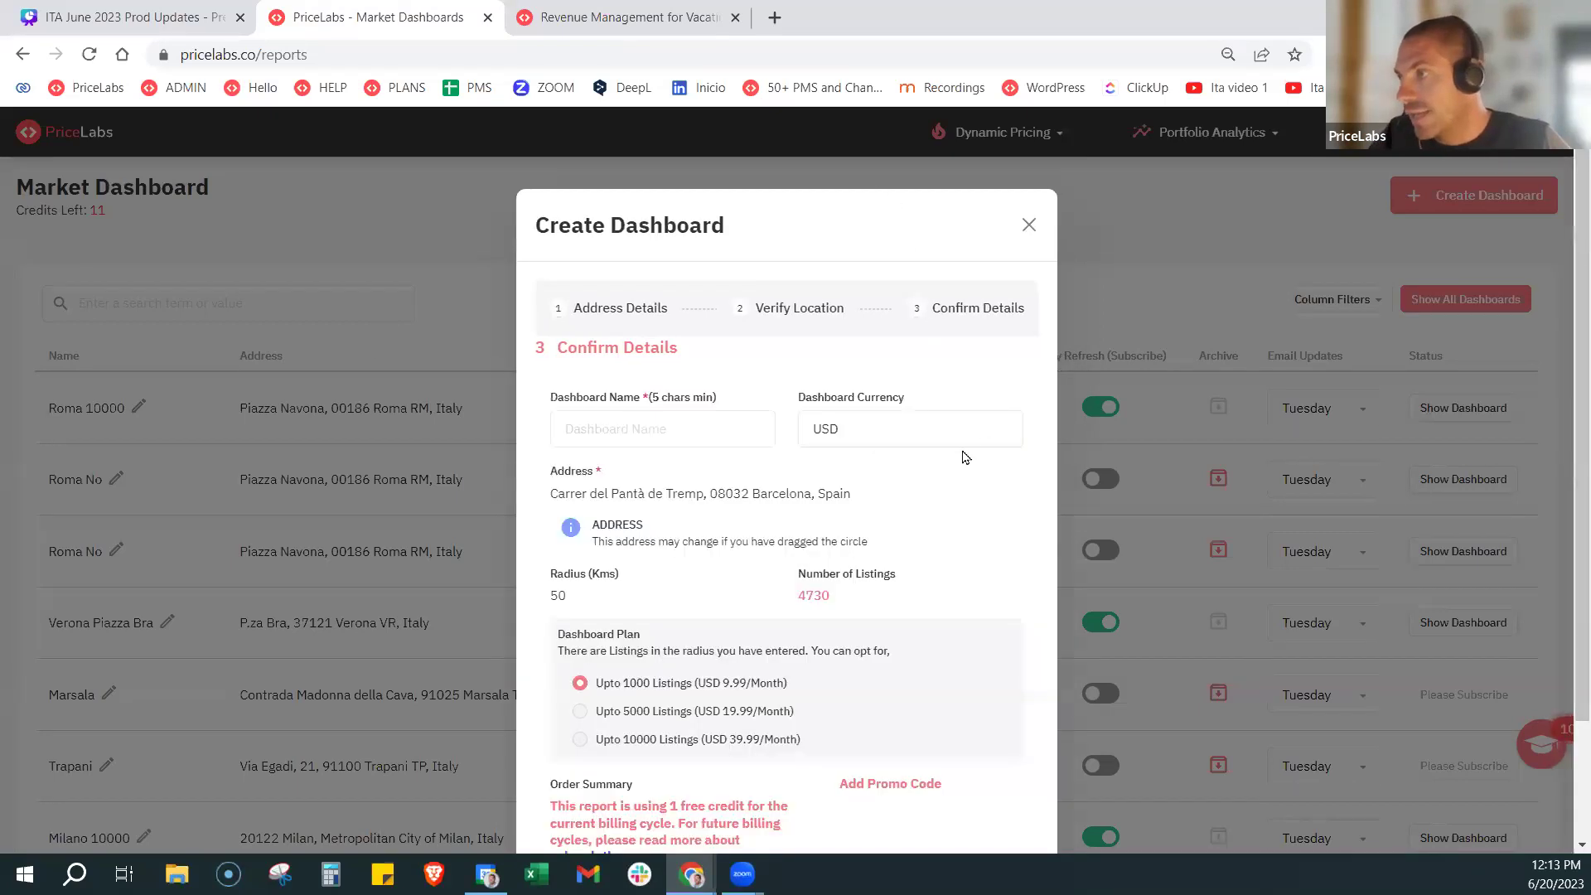
# Name the dashboard "test", set its currency to EUR and choose the "Upto 10000 Listings" plan
pyautogui.click(695, 313)
pyautogui.write('test')
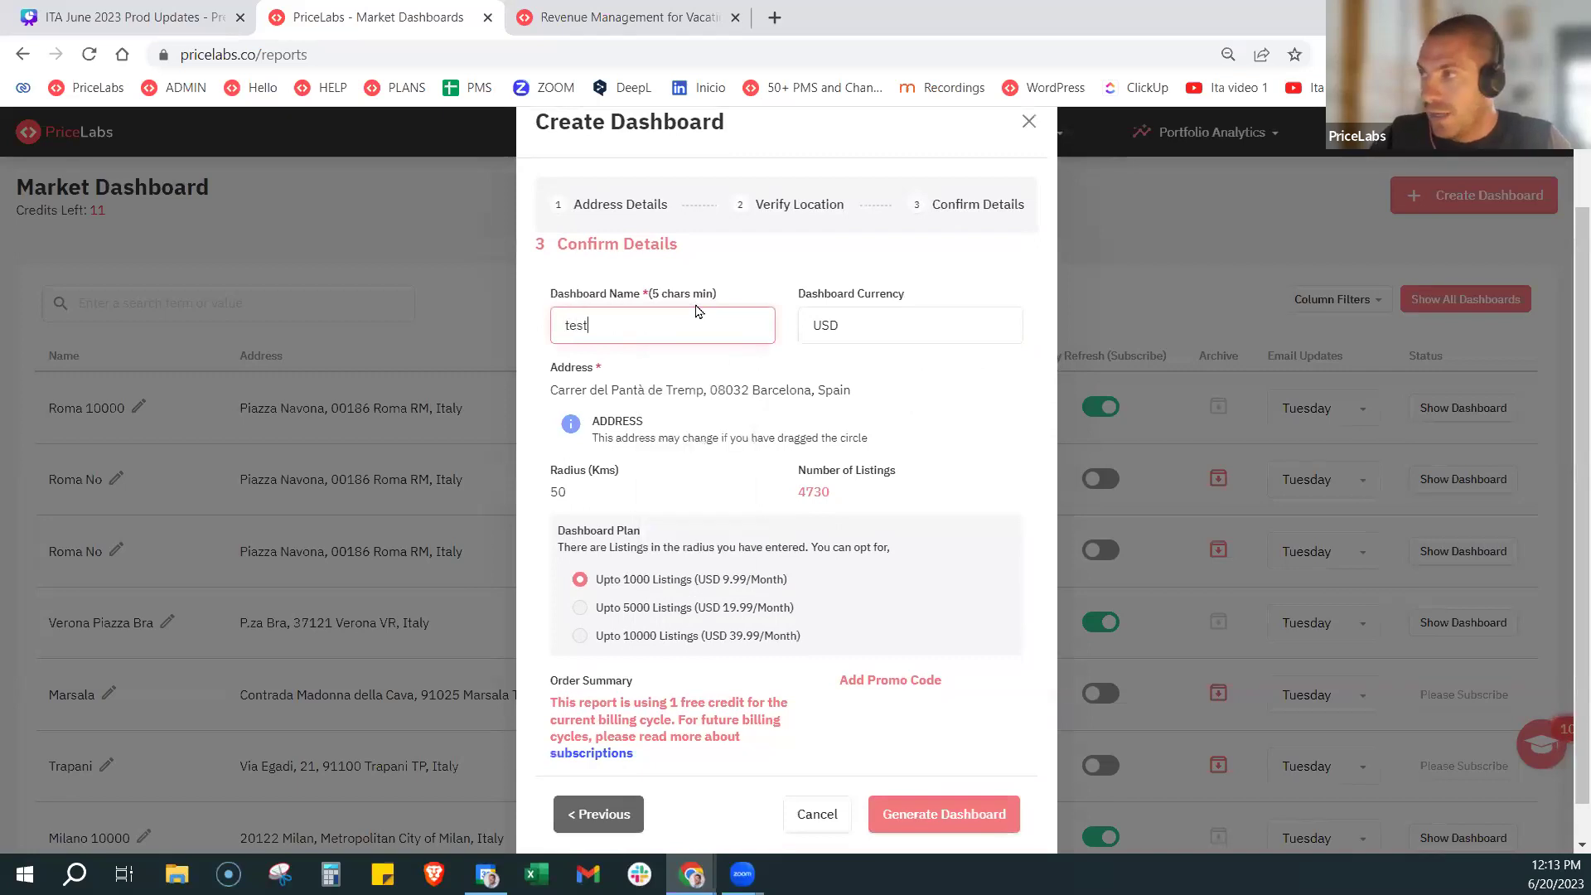
pyautogui.click(916, 336)
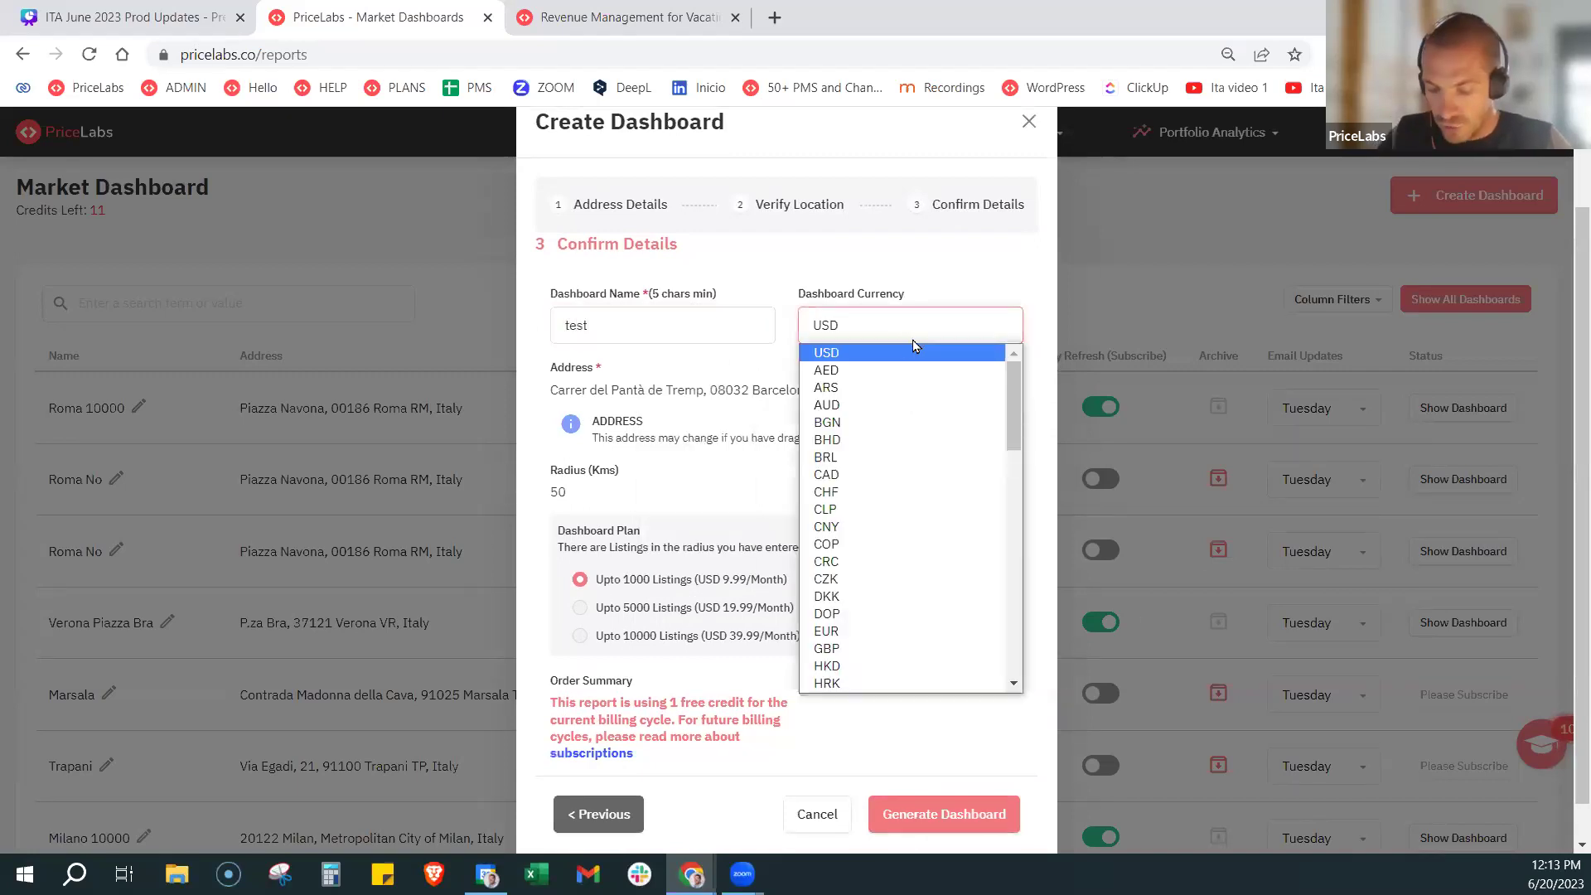
pyautogui.press('e')
pyautogui.press('Return')
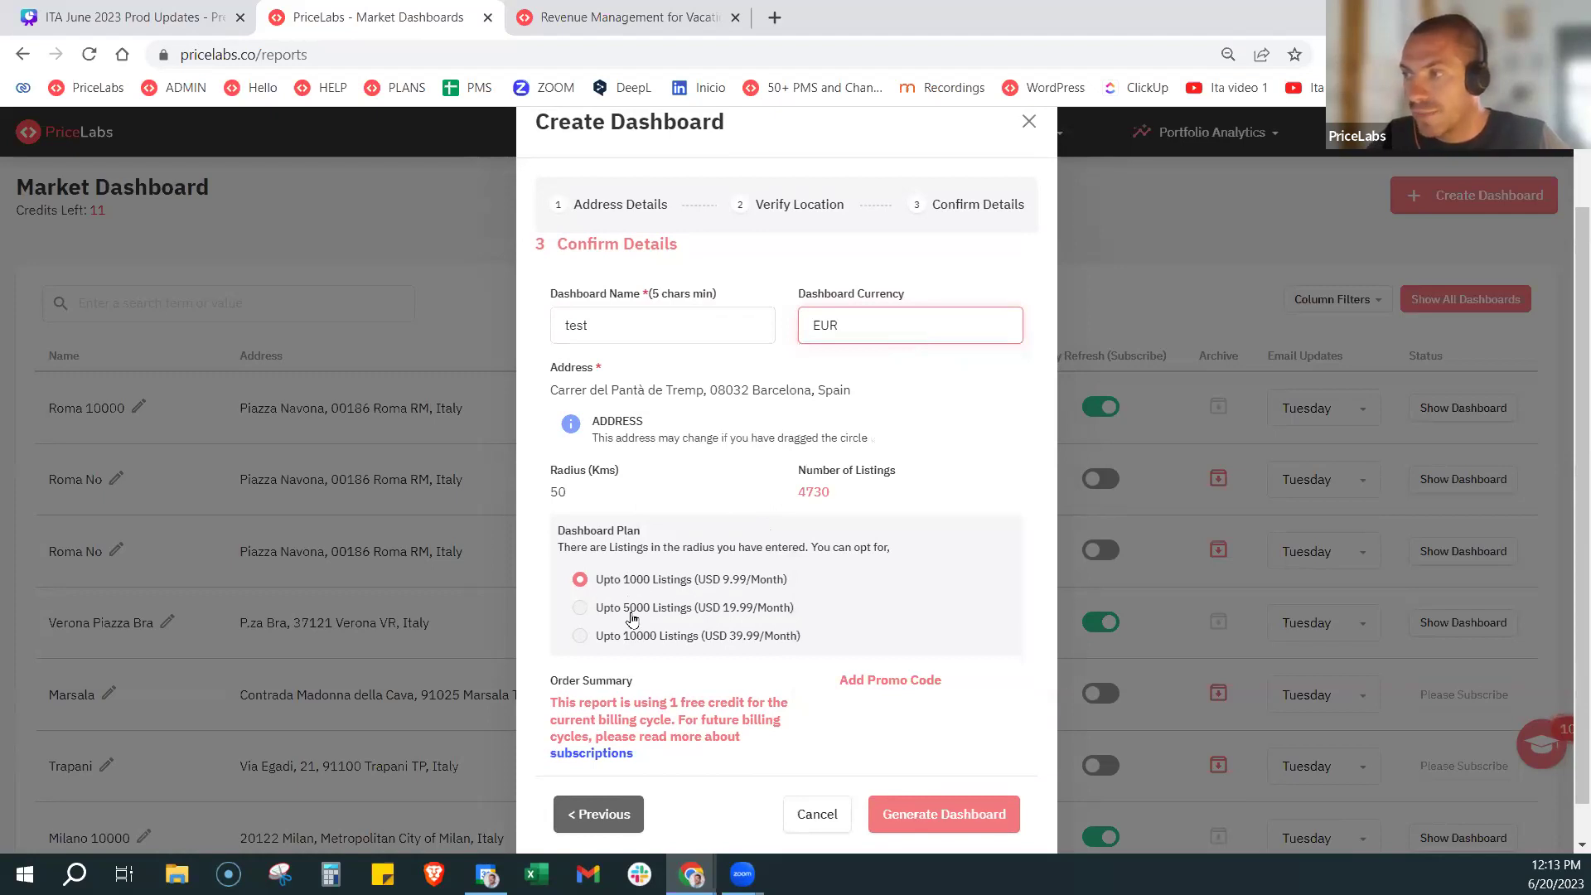
pyautogui.click(580, 639)
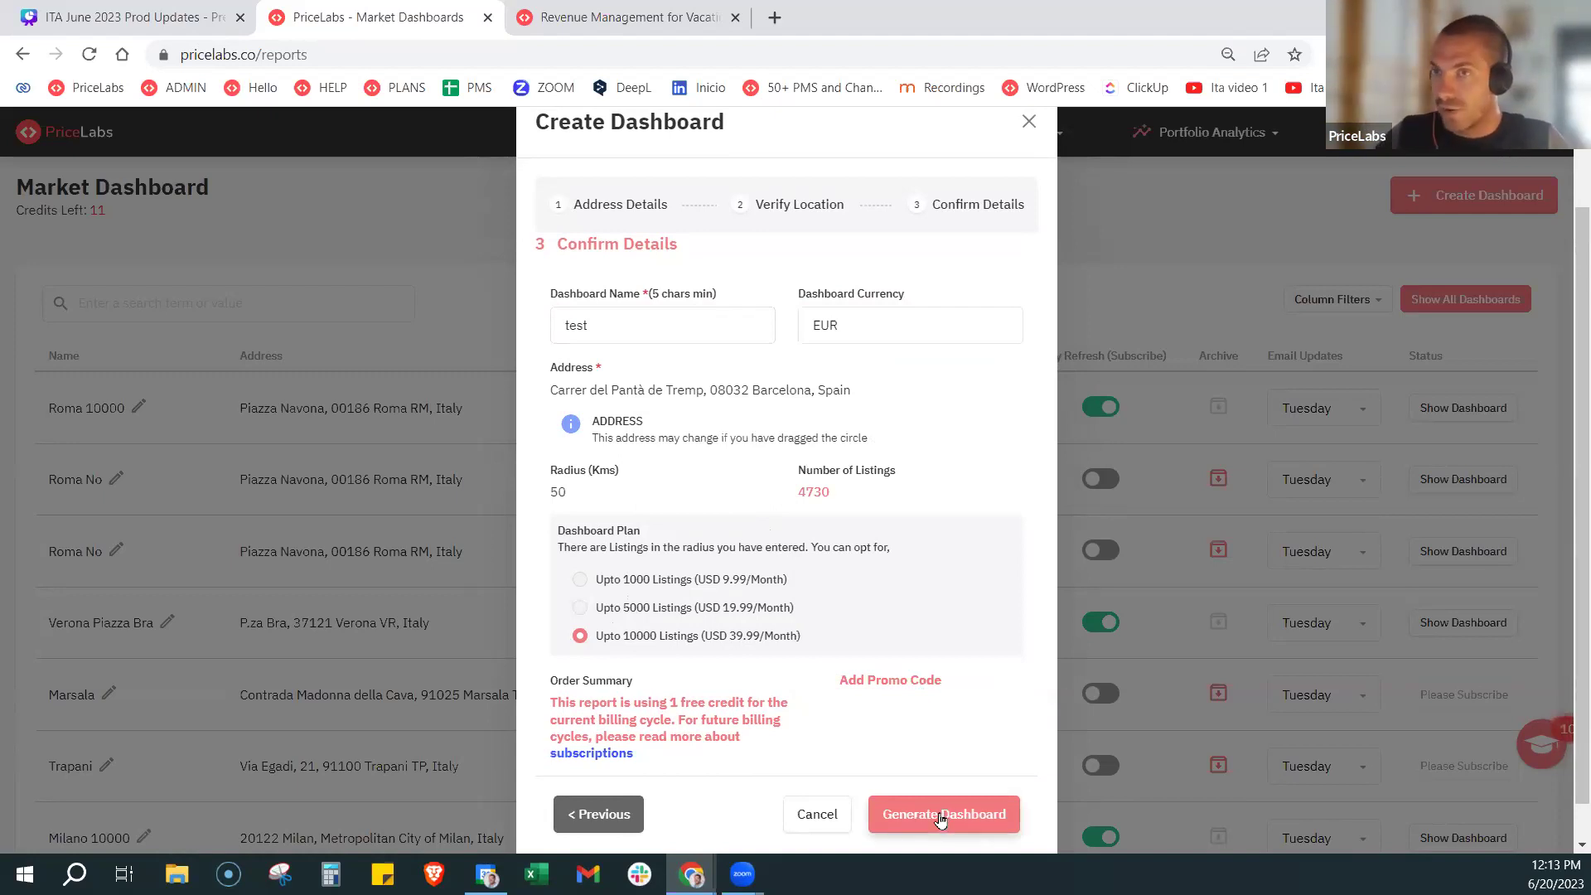
# Examine the KPIs and the listing location map of the "Roma 10000" market dashboard
pyautogui.click(605, 12)
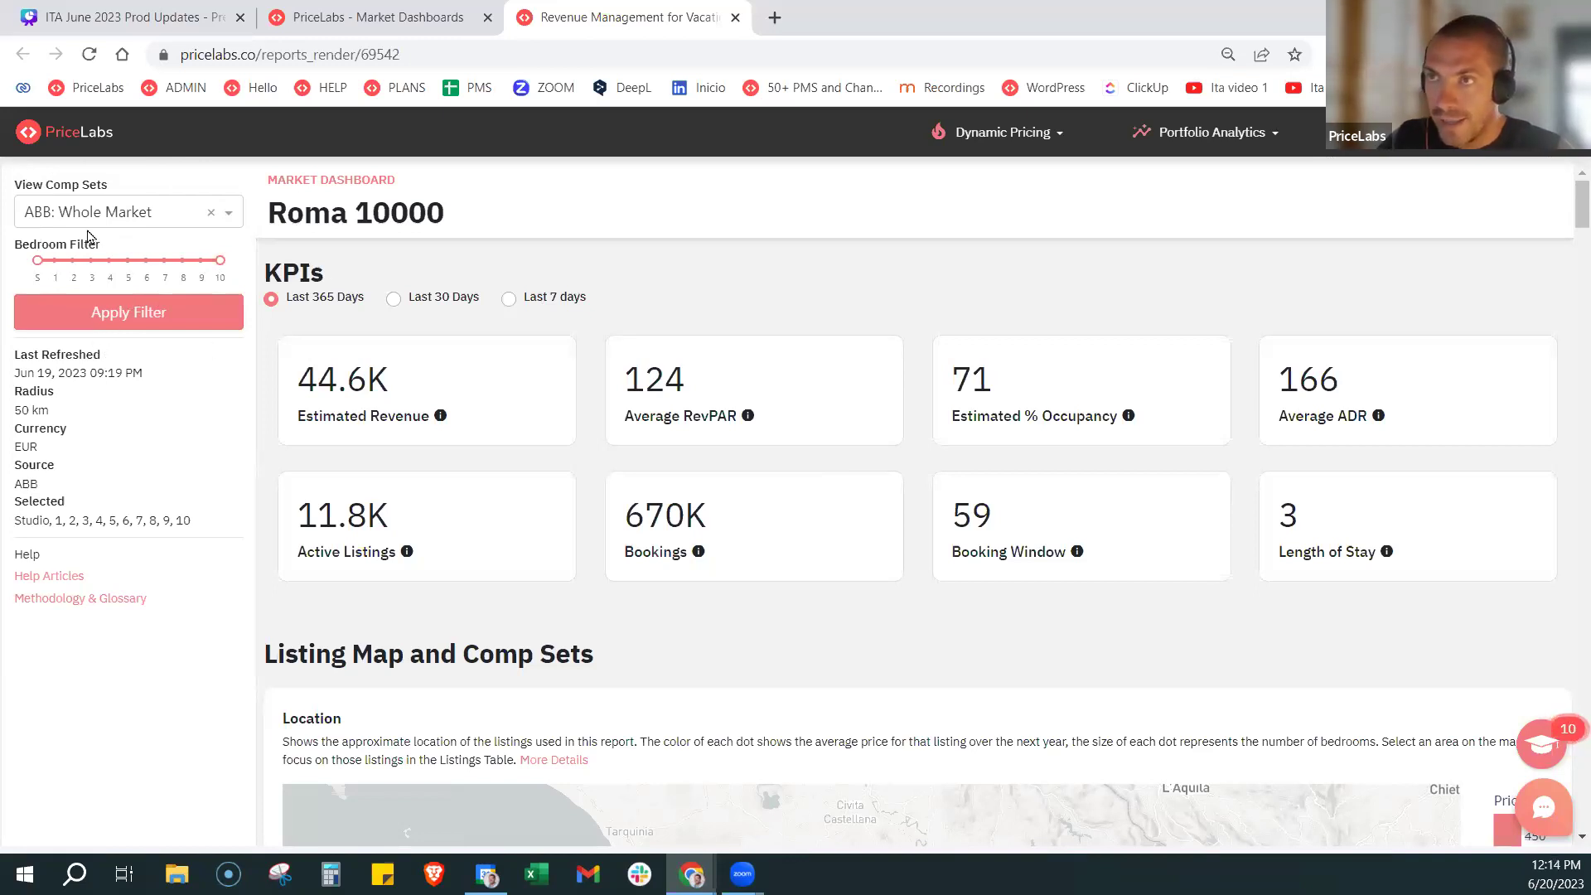
pyautogui.scroll(-4, 1135, 547)
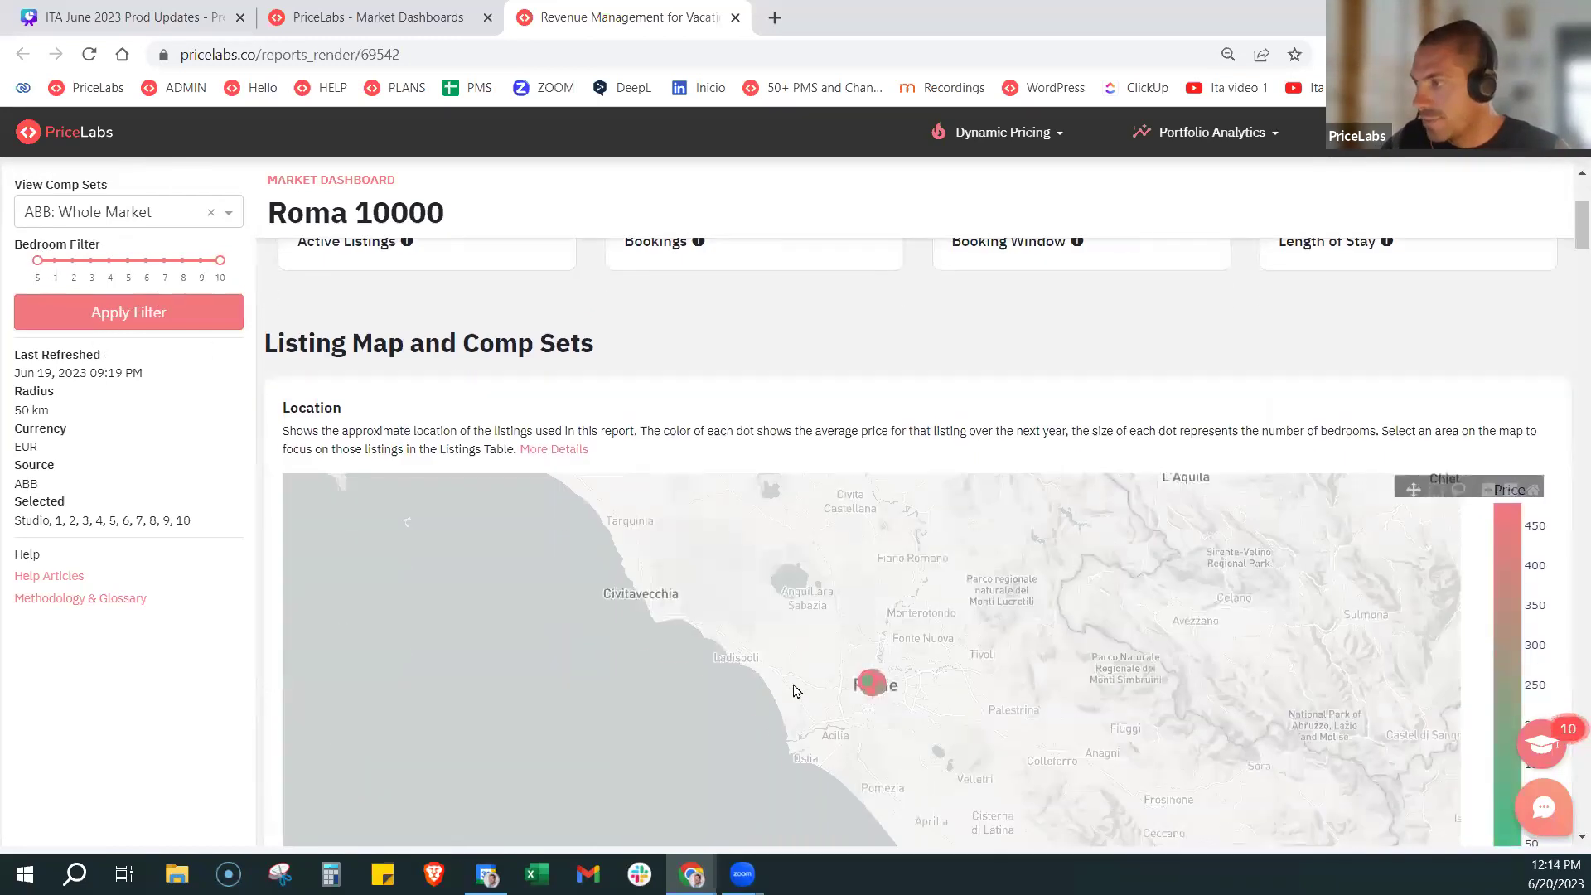
pyautogui.scroll(-3, 1235, 414)
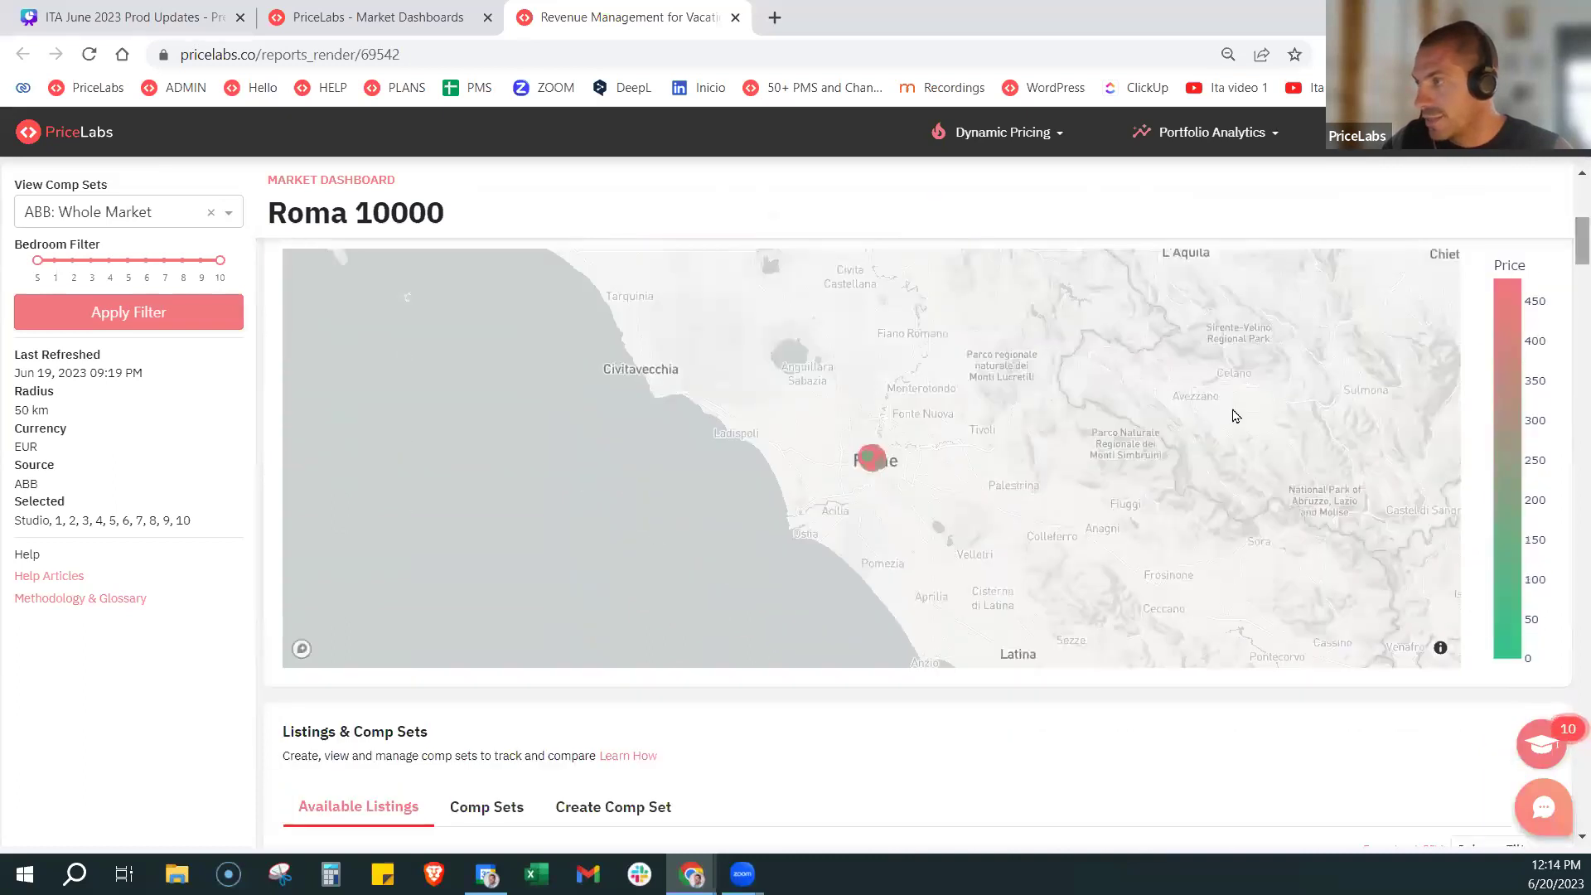
# Examine the individual listings on the location map around Rome's historic centre, including their prices and occupancy
pyautogui.scroll(5, 870, 455)
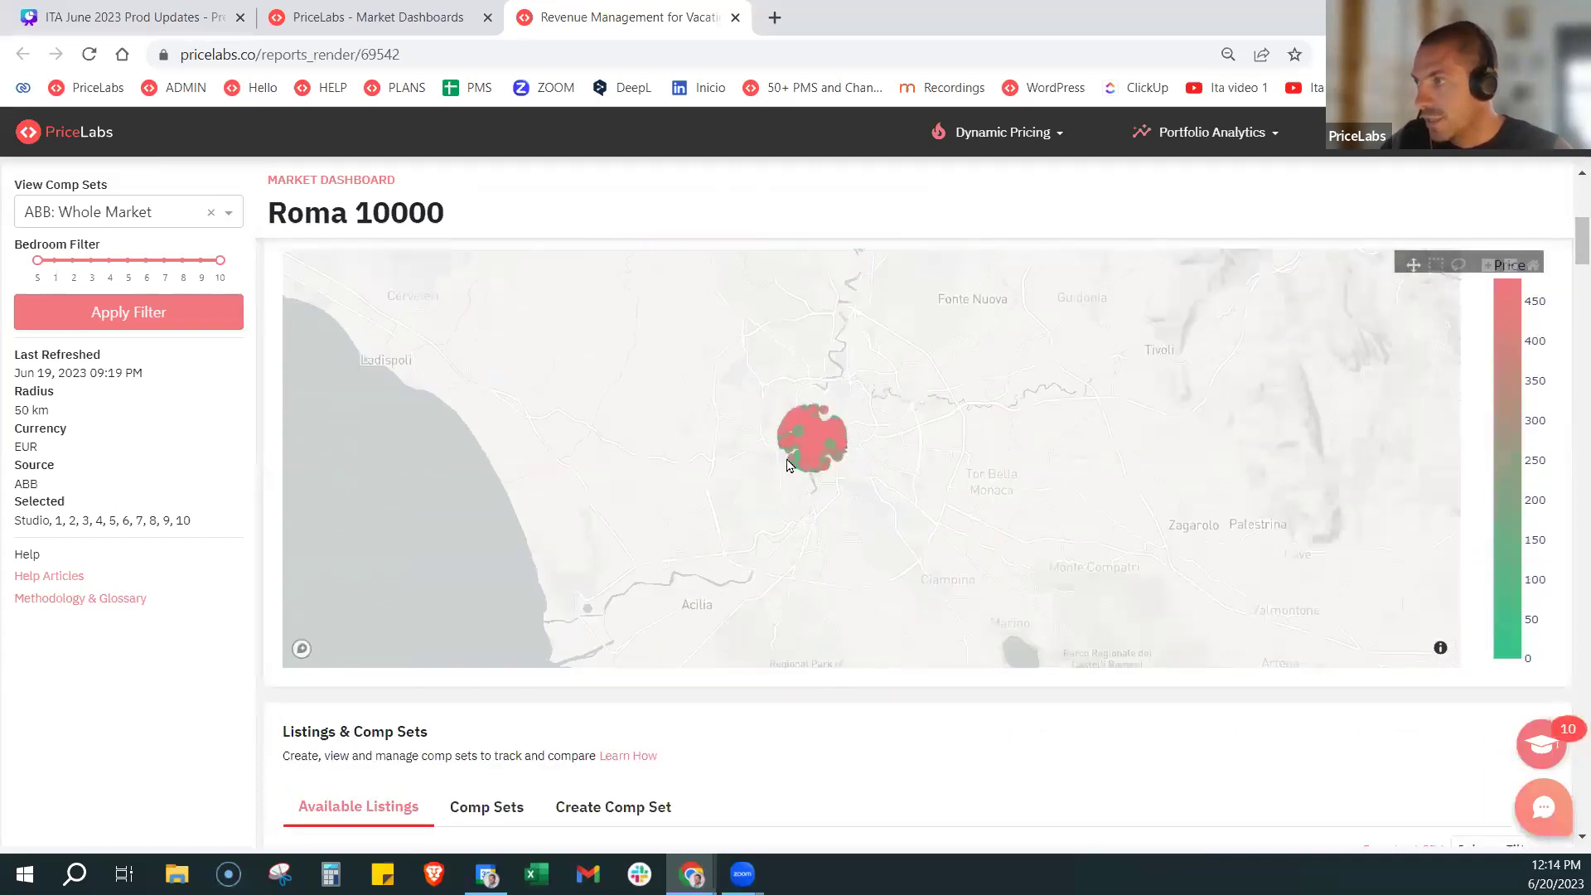
pyautogui.scroll(5, 788, 465)
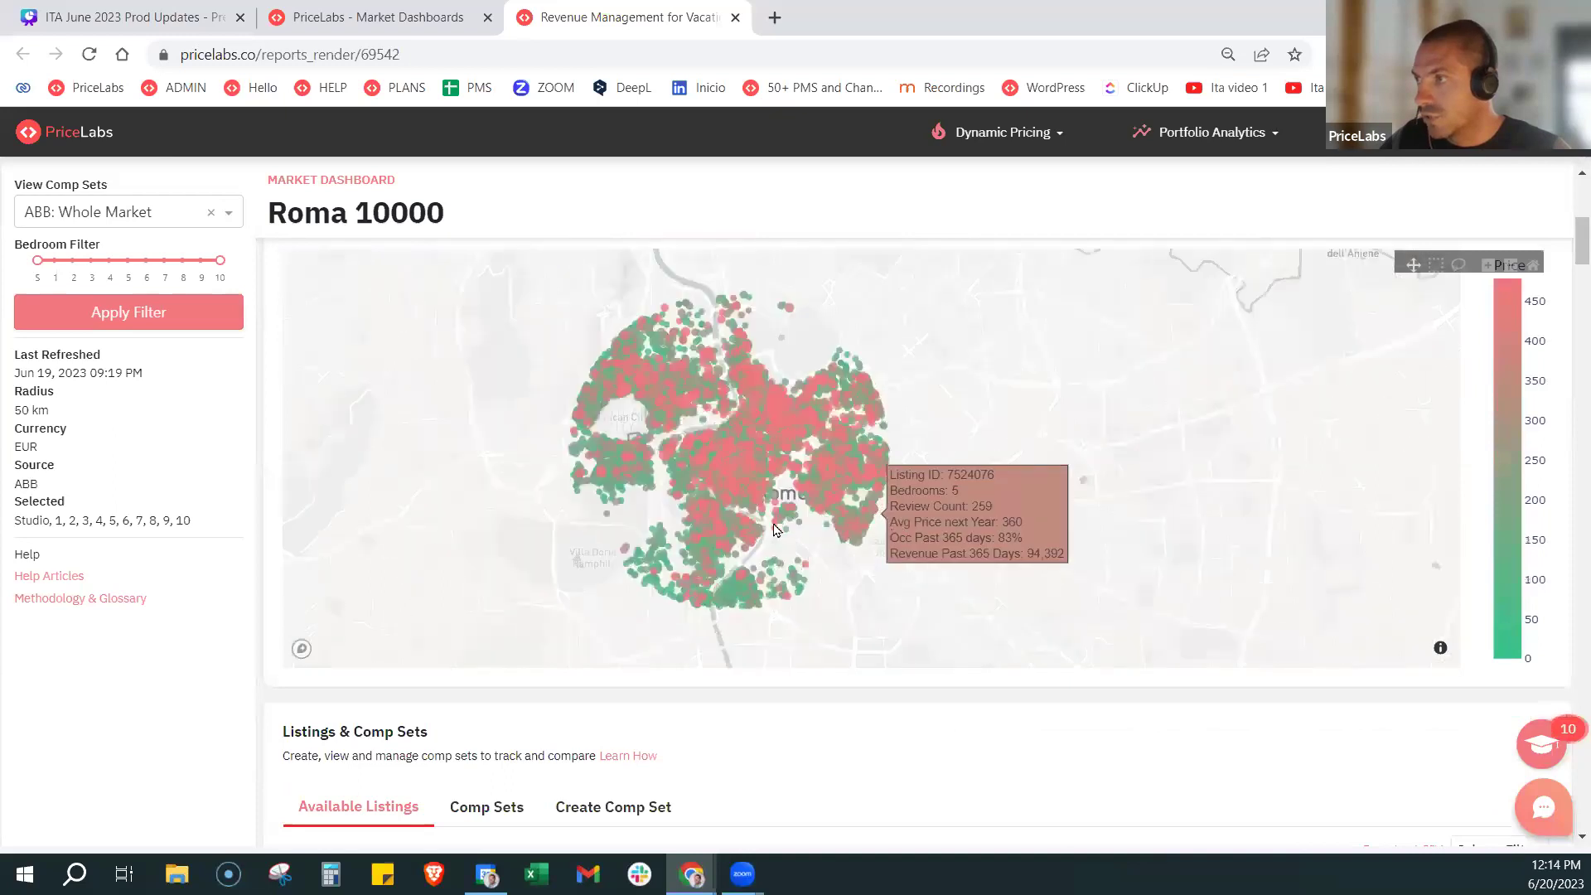
pyautogui.scroll(5, 681, 469)
pyautogui.scroll(6, 680, 470)
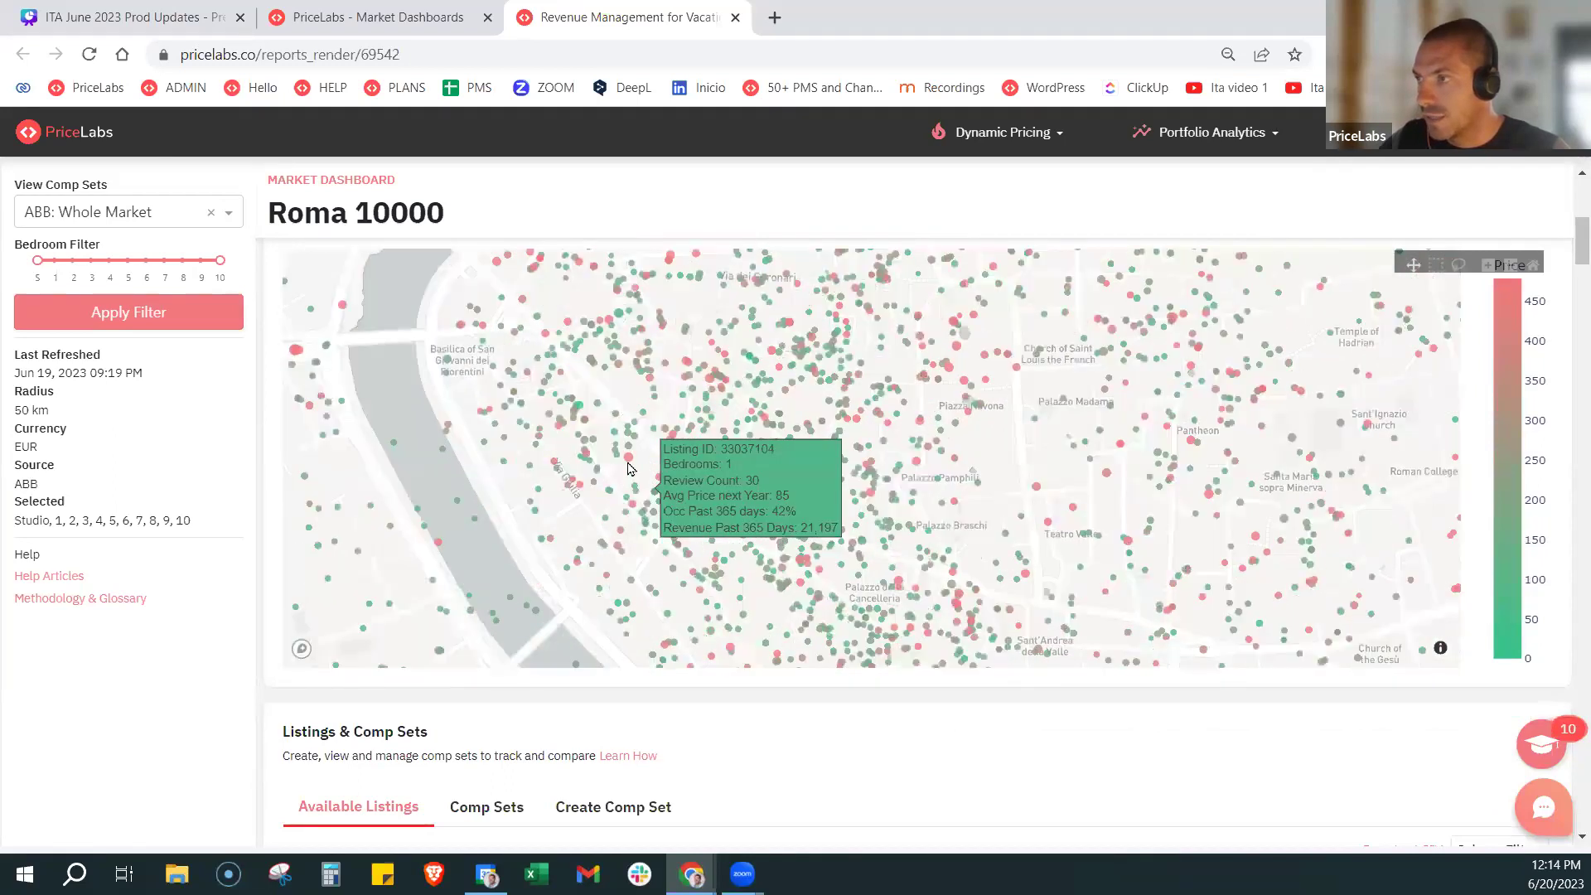
pyautogui.scroll(5, 628, 467)
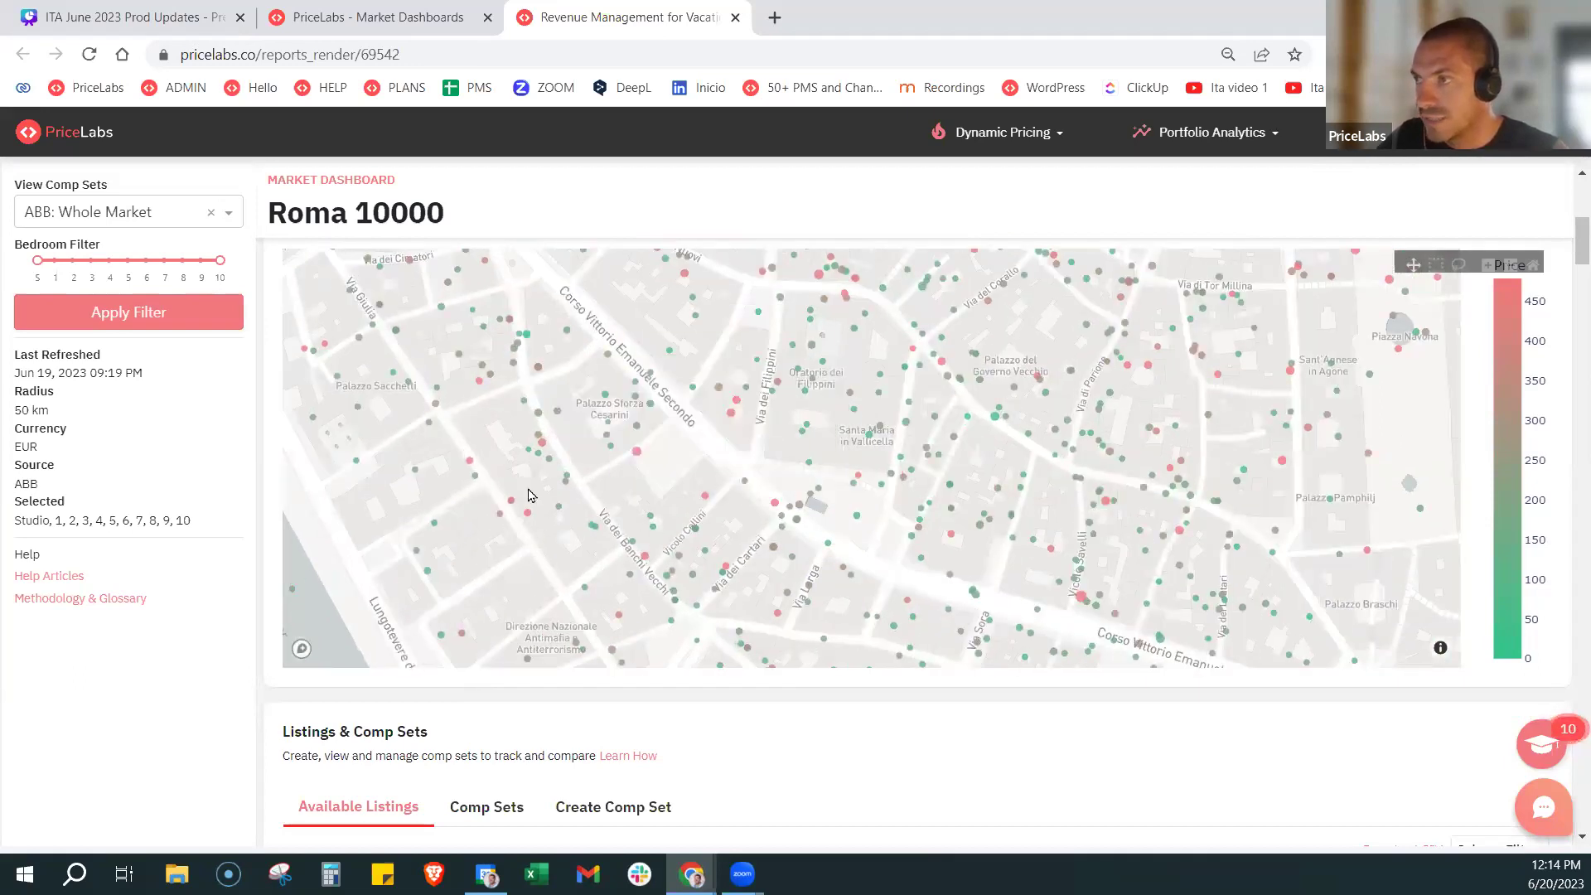
pyautogui.scroll(-1, 909, 472)
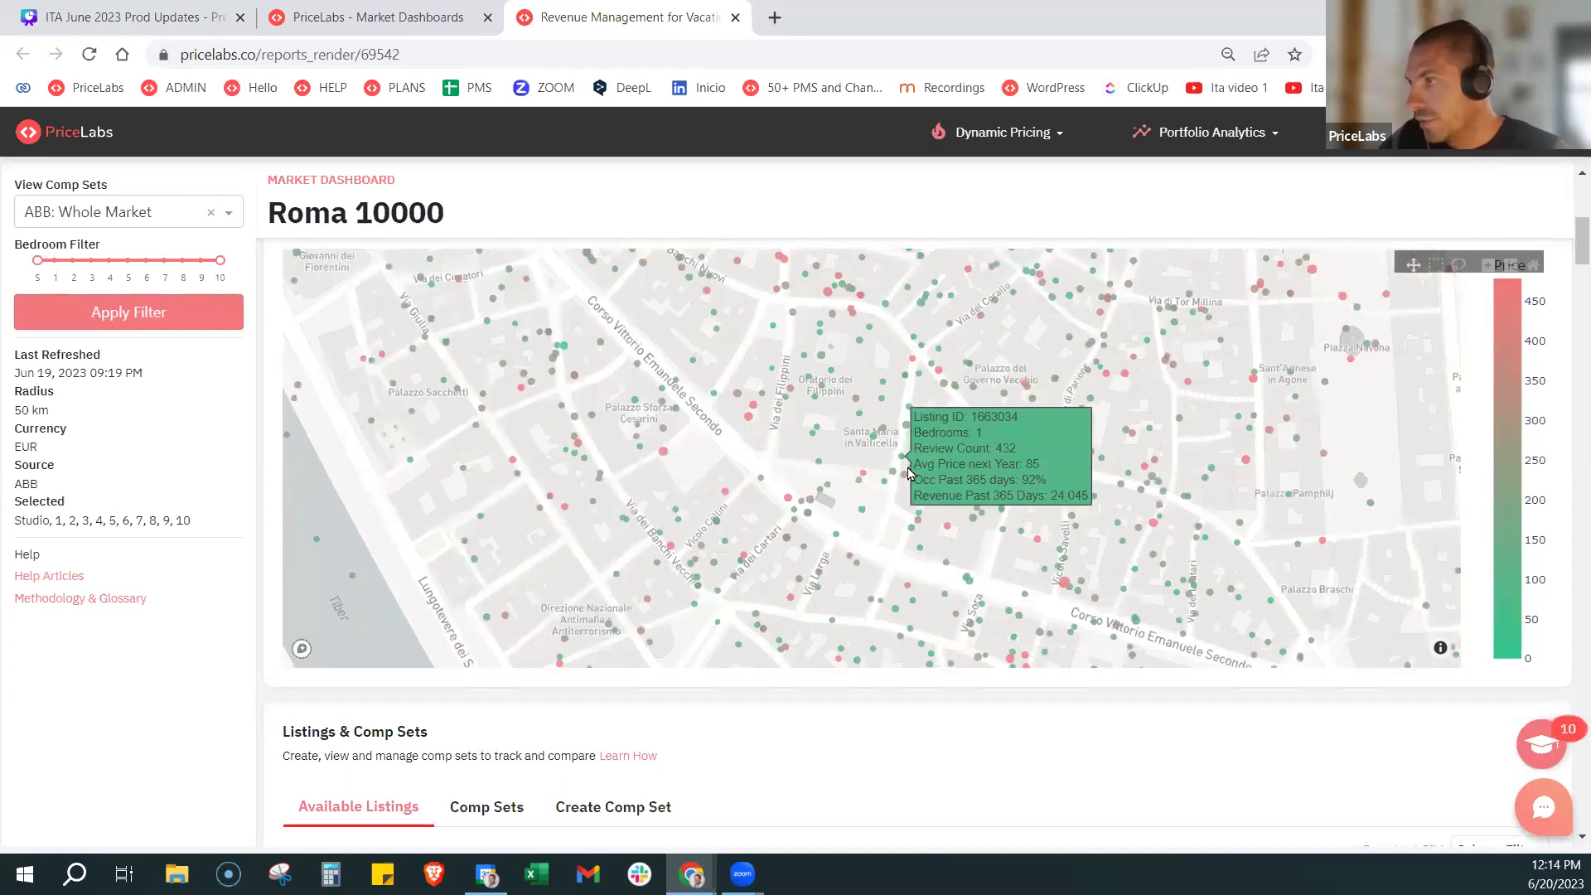
pyautogui.scroll(-3, 909, 472)
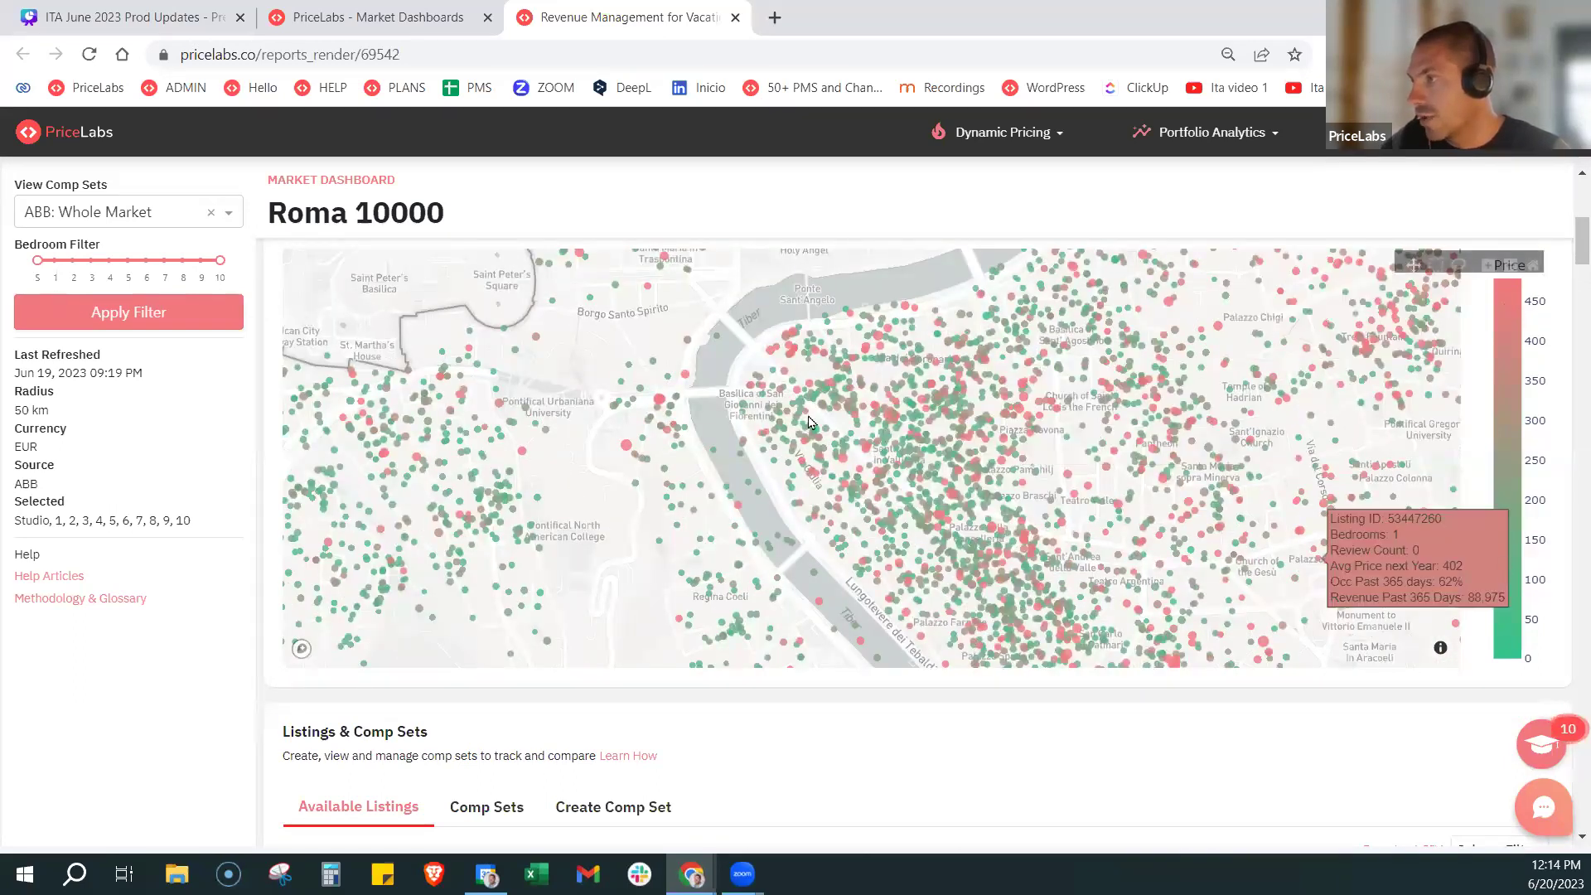
pyautogui.scroll(4, 905, 443)
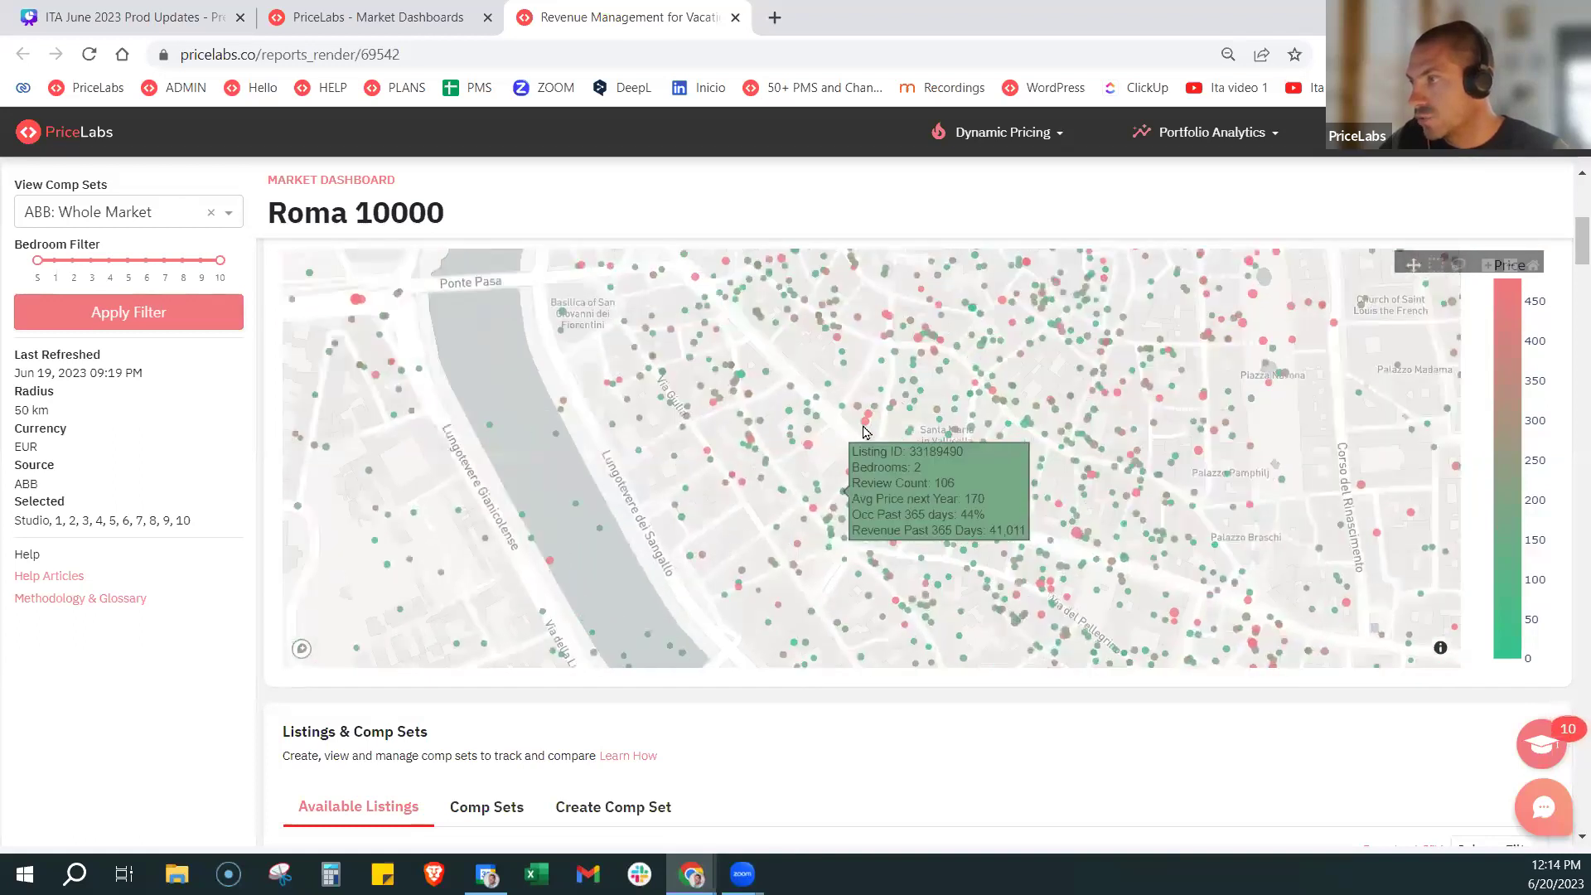
# Open the Airbnb page of a four-bedroom listing from the map, close it and return to the map's wider view
pyautogui.click(867, 425)
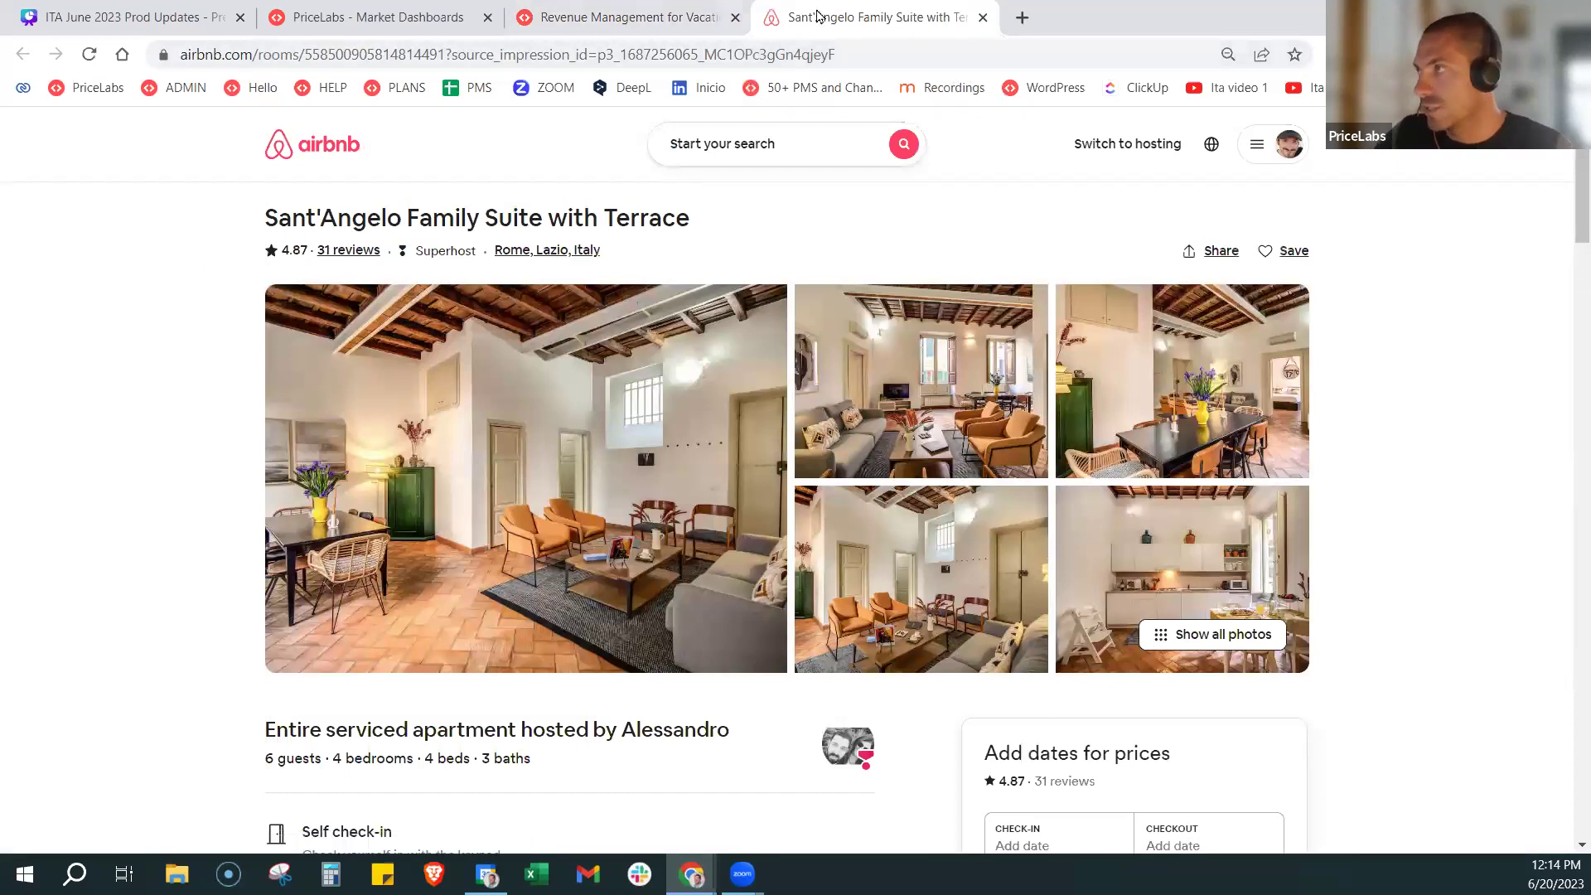
pyautogui.click(982, 18)
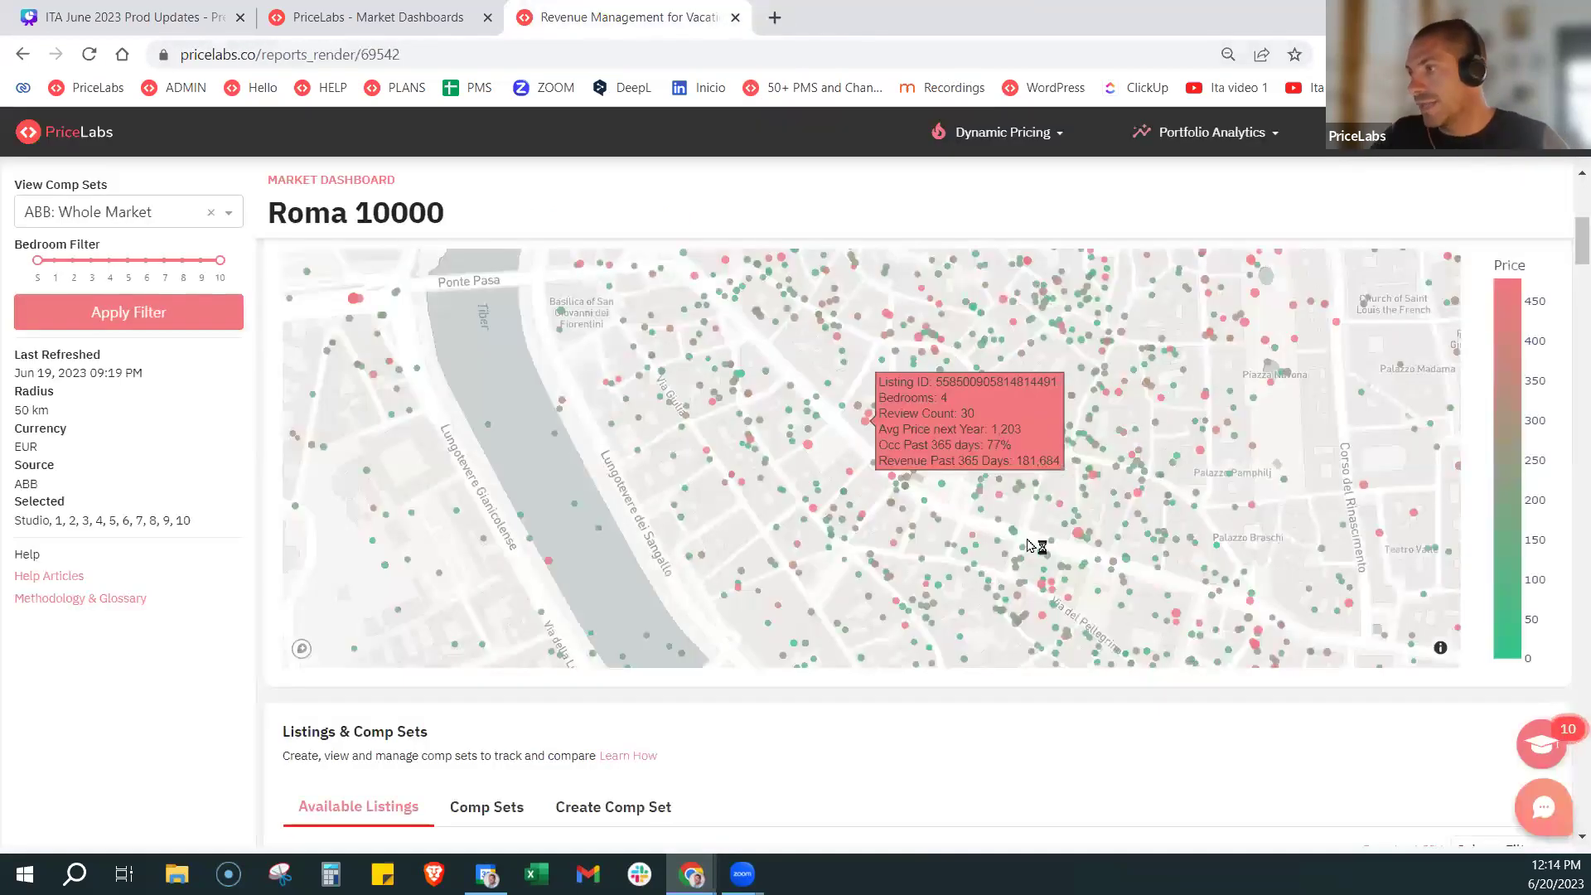
pyautogui.scroll(-5, 1027, 441)
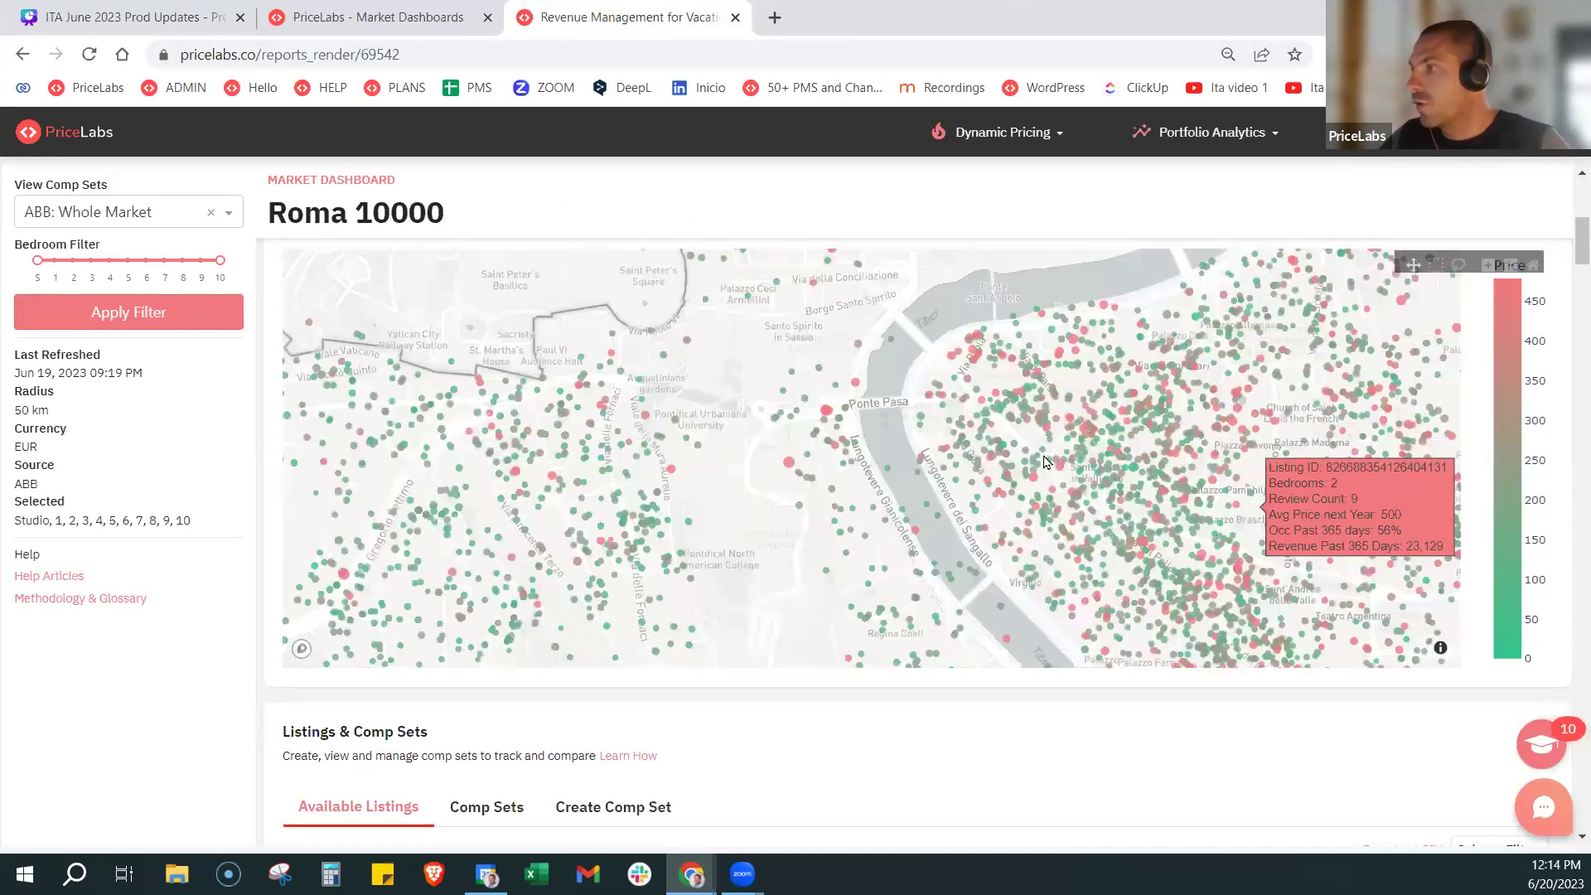
pyautogui.scroll(-5, 1027, 442)
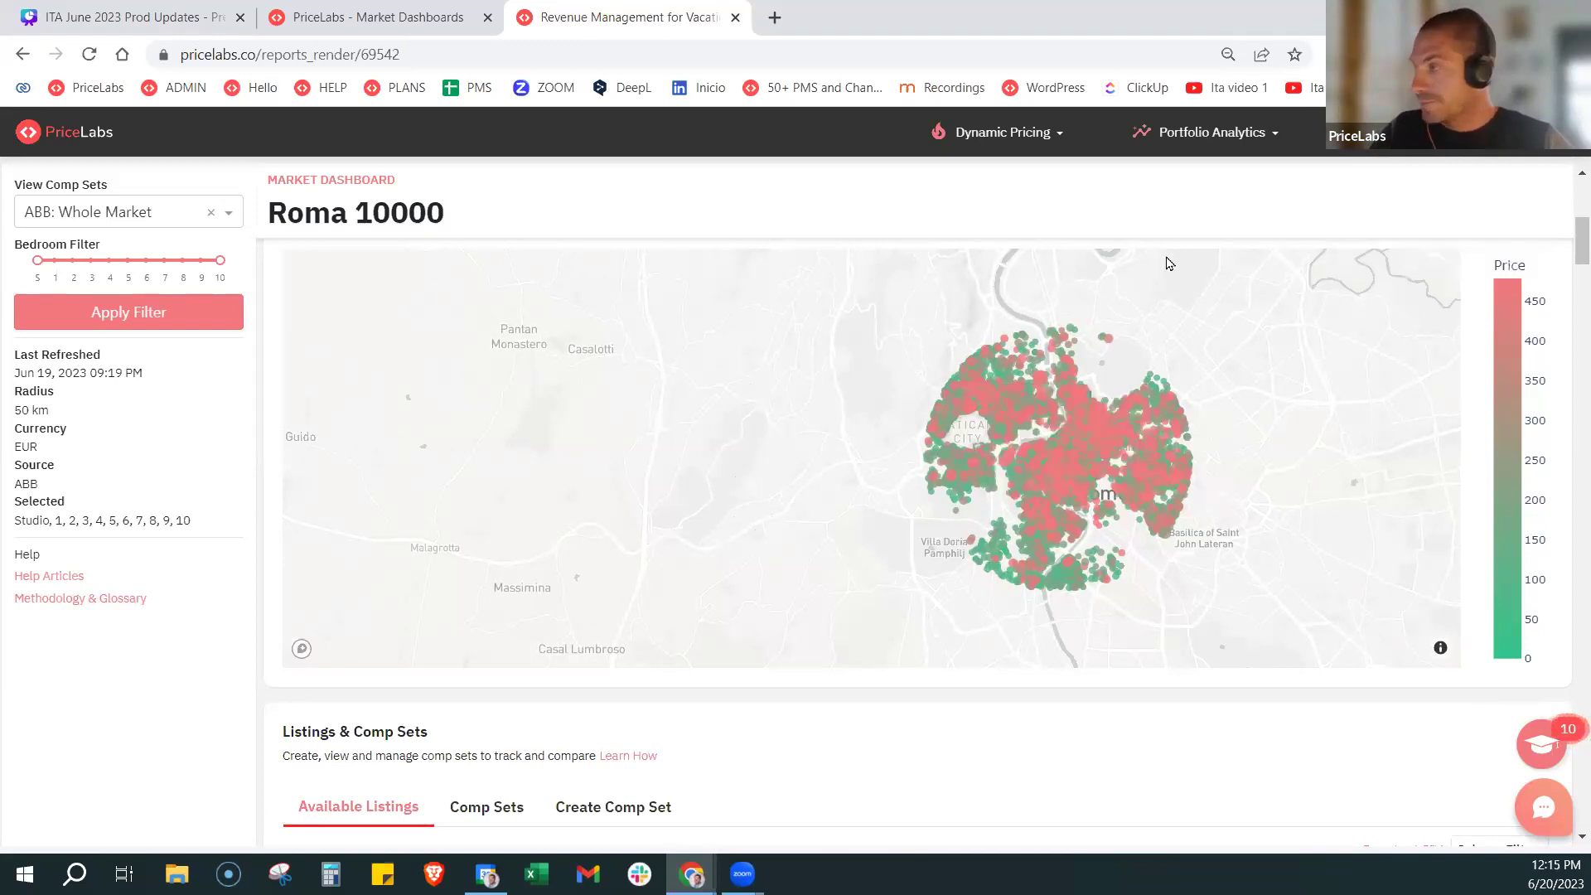
# Start creating a comp set from the dashboard's listings and name it "test1"
pyautogui.moveTo(1580, 242)
pyautogui.mouseDown()
pyautogui.moveTo(1581, 292)
pyautogui.moveTo(1580, 271)
pyautogui.mouseUp()
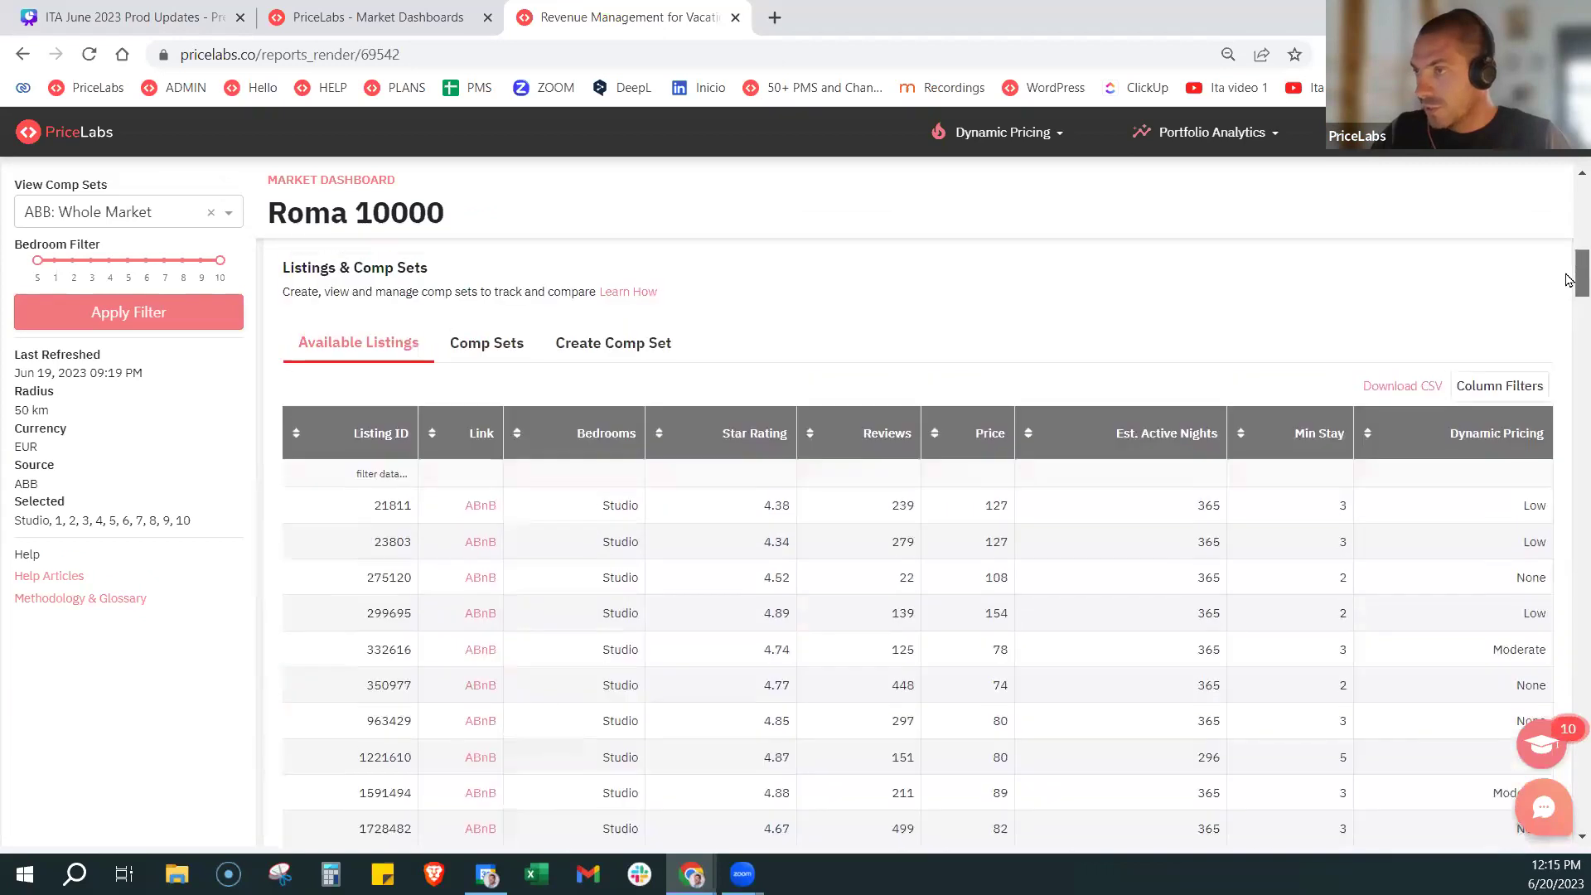
pyautogui.scroll(-1, 673, 282)
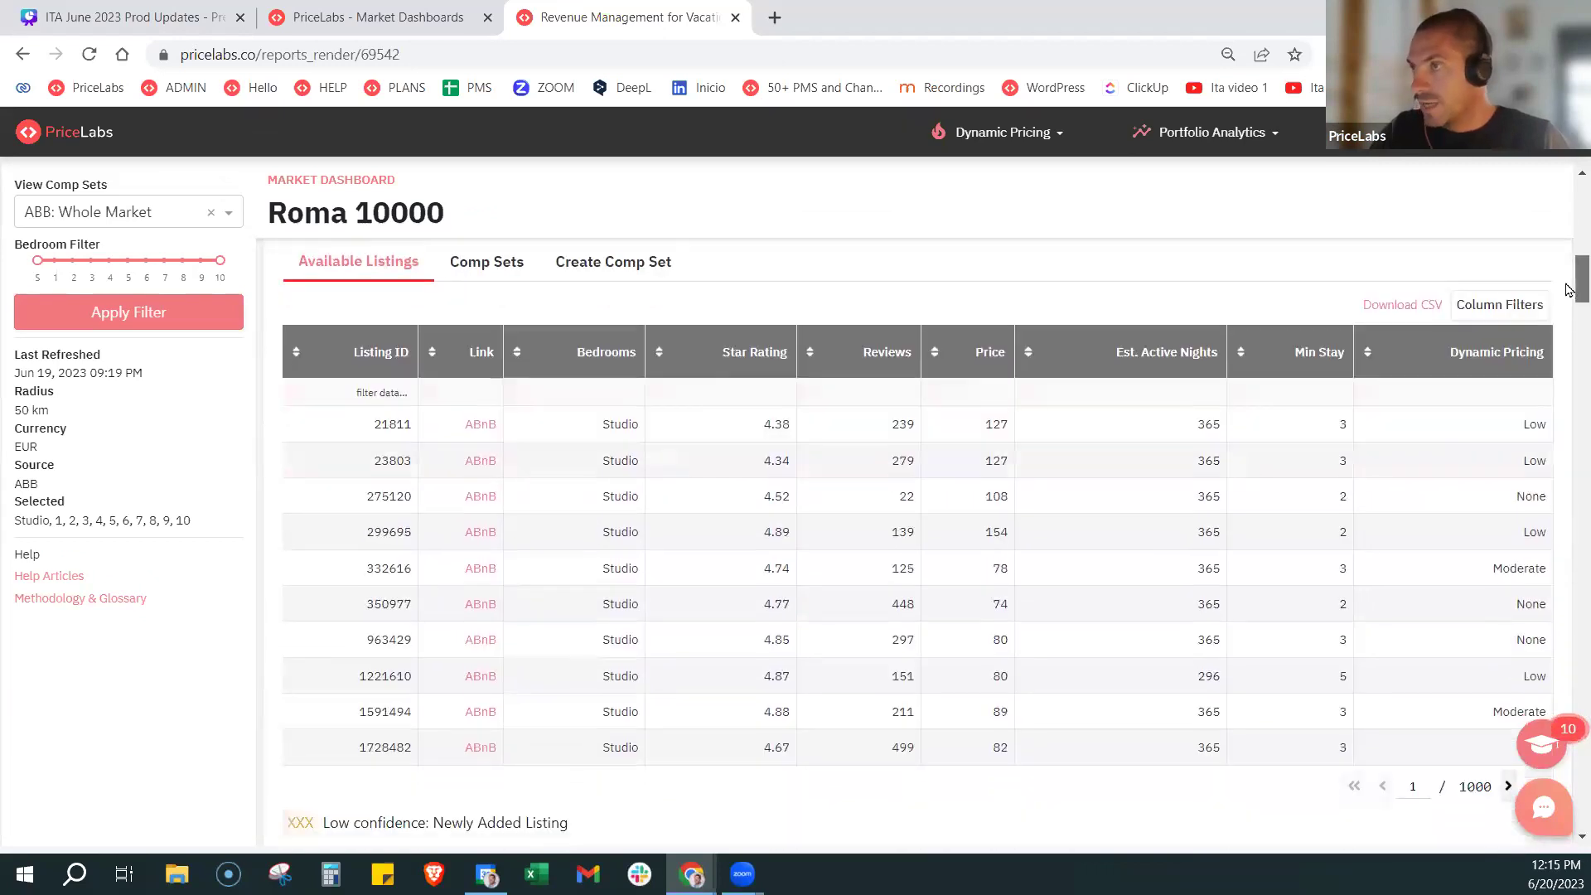
pyautogui.click(649, 252)
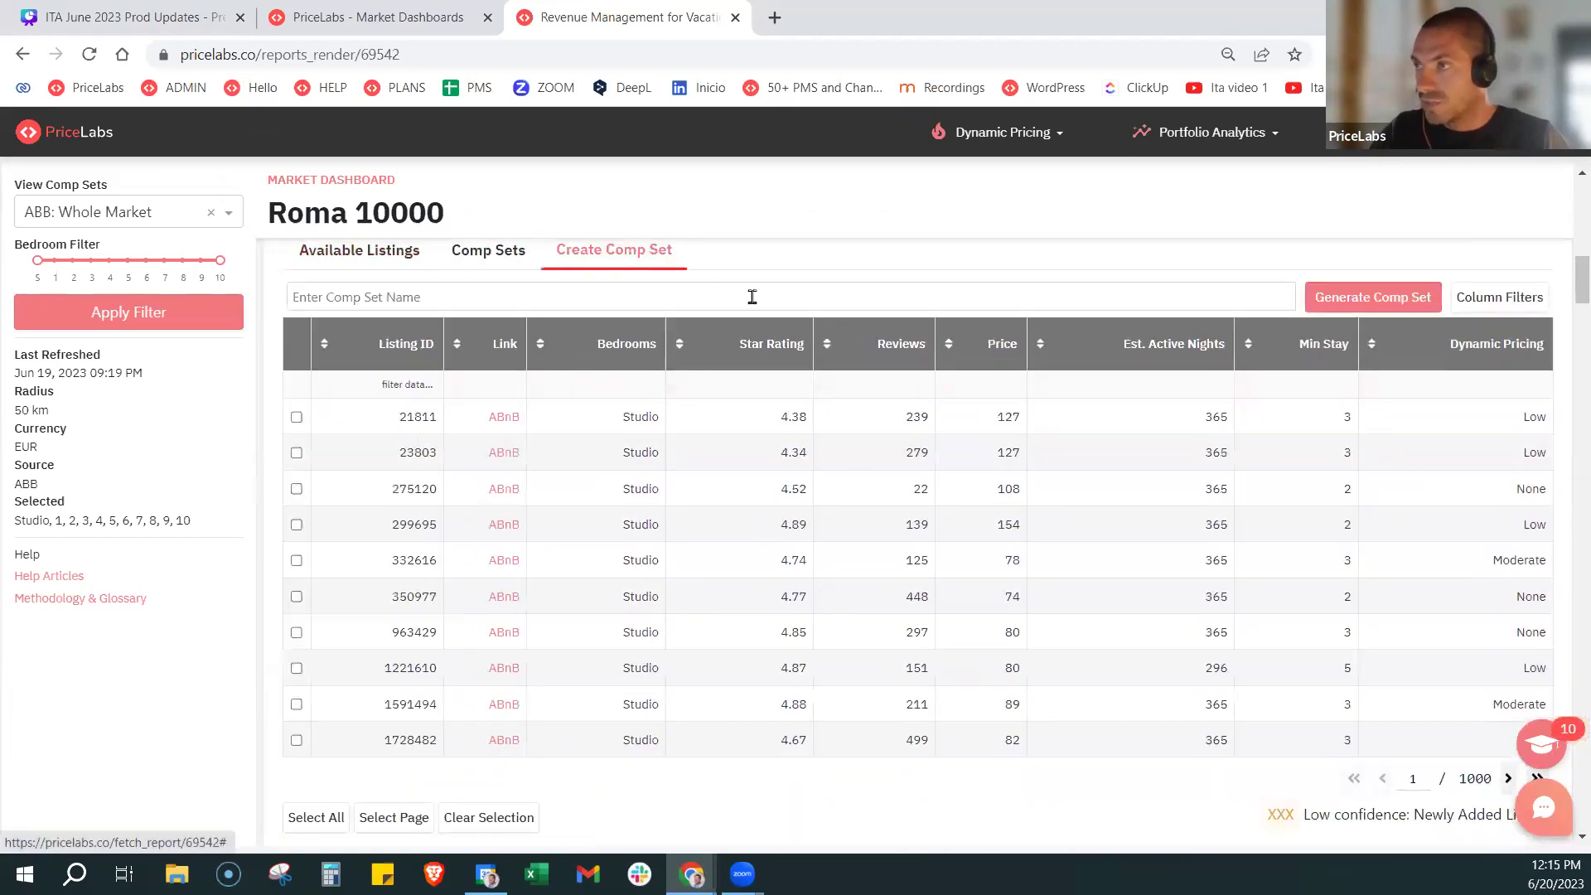
pyautogui.click(490, 292)
pyautogui.write('test1')
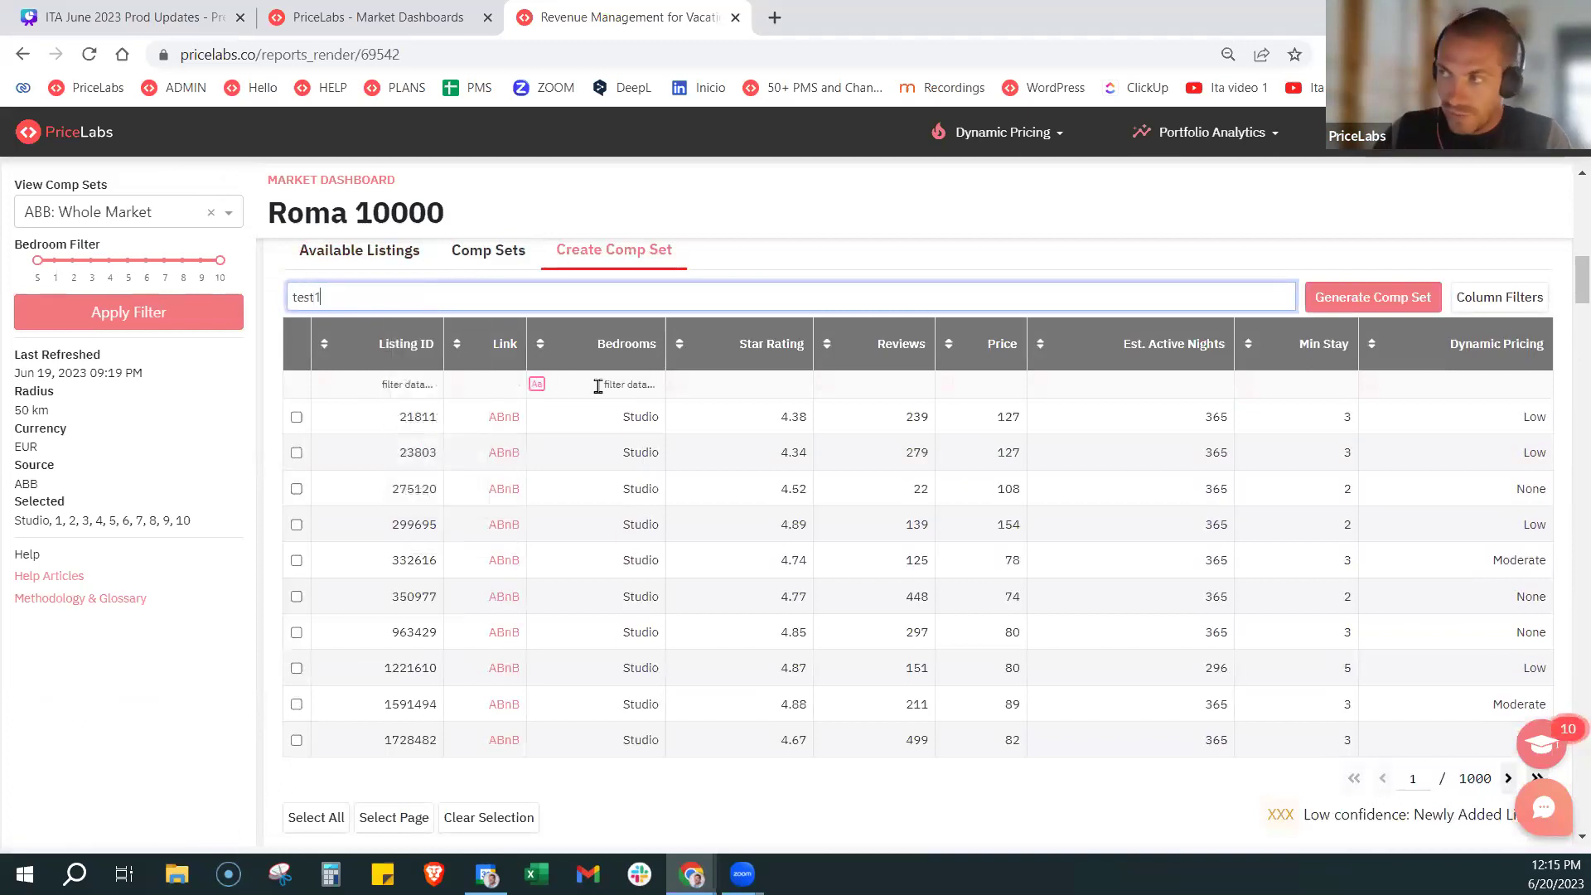
# Filter the comp set listings to a star rating > 4, reviews > 100 and a price > 100
pyautogui.moveTo(1167, 375)
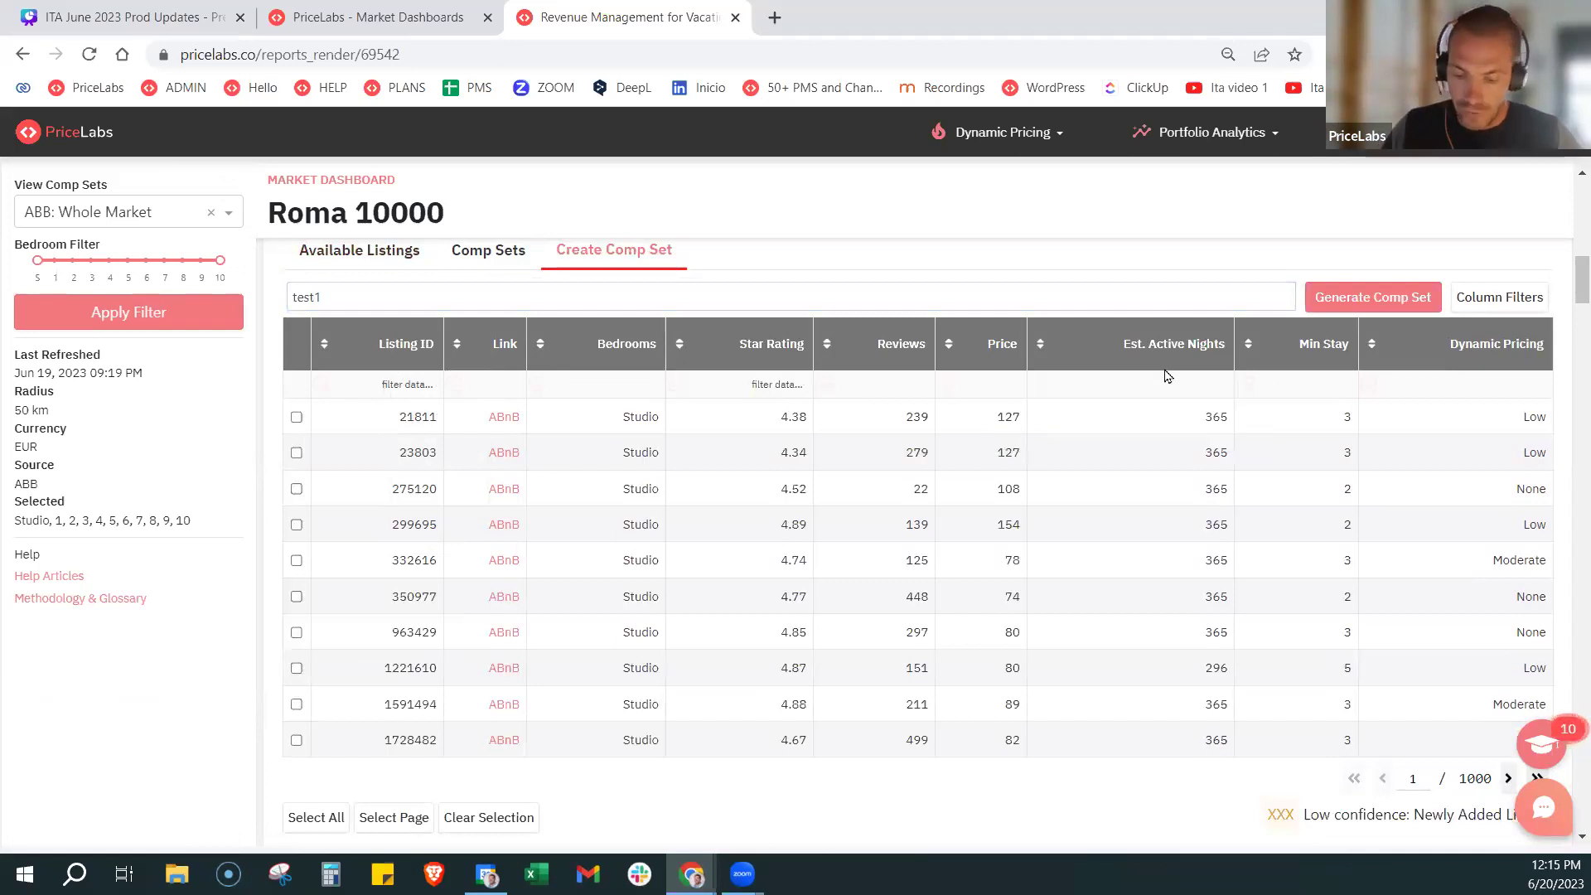
pyautogui.write('> 4')
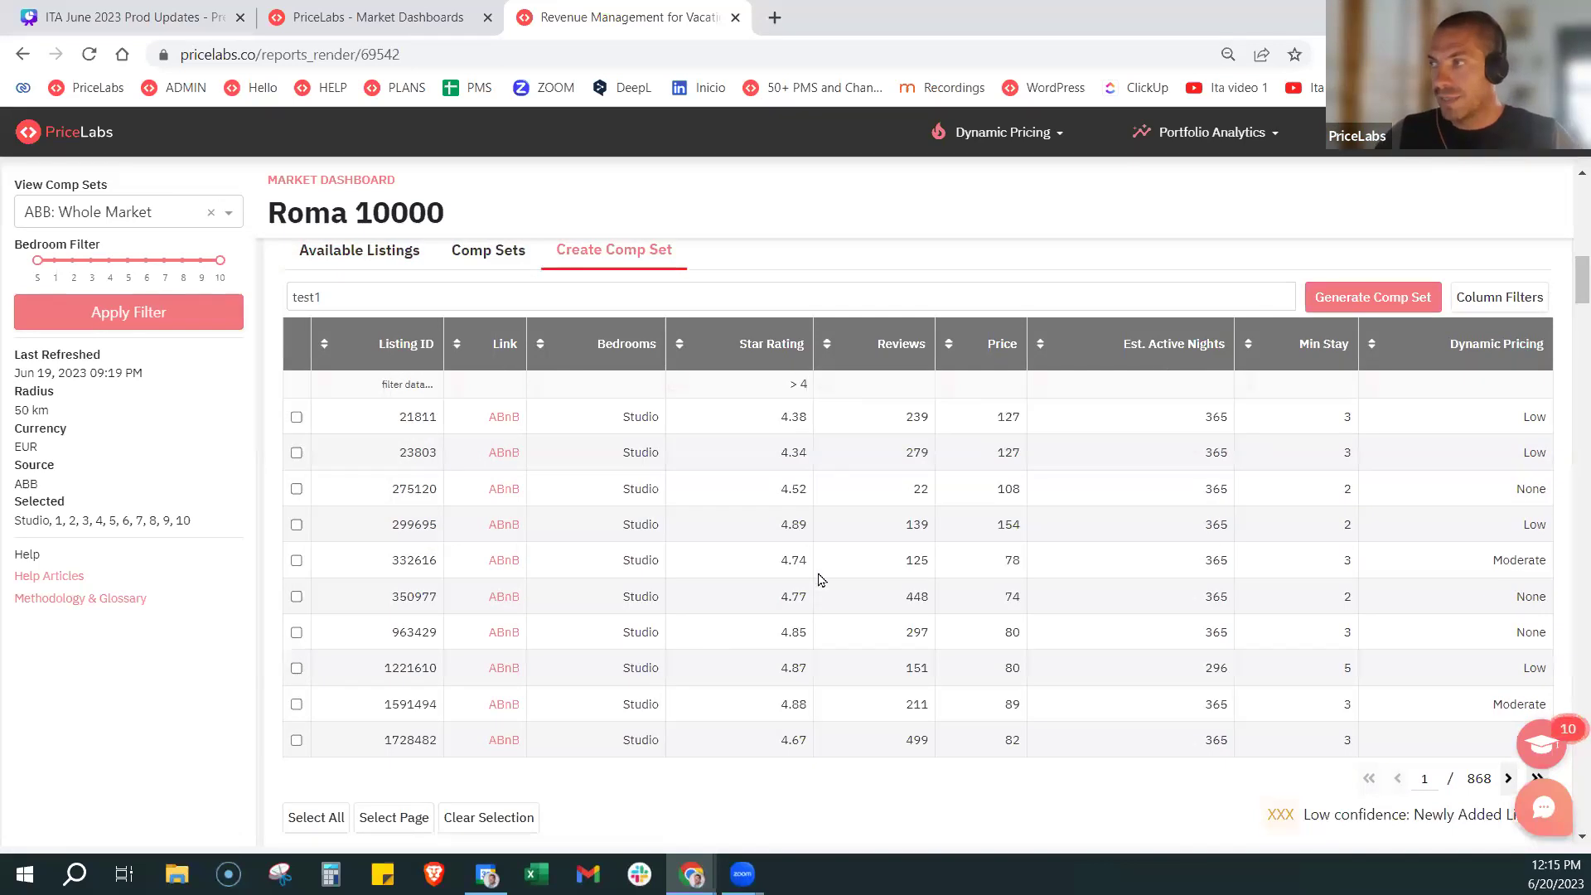
pyautogui.click(893, 385)
pyautogui.write('> 100')
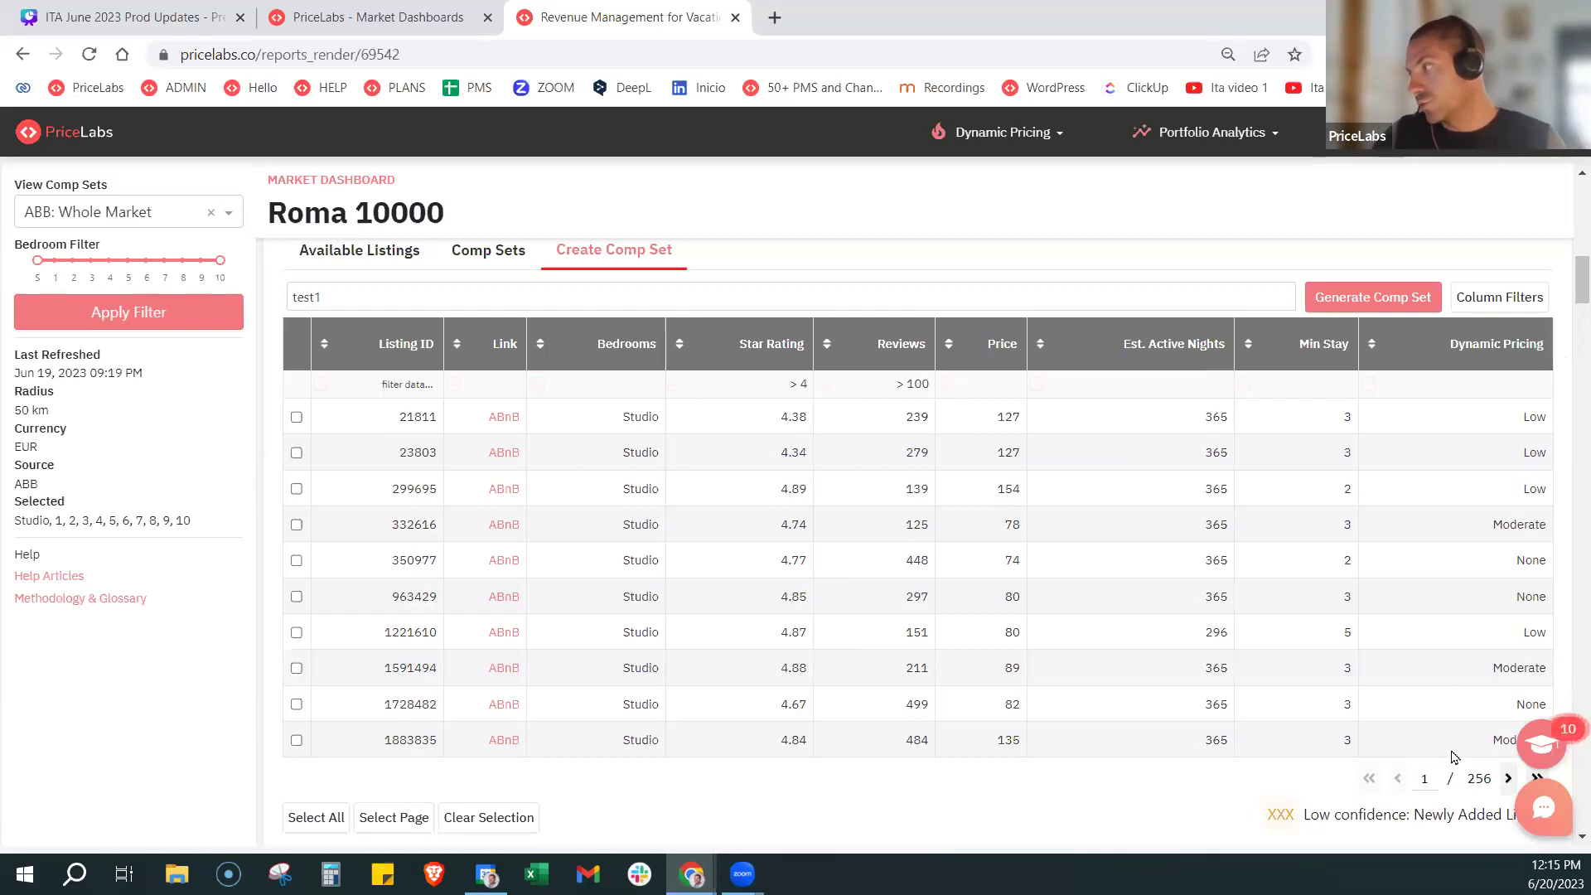
pyautogui.click(991, 384)
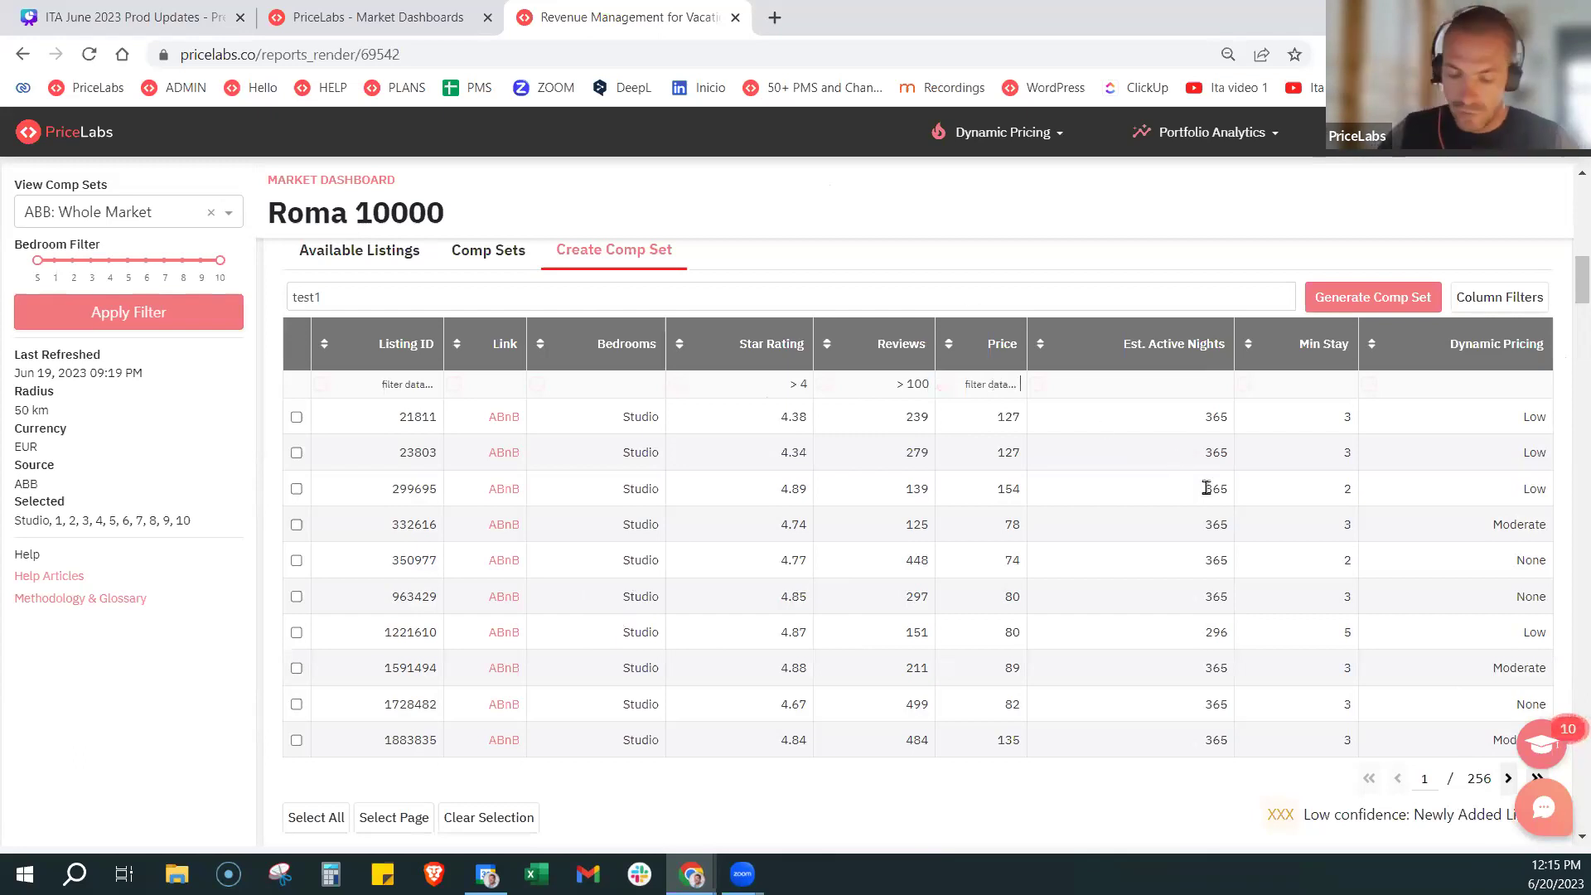
pyautogui.write('> 100')
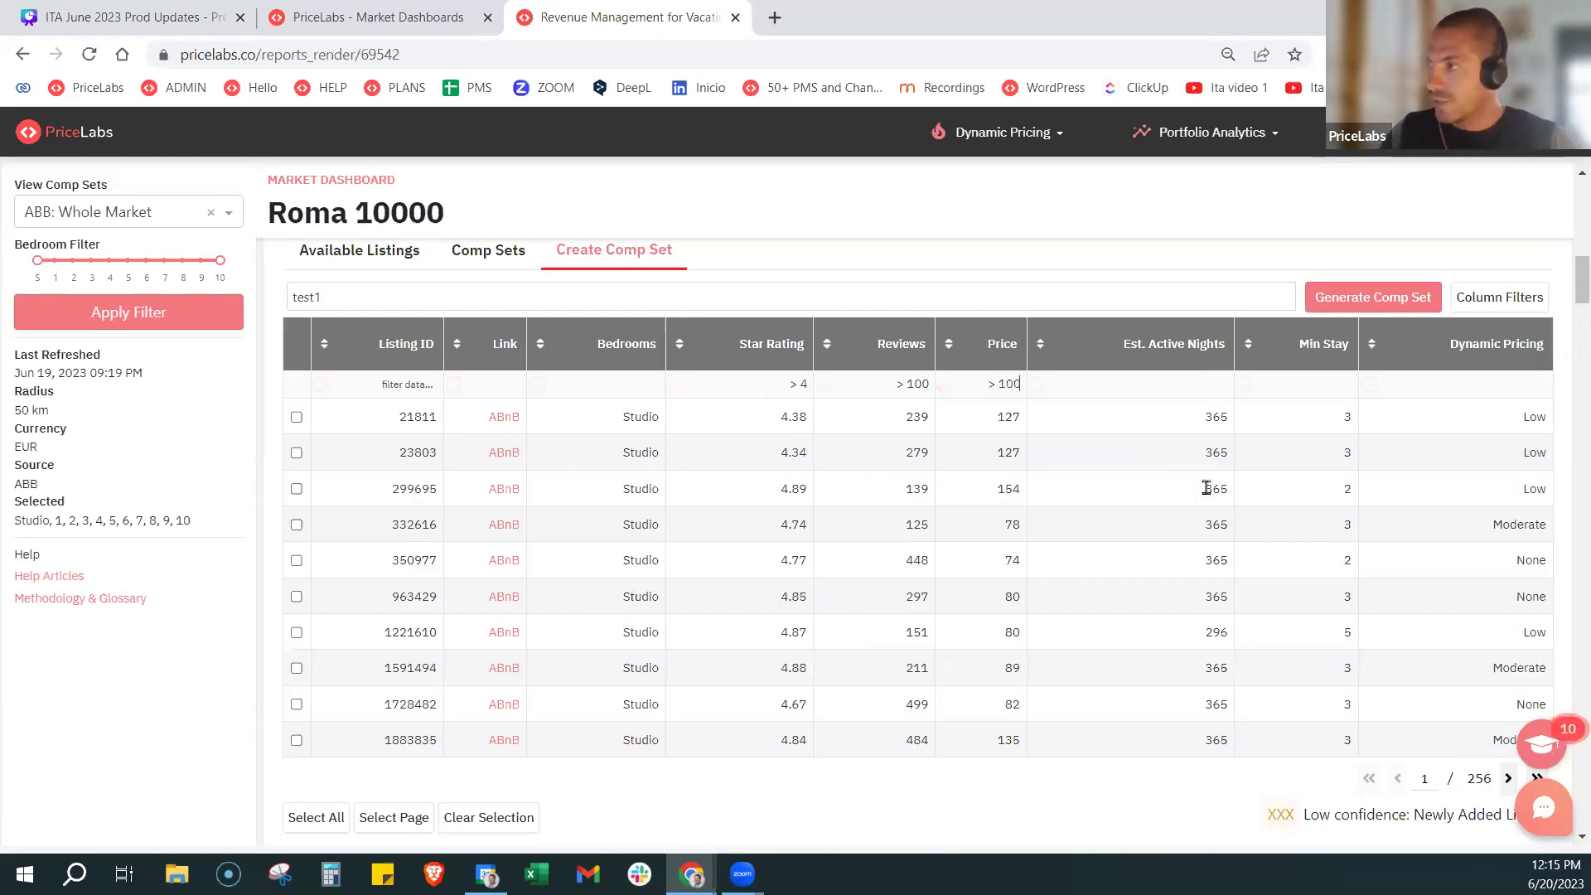
# Add the Estimated % Occupancy column to the listings table and filter it to > 30
pyautogui.click(1496, 300)
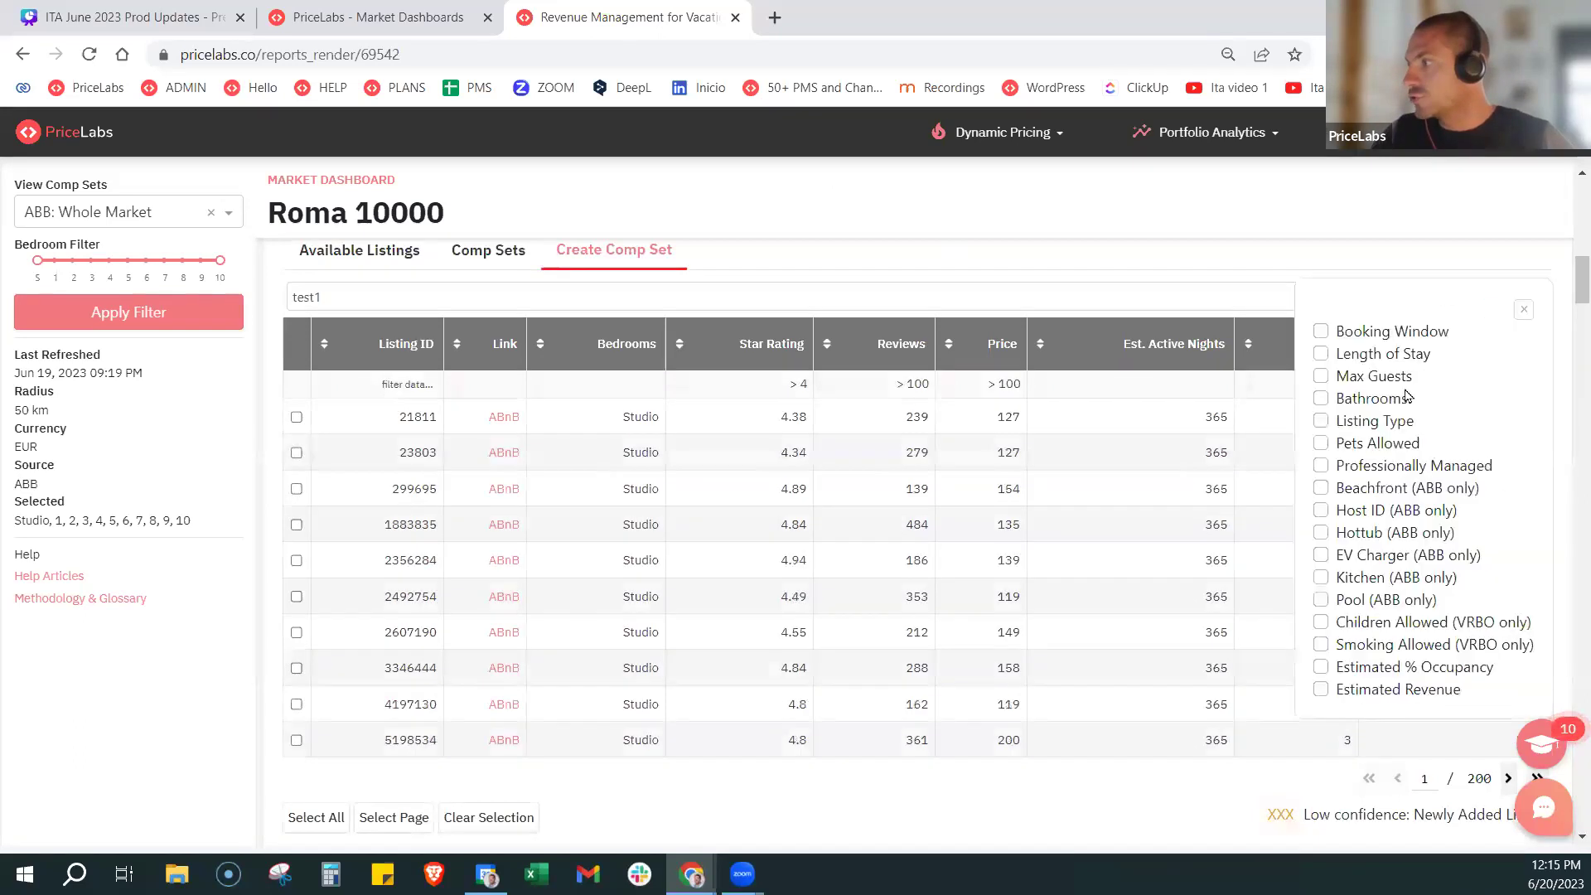
pyautogui.click(1321, 668)
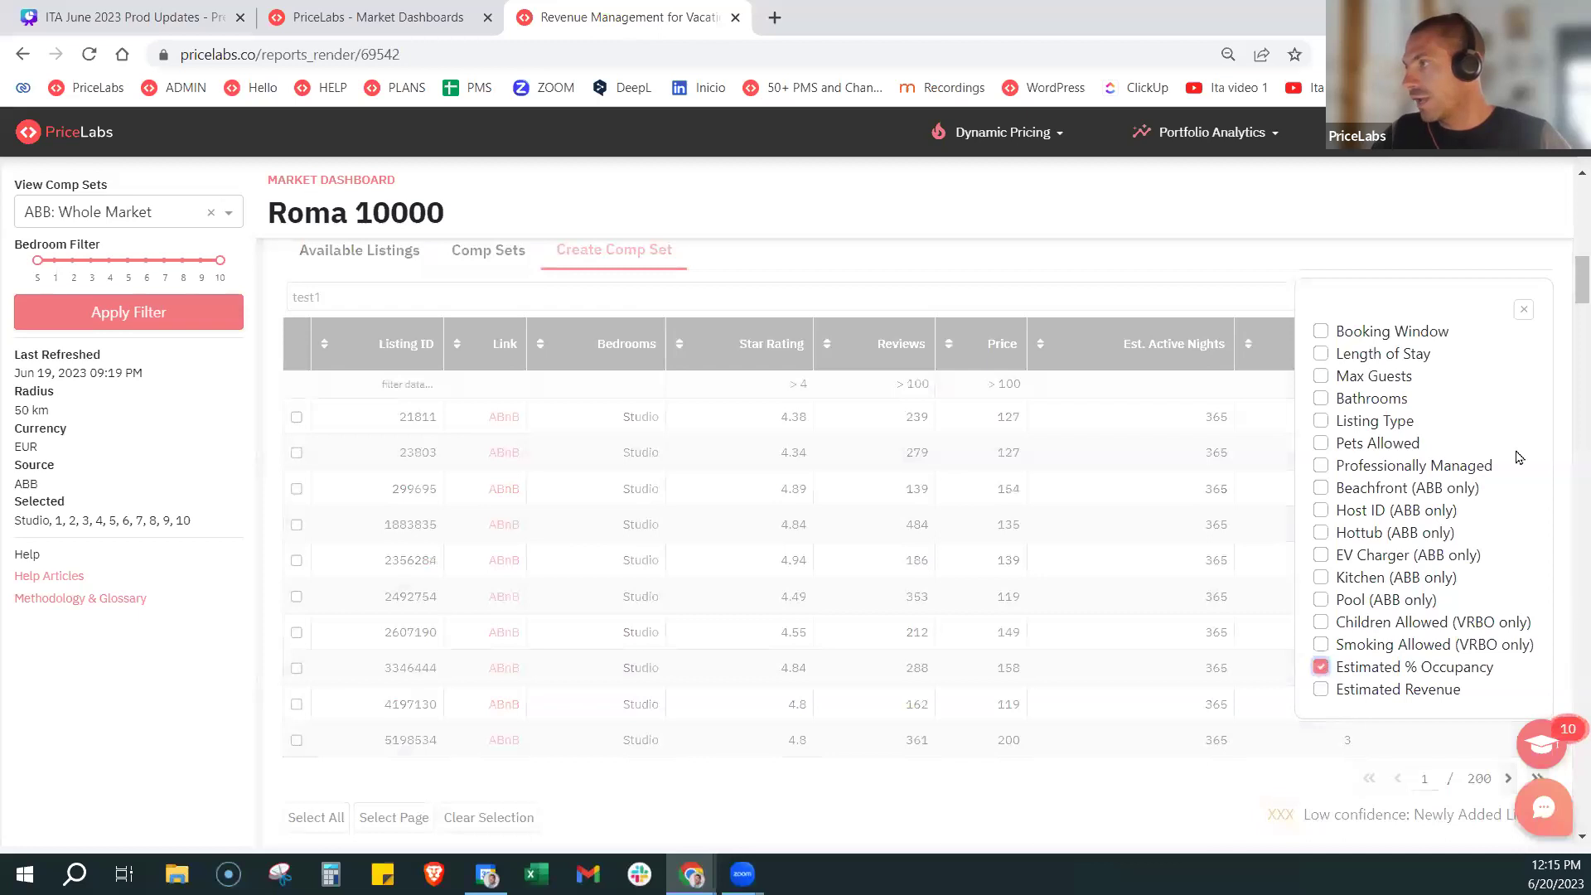
pyautogui.click(1523, 309)
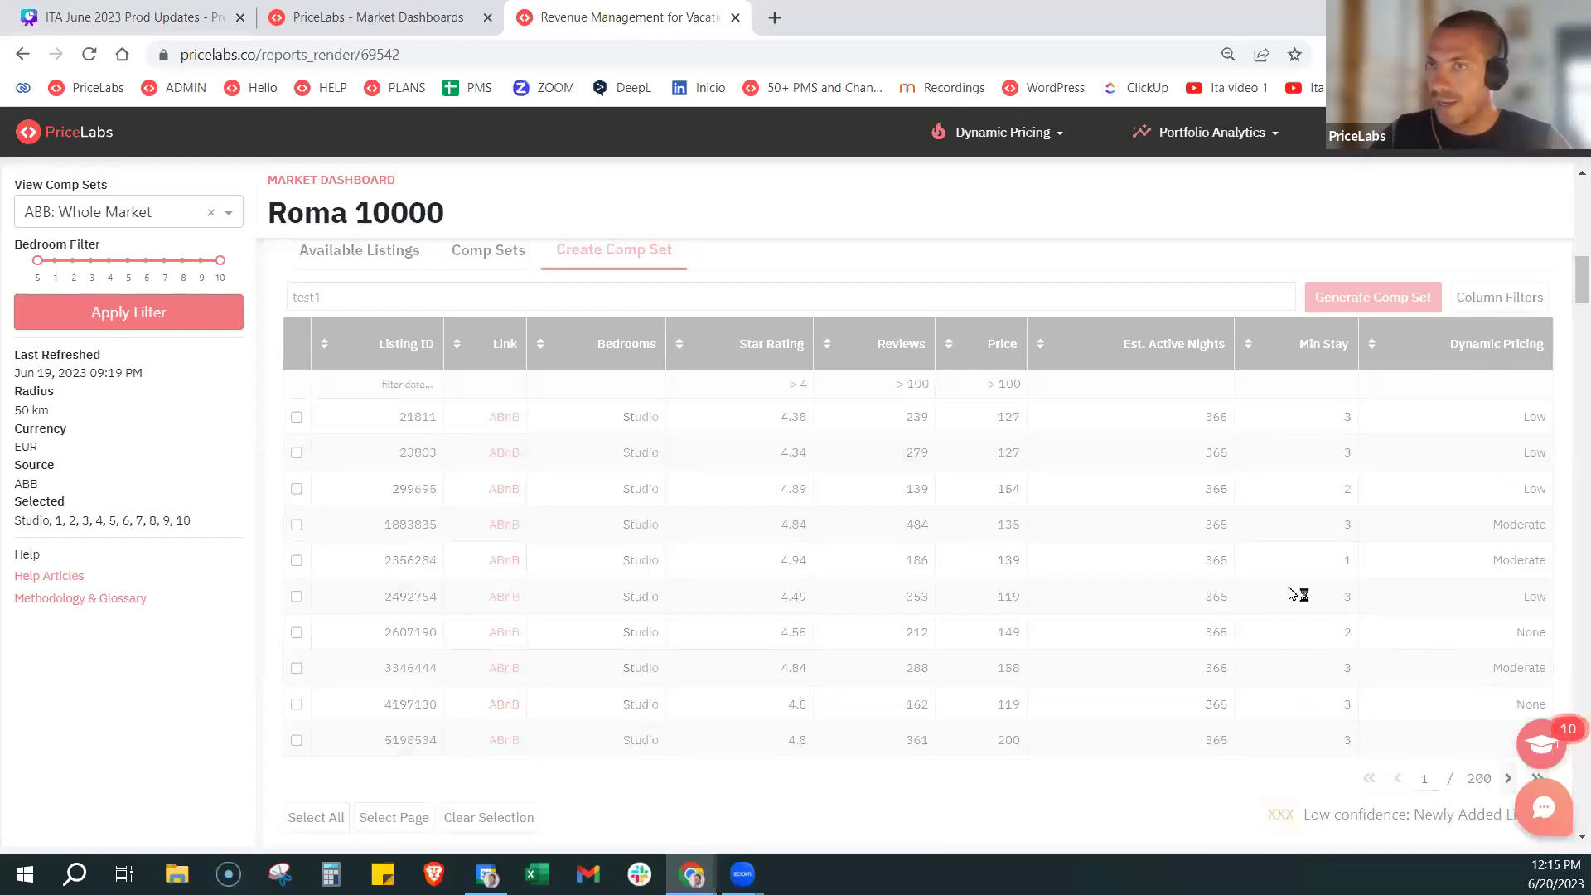
pyautogui.scroll(4, 1339, 429)
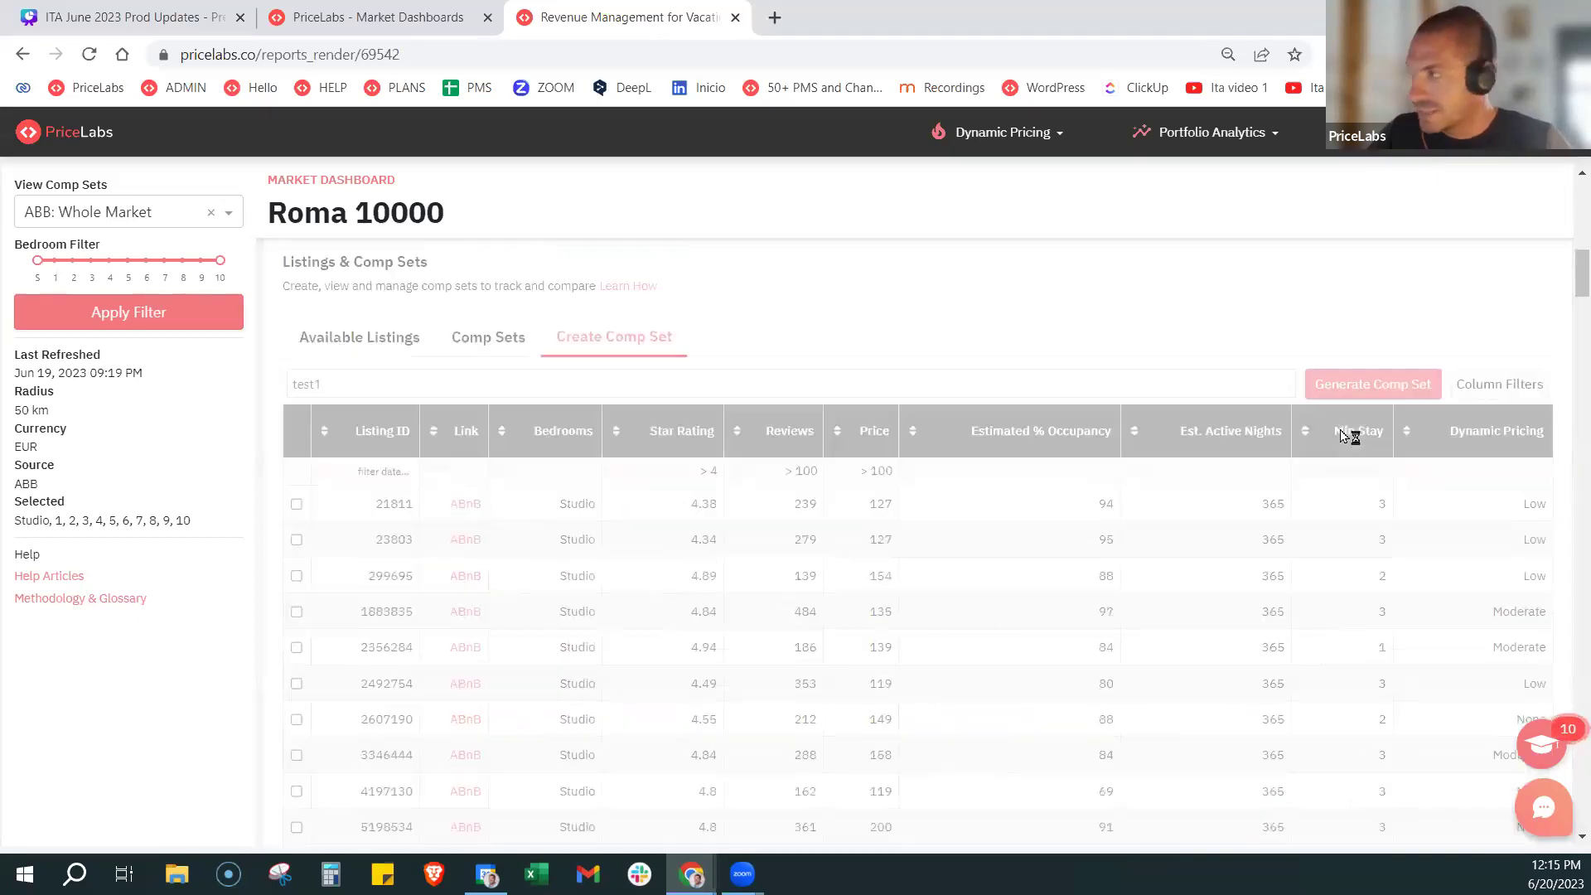
pyautogui.scroll(-4, 1065, 390)
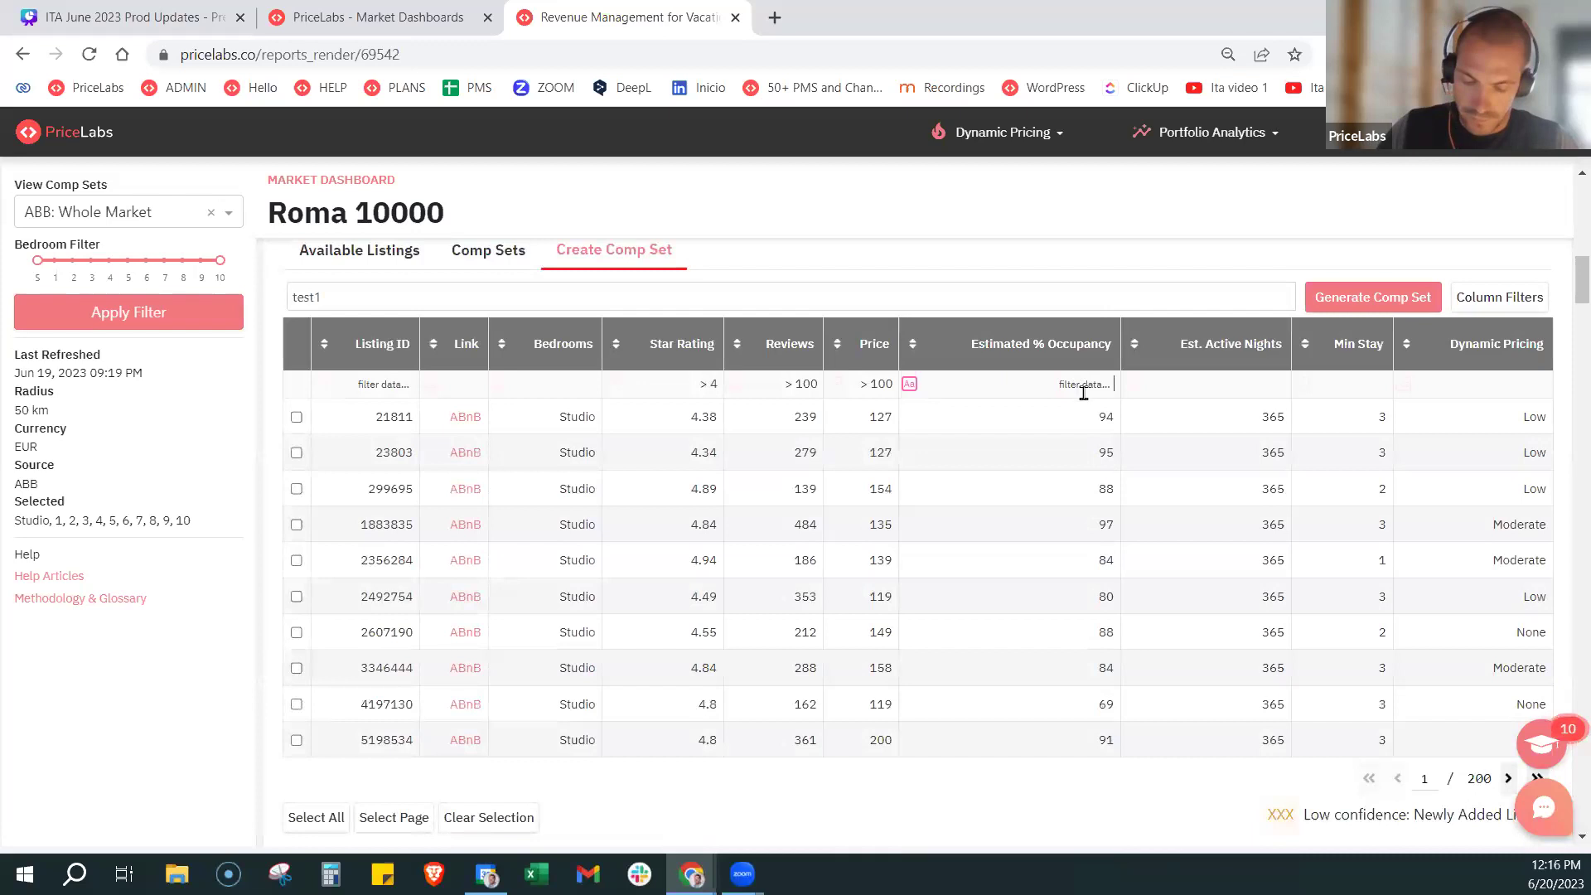
pyautogui.click(1021, 288)
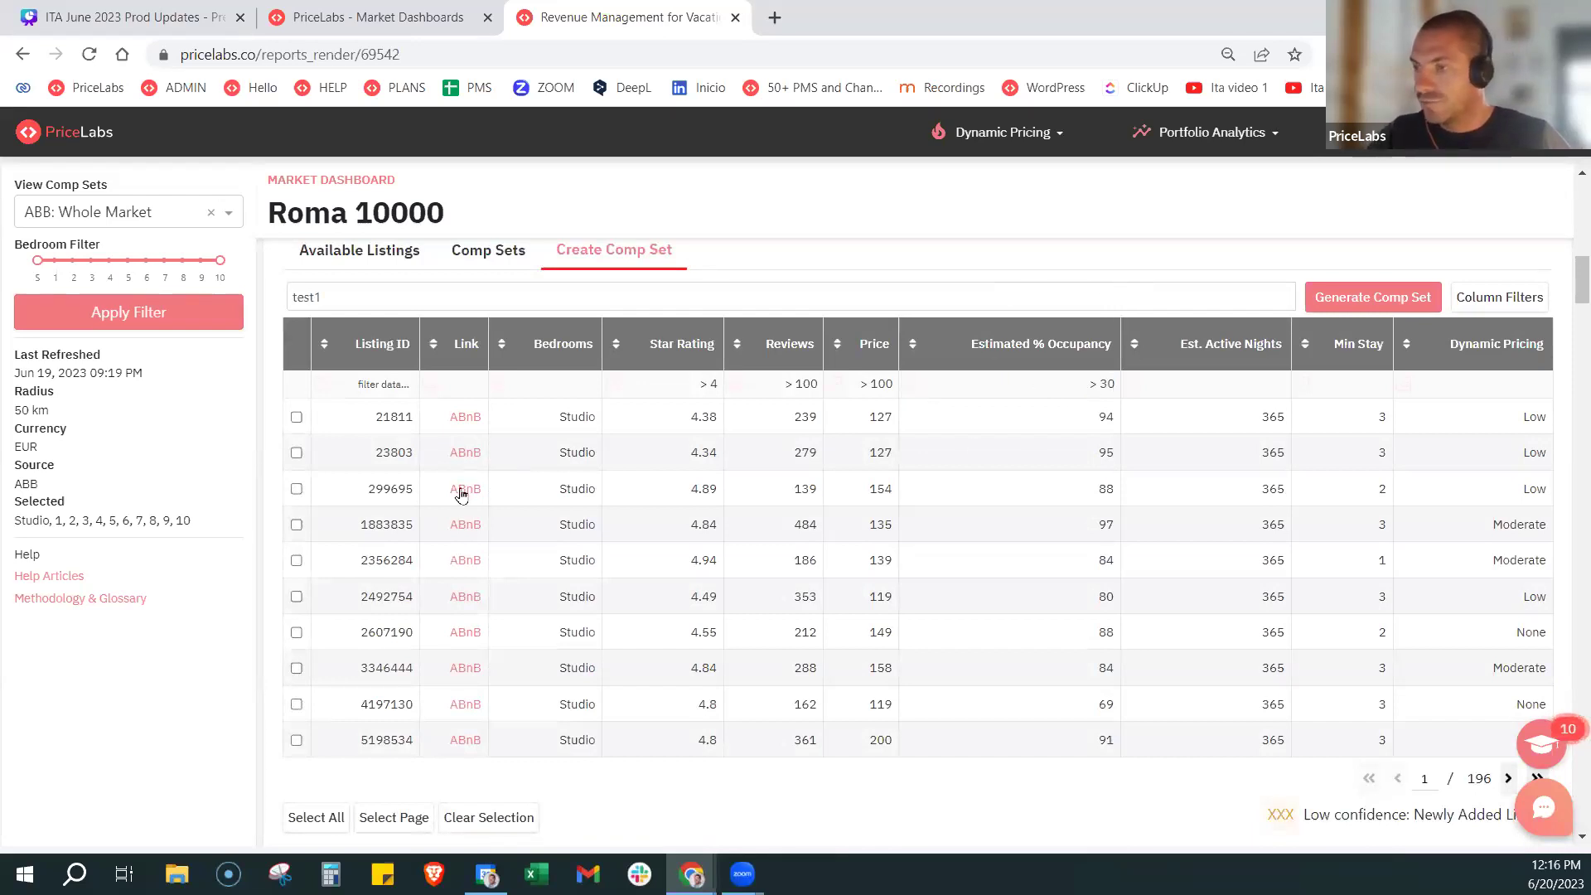
# Select all filtered listings and generate a comp set from them under the name "test12345", confirming its creation
pyautogui.click(341, 820)
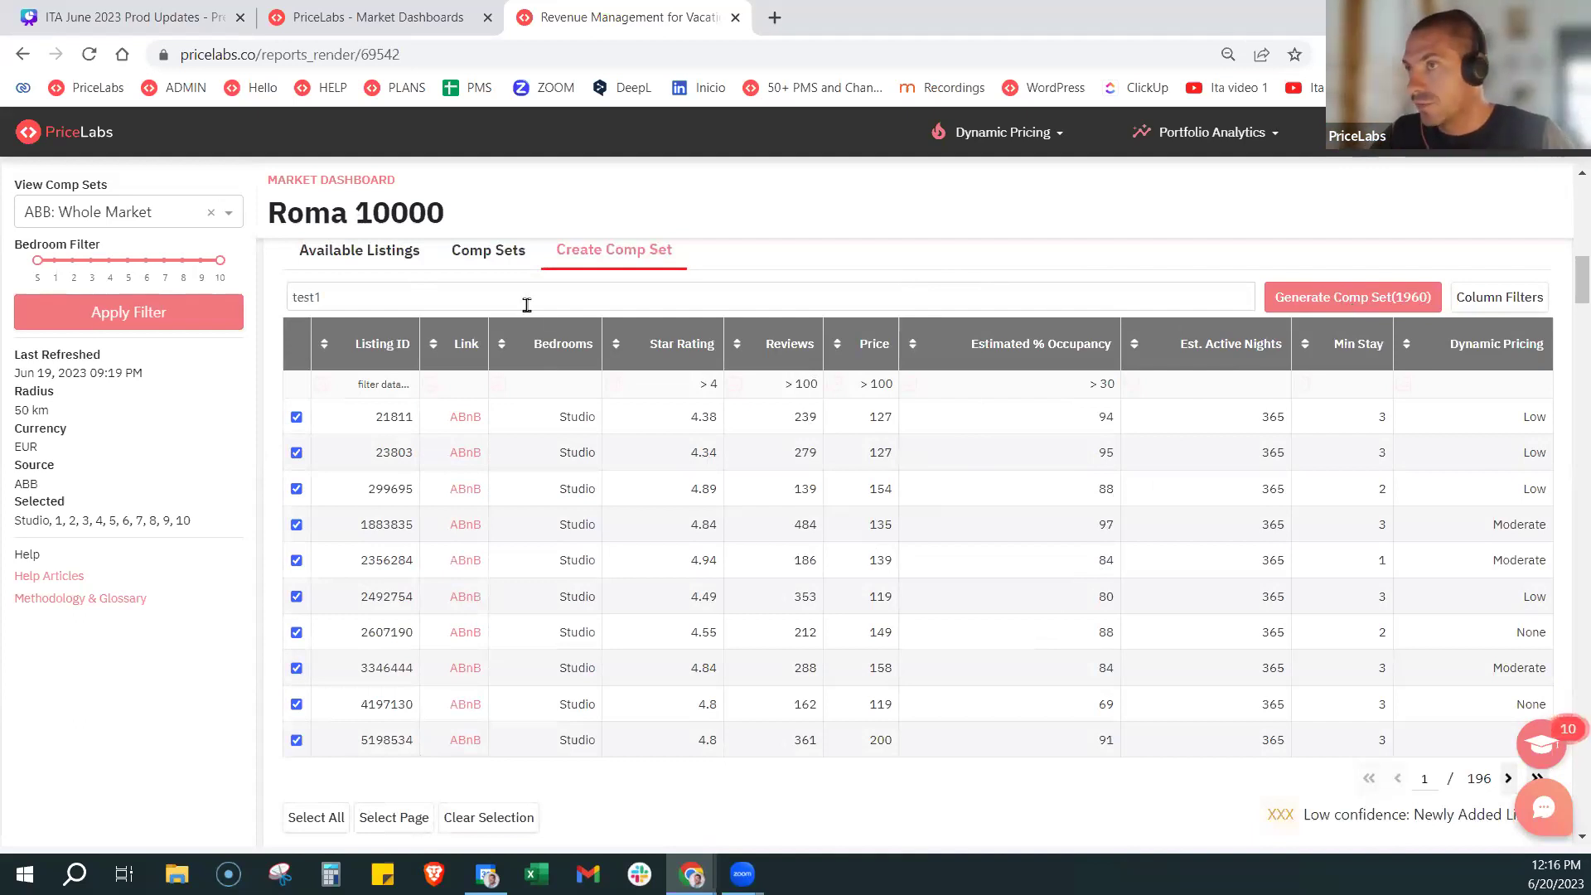
pyautogui.click(482, 289)
pyautogui.write('234')
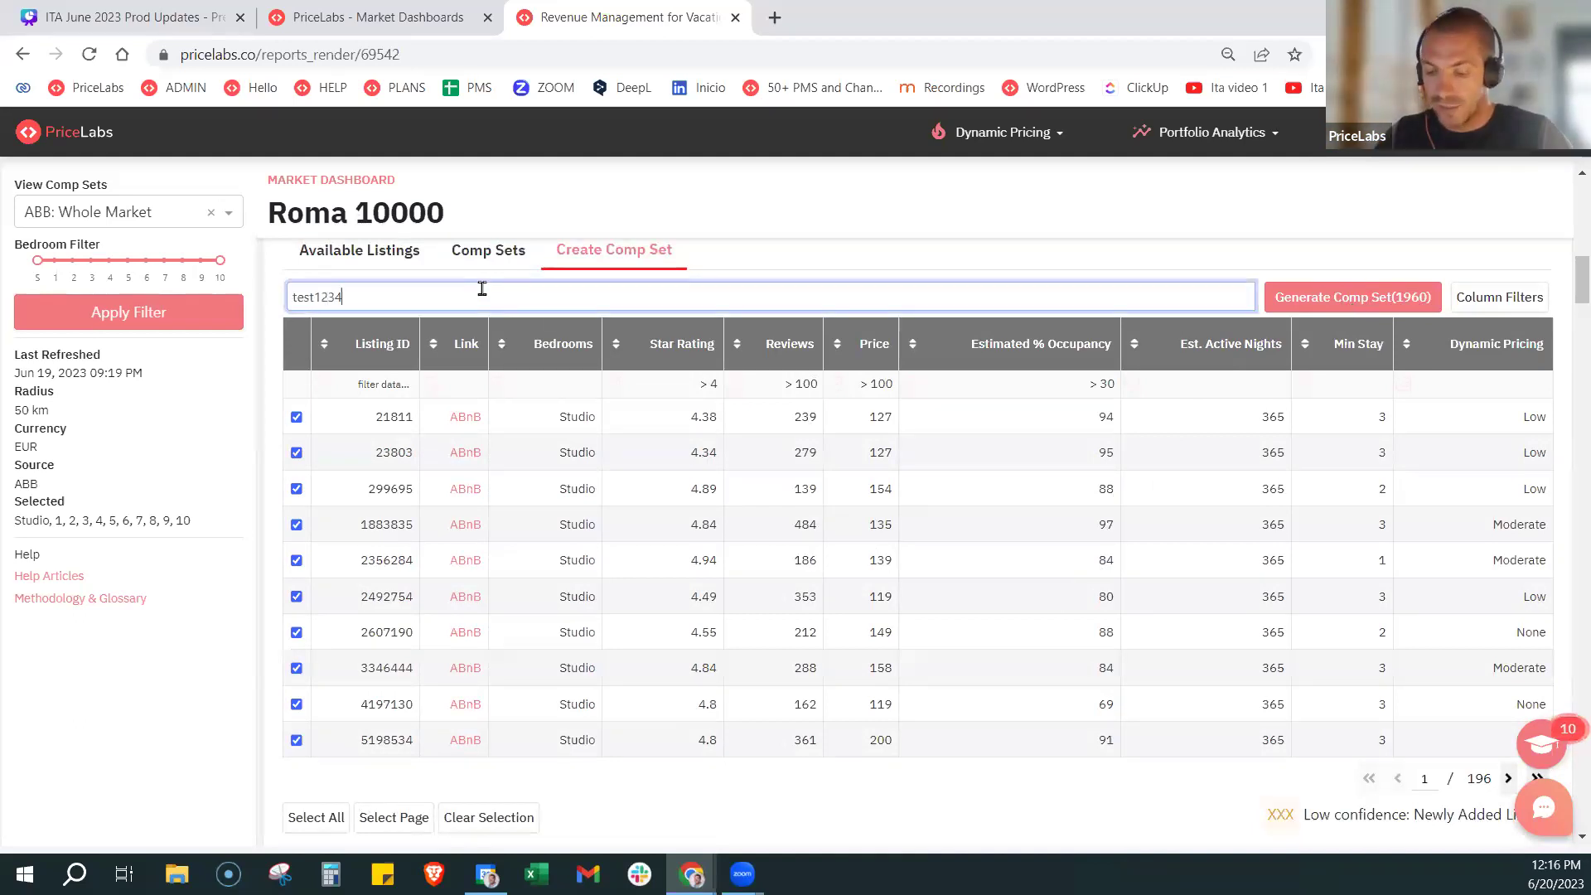
pyautogui.write('5')
pyautogui.click(1357, 299)
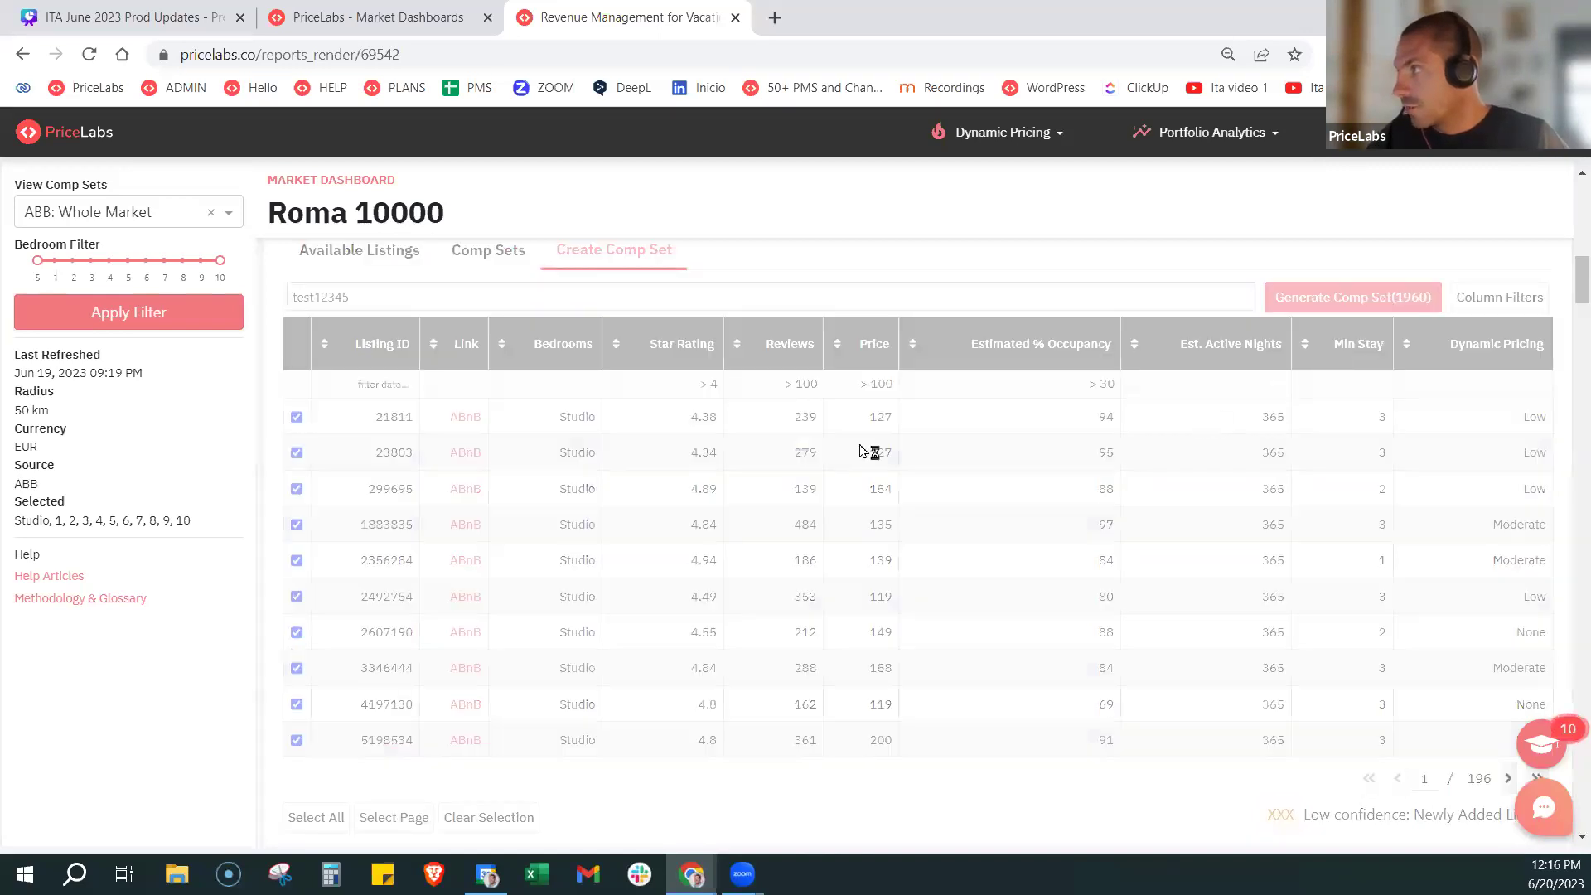
pyautogui.click(230, 216)
pyautogui.scroll(-2, 124, 282)
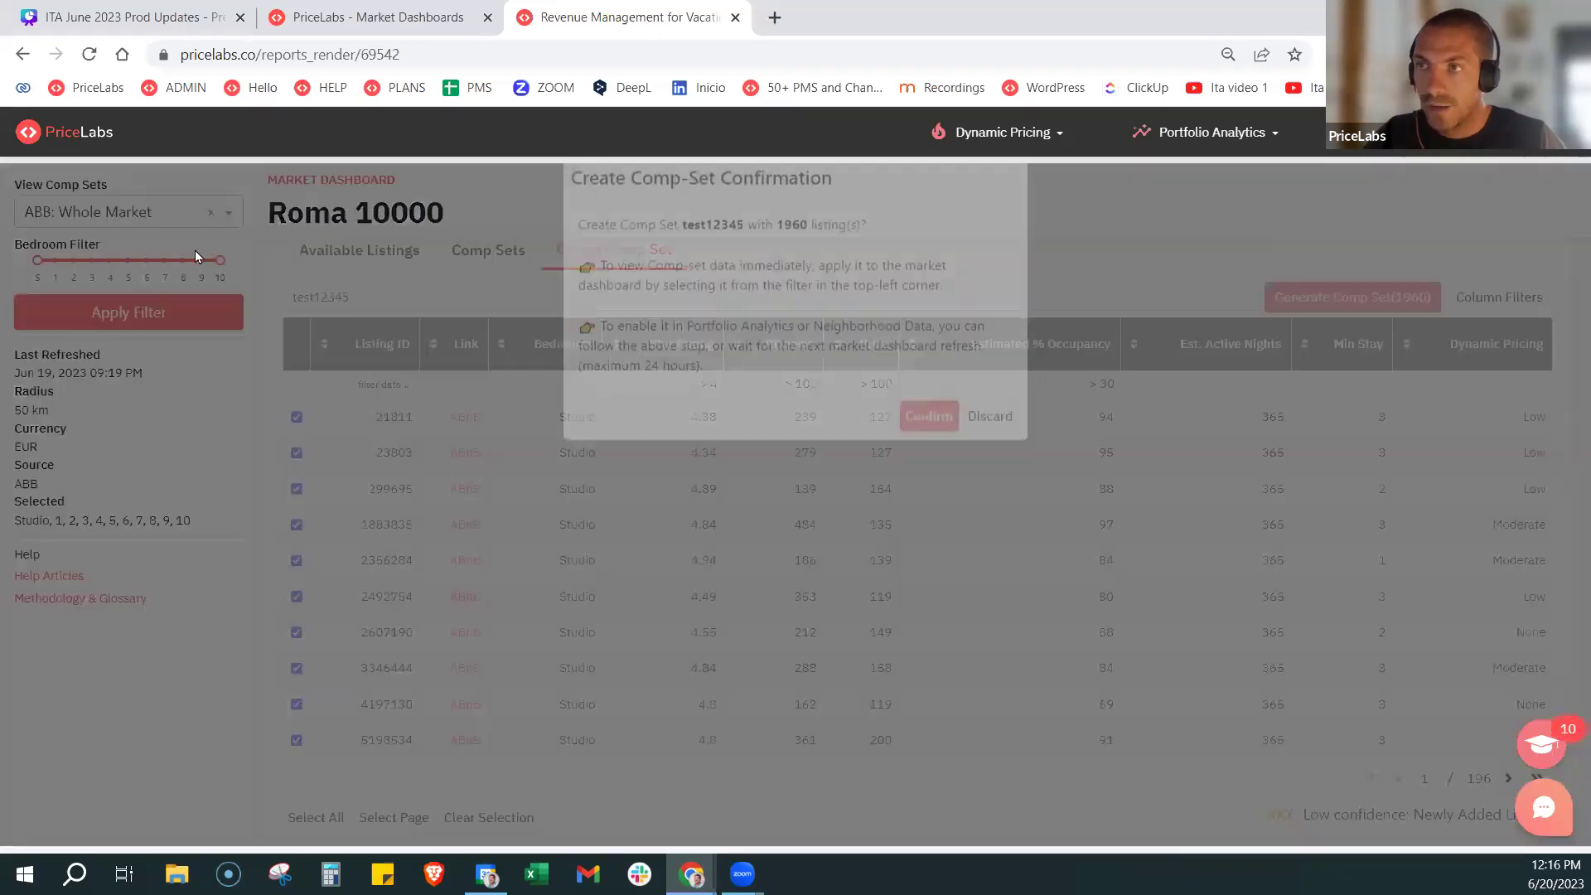
pyautogui.click(928, 452)
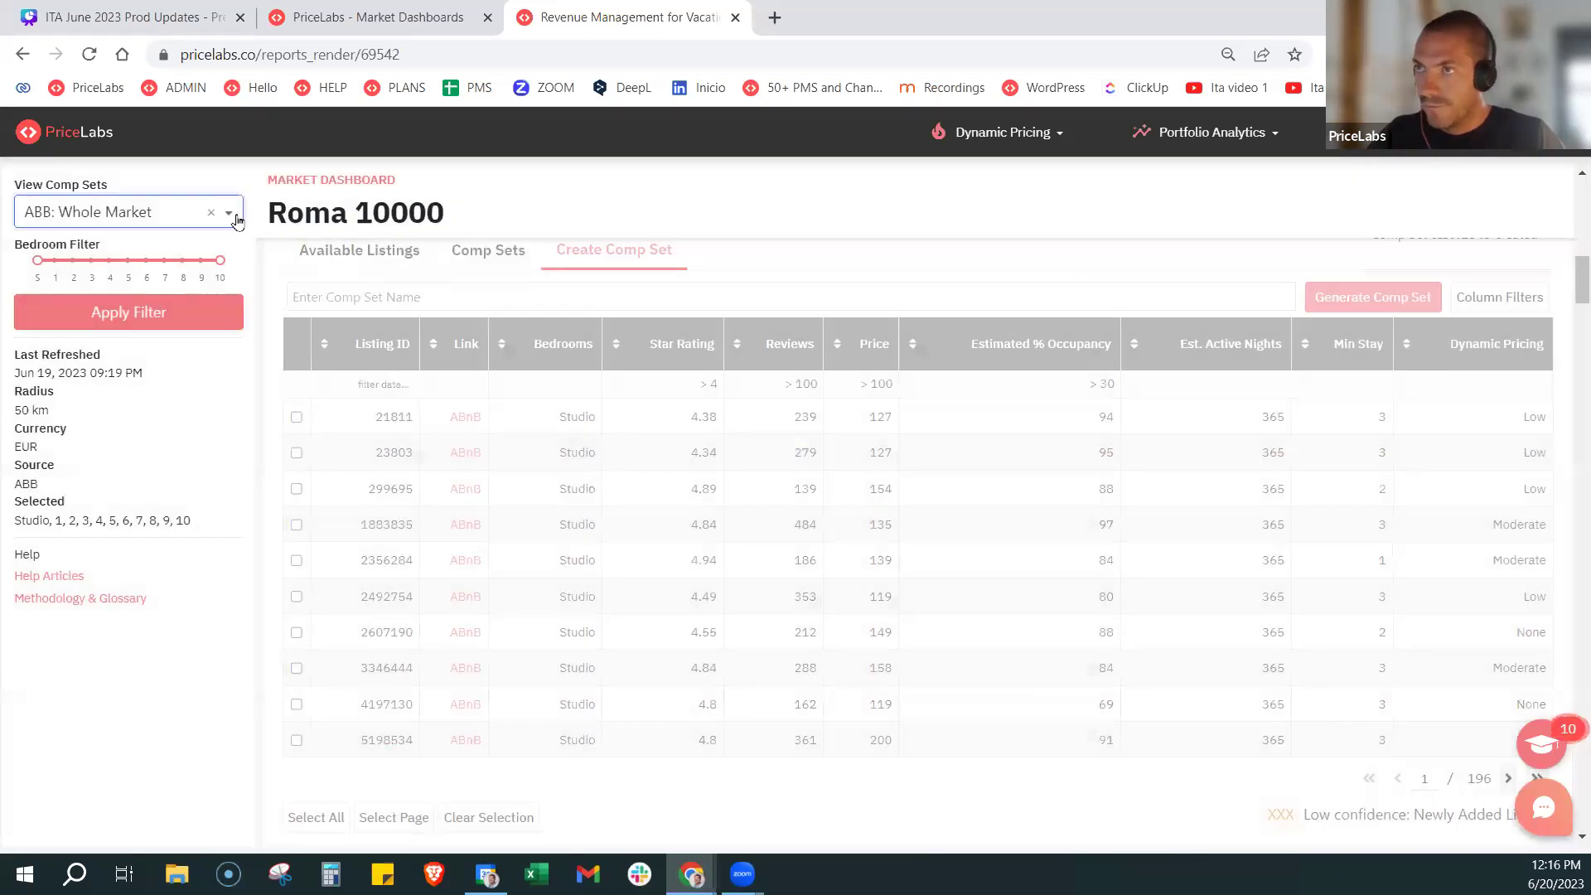
# Apply the "ABBComp: test12345" comp set as the dashboard's filter and view the Market History charts
pyautogui.click(107, 212)
pyautogui.scroll(-3, 100, 360)
pyautogui.scroll(-5, 100, 360)
pyautogui.click(106, 316)
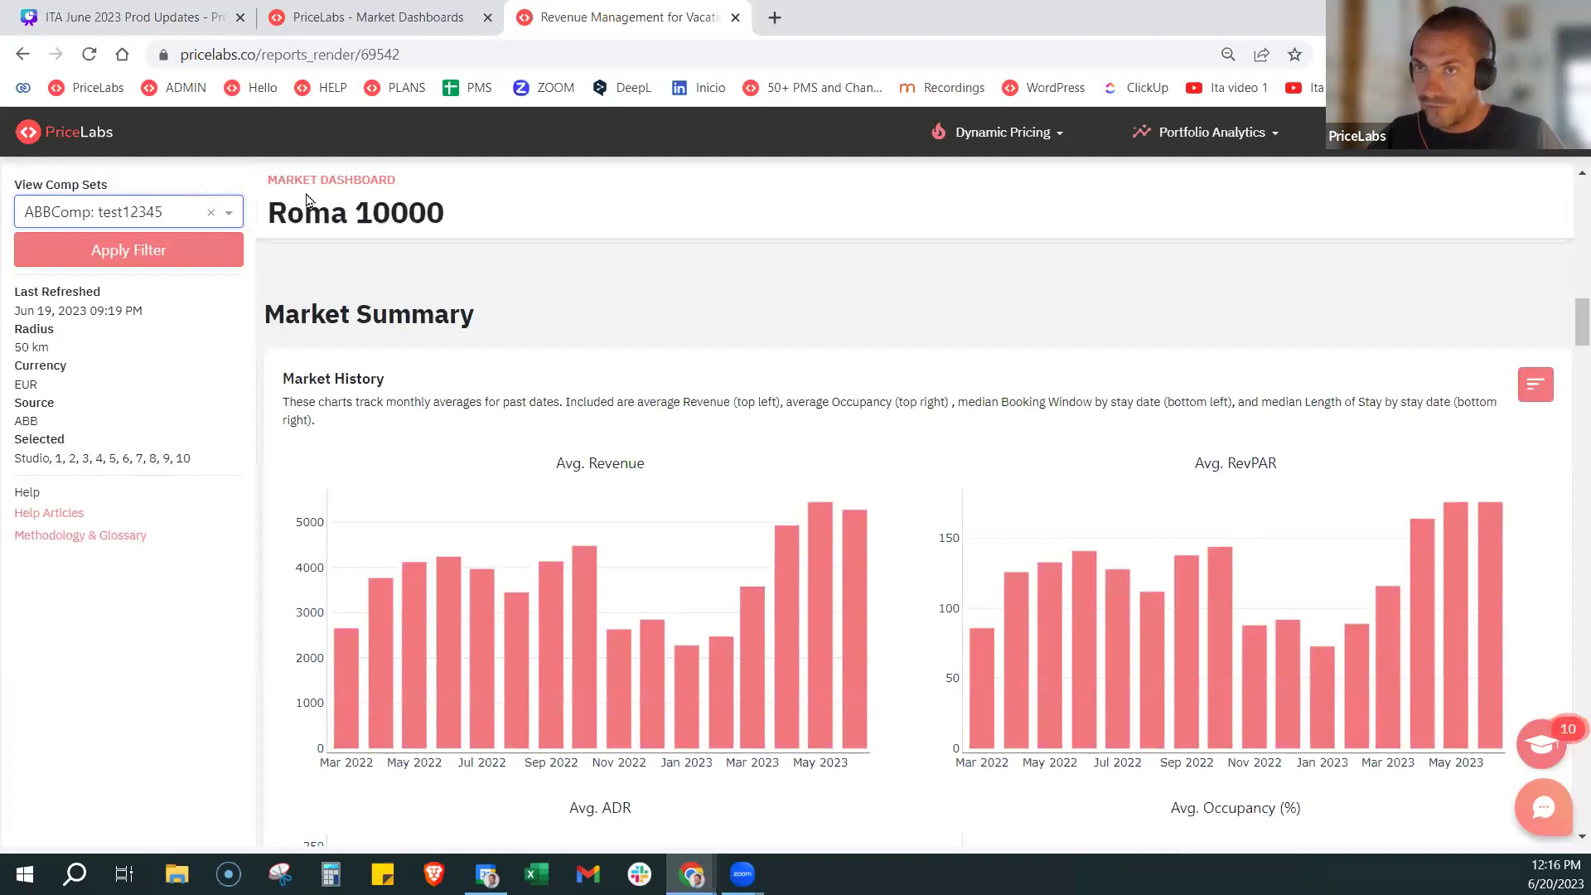
pyautogui.click(116, 249)
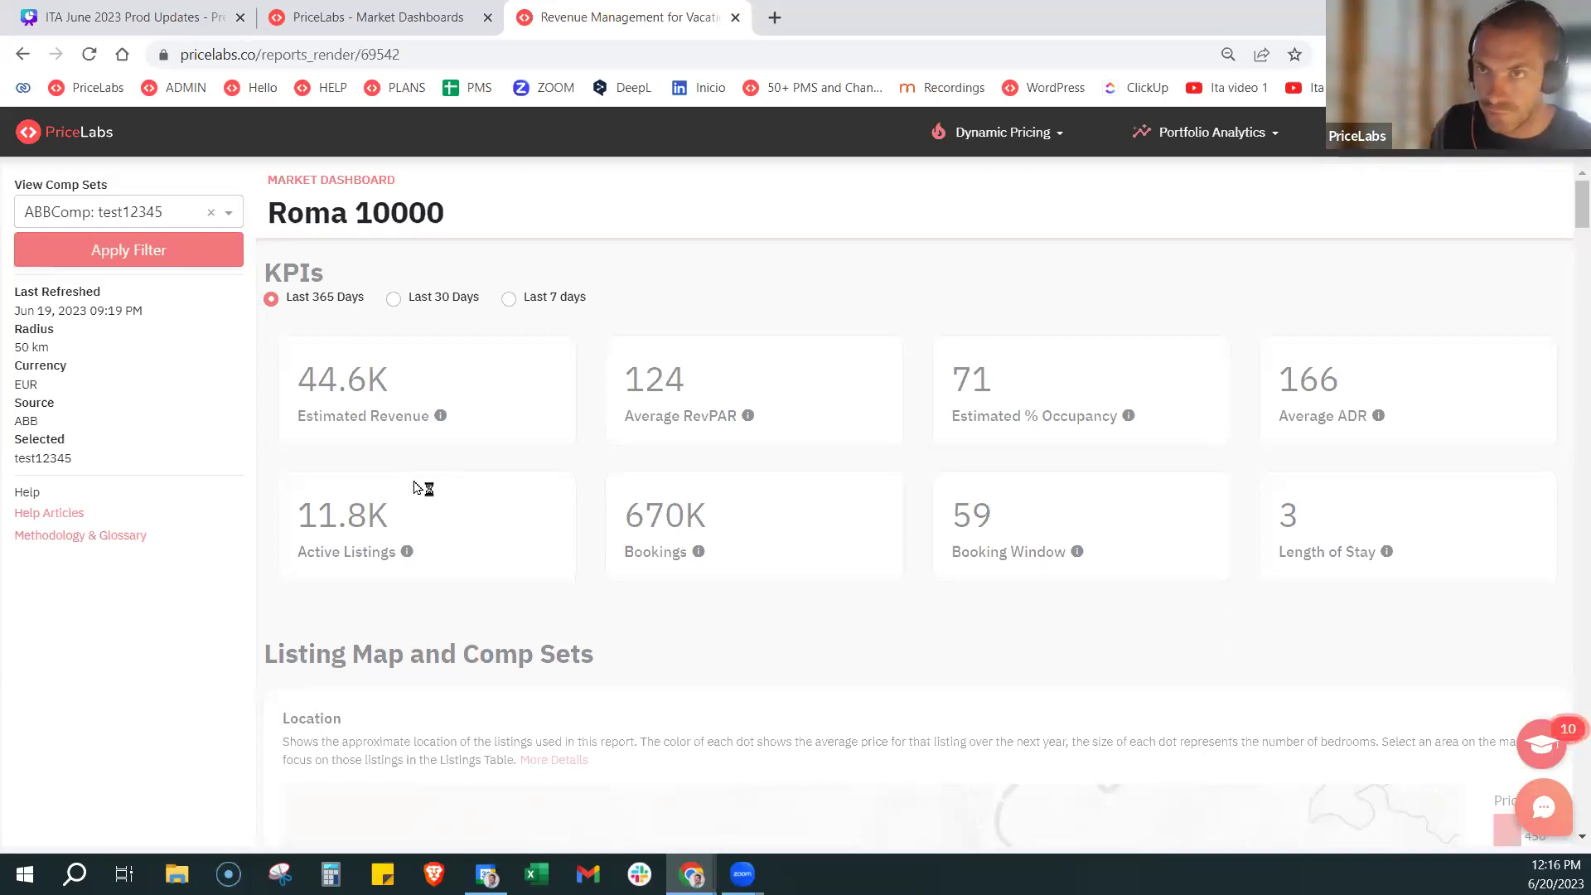
pyautogui.scroll(-4, 1000, 489)
pyautogui.scroll(-15, 1000, 489)
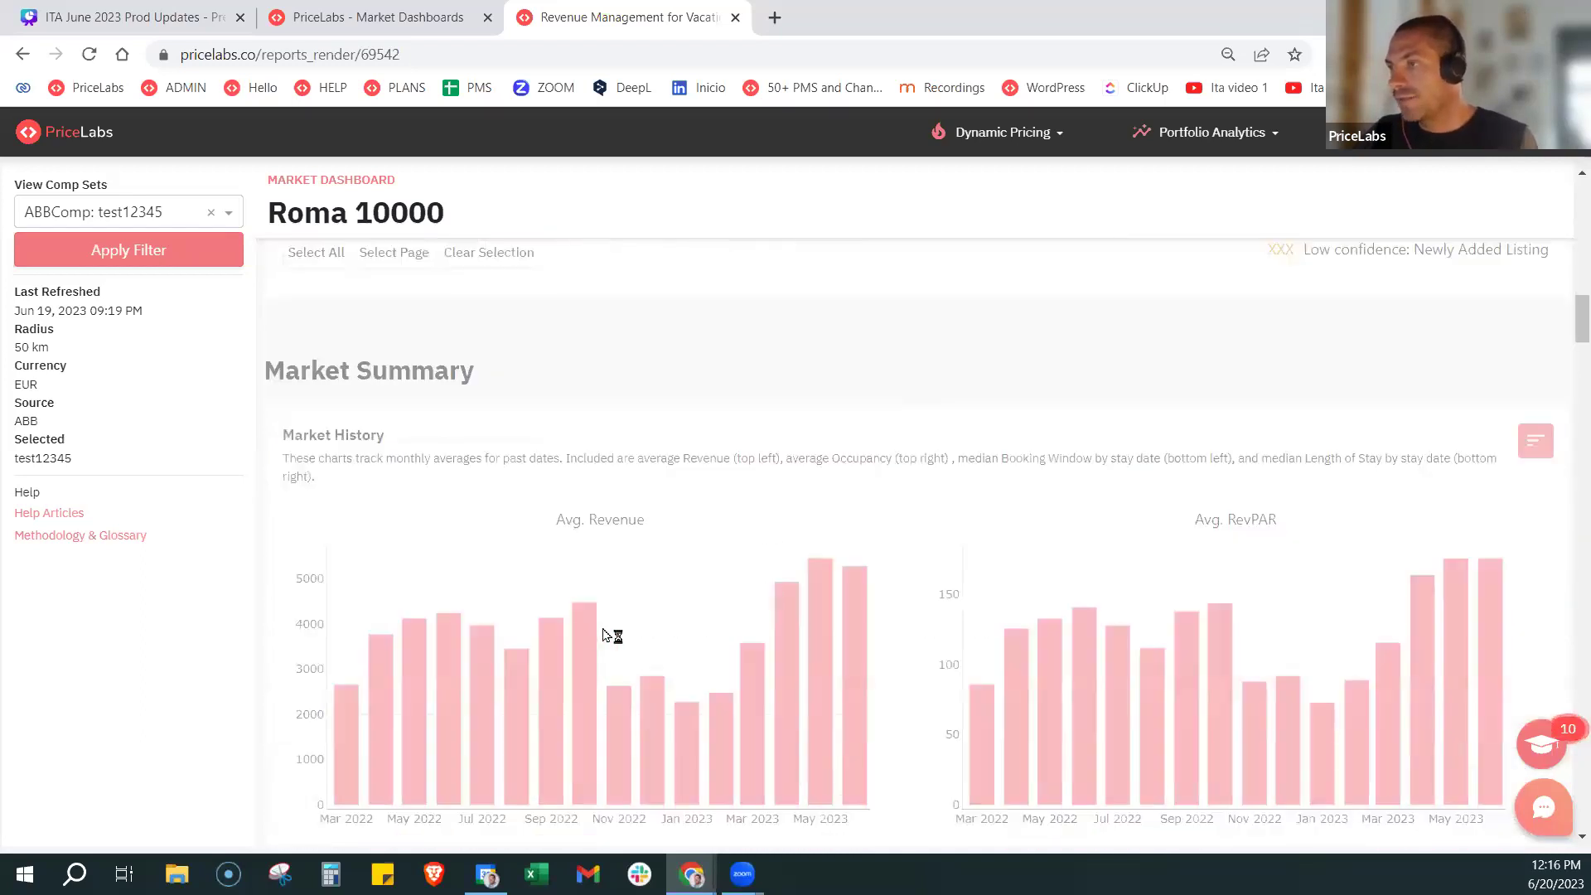
pyautogui.scroll(-3, 611, 635)
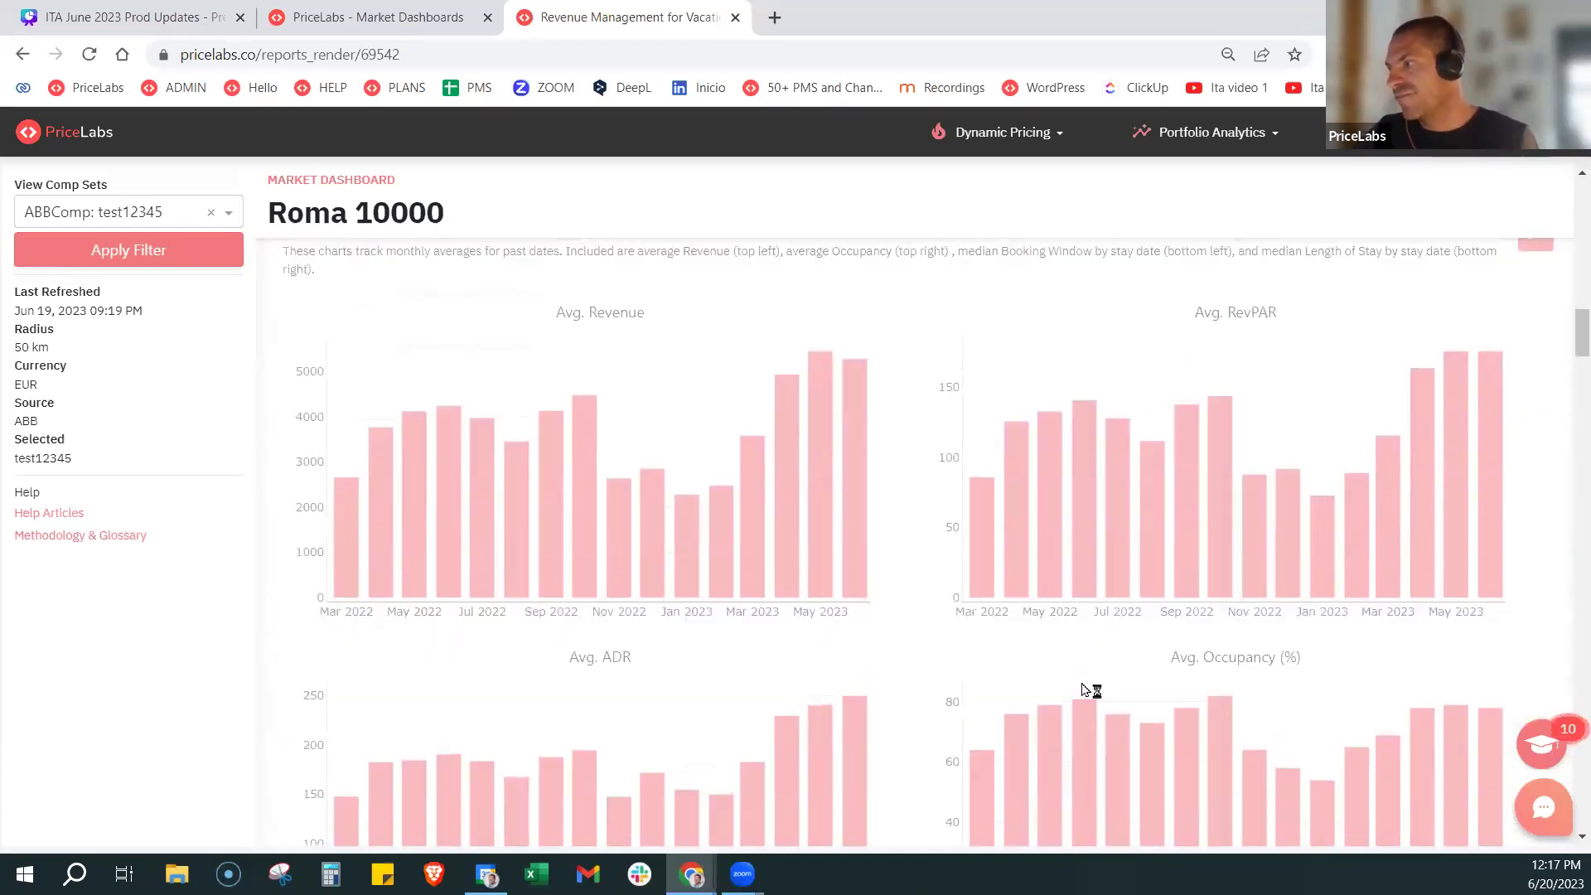
# Review the filtered dashboard's remaining charts down to the Export as PDF section, then return to the KPIs
pyautogui.scroll(-8, 699, 653)
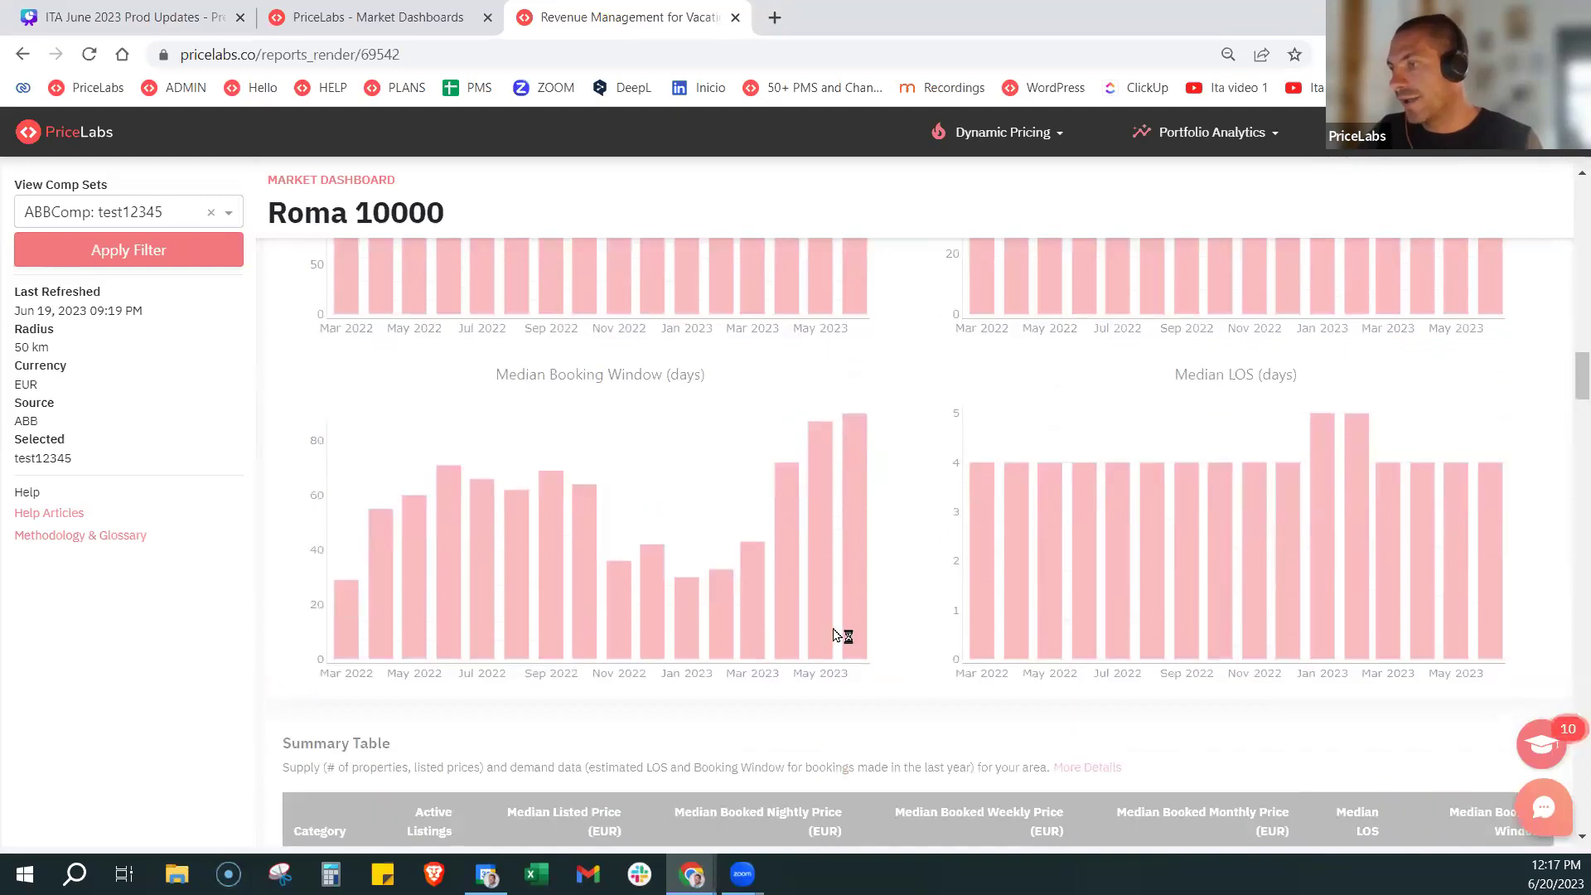
pyautogui.scroll(-20, 836, 635)
pyautogui.scroll(-20, 837, 626)
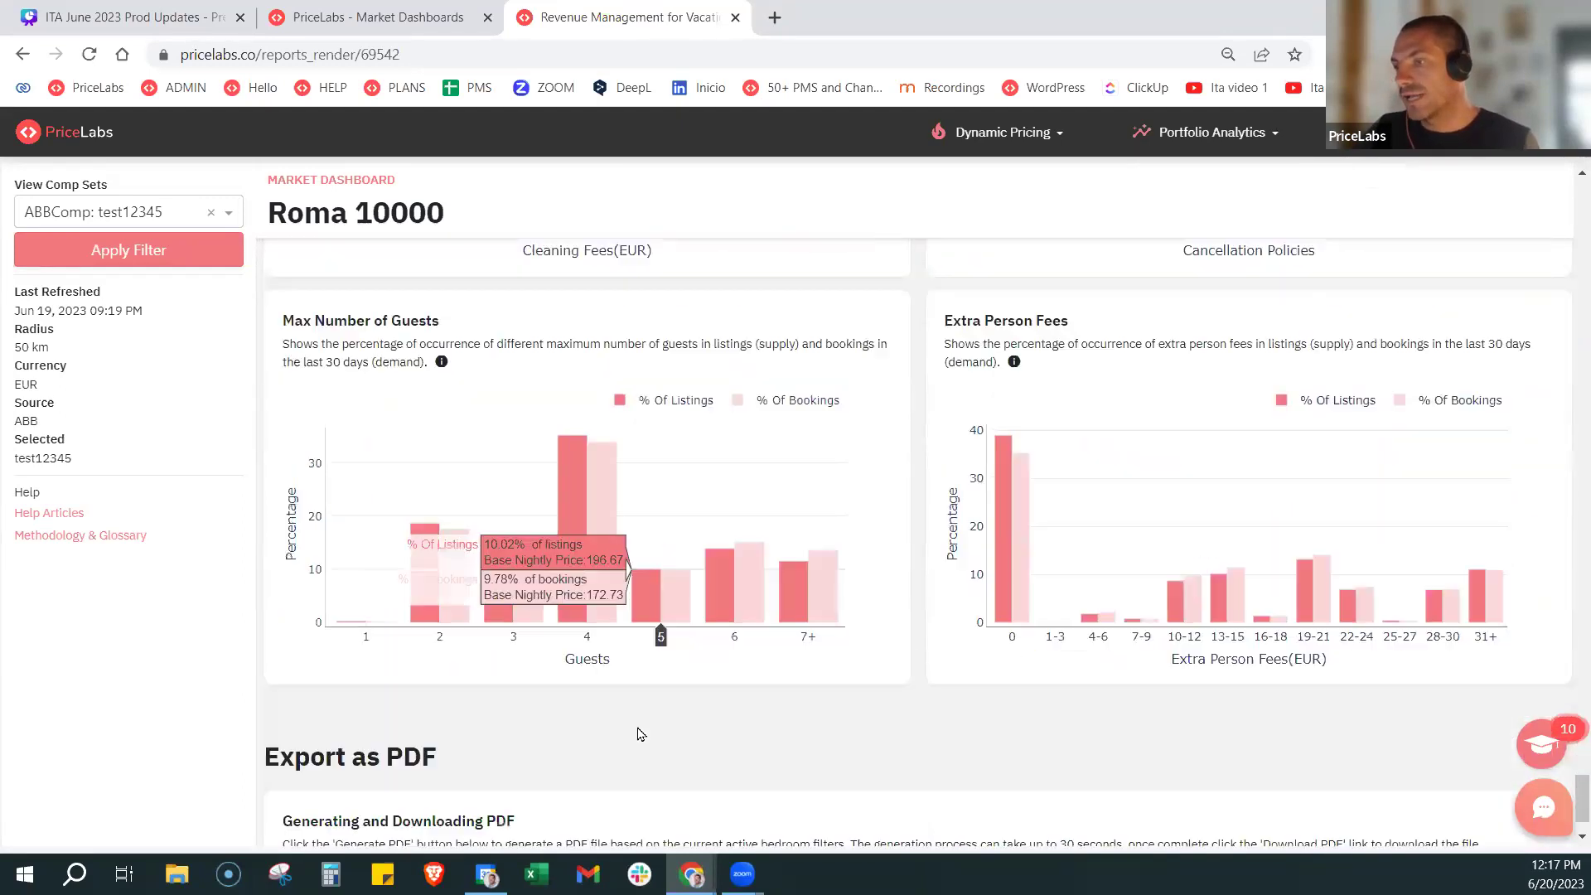
pyautogui.scroll(-1, 637, 733)
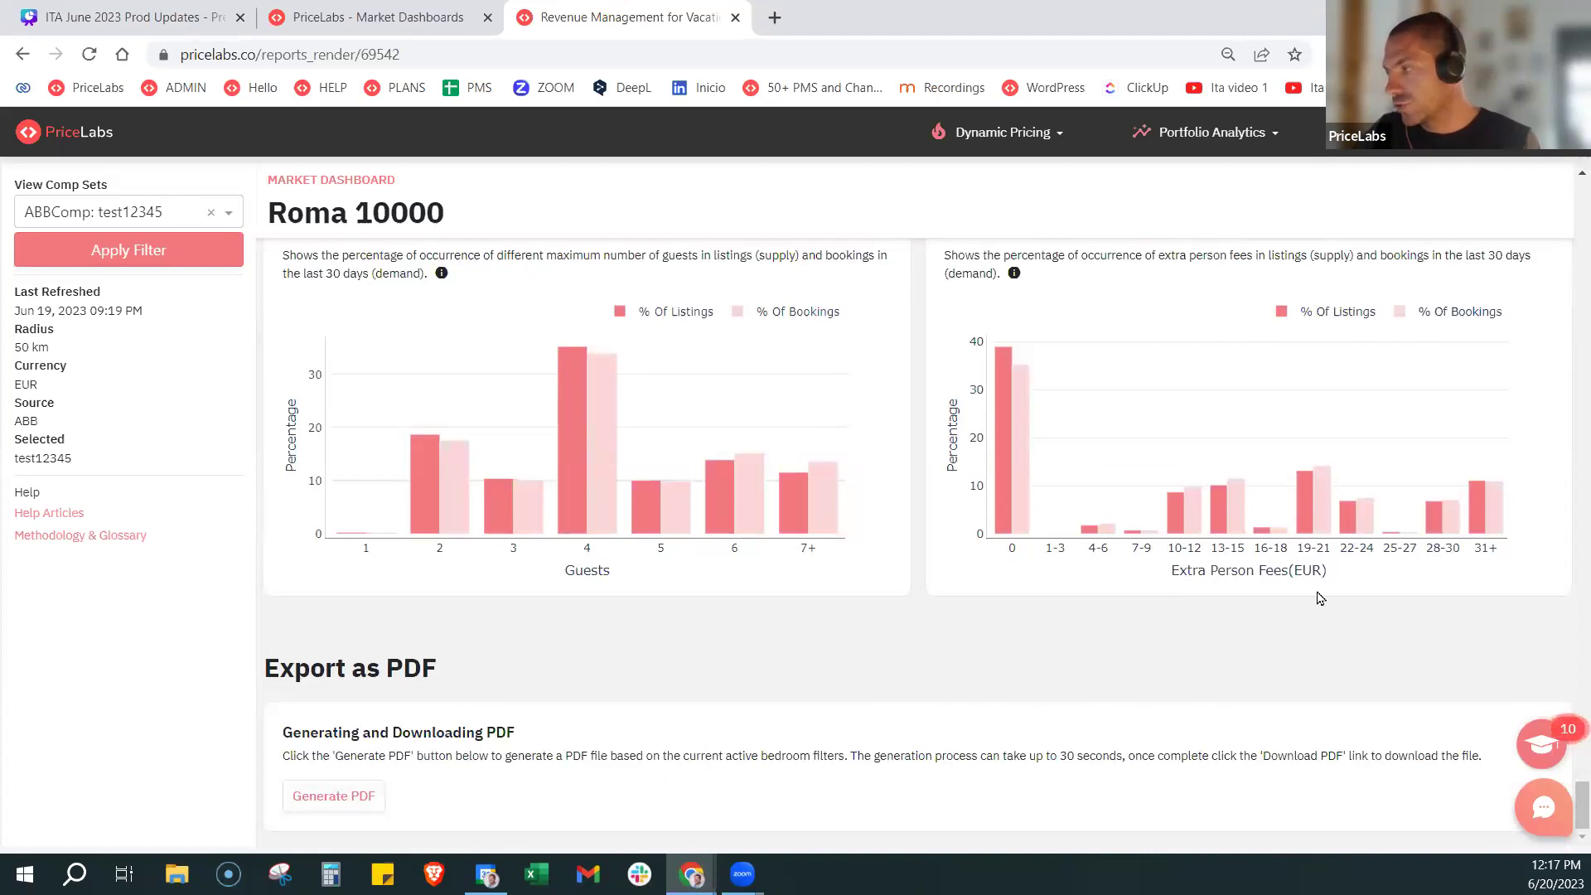
pyautogui.moveTo(1409, 509)
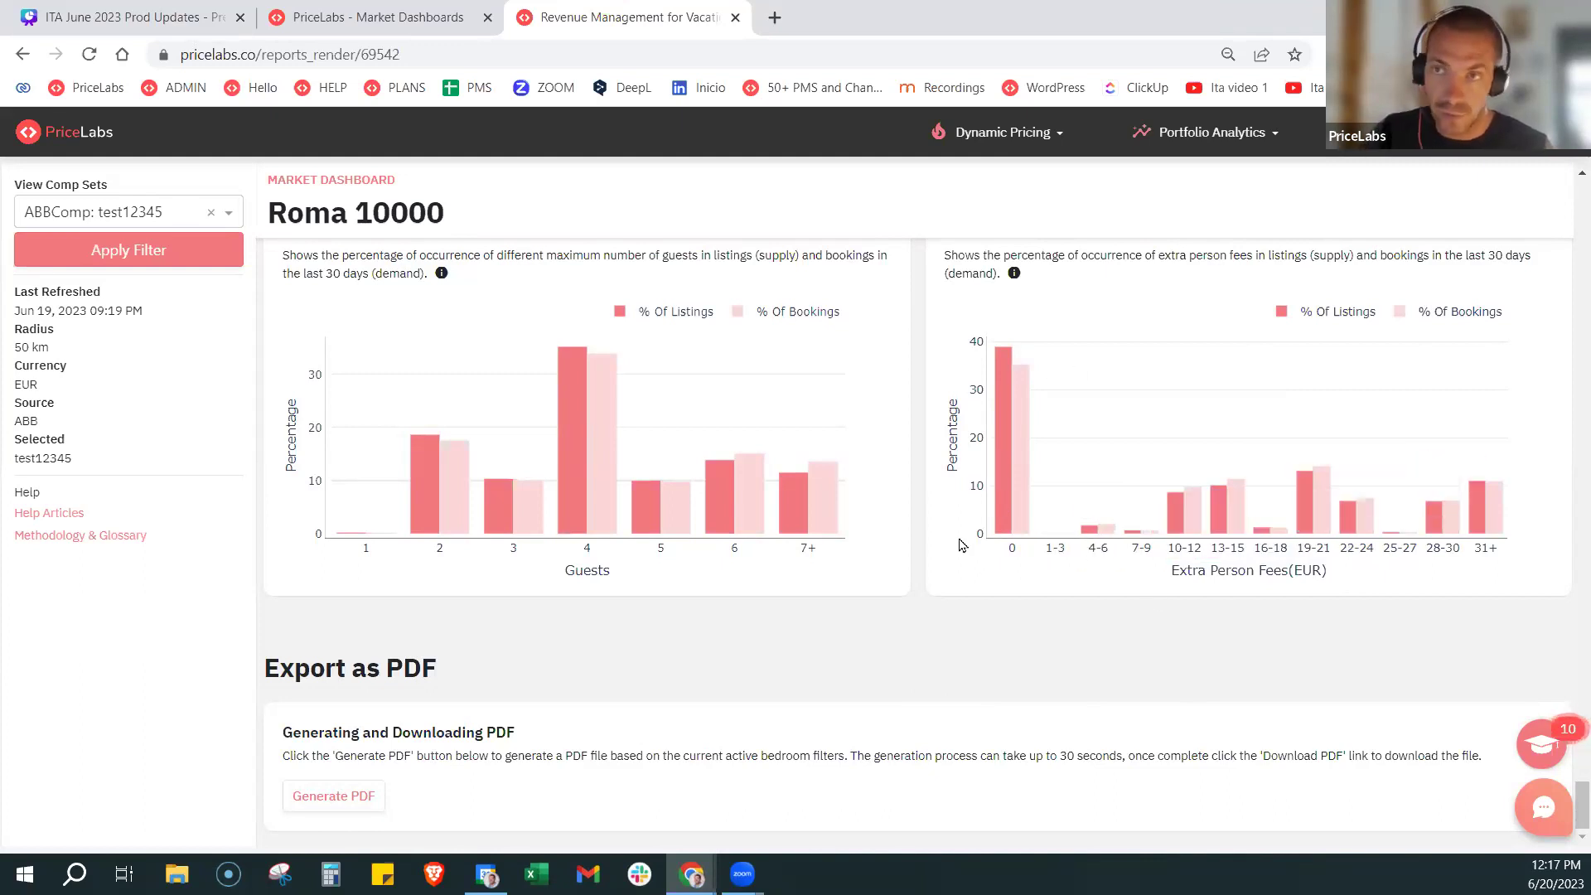
pyautogui.moveTo(1579, 803); pyautogui.dragTo(1565, 169)
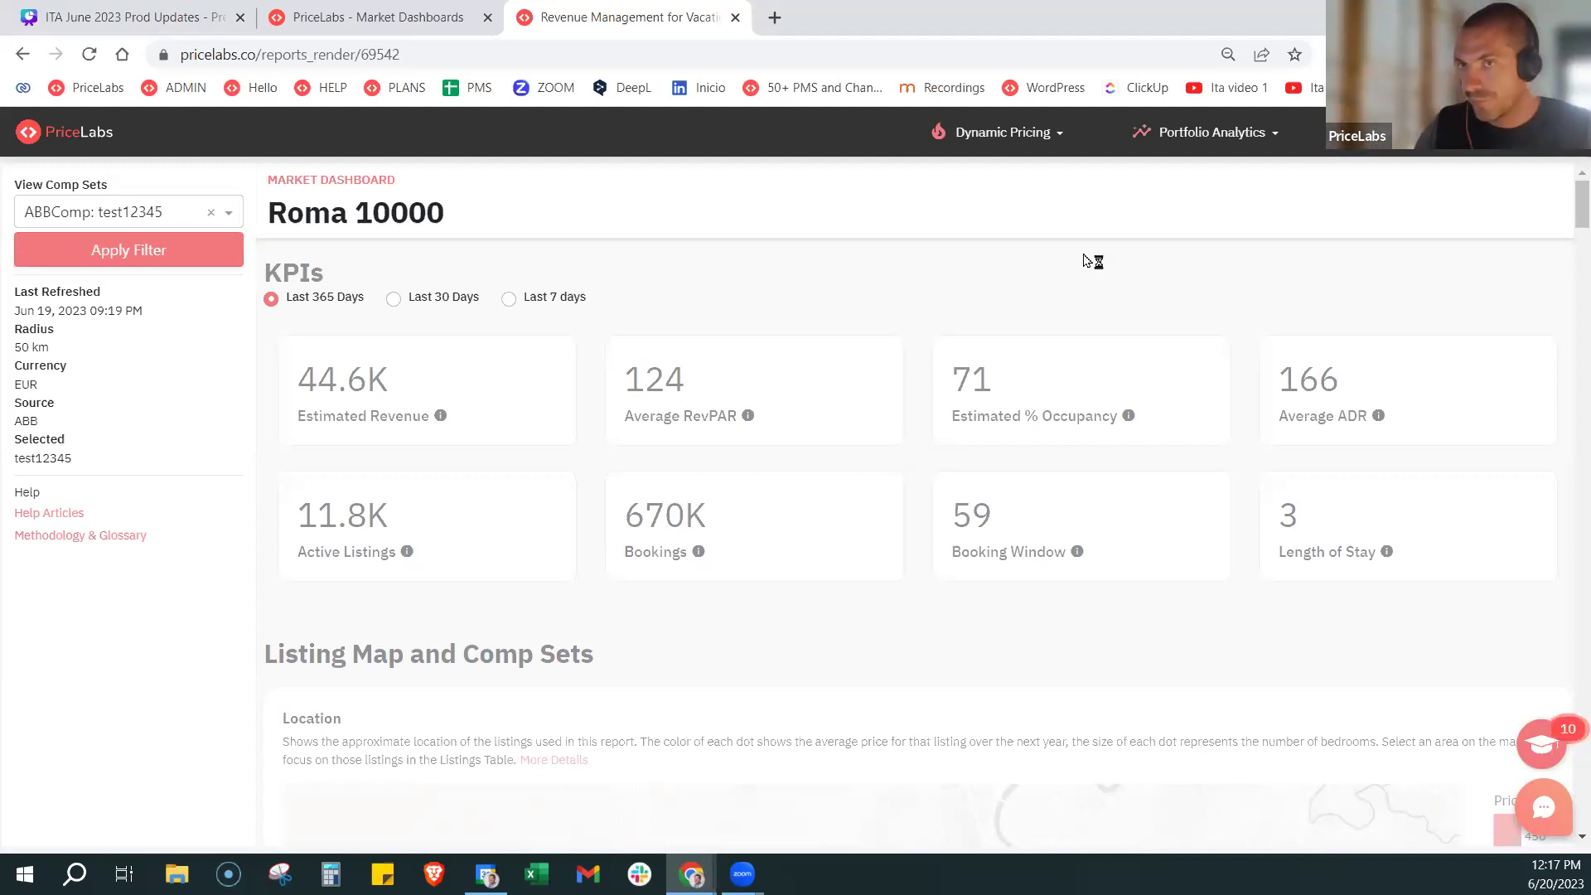
# Switch to the Canva deck "ITA June 2023 Prod Updates", present it from the "4. Nuovi PMS" slide and advance to the PMS logos slide
pyautogui.click(116, 17)
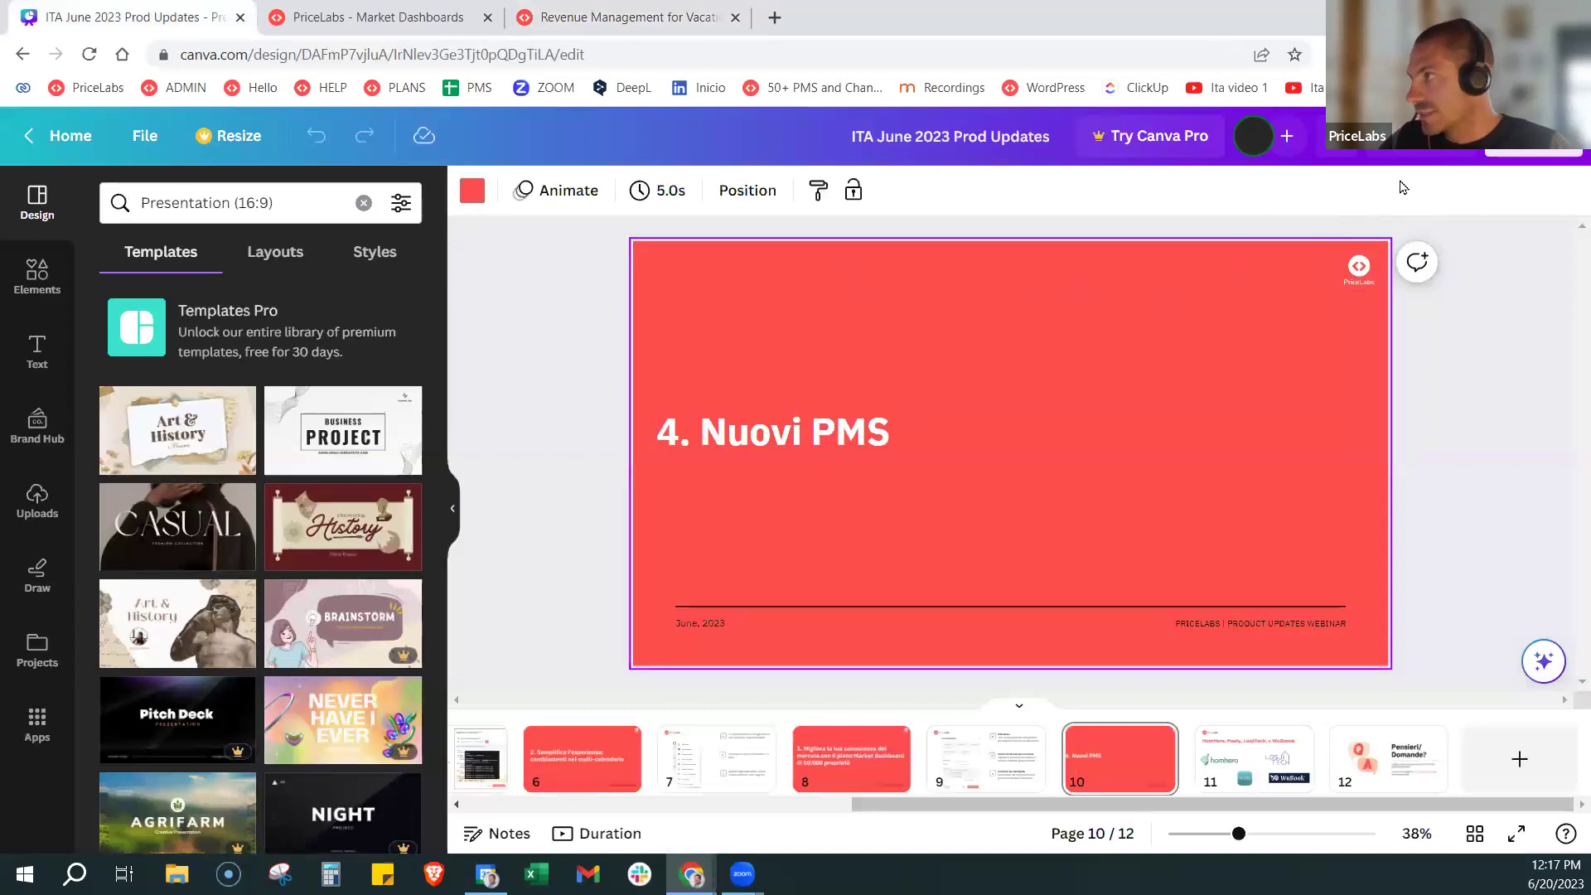
pyautogui.click(1420, 141)
pyautogui.click(1333, 675)
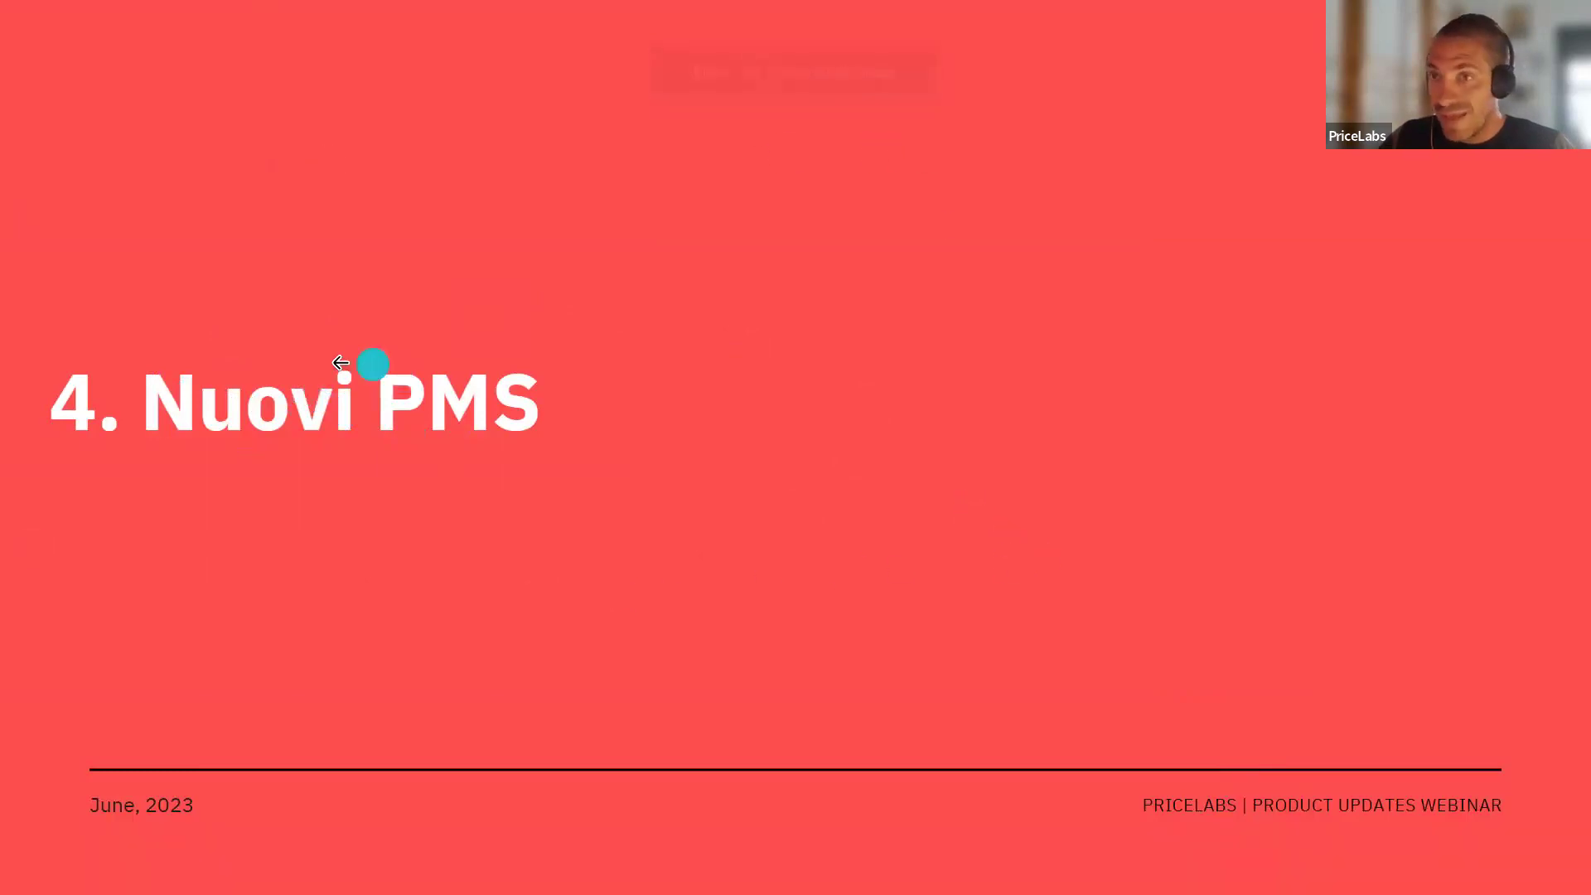
pyautogui.press('Right')
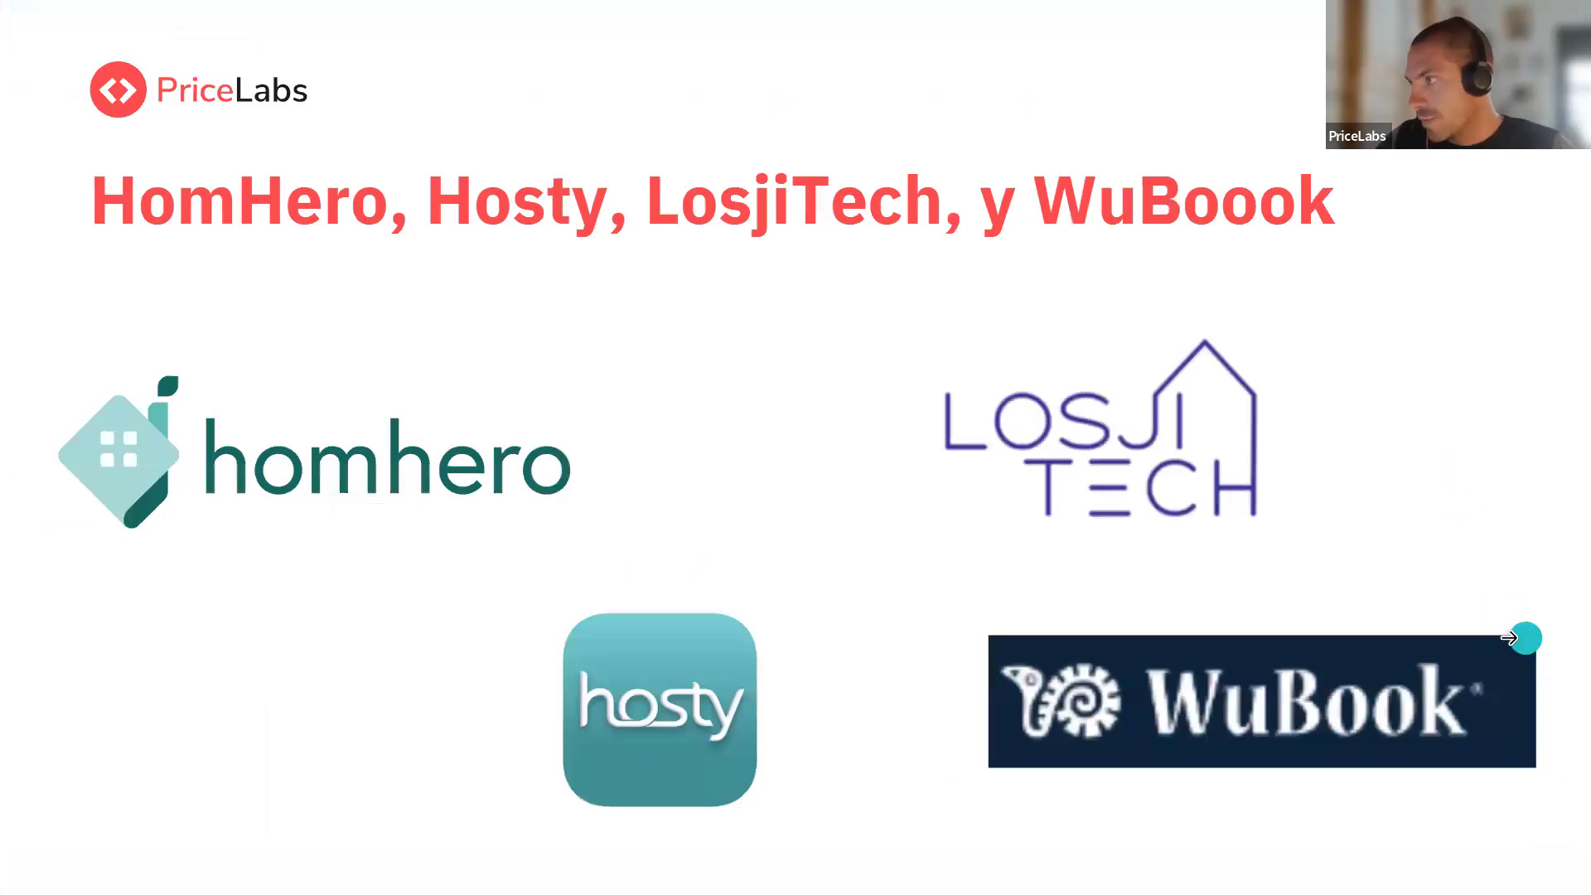